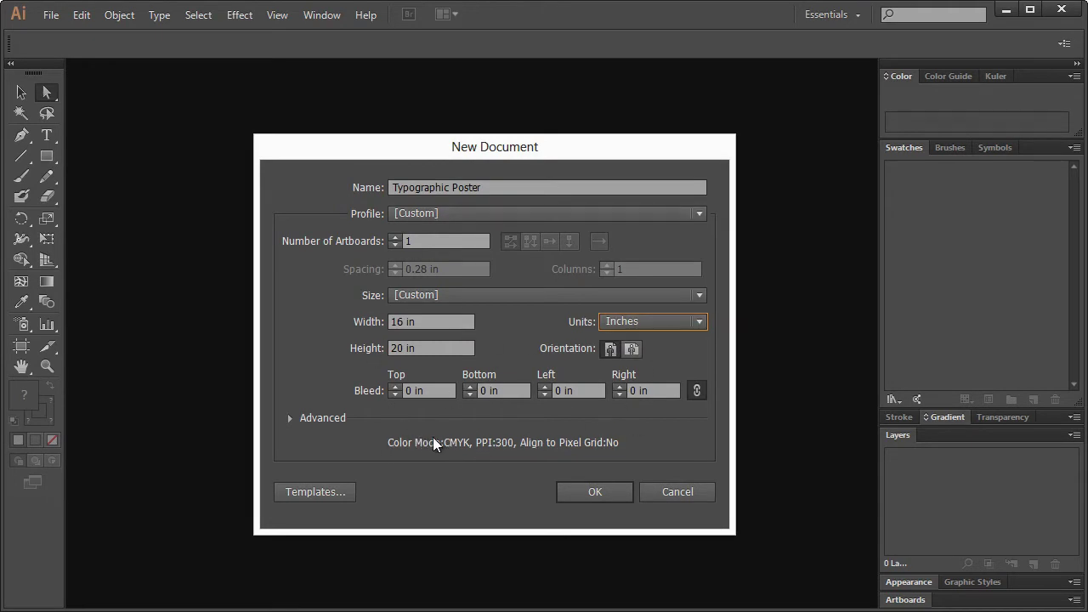
- Create the 16 x 20 in Typographic Poster document and draw a square about 1.2 in wide in the artboard's upper middle
click(594, 491)
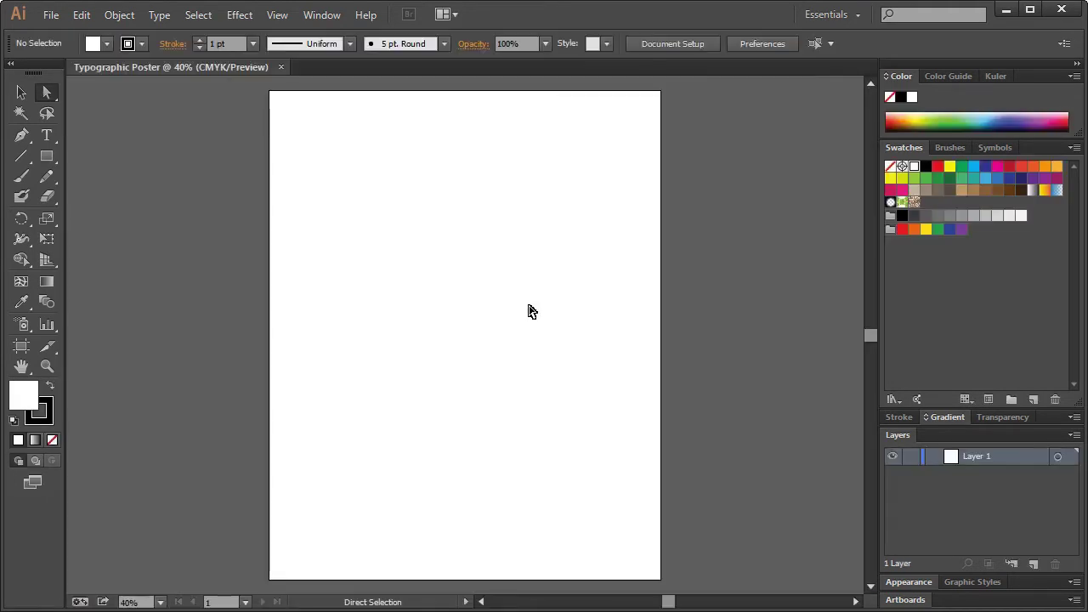
click(47, 157)
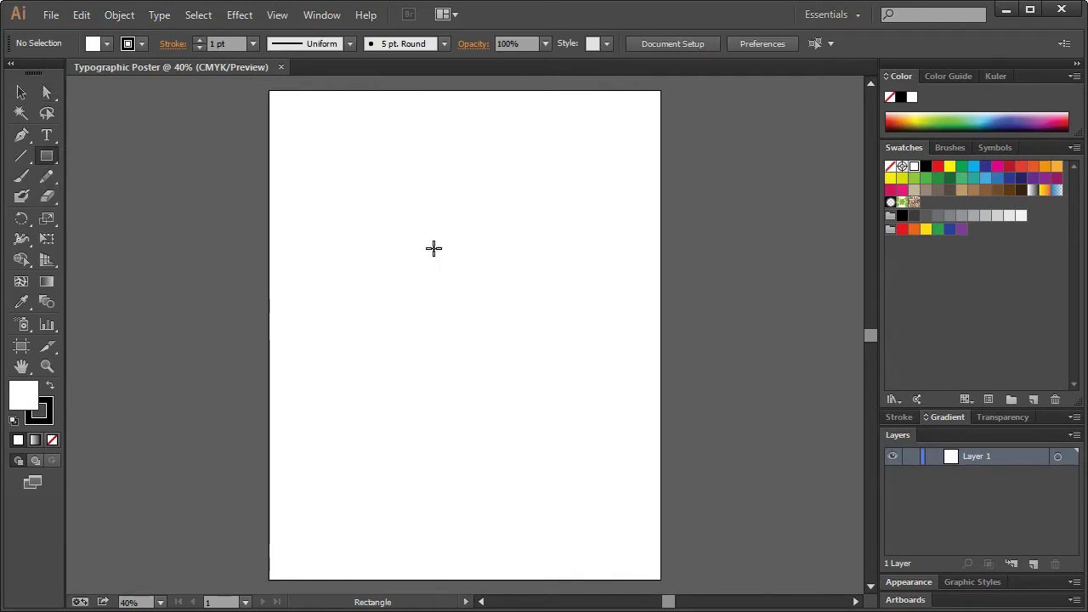
drag(425, 258, 455, 286)
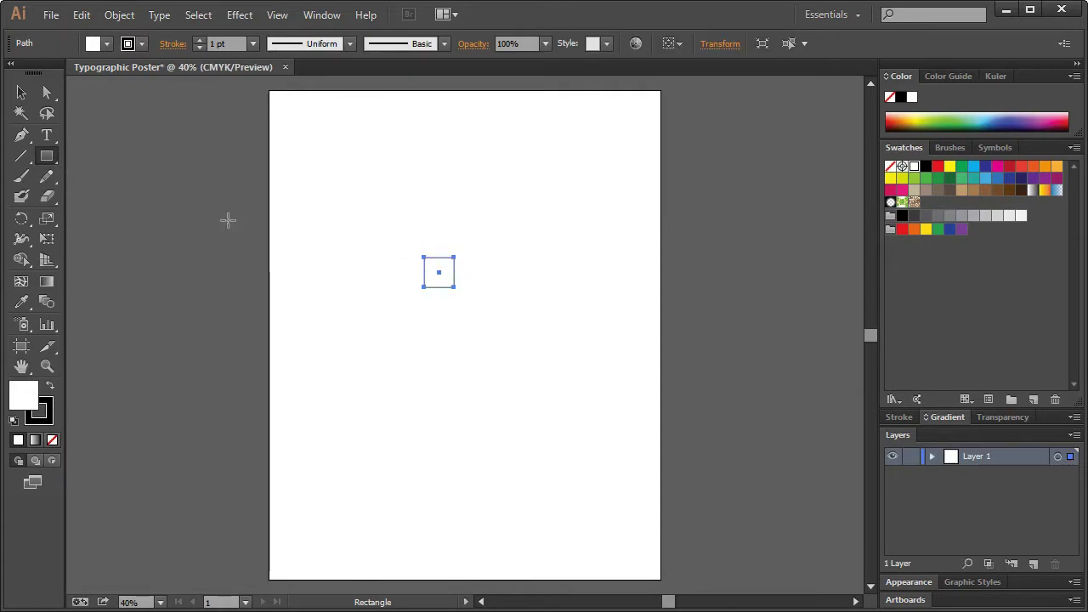
click(21, 92)
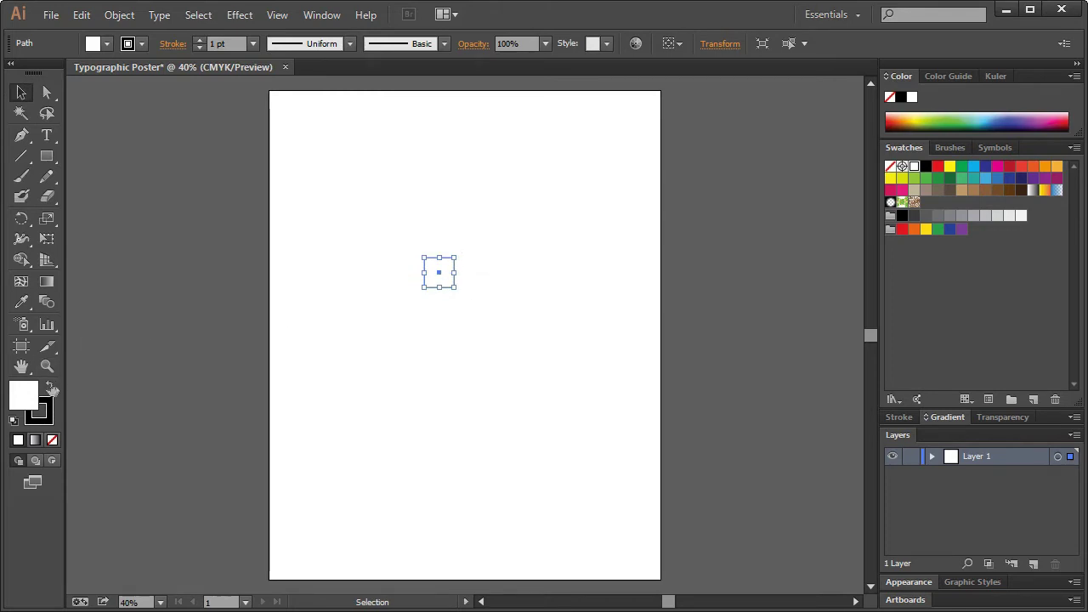
click(528, 252)
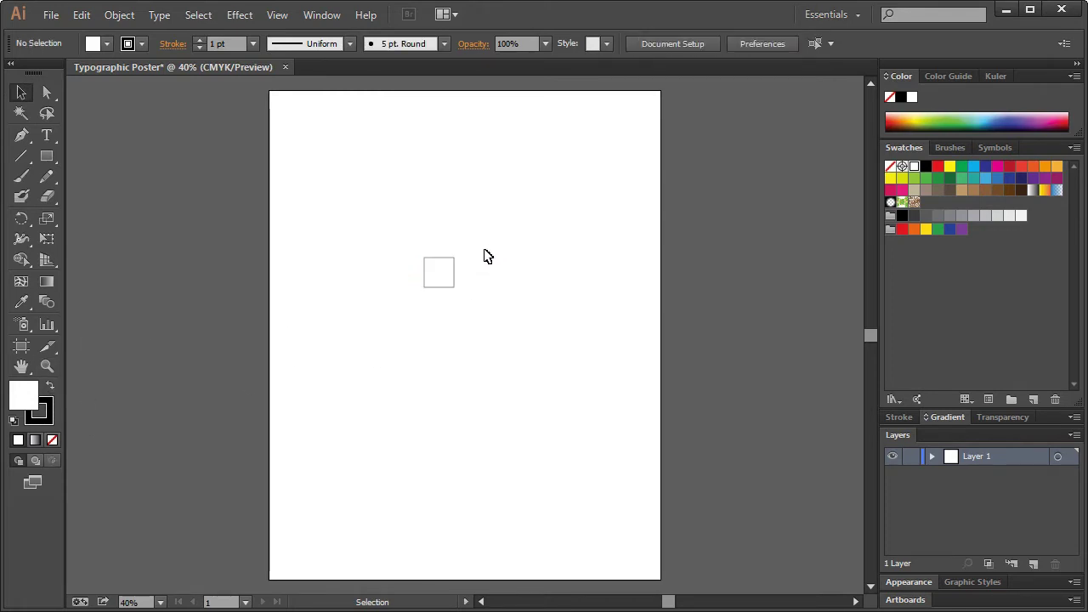
- Set the small square's fill to none, keeping its 1 pt black stroke
drag(487, 256, 447, 315)
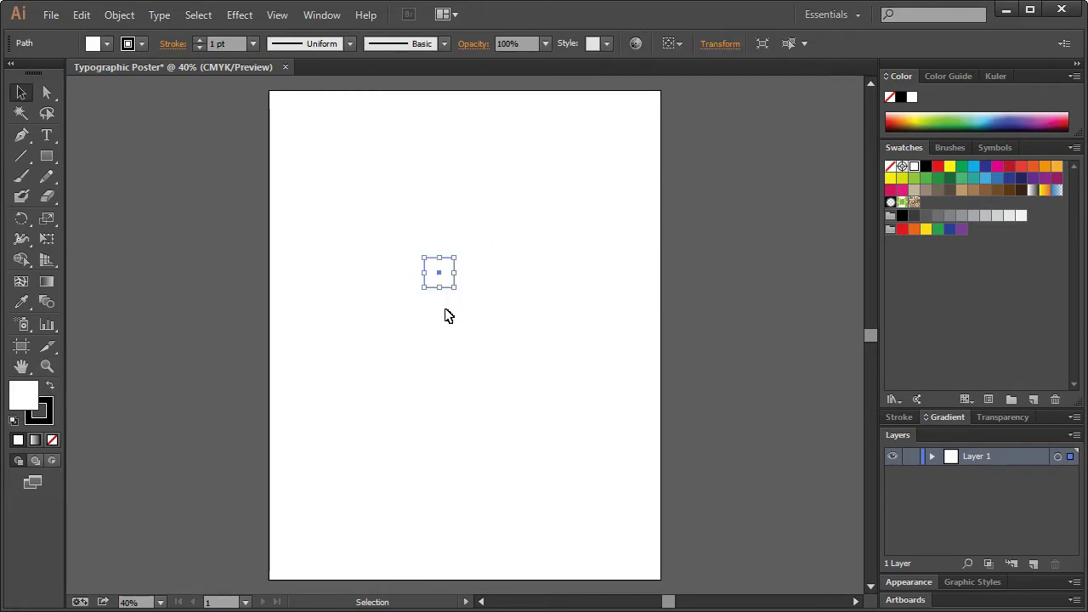
click(107, 43)
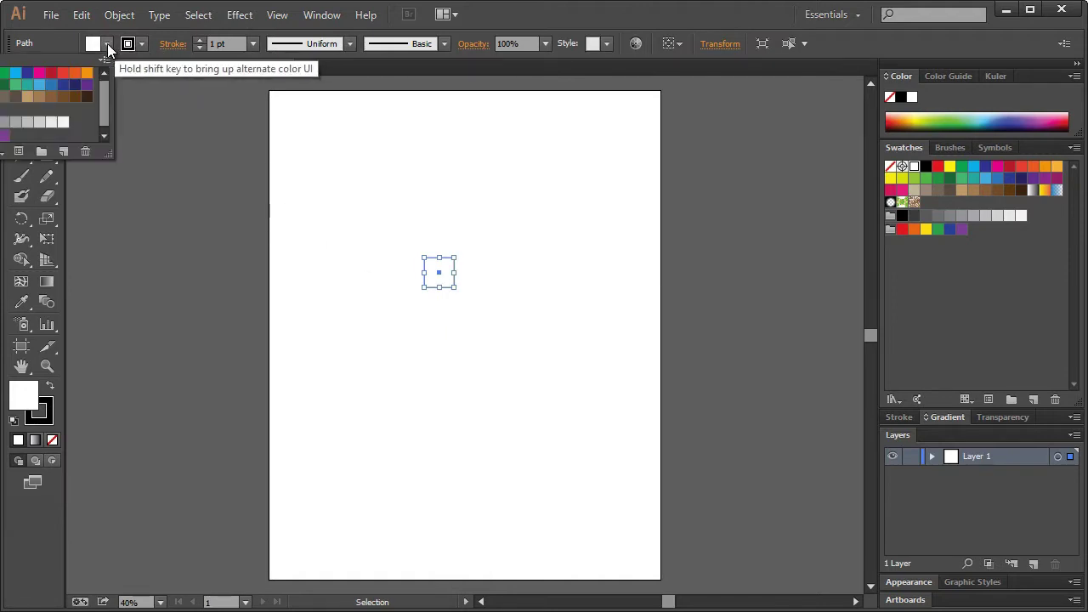
key(slash)
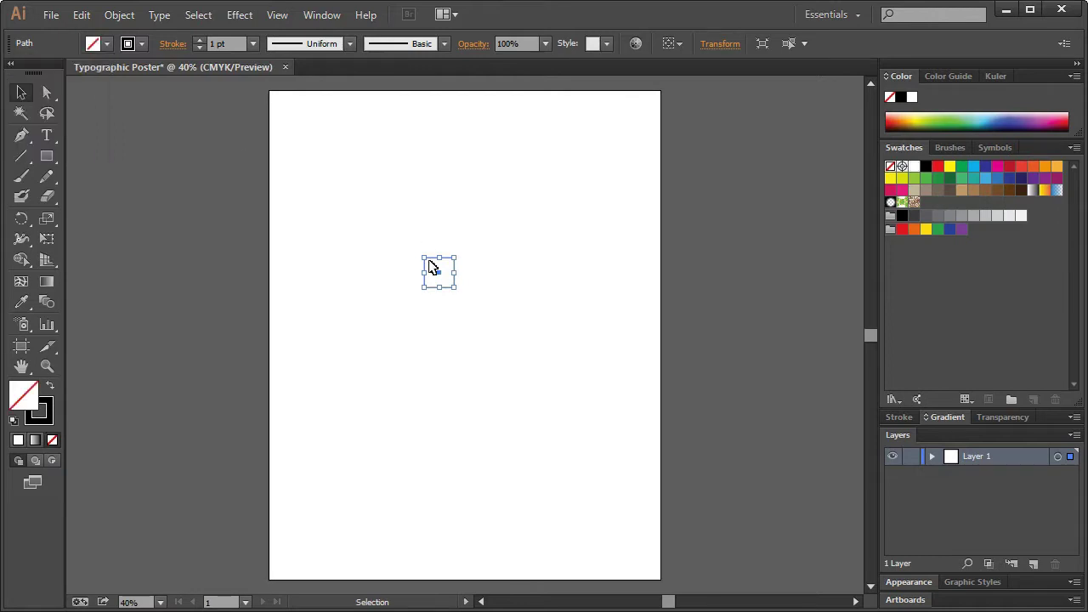
click(532, 246)
- Make a new pattern from the unfilled square and stop the swatch notice from showing again
drag(511, 233, 405, 346)
click(125, 15)
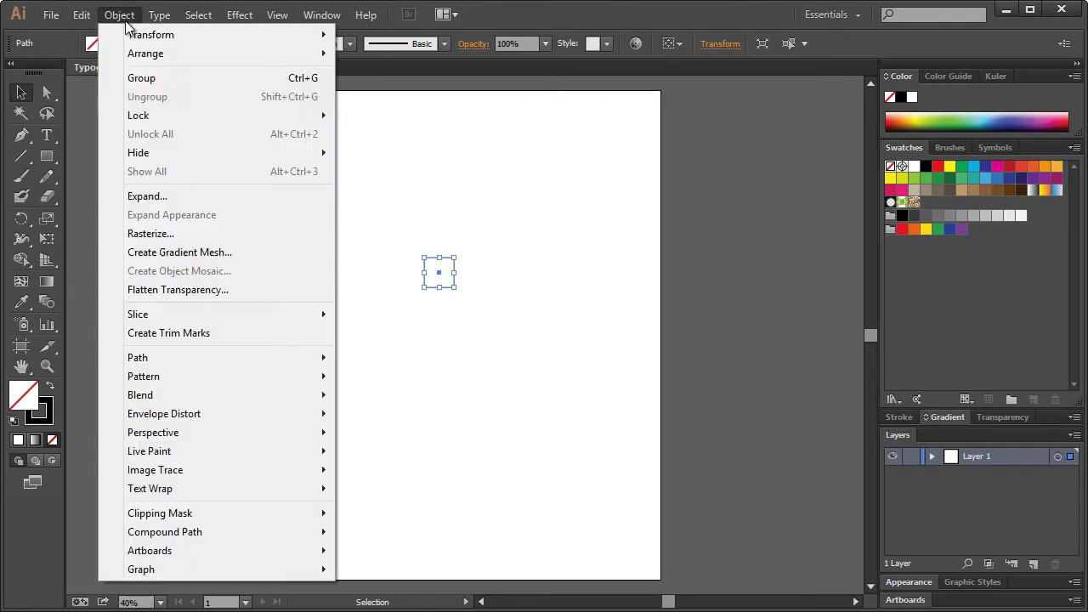
mouse_move(201, 376)
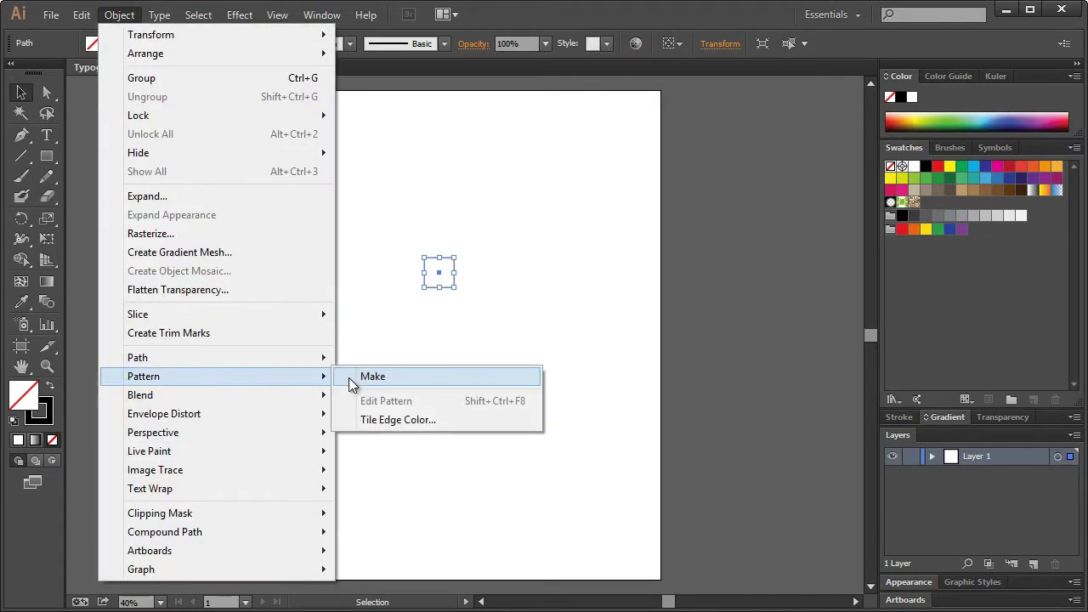
click(357, 377)
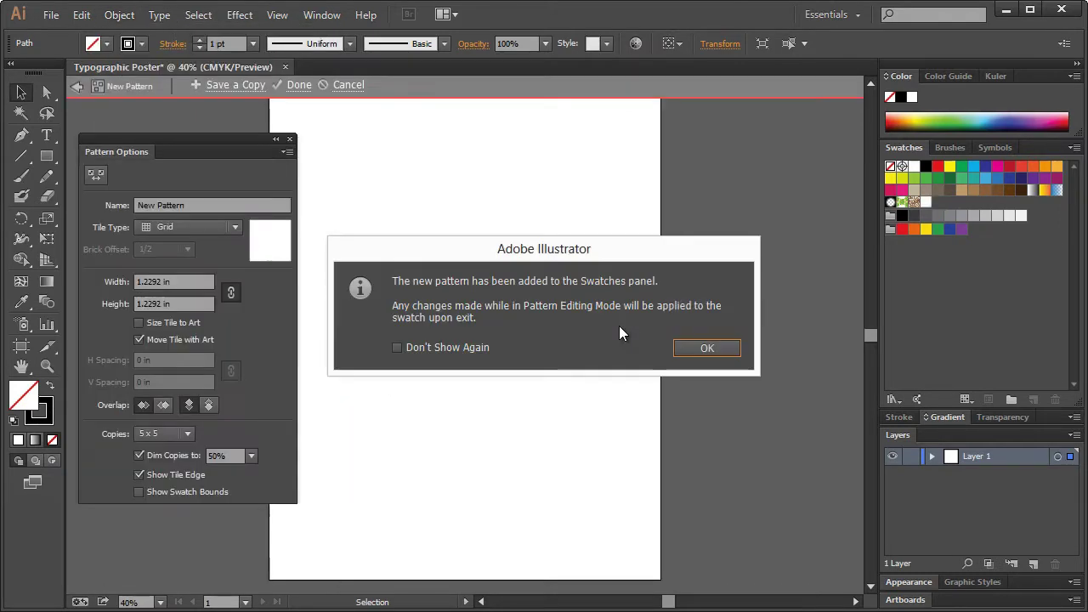
click(409, 347)
click(703, 349)
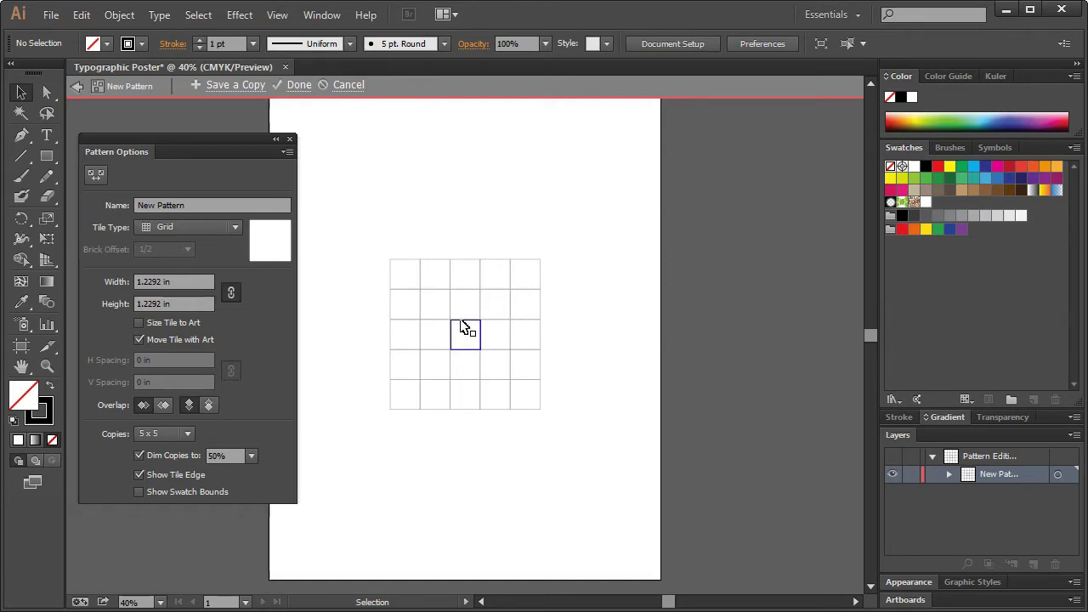
- Draw an S-shaped Pen curve in the centre tile from its top edge, through a smooth middle anchor, to its right edge
click(47, 366)
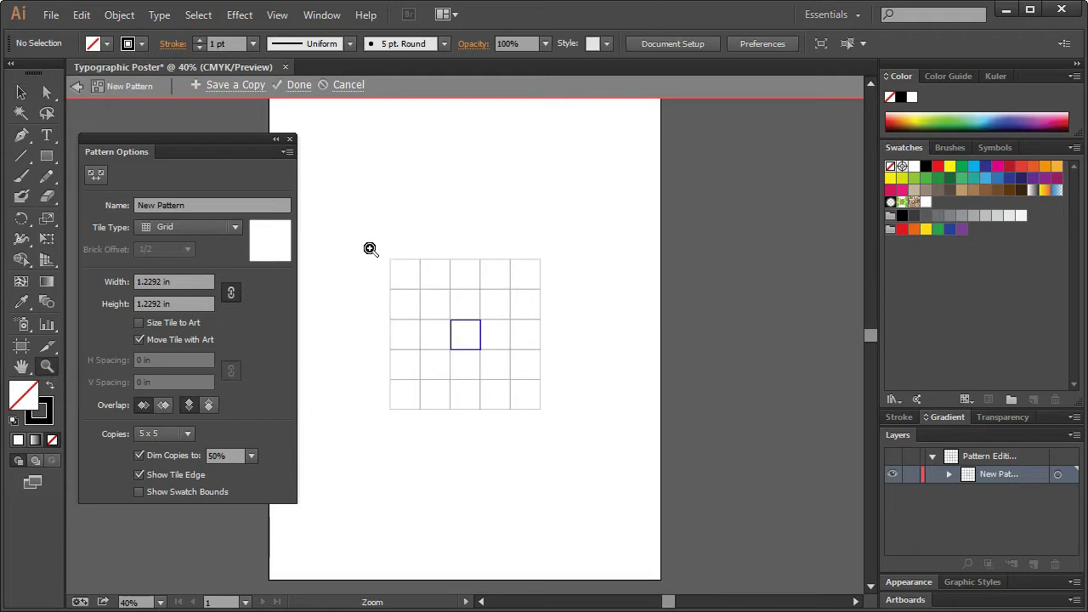
drag(367, 247, 554, 417)
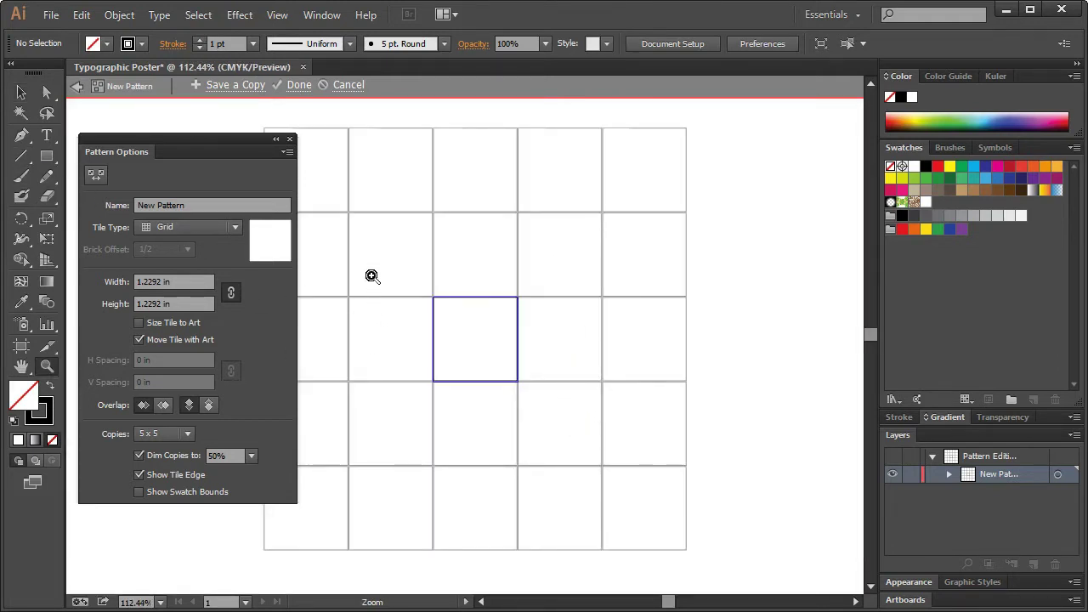
drag(316, 194, 646, 499)
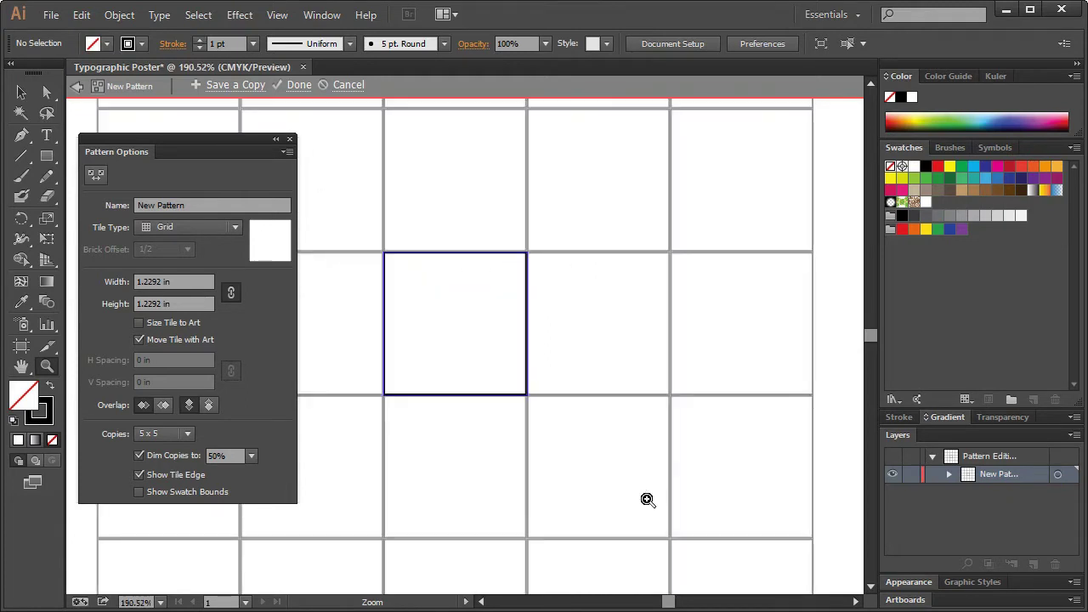
click(21, 134)
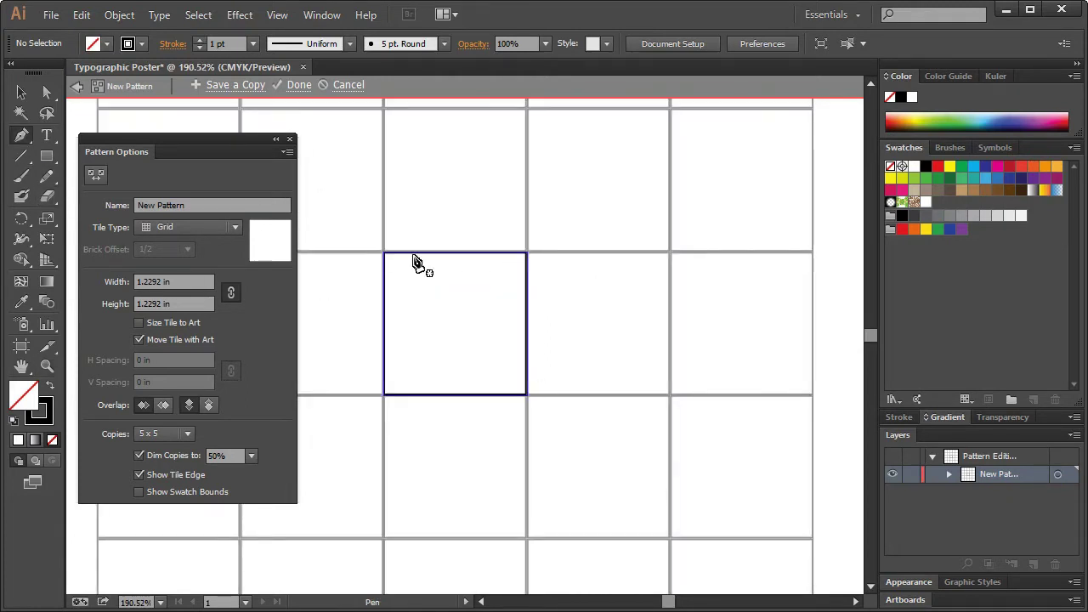
click(225, 455)
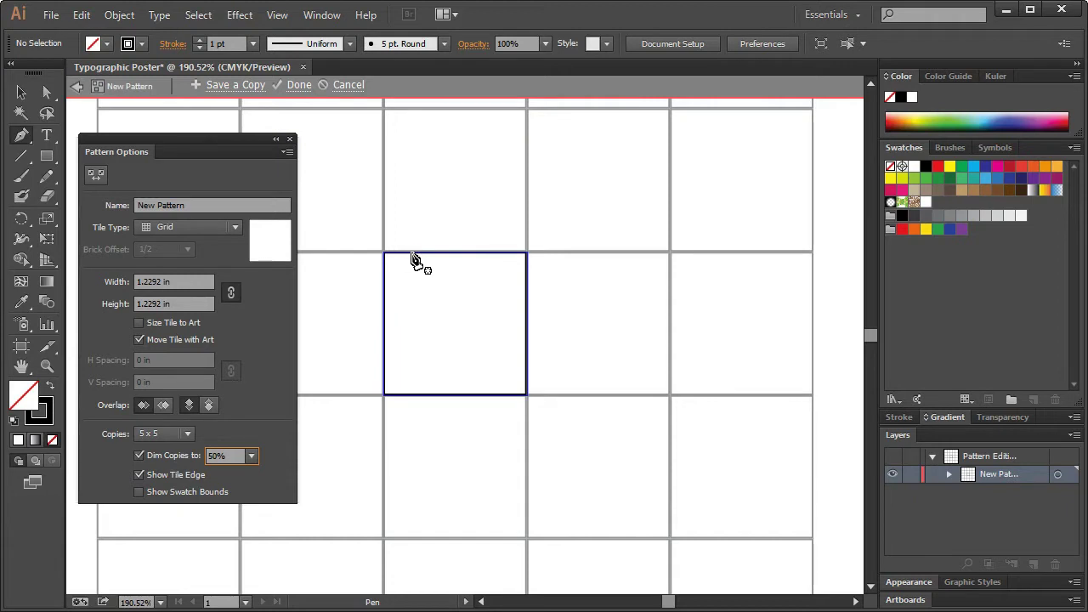
click(413, 255)
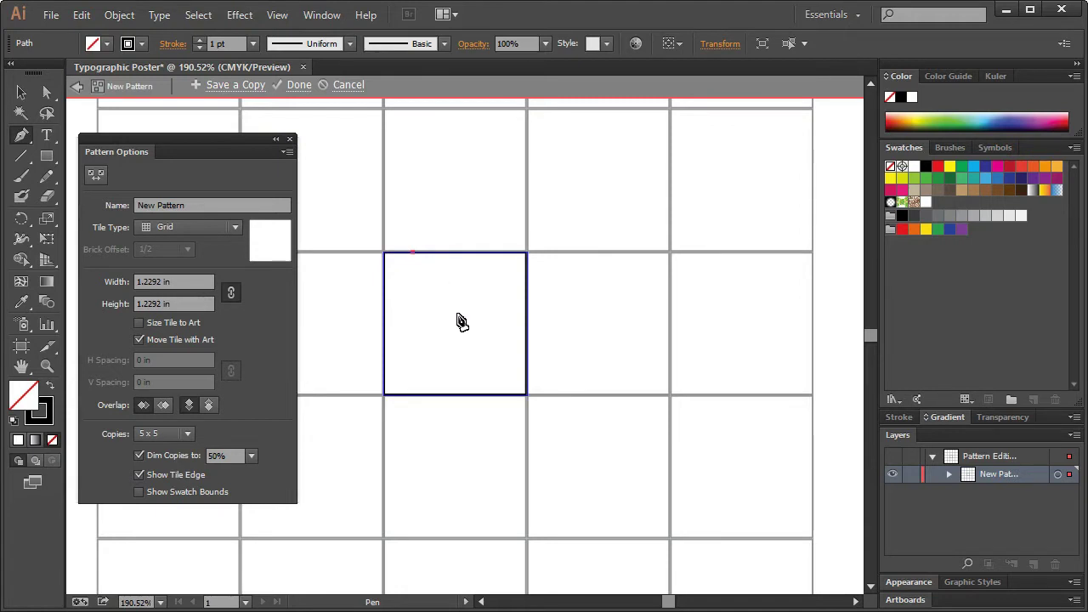
drag(459, 319, 504, 319)
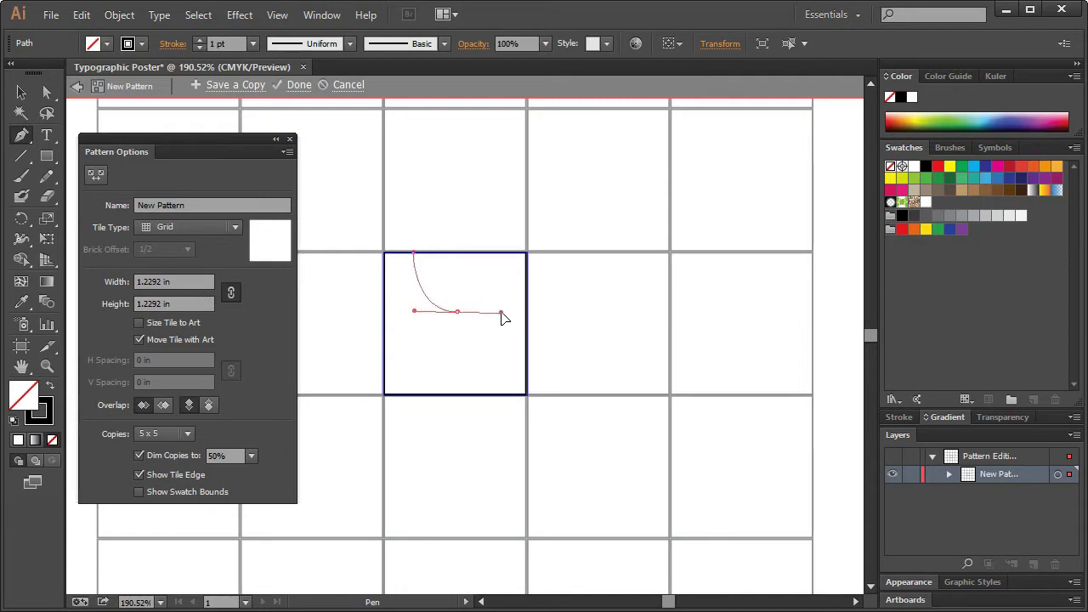
drag(504, 319, 504, 318)
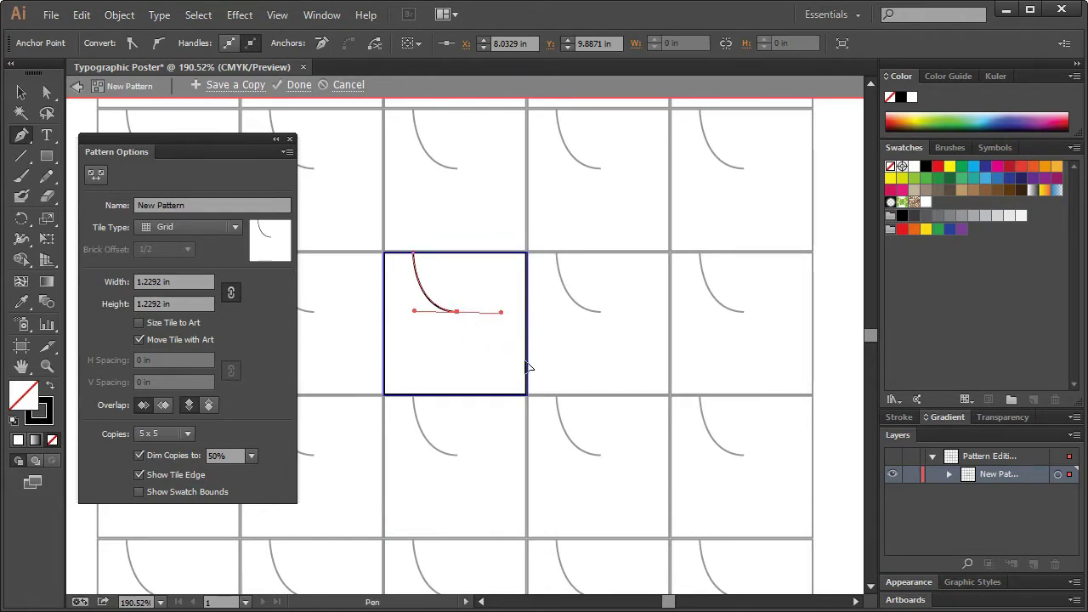
drag(527, 368, 529, 393)
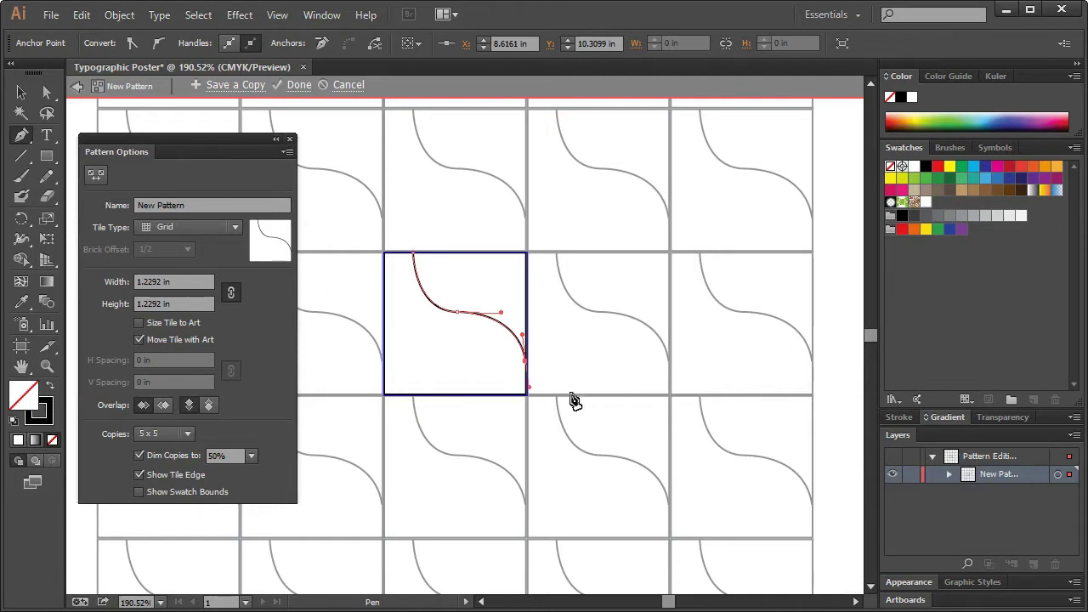
click(46, 93)
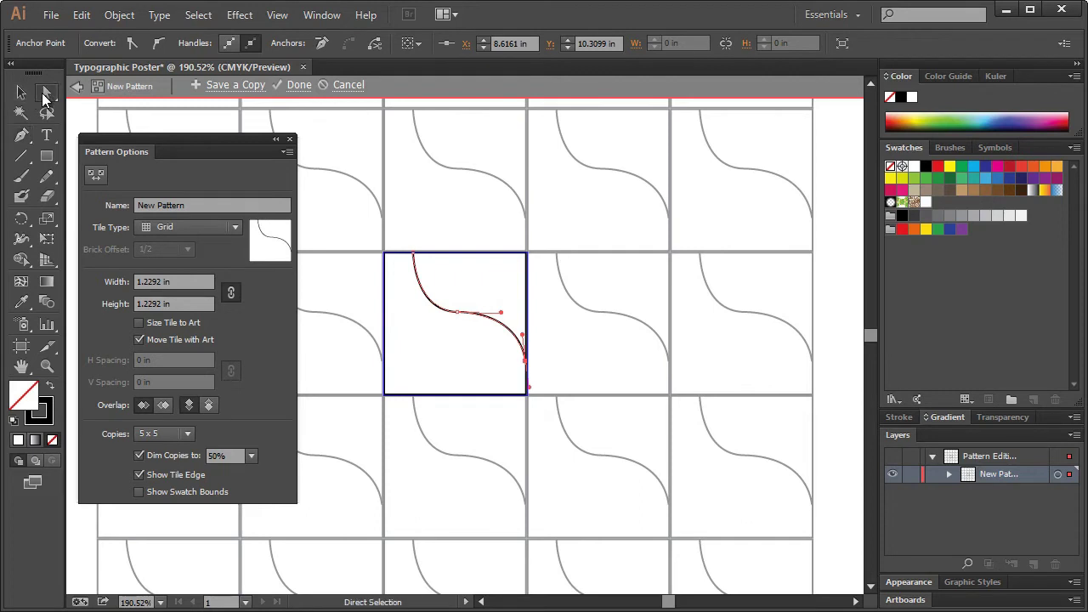
click(497, 293)
- Move the curve's end anchor slightly up the tile's right edge and adjust its handle so the curve ends at a flatter angle
scroll(431, 342, down, 2)
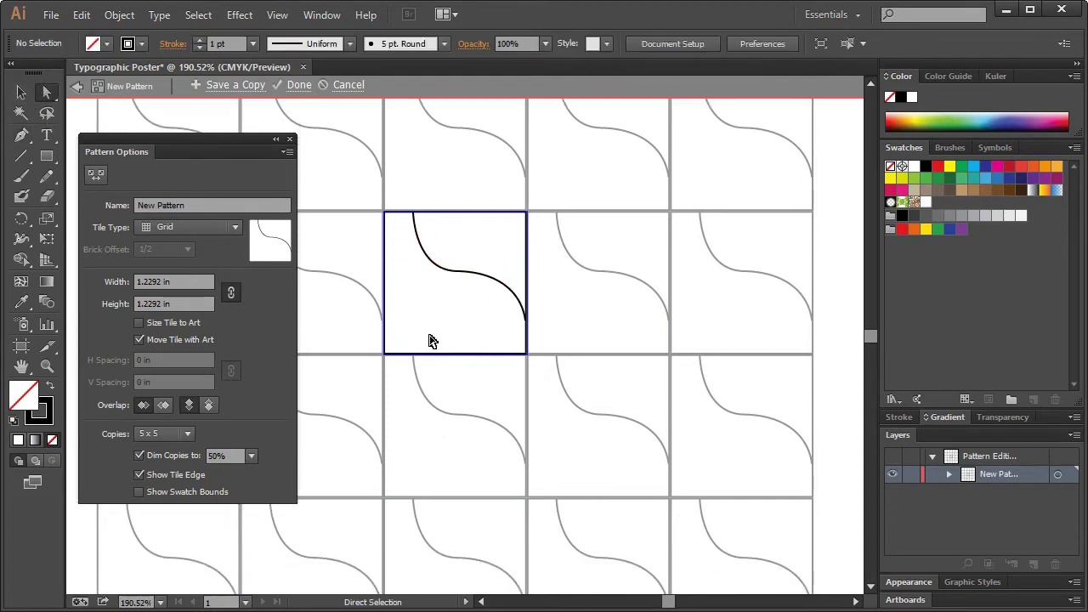
scroll(431, 342, up, 2)
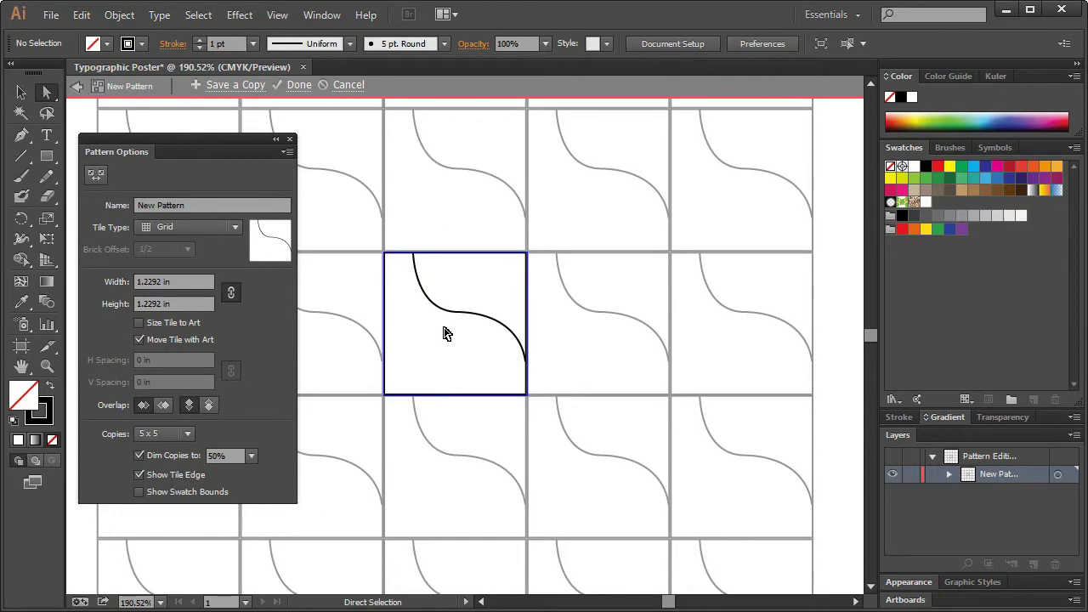
scroll(447, 333, down, 3)
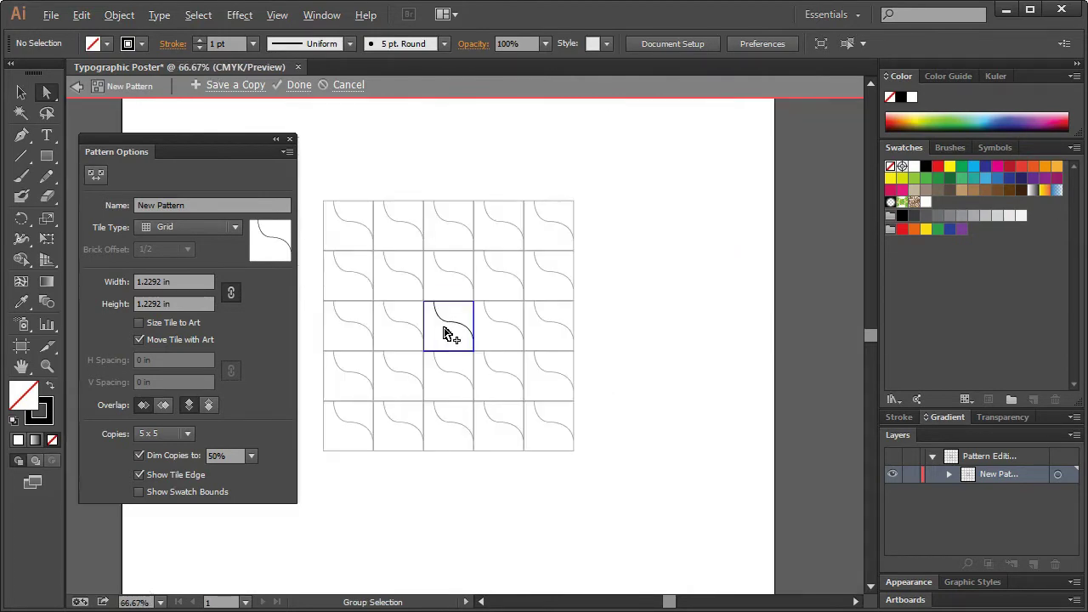
scroll(447, 333, up, 1)
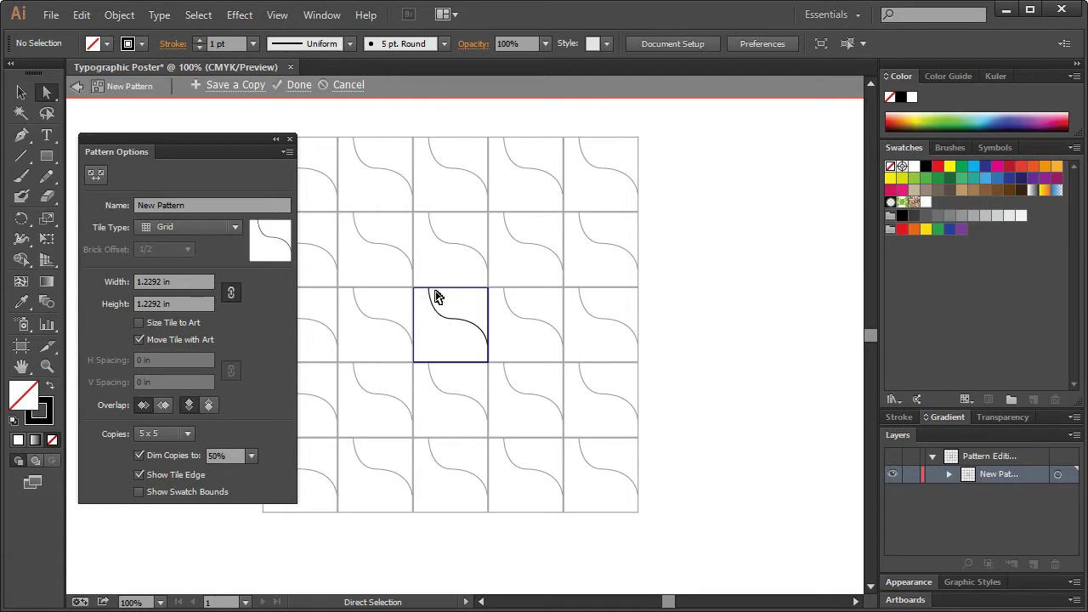
click(47, 365)
drag(336, 202, 585, 450)
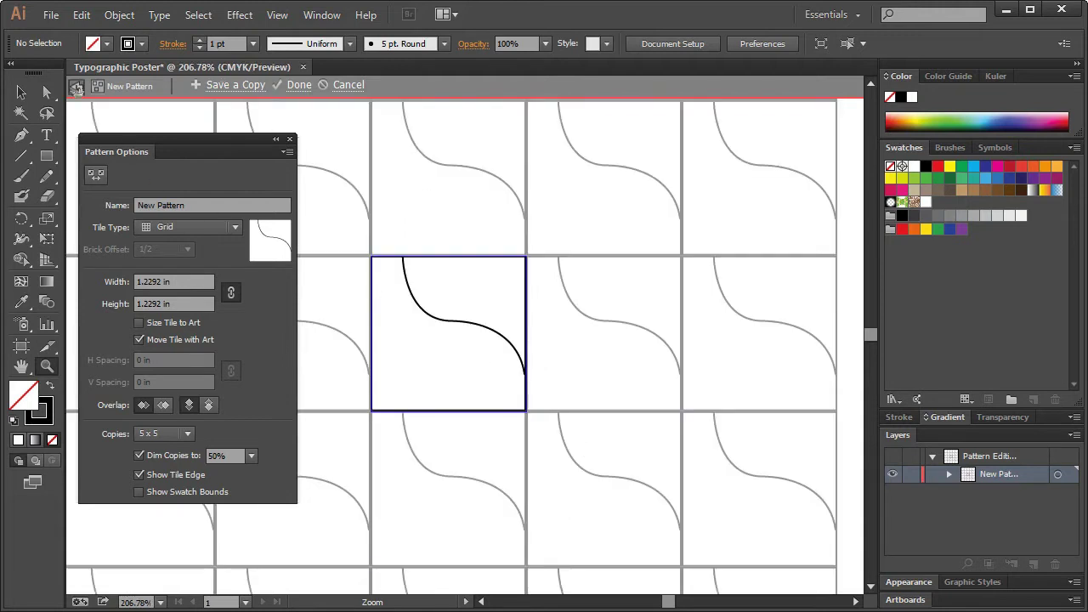
click(47, 92)
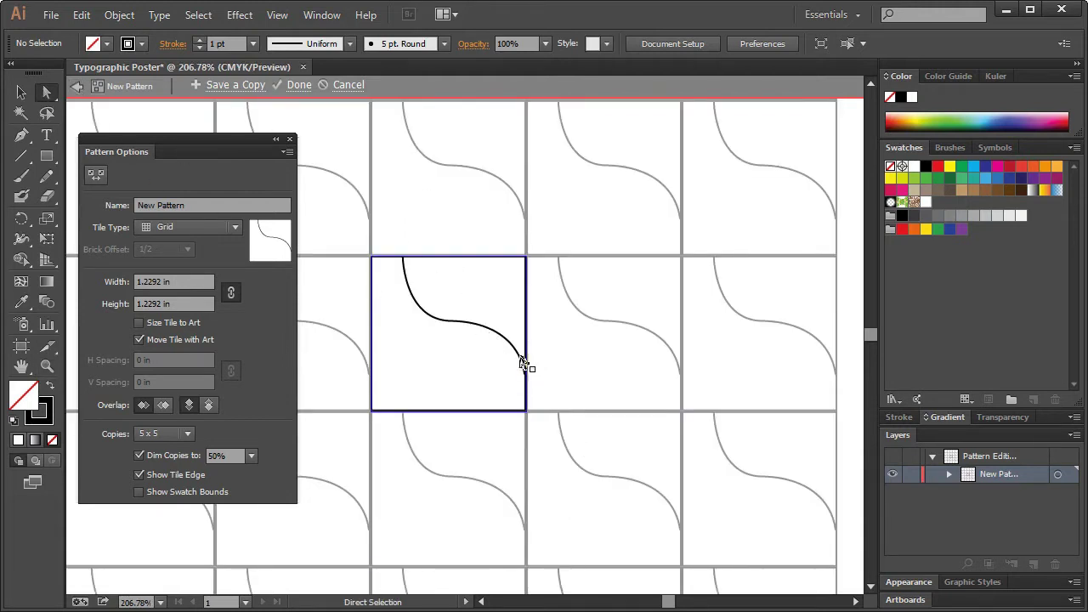
click(525, 374)
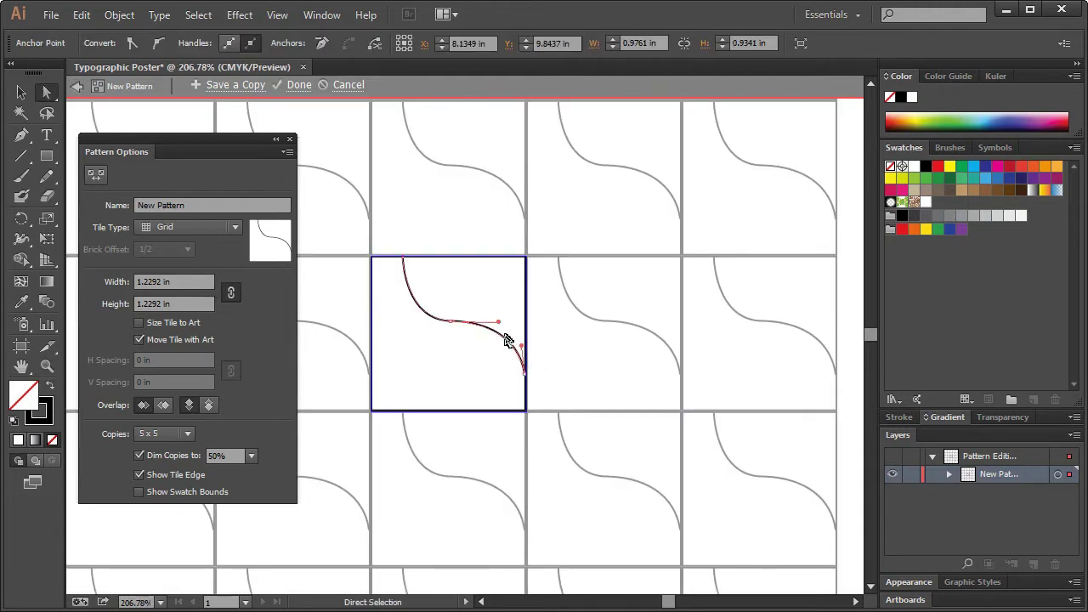
click(524, 377)
drag(521, 346, 528, 379)
click(560, 433)
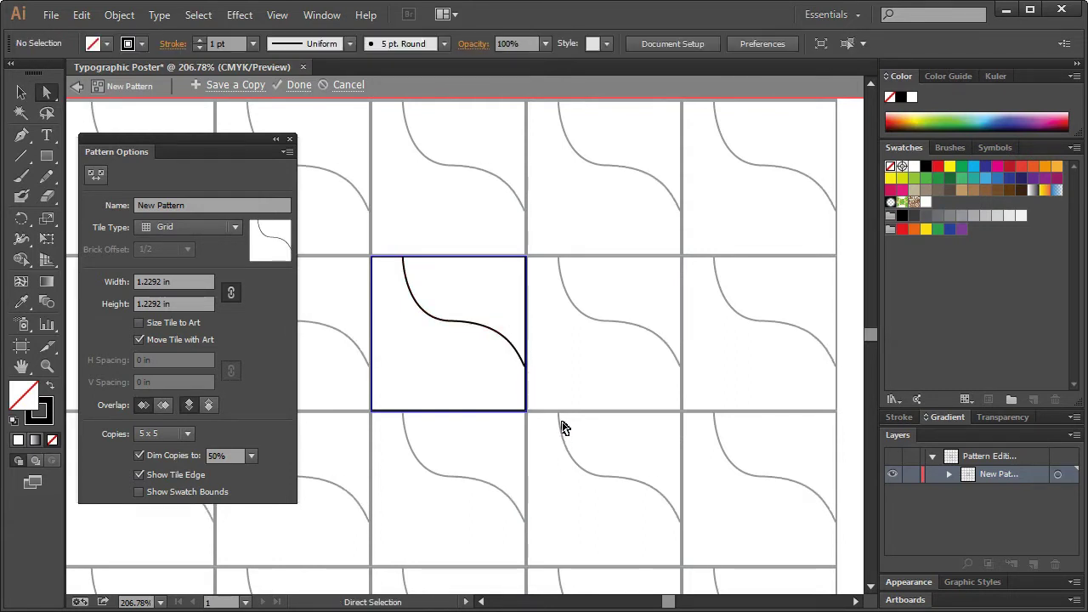
- Shift the curve's starting anchor slightly left along the tile's top edge
click(406, 266)
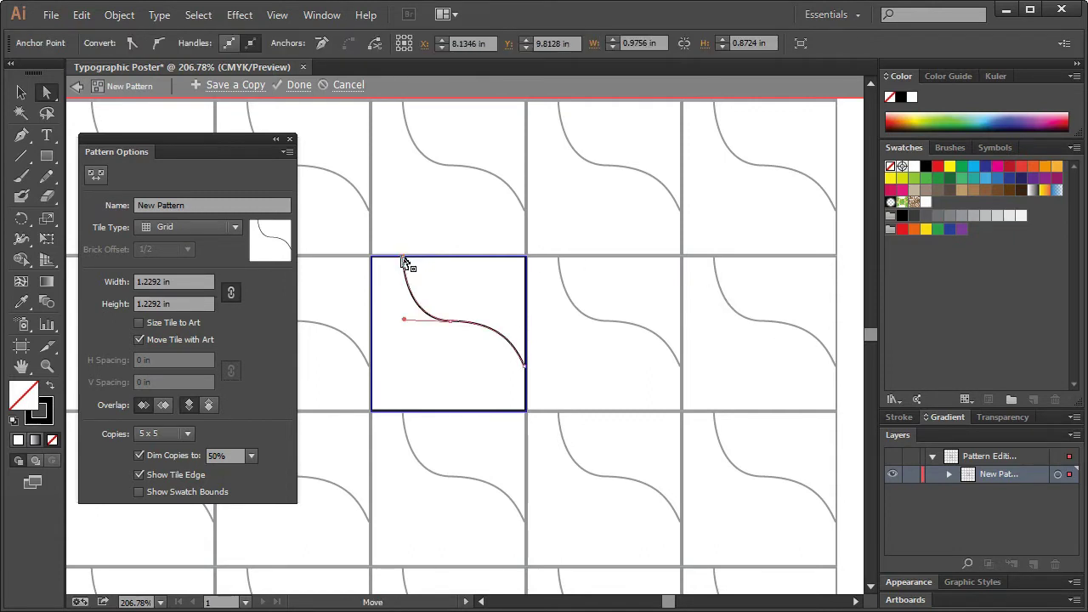
drag(405, 265, 397, 260)
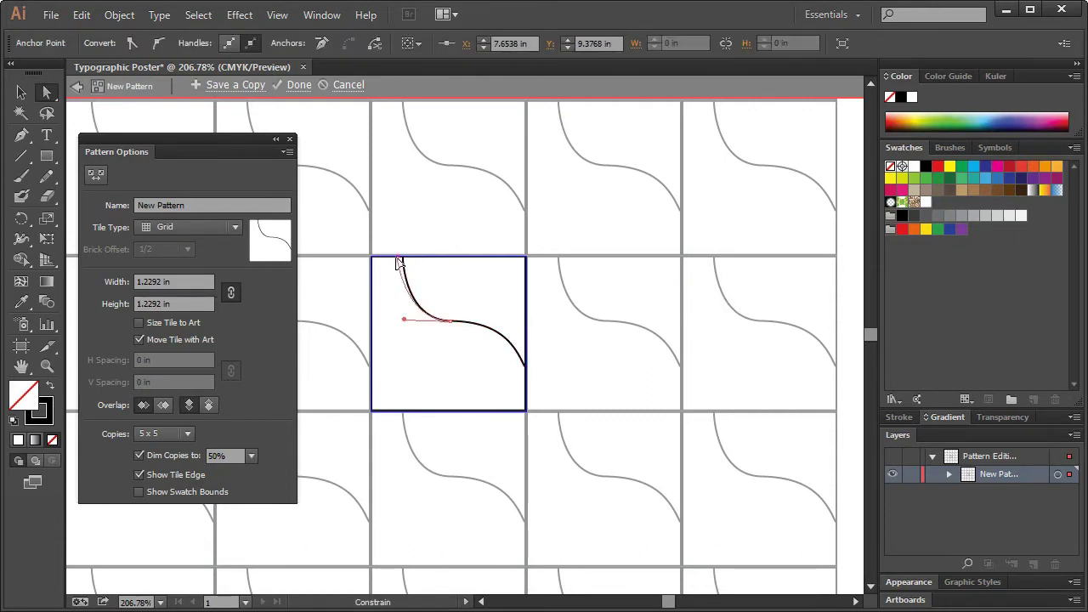
click(372, 213)
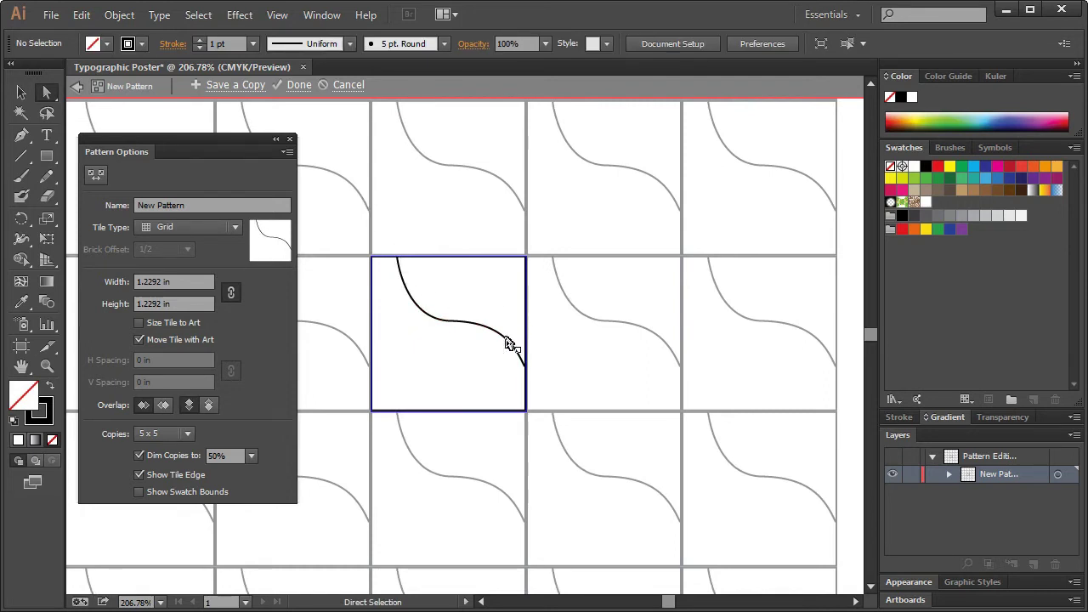
- Move the curve's end anchor further up the tile's right edge and raise its middle anchor slightly
click(524, 367)
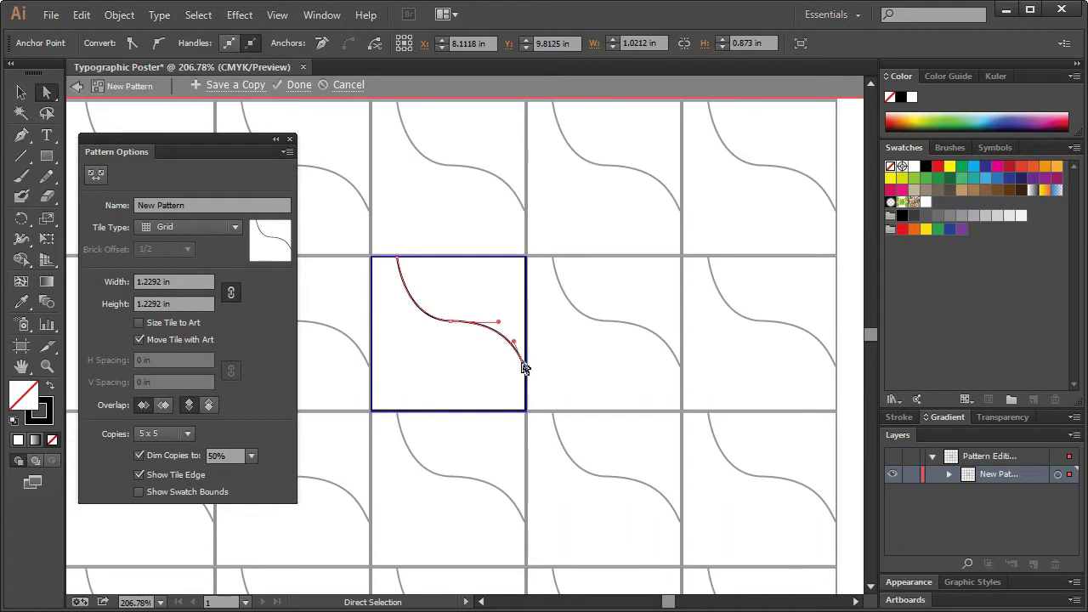
drag(530, 369, 449, 307)
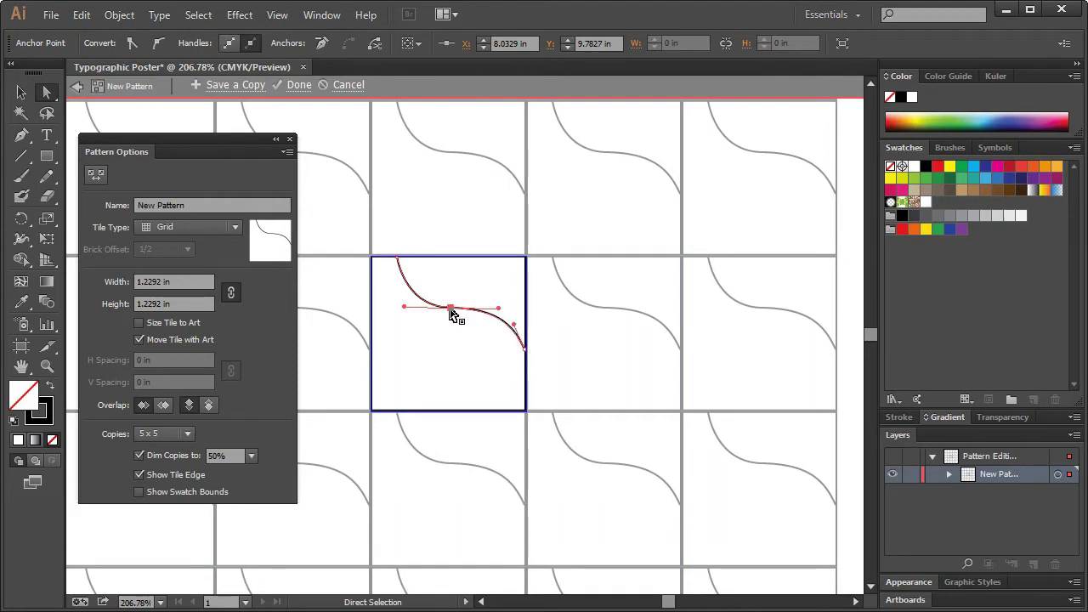
- Lower the curve's middle anchor slightly and raise its end anchor along the tile's right edge to about Y 10.04 in
drag(451, 310, 447, 316)
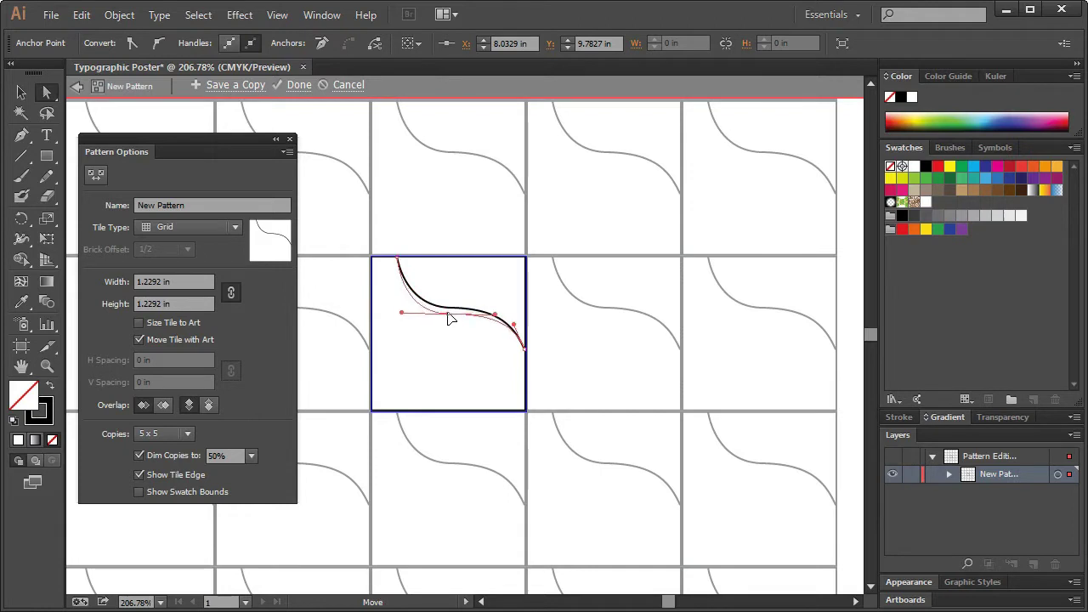
click(525, 348)
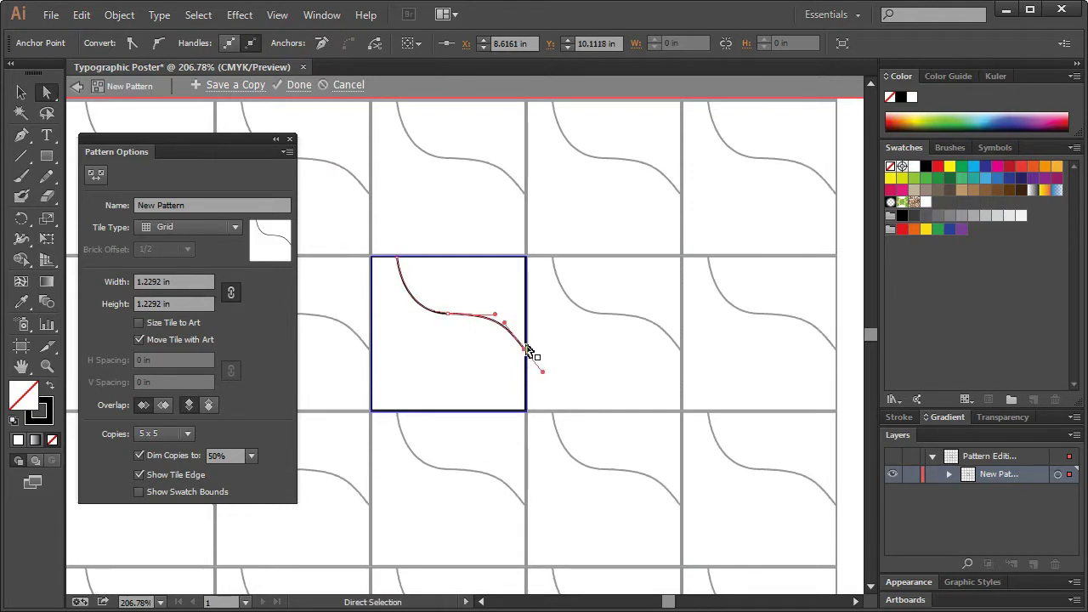
drag(526, 348, 509, 326)
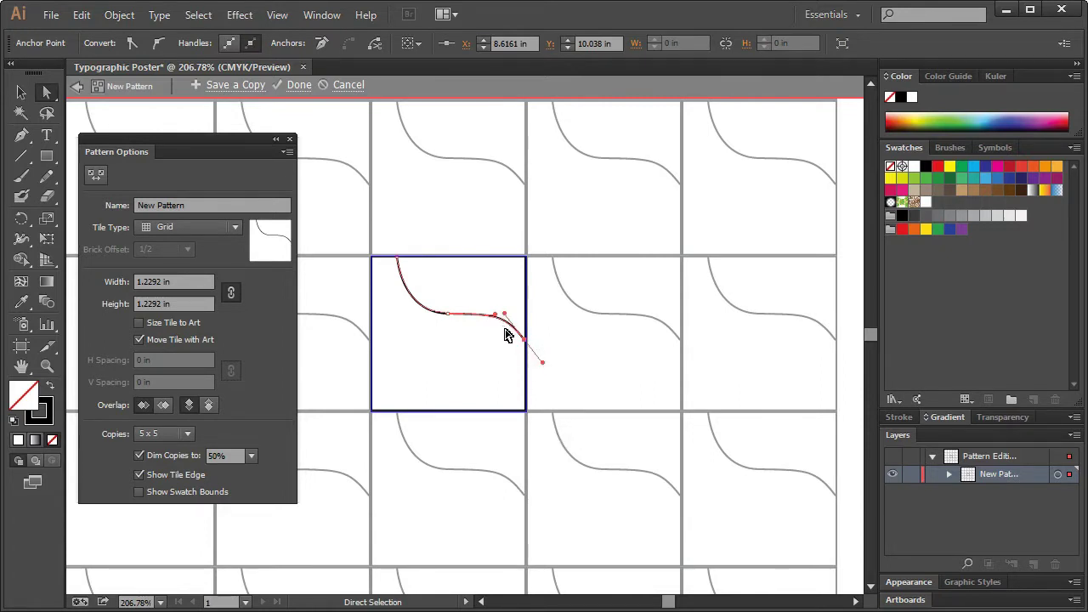
click(532, 405)
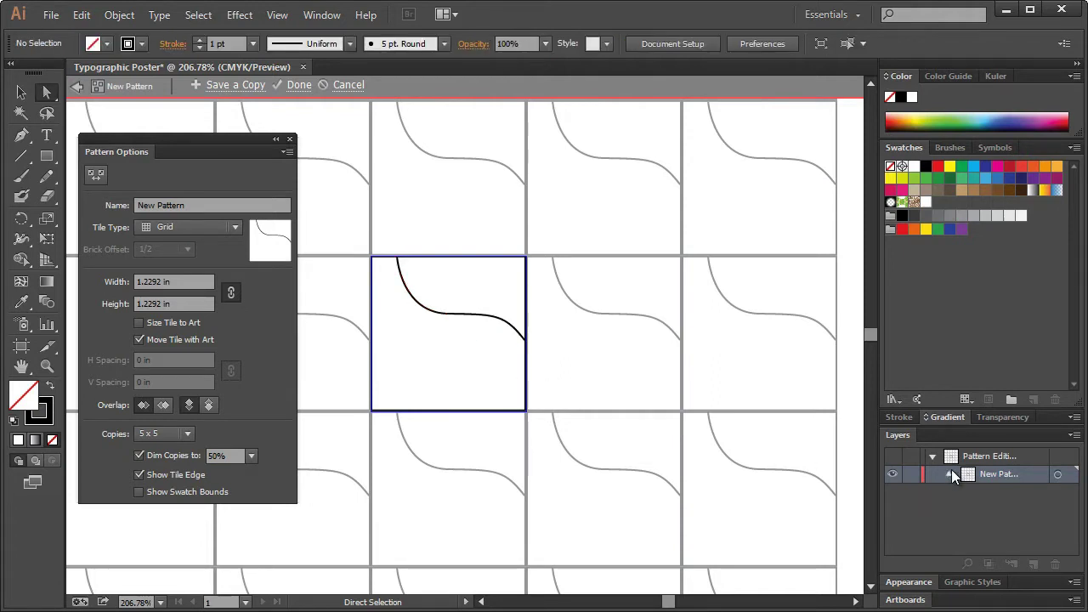
- Hide the square tile path and draw a second Pen curve from the tile's left edge to its bottom edge, continuing the repeated line
click(894, 511)
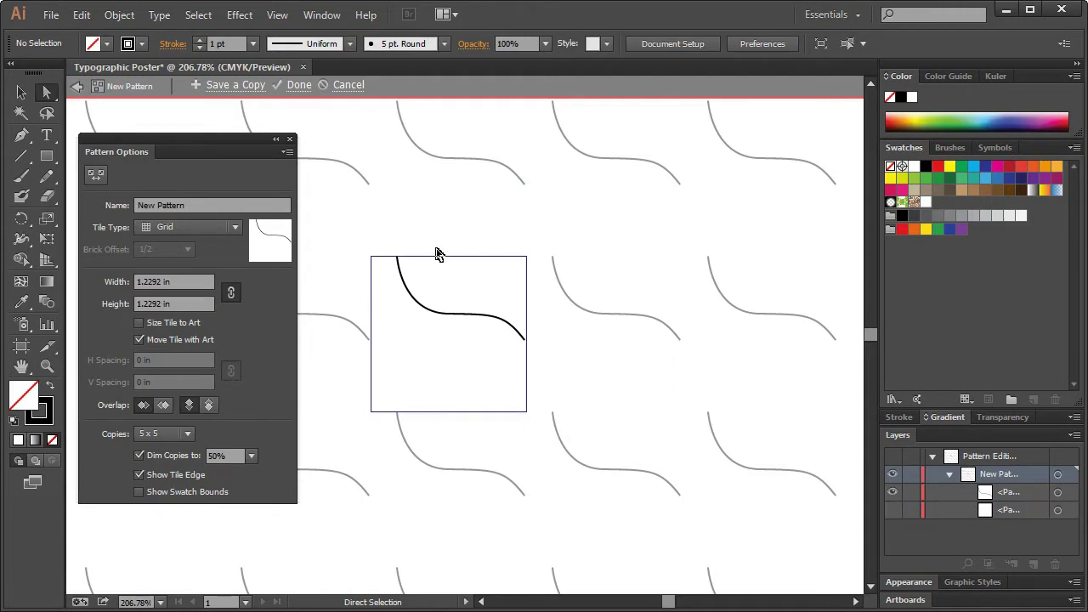
click(21, 134)
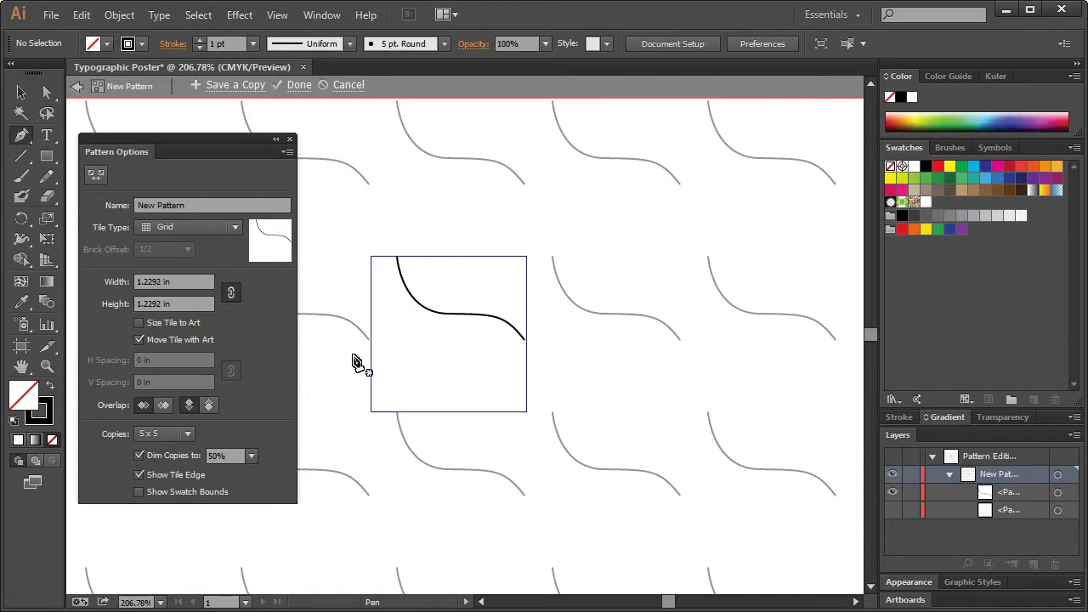
click(368, 339)
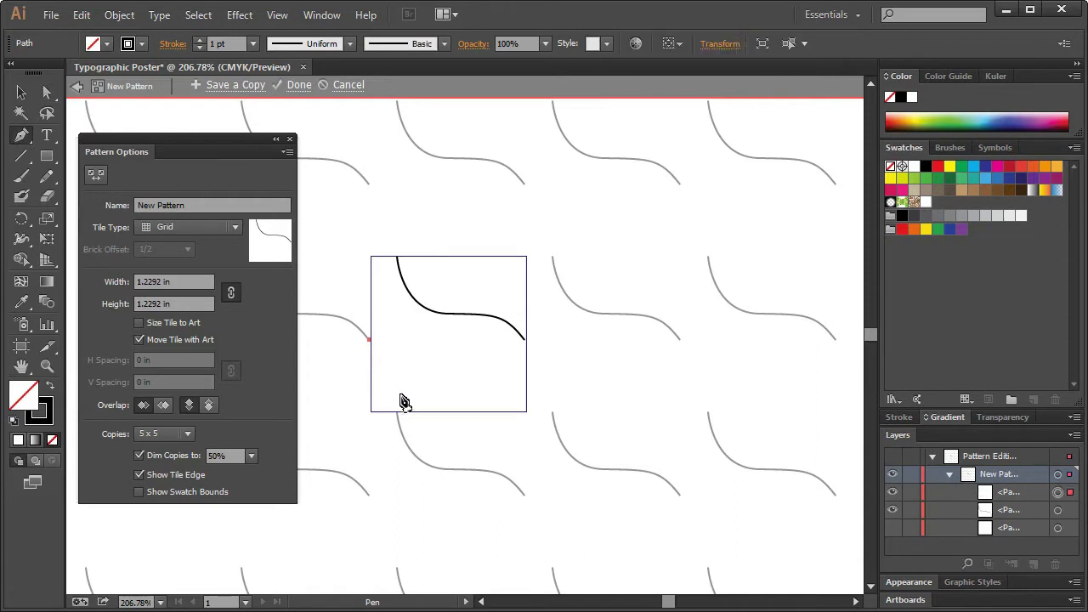
drag(397, 412, 403, 448)
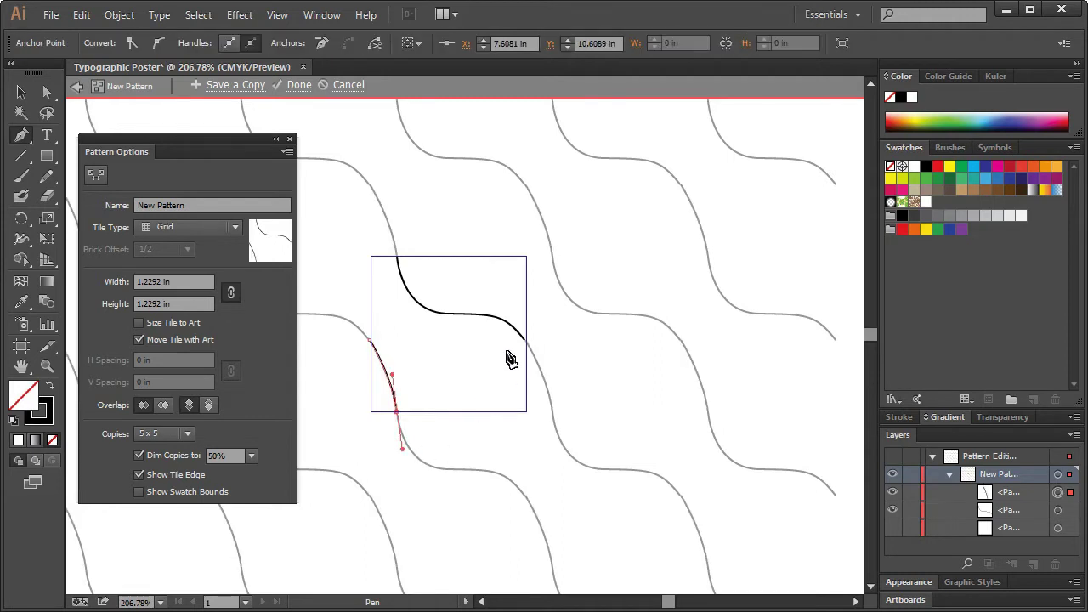
- Set the stroke weight of both curves in the centre tile to 10 pt
click(21, 92)
click(422, 372)
drag(456, 297, 380, 392)
click(200, 40)
click(200, 40)
click(200, 40)
click(200, 39)
click(199, 40)
click(200, 40)
click(199, 40)
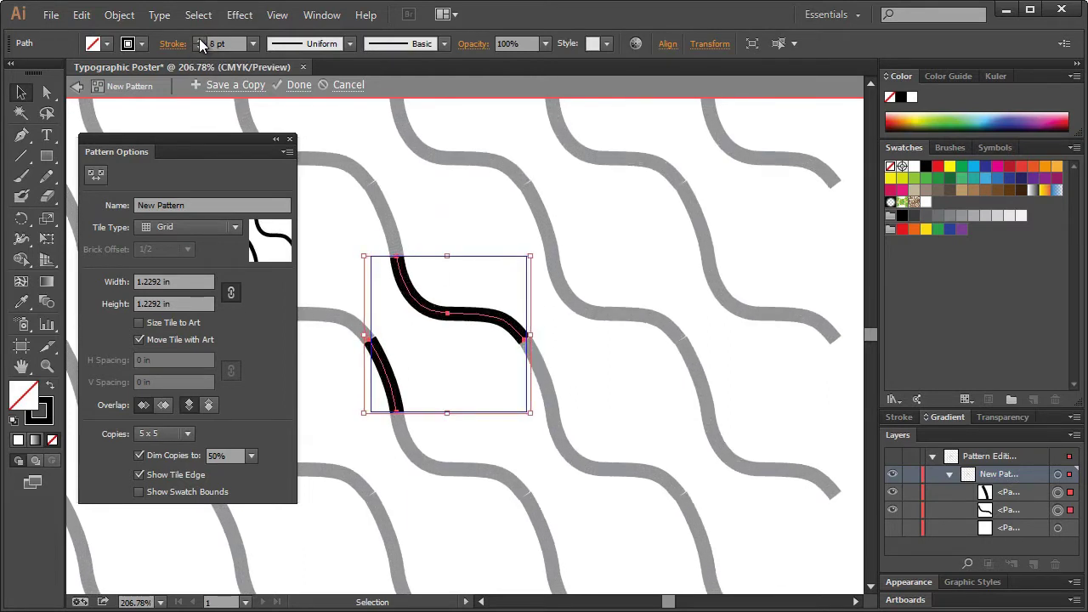
click(200, 40)
click(200, 40)
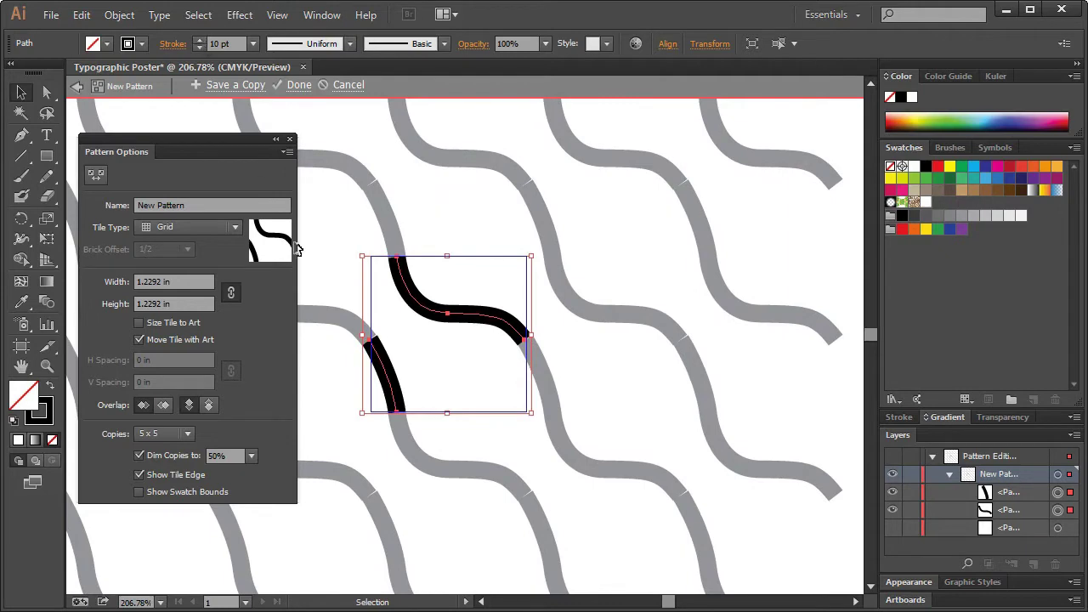
click(477, 378)
- Draw a small unfilled circle with a 10 pt stroke in the centre tile, in the open area beneath the S-curve
key(ctrl+1)
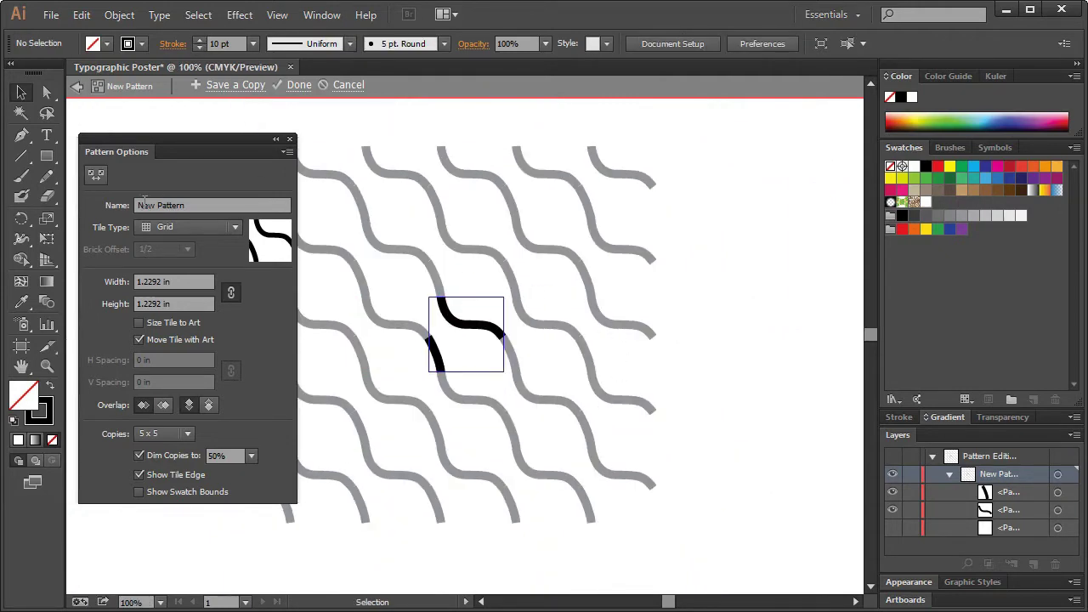
scroll(425, 323, down, 3)
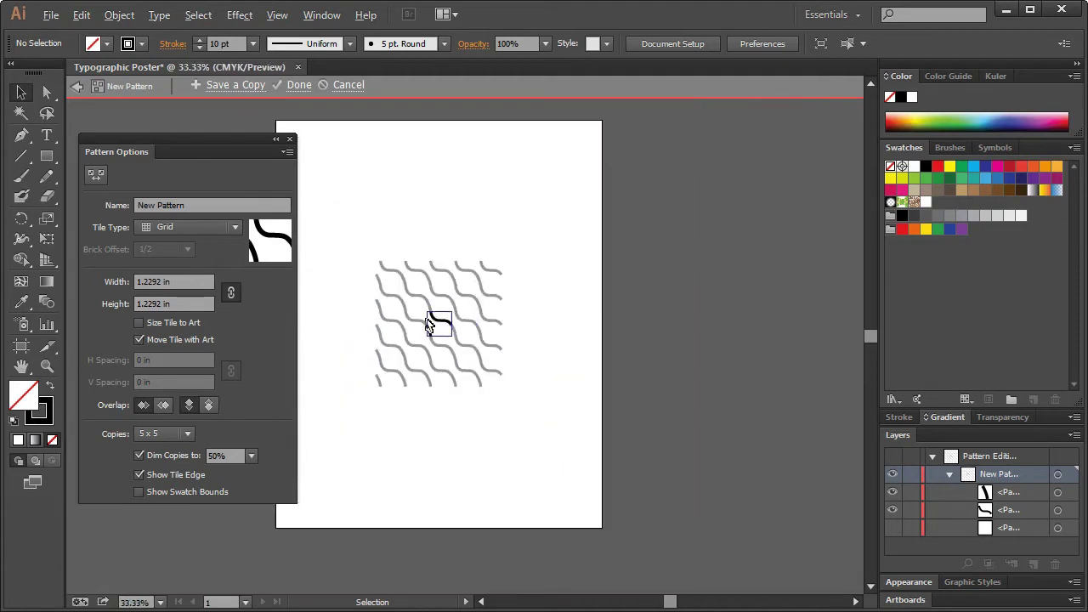
scroll(429, 328, up, 1)
scroll(438, 334, up, 2)
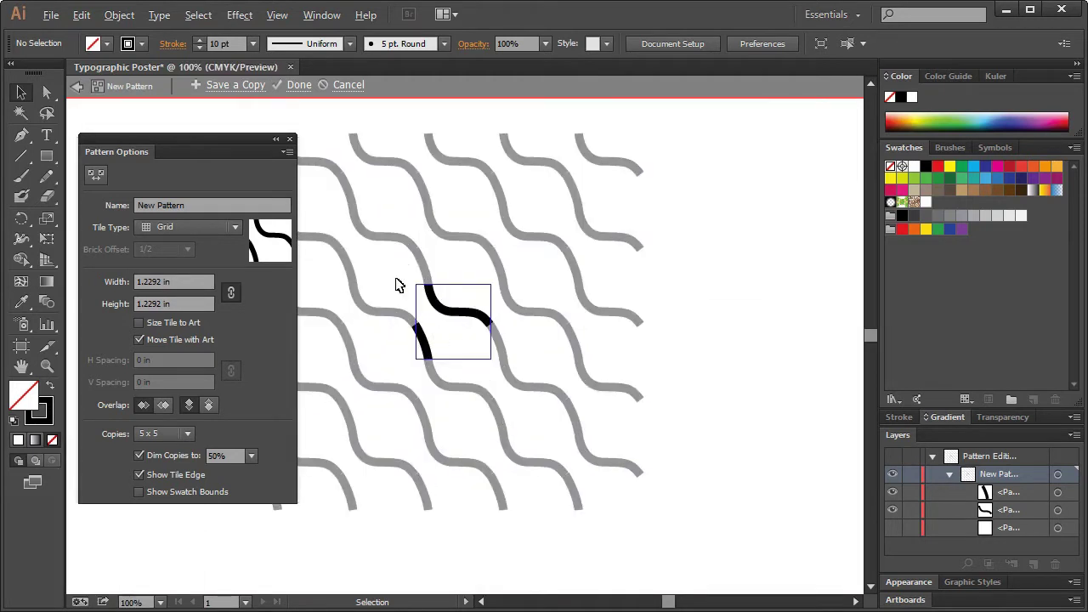
click(21, 91)
drag(38, 161, 98, 192)
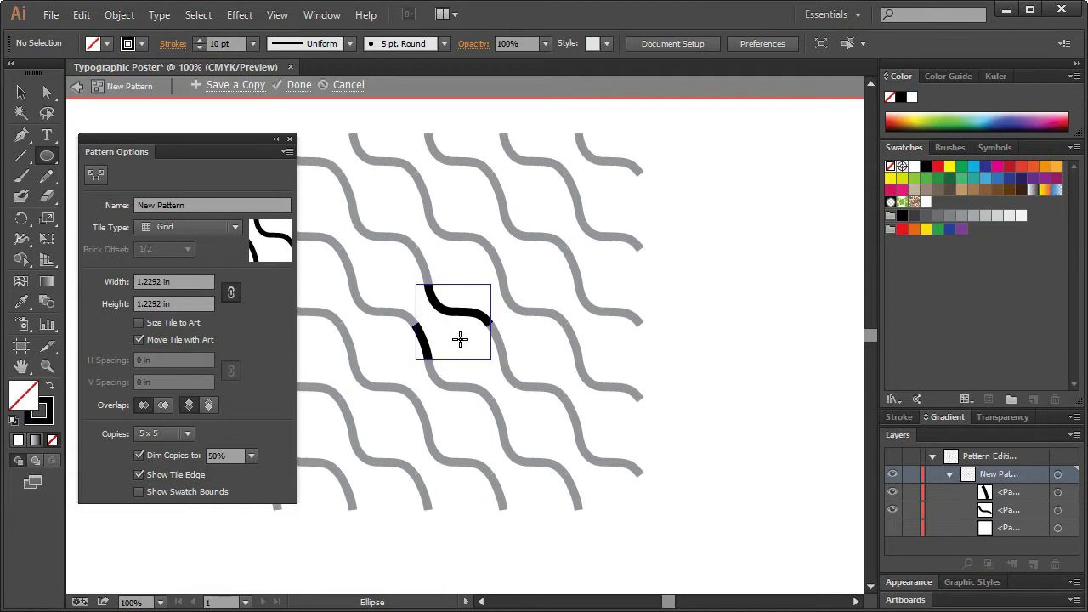
drag(458, 337, 468, 344)
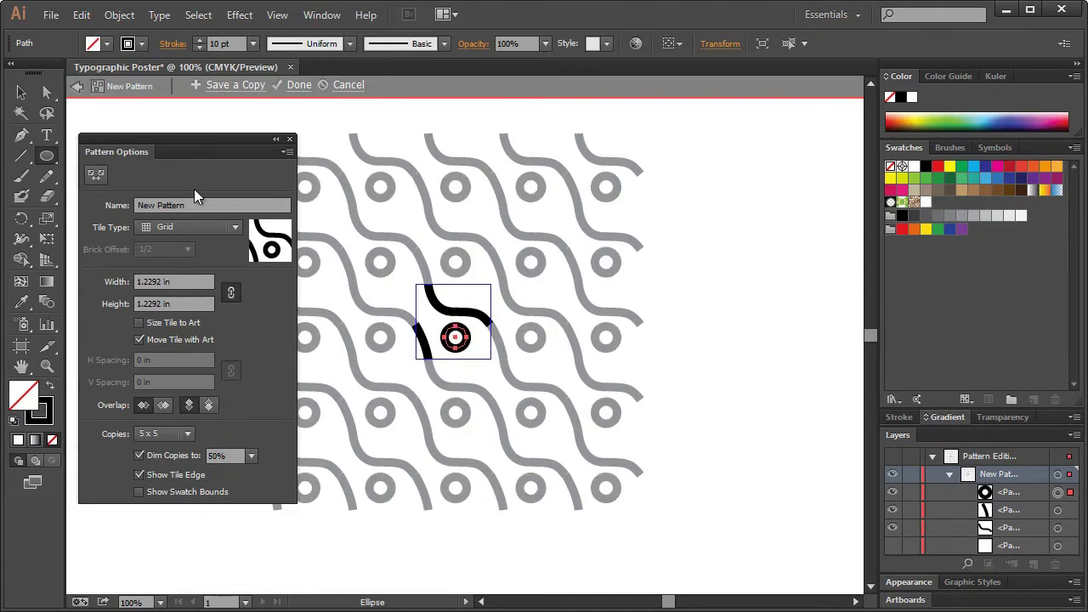
click(22, 91)
click(703, 208)
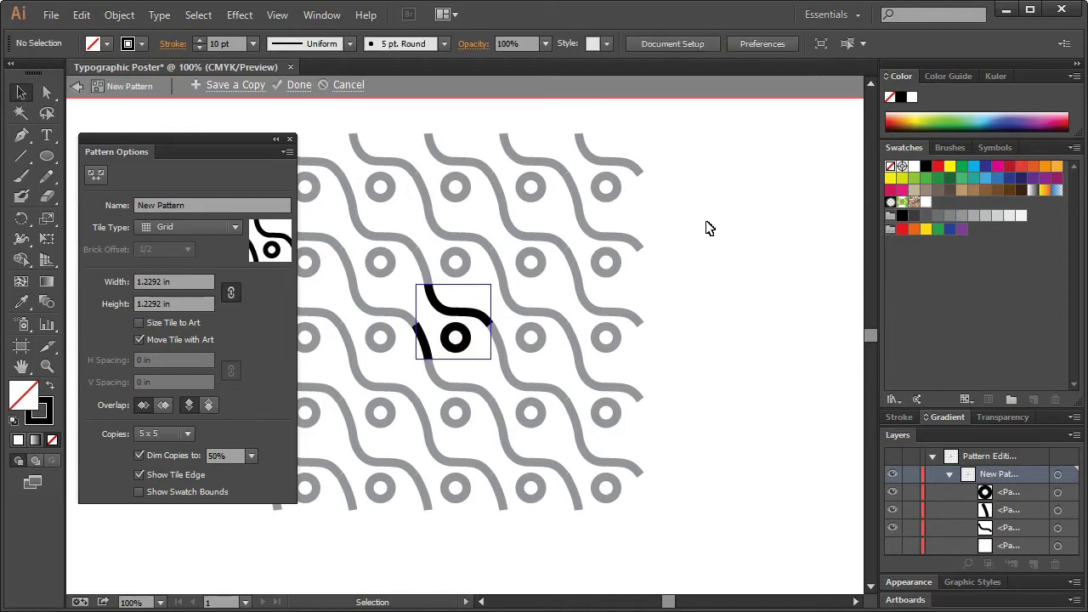
- Examine how the wavy lines and circles repeat across the tiles at several magnifications
scroll(699, 255, down, 2)
scroll(603, 281, up, 3)
scroll(602, 282, down, 5)
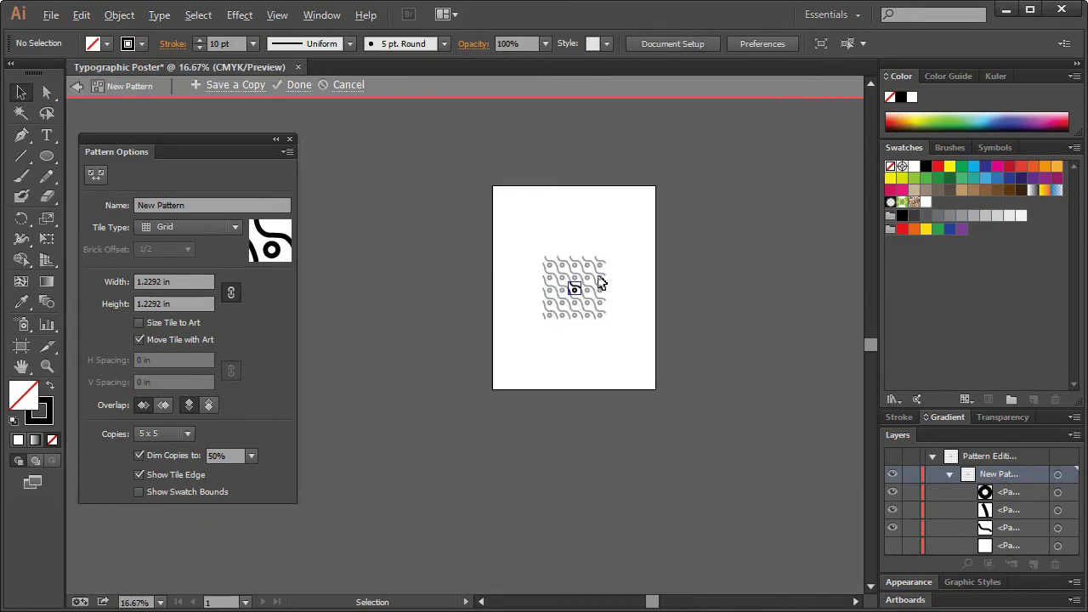
scroll(581, 294, up, 4)
scroll(582, 294, down, 2)
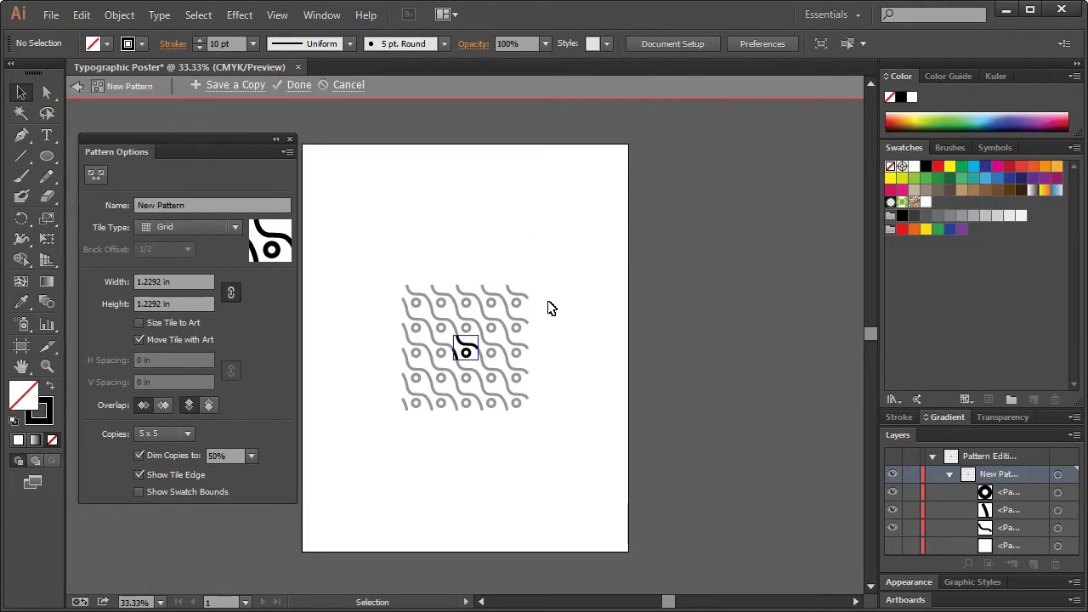
scroll(549, 308, up, 1)
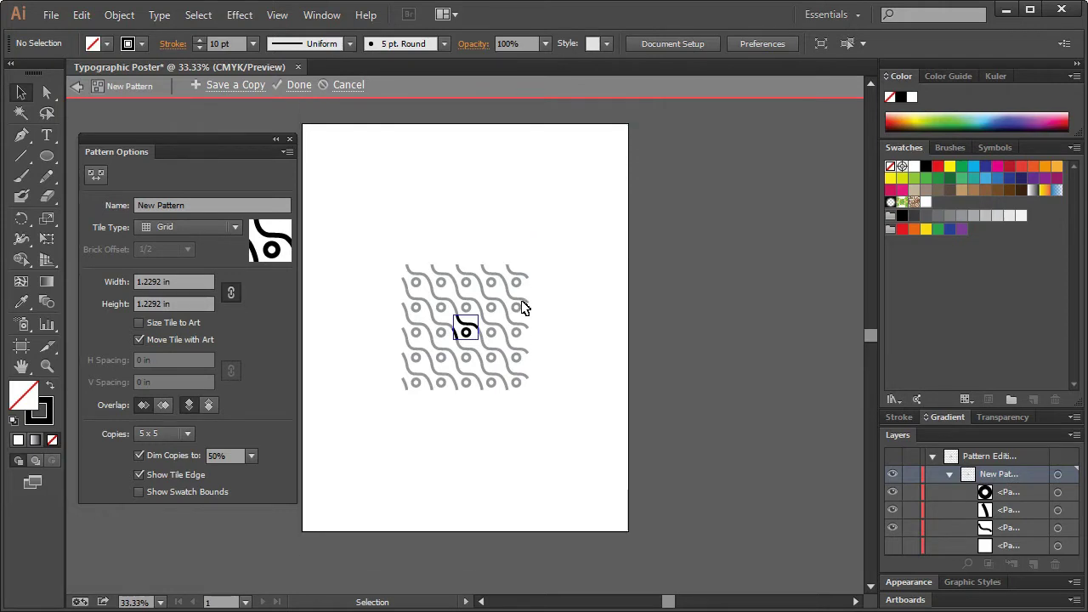
click(467, 331)
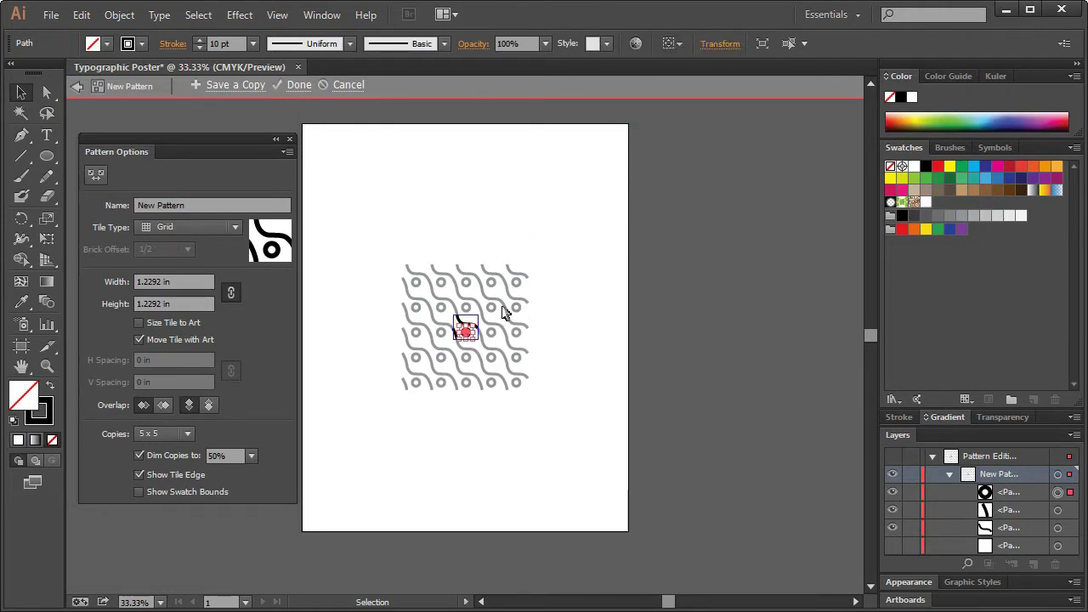
key(ctrl)
click(601, 314)
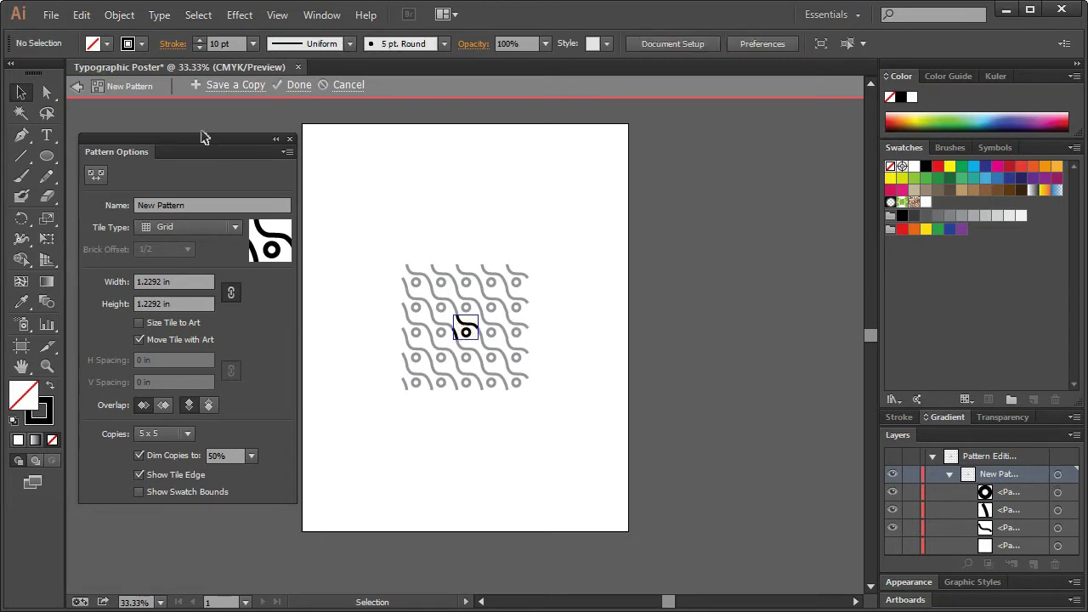
- Finish editing the pattern under the name New Pattern and return to the poster artboard
click(210, 206)
triple_click(176, 211)
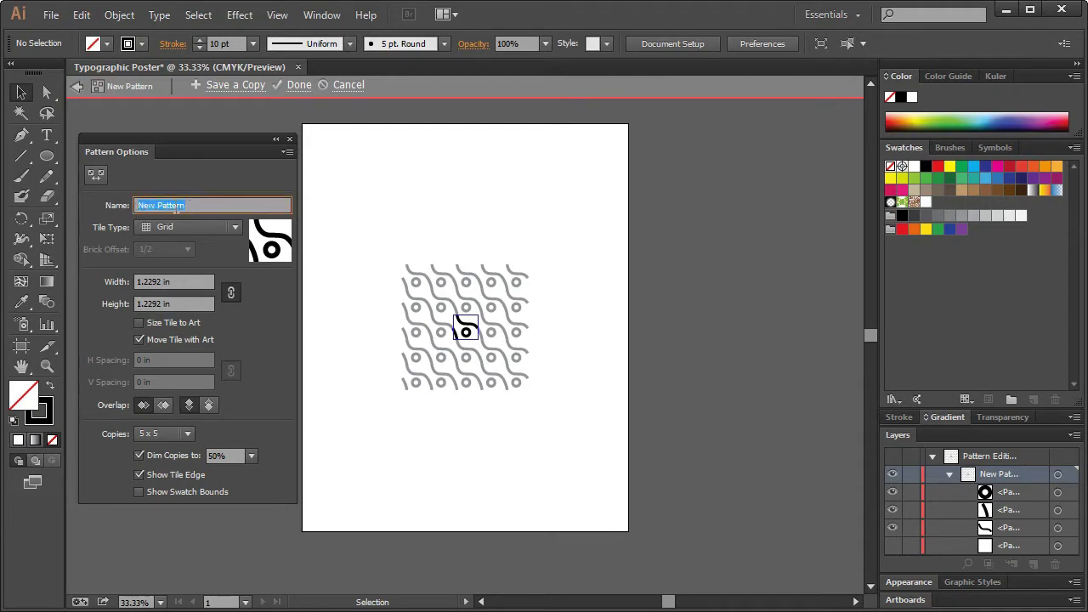
click(207, 205)
click(298, 86)
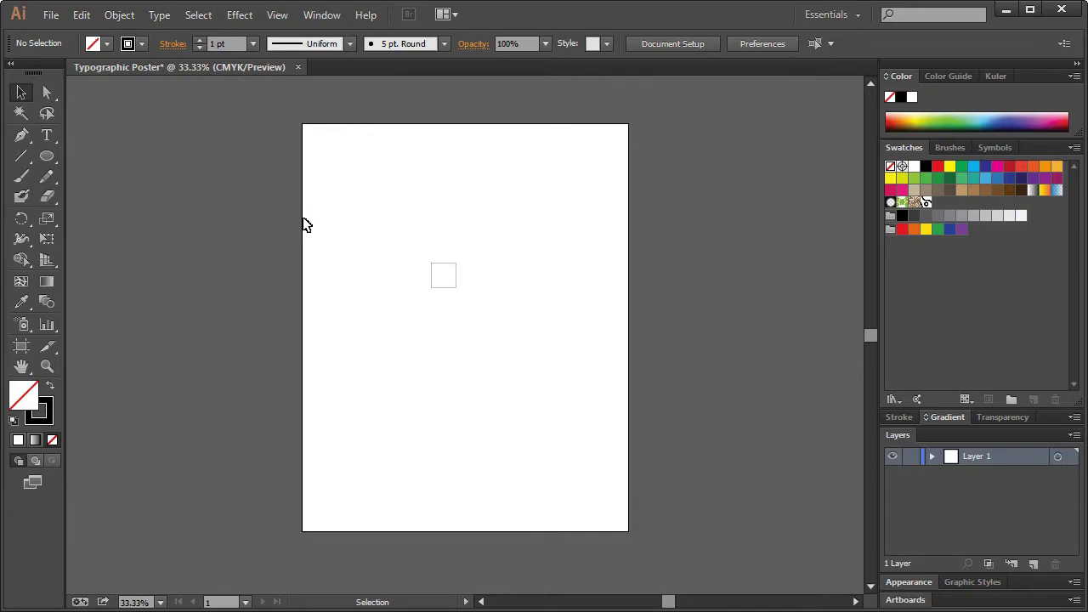
- Draw a rectangle covering the whole artboard and fill it with the New Pattern swatch
drag(47, 156, 93, 153)
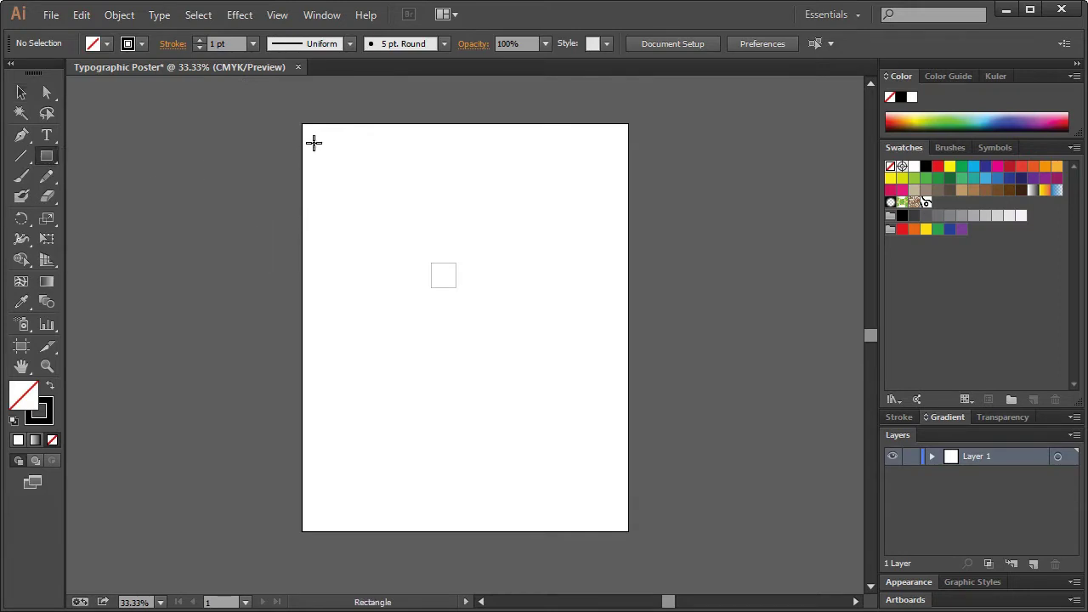
drag(303, 124, 629, 532)
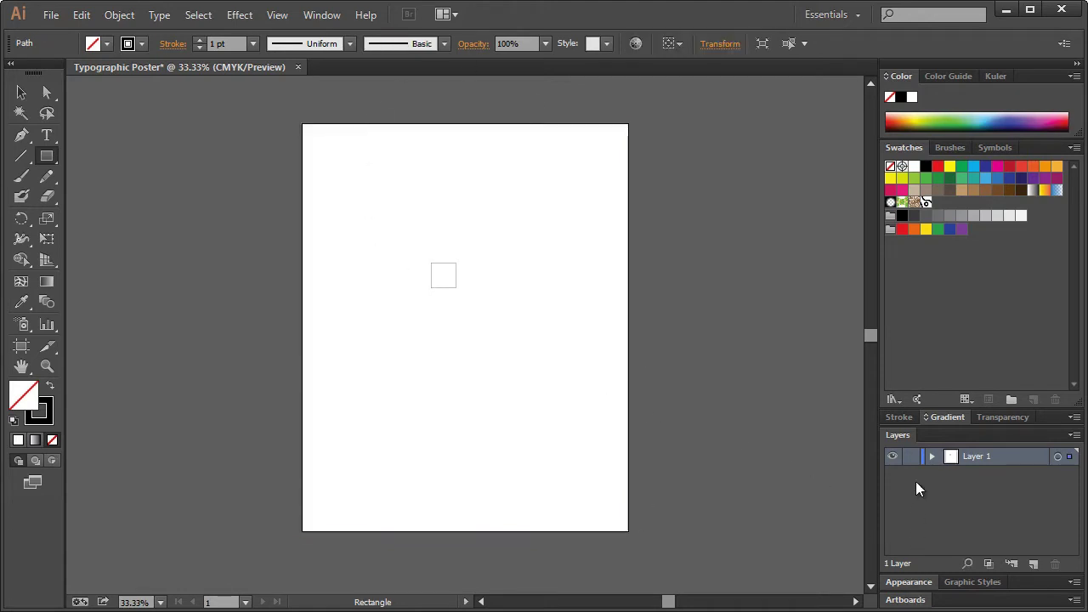
click(926, 202)
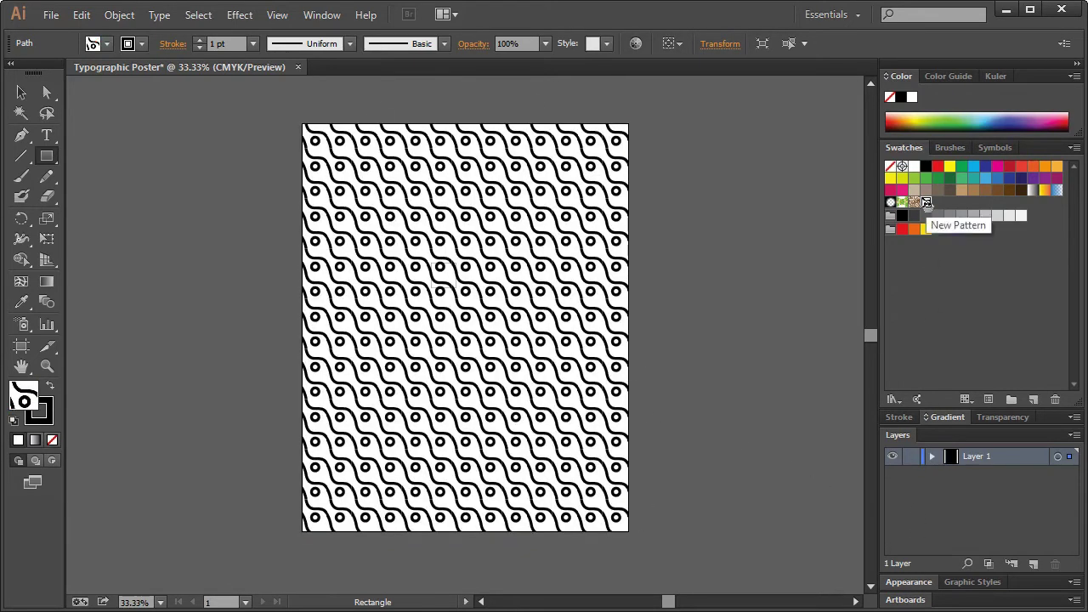
- Select the pattern-filled rectangle and expand Layer 1 to inspect its paths
click(22, 92)
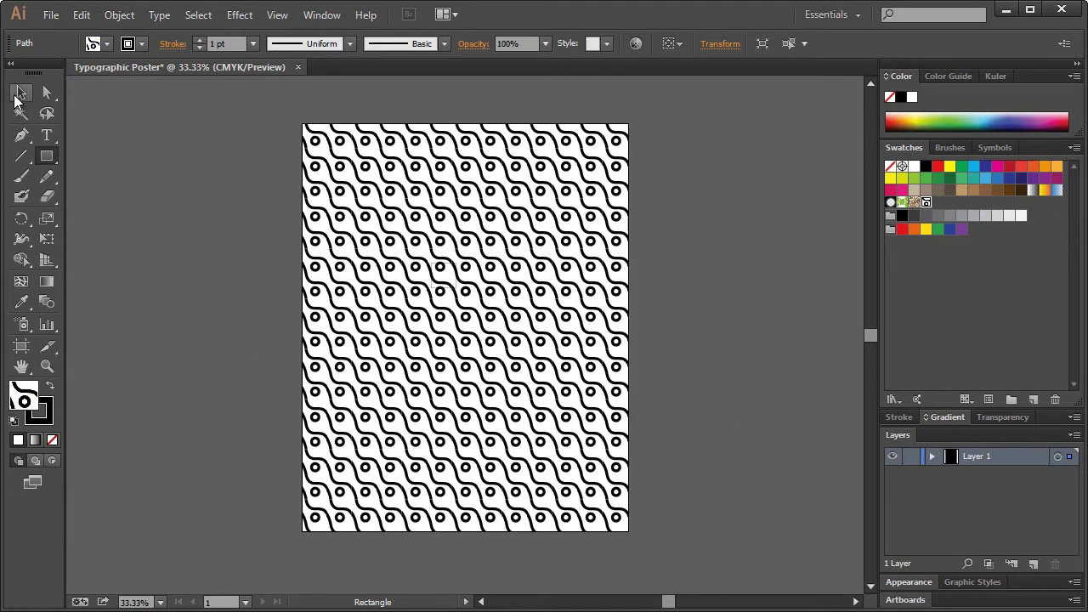
click(170, 206)
click(503, 370)
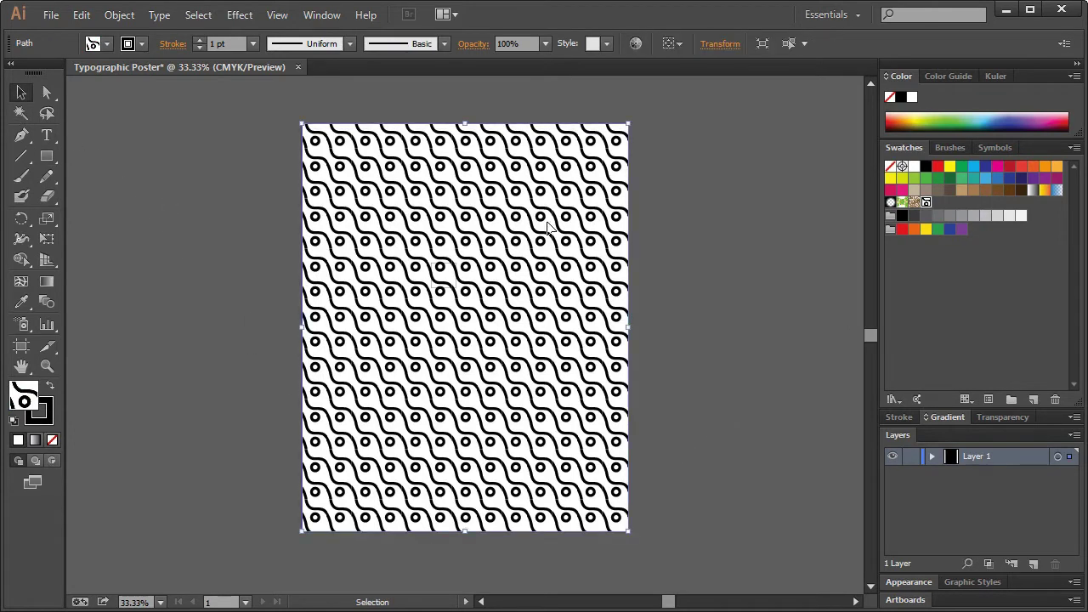
click(930, 458)
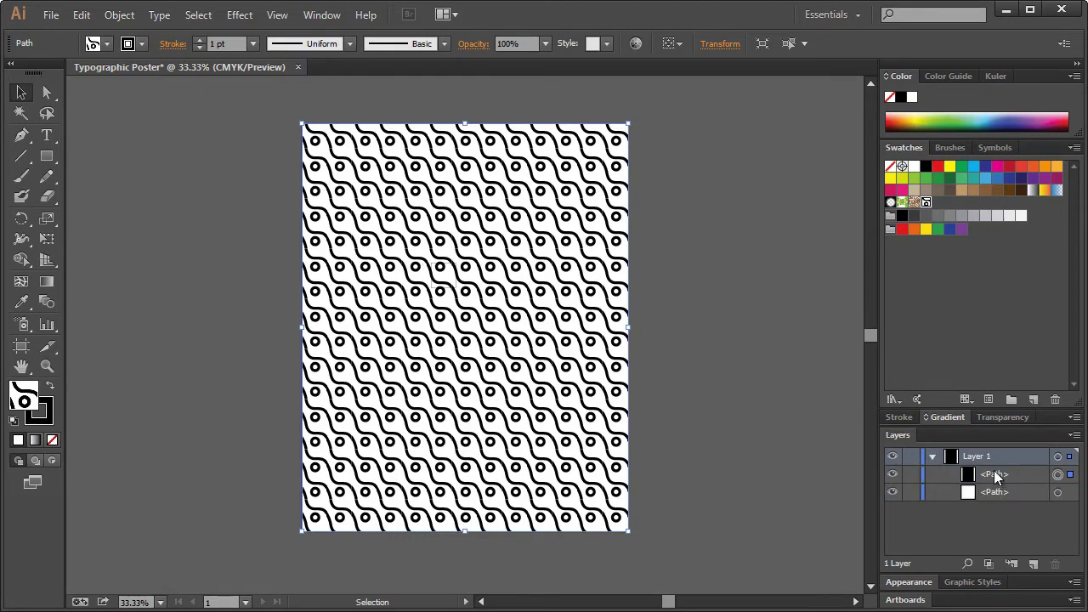
- Reopen the New Pattern swatch for editing and apply Outline Stroke to both curves and the circle
double_click(926, 203)
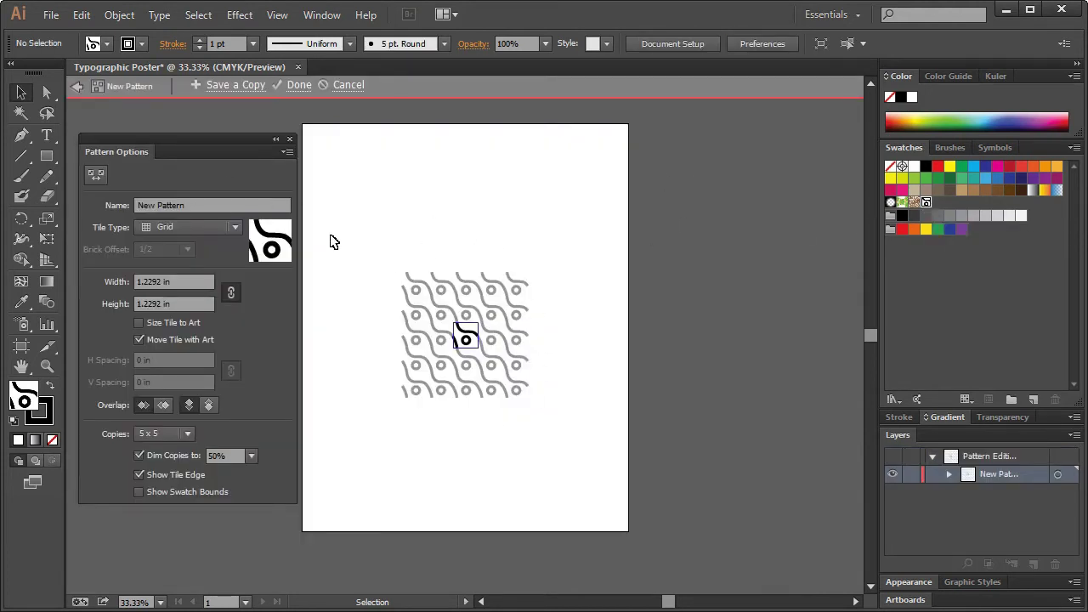
click(107, 17)
mouse_move(187, 356)
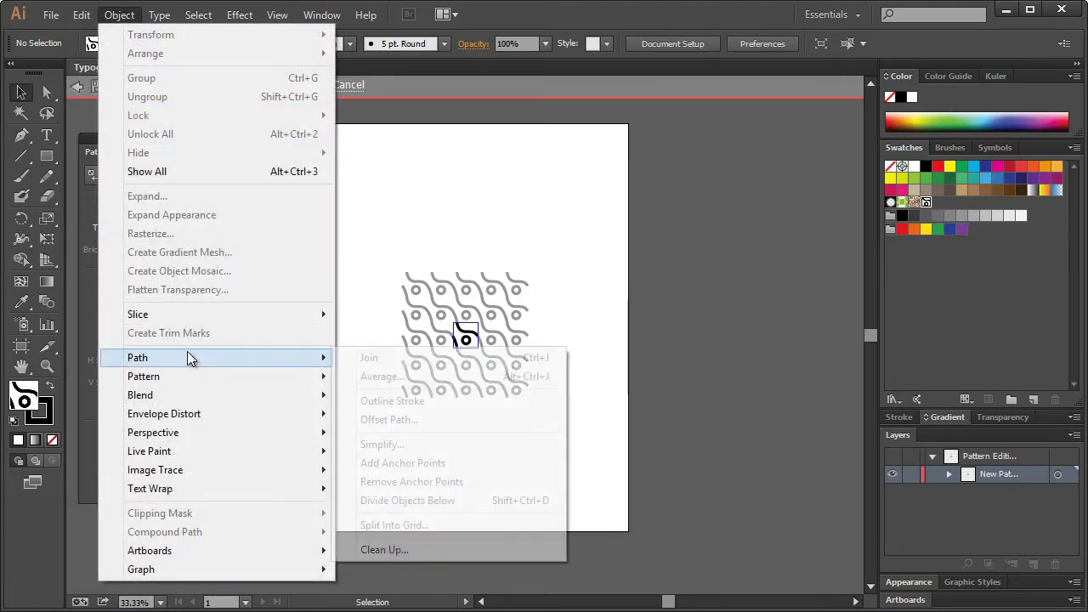
click(438, 353)
click(459, 336)
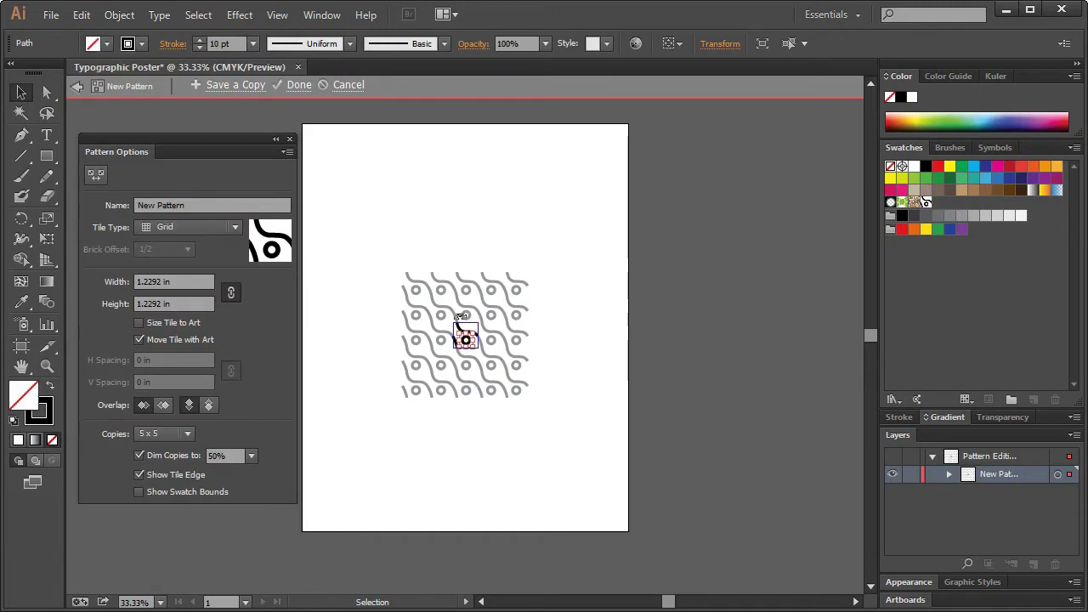
click(112, 16)
mouse_move(168, 358)
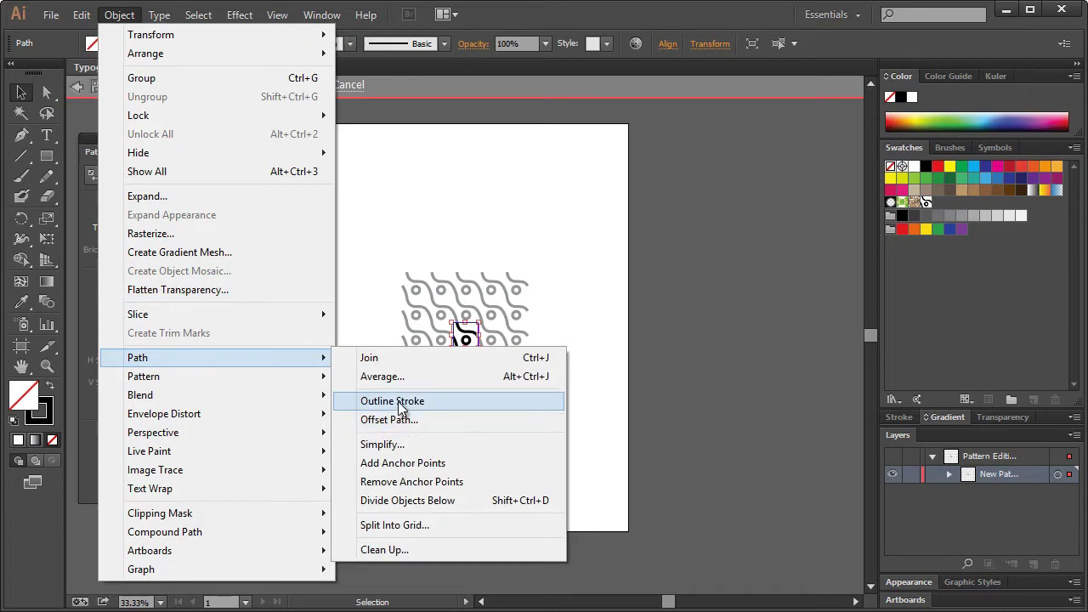
click(398, 403)
click(639, 260)
- Exit pattern editing with the outlined artwork applied to the poster background and leave nothing selected
click(294, 85)
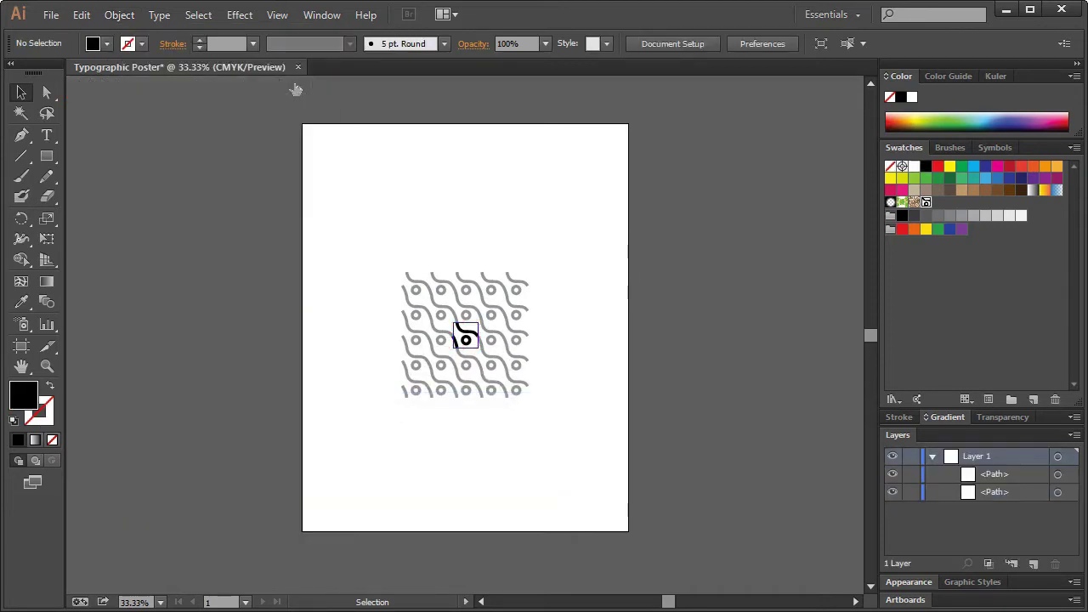
click(413, 234)
click(709, 258)
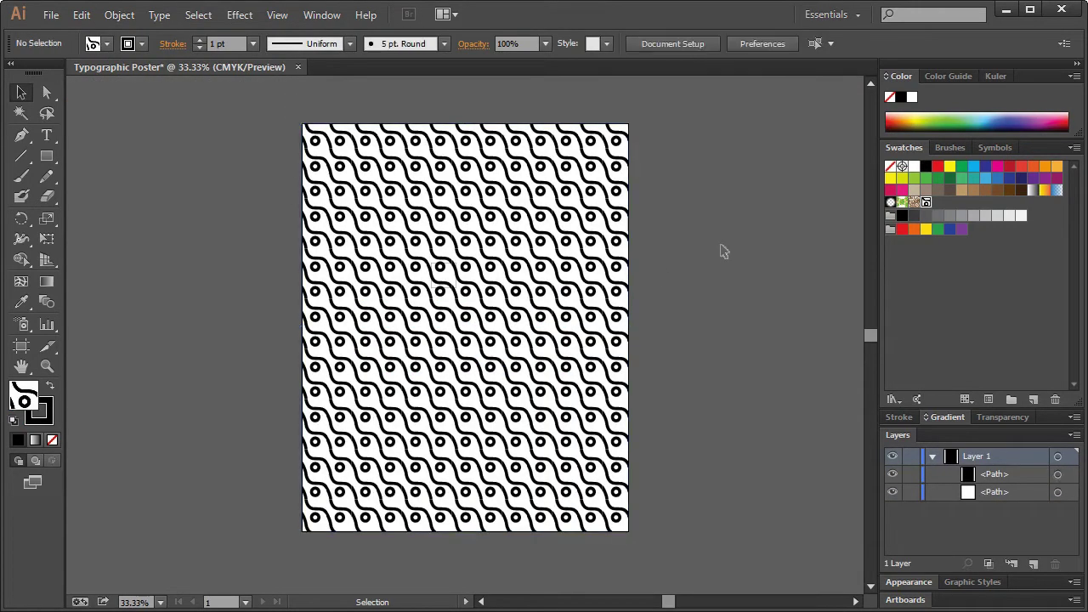
- Move the small unfilled square path above the pattern background in Layer 1, keep its fill at None, and hide it
click(1057, 492)
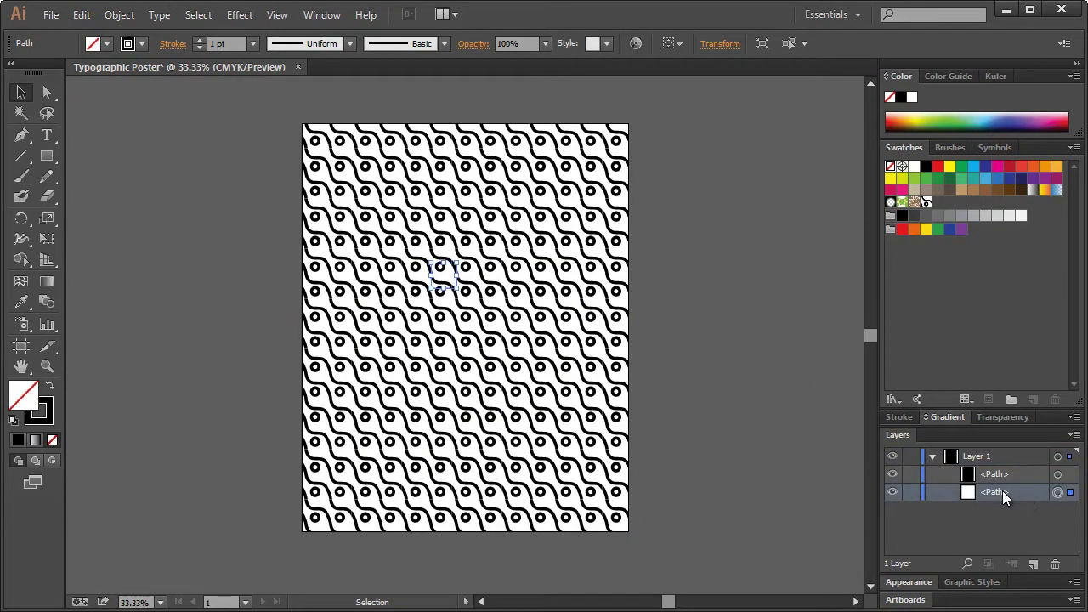
drag(1002, 490, 1005, 468)
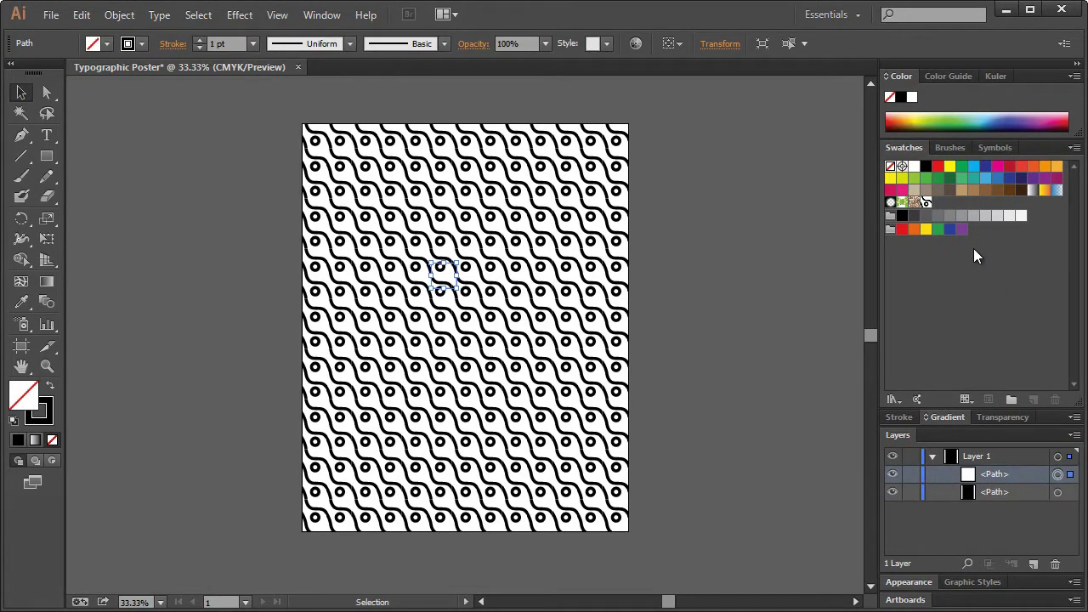
click(927, 169)
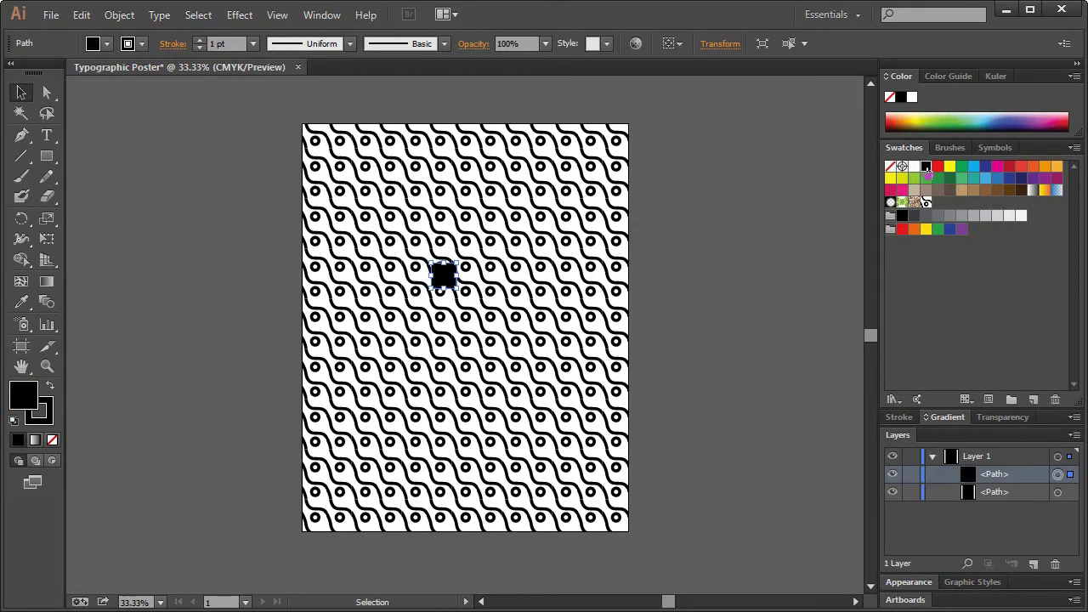
click(890, 167)
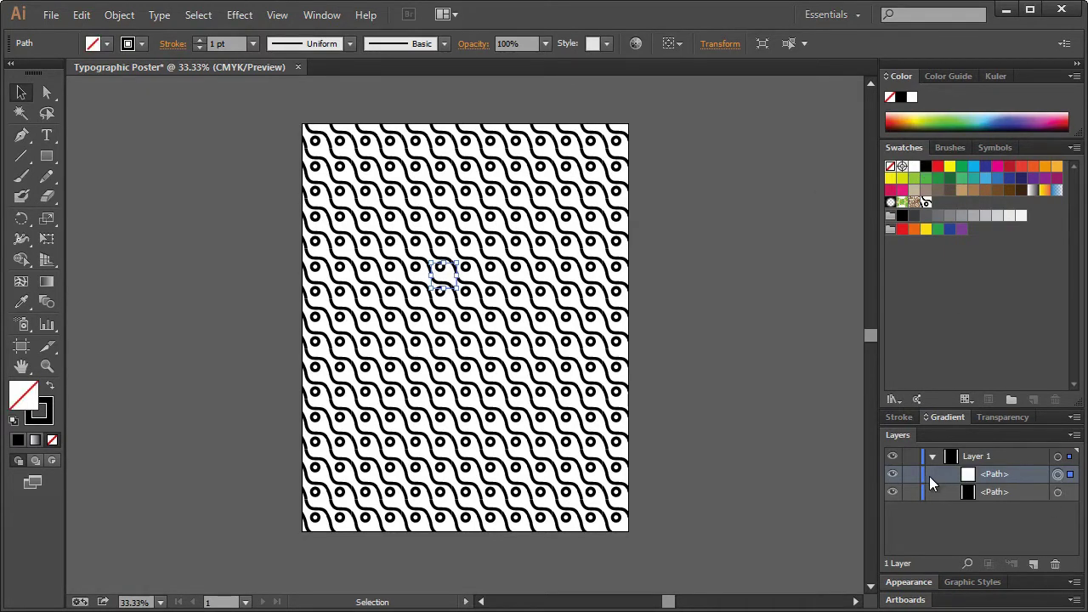
click(892, 475)
click(47, 157)
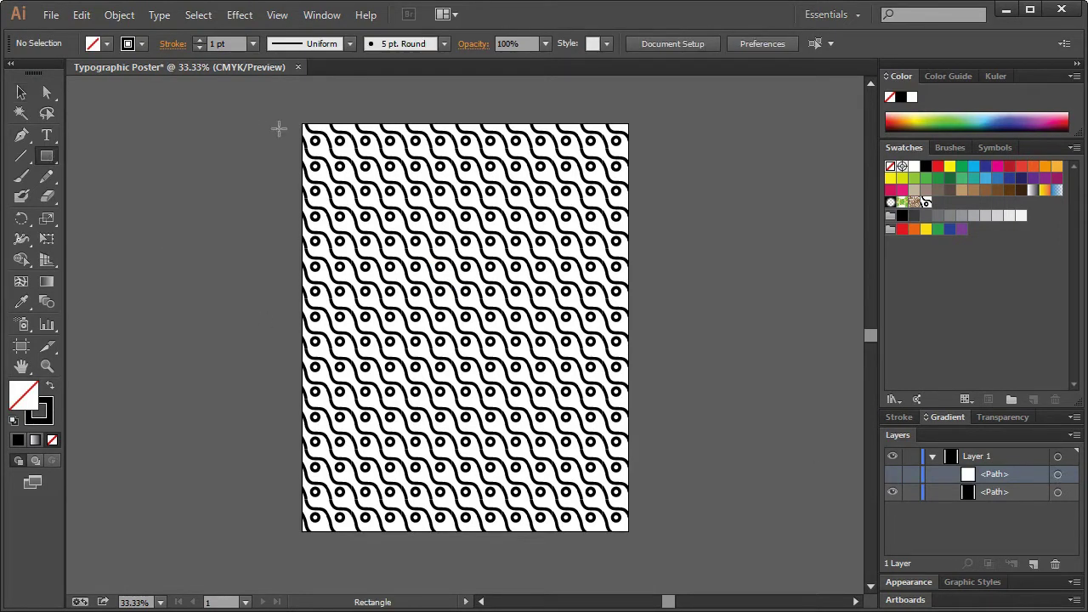
- Duplicate the pattern-filled background rectangle in place in front and fill the copy with black
click(1057, 493)
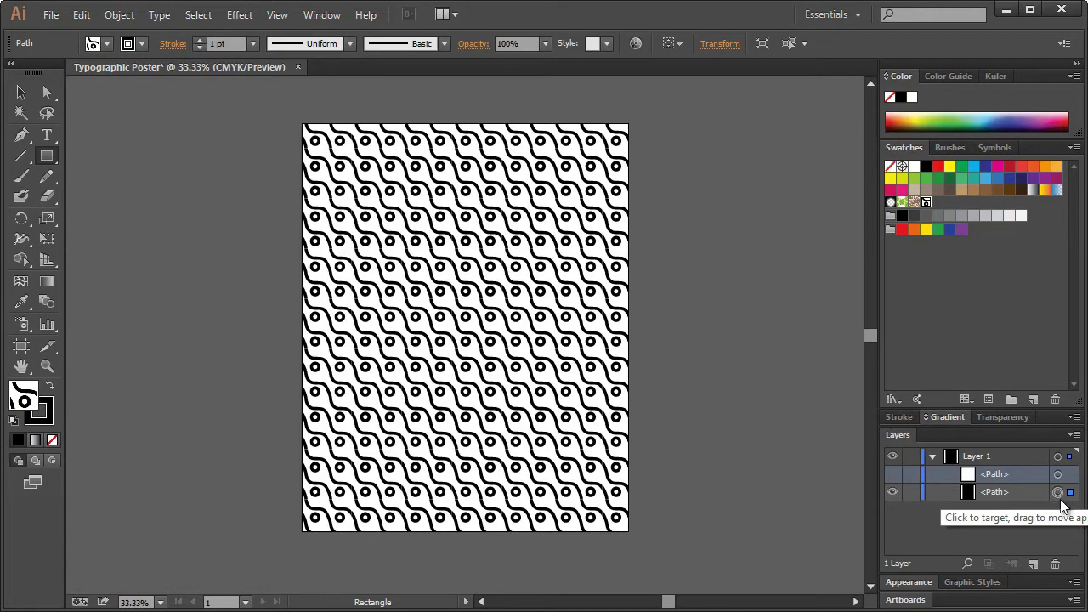
key(ctrl+c)
key(ctrl+f)
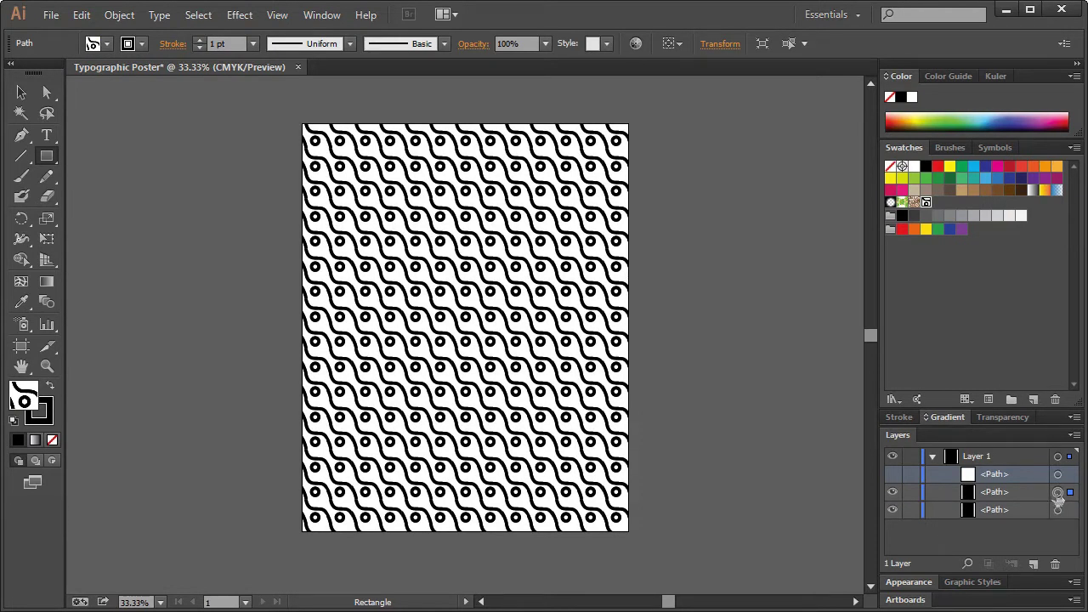
click(927, 170)
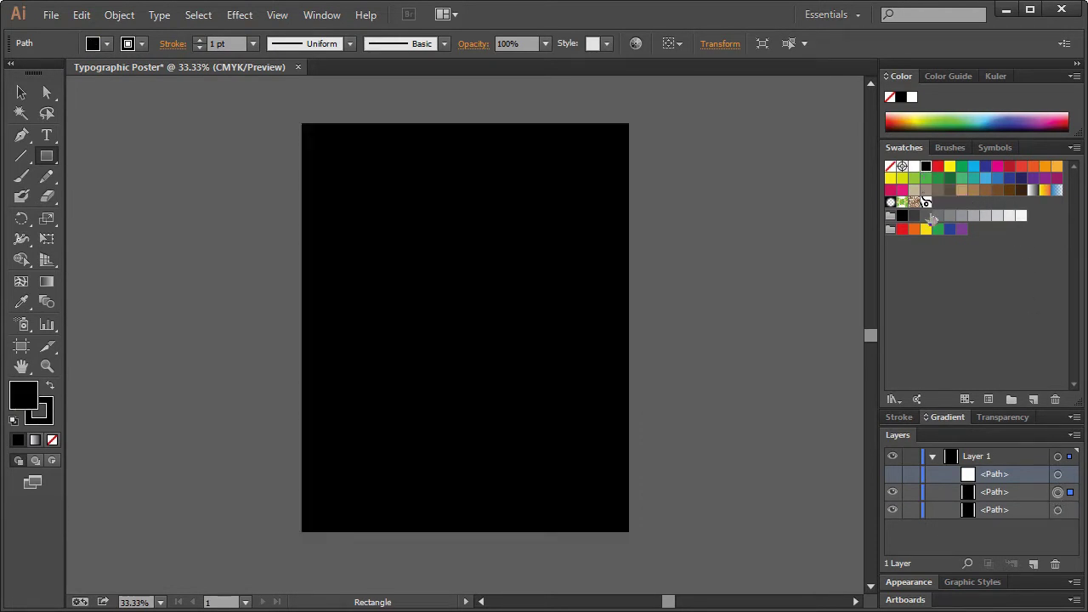
- Lower the black overlay rectangle's opacity to 90% and deselect it
click(22, 92)
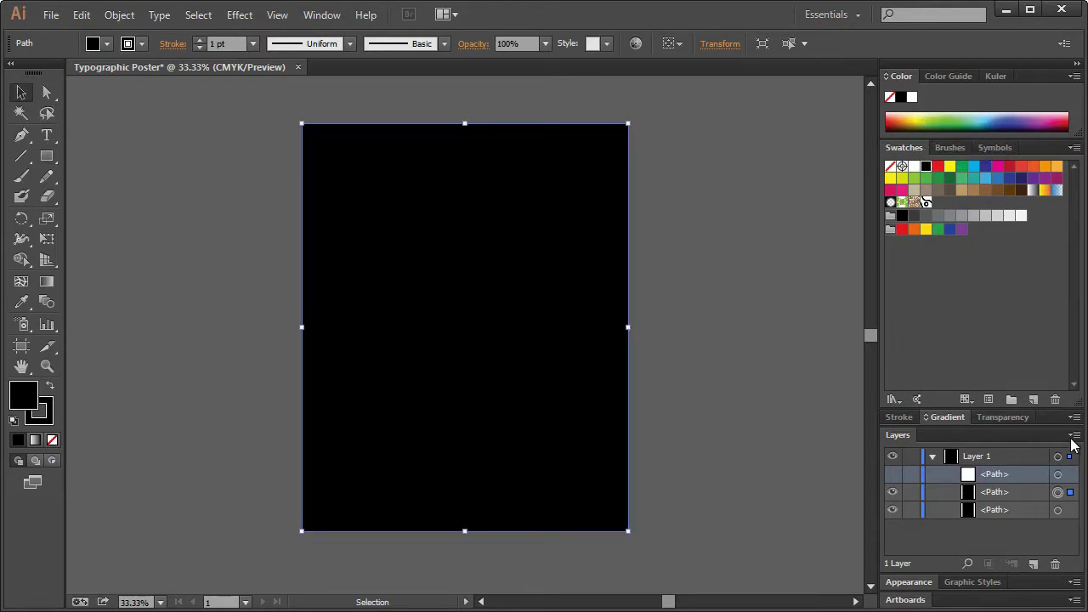
click(1007, 417)
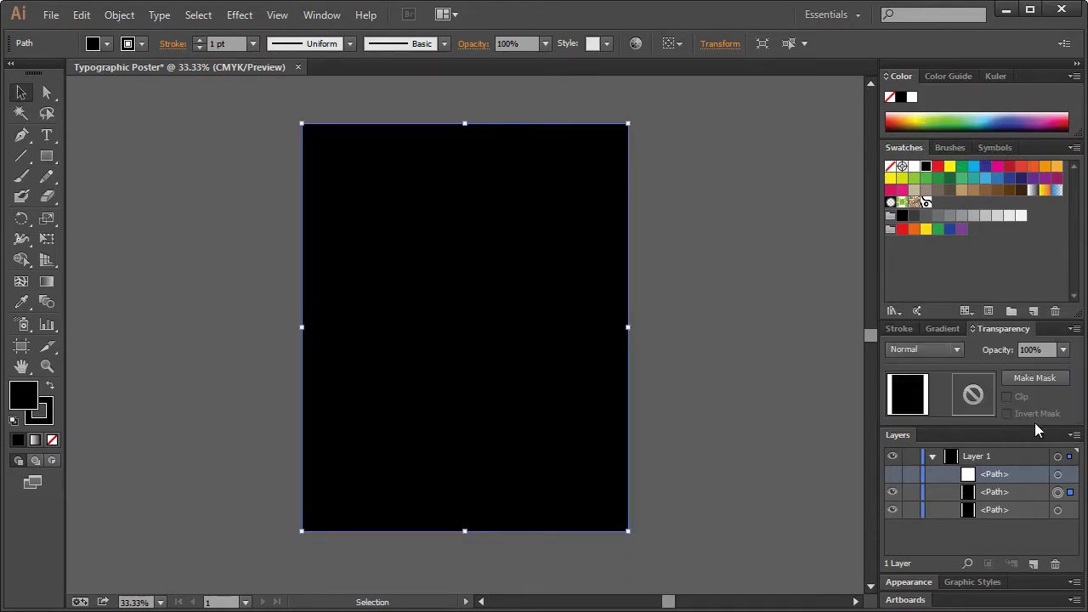
click(1062, 349)
click(1069, 537)
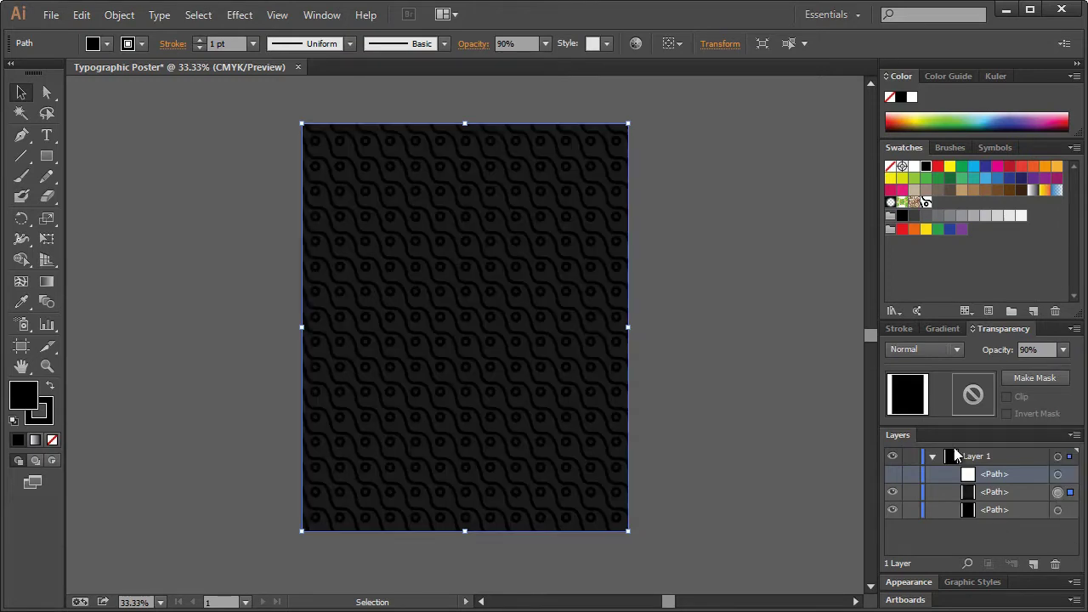
click(719, 306)
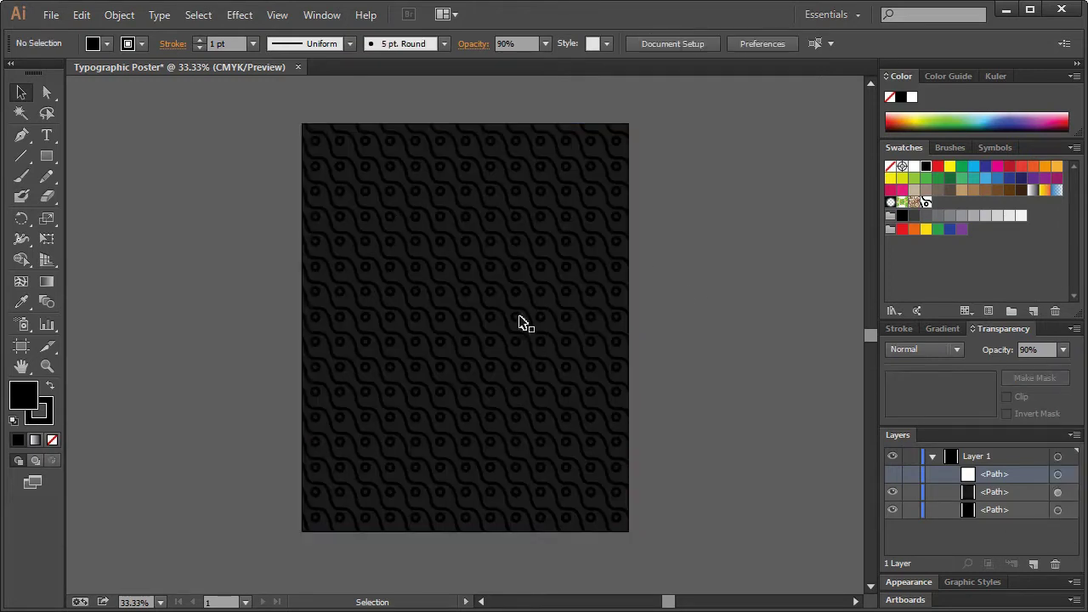
- Examine the darkened wavy-line and circle pattern up close, then return to a view of the whole poster
click(47, 365)
click(410, 331)
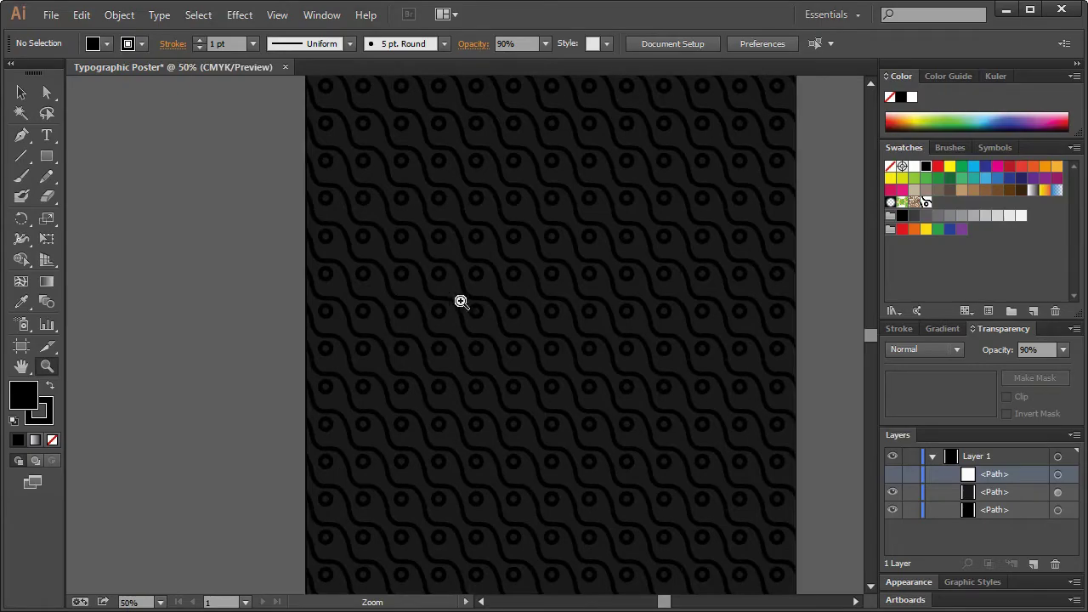
click(531, 296)
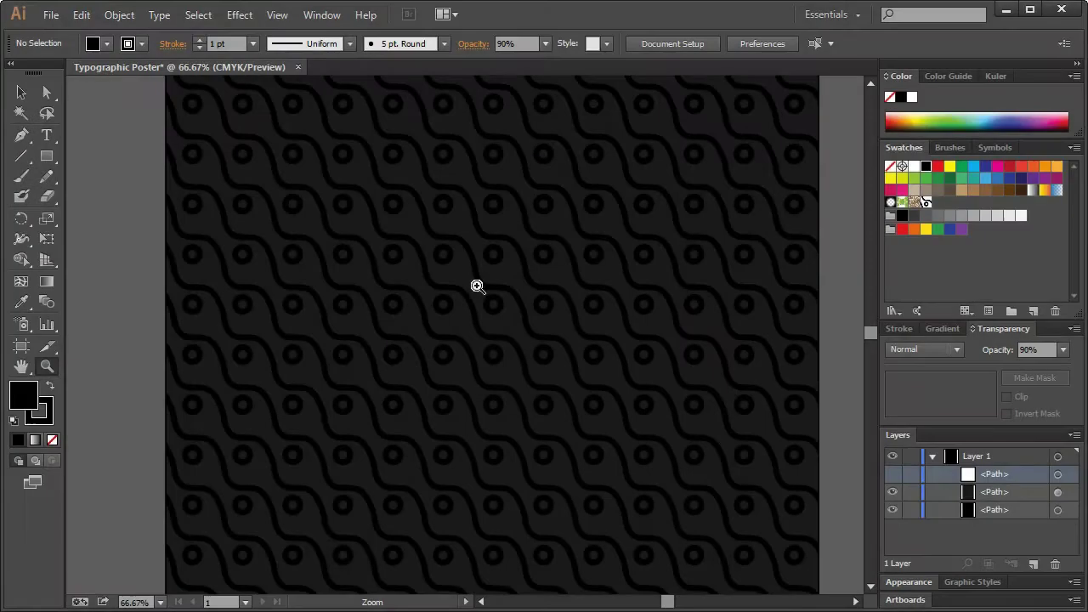
right_click(477, 286)
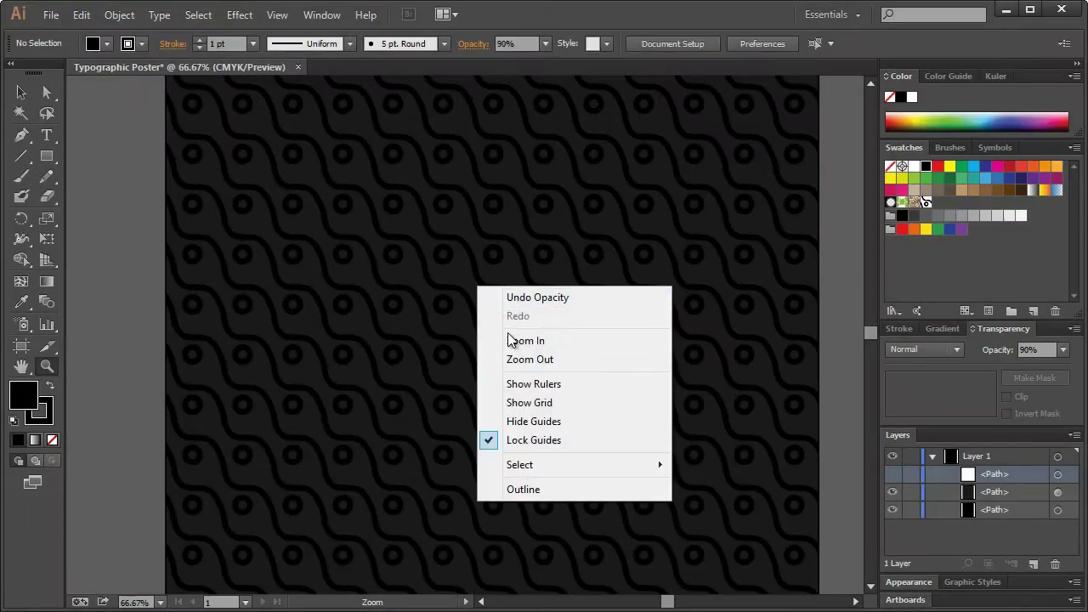
click(821, 184)
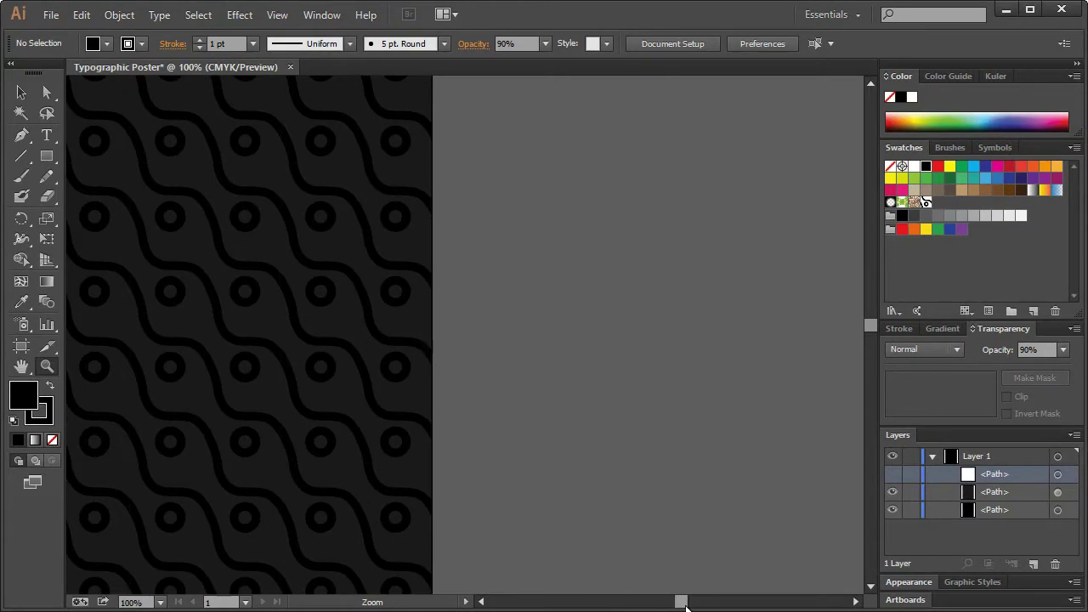
drag(685, 603, 669, 600)
right_click(534, 344)
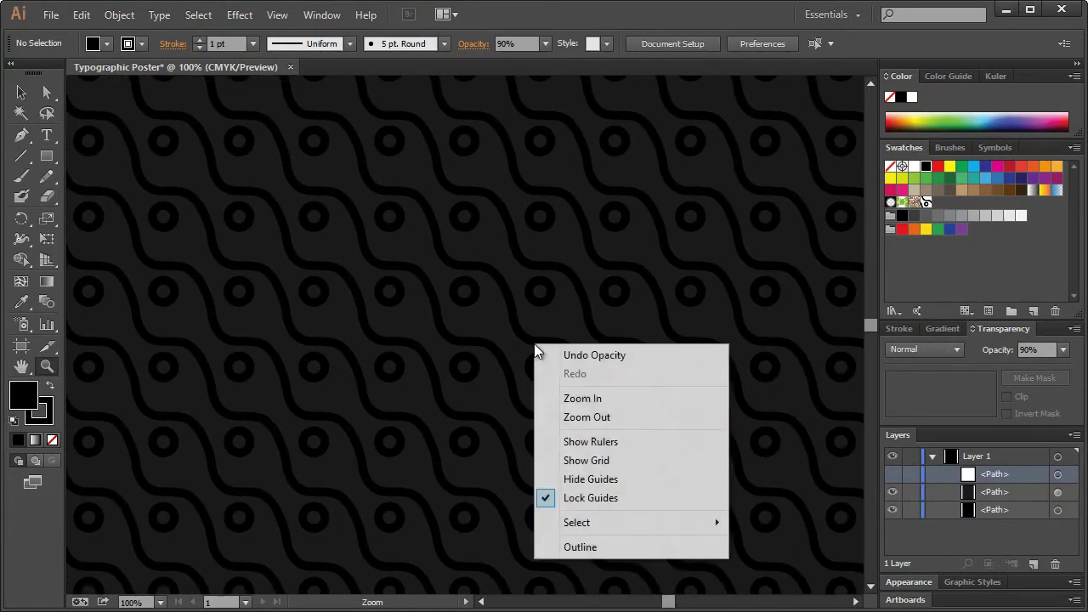
click(476, 244)
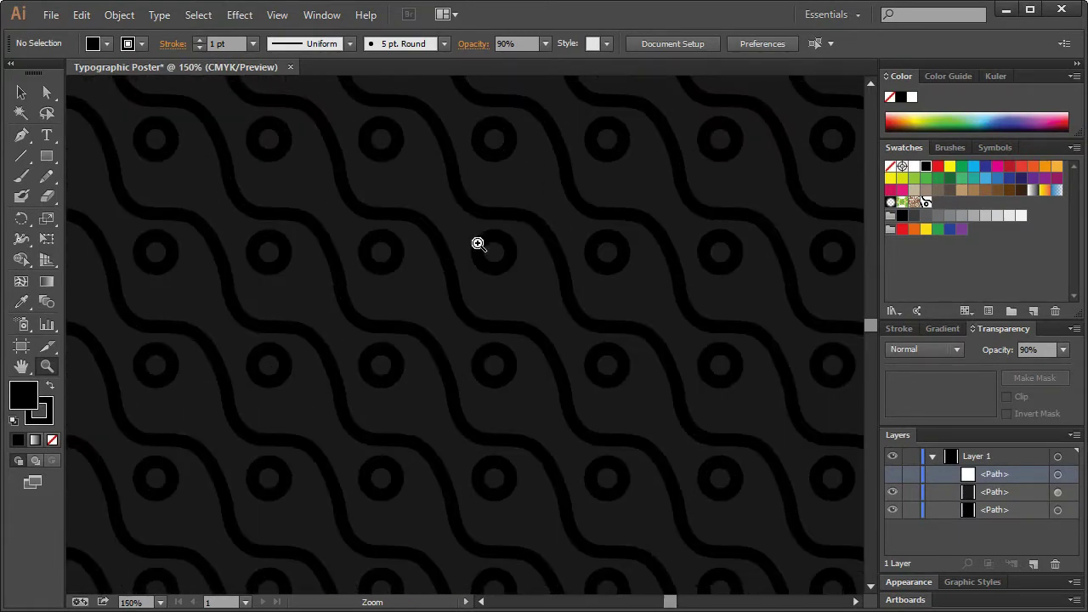
alt+click(463, 308)
click(463, 308)
alt+click(441, 341)
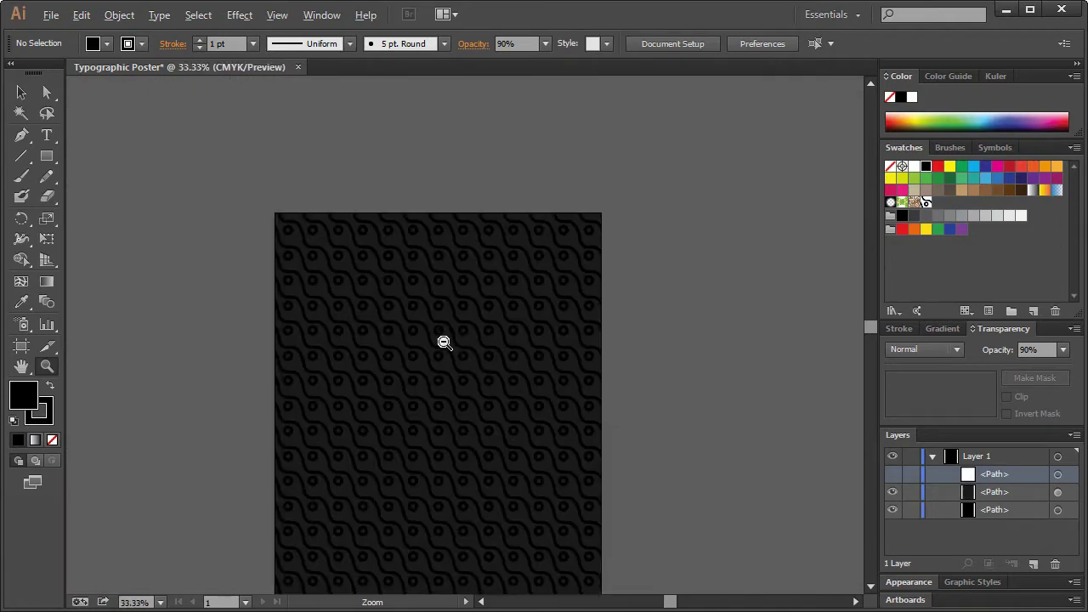
scroll(444, 345, down, 3)
scroll(444, 347, down, 1)
- Copy the pattern-filled rectangle beneath the black overlay and paste the copy directly in front of it
click(21, 92)
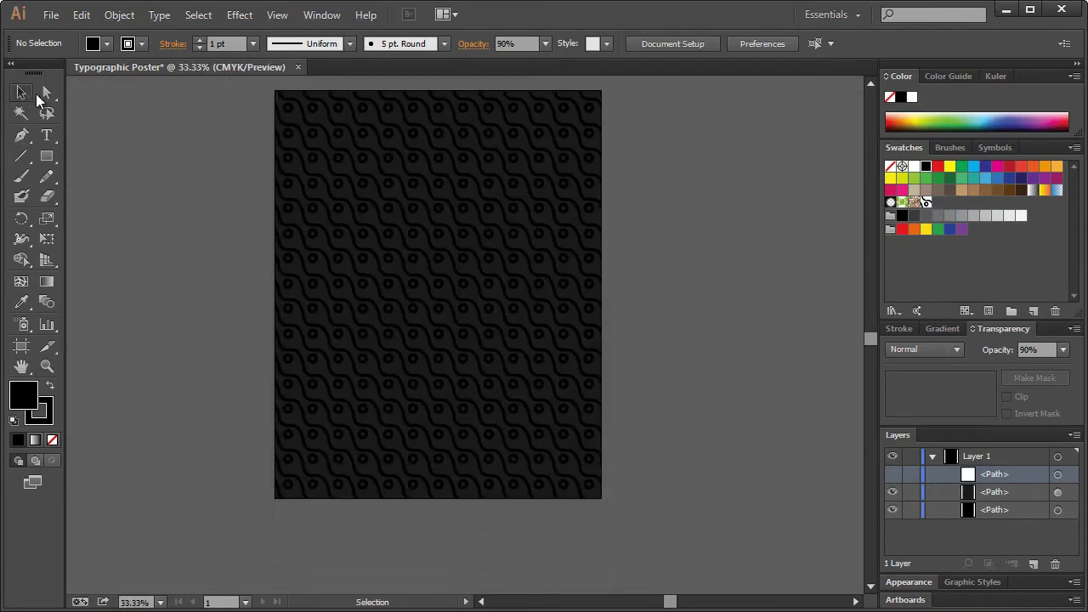
click(1058, 508)
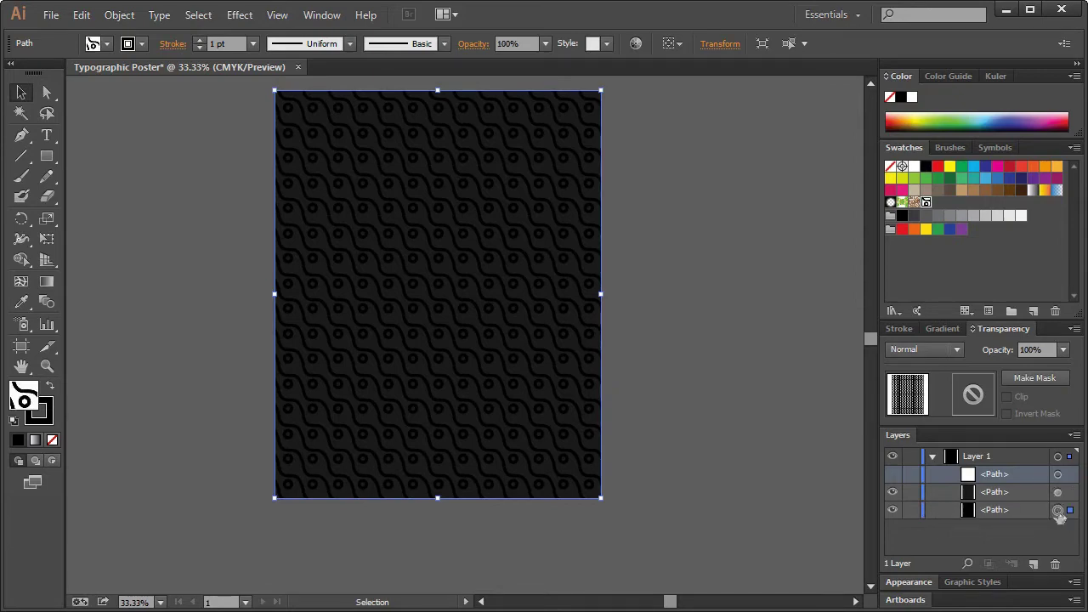
key(ctrl+c)
key(ctrl+f)
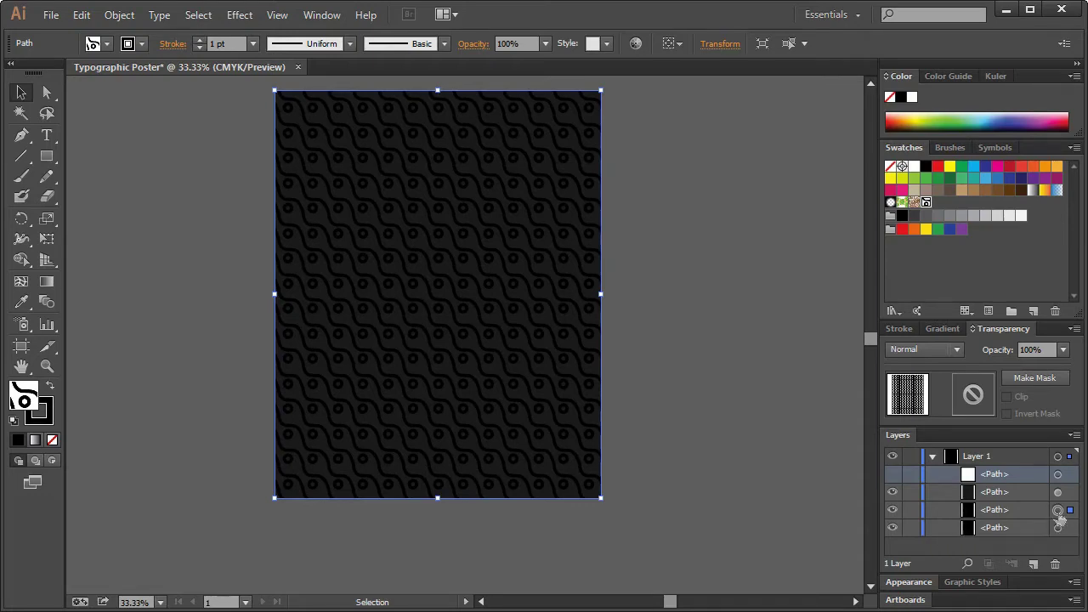
- Open the New Pattern swatch for editing, save a copy of it as New Pattern 2, and exit pattern editing
double_click(926, 203)
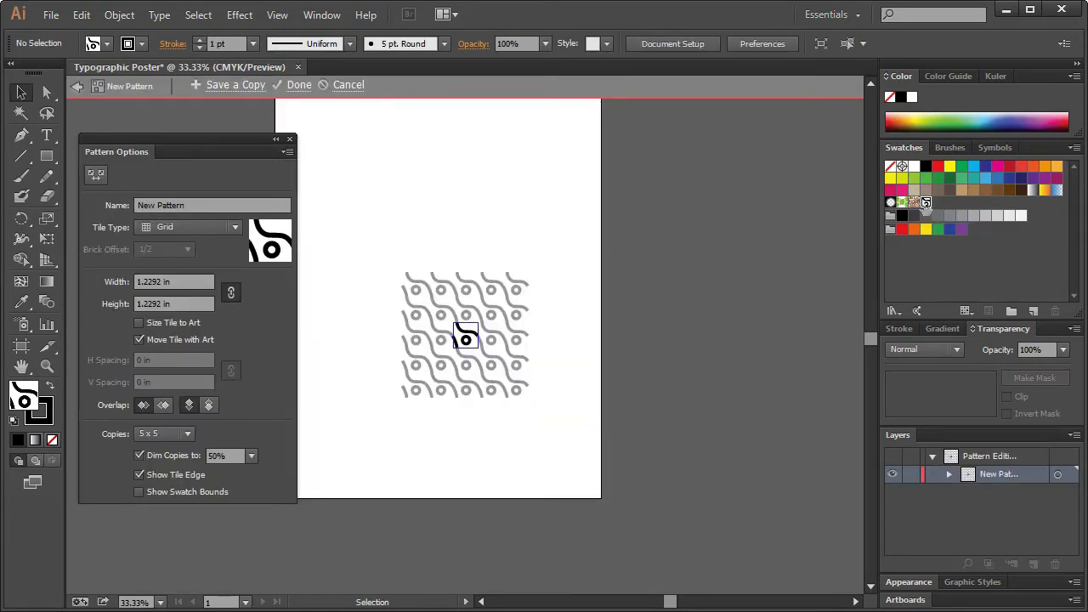
click(229, 84)
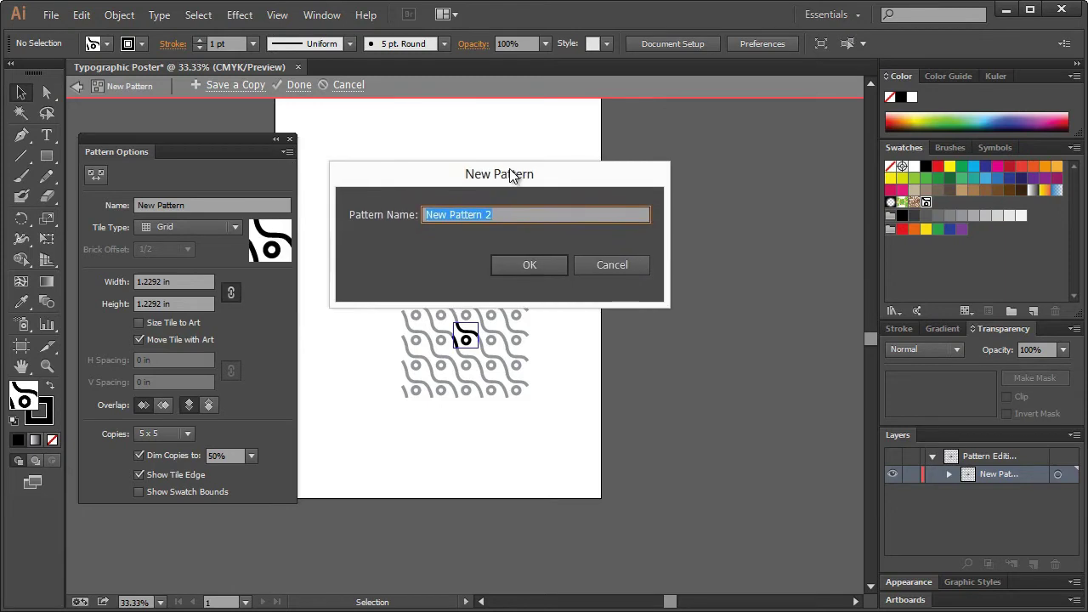
click(519, 270)
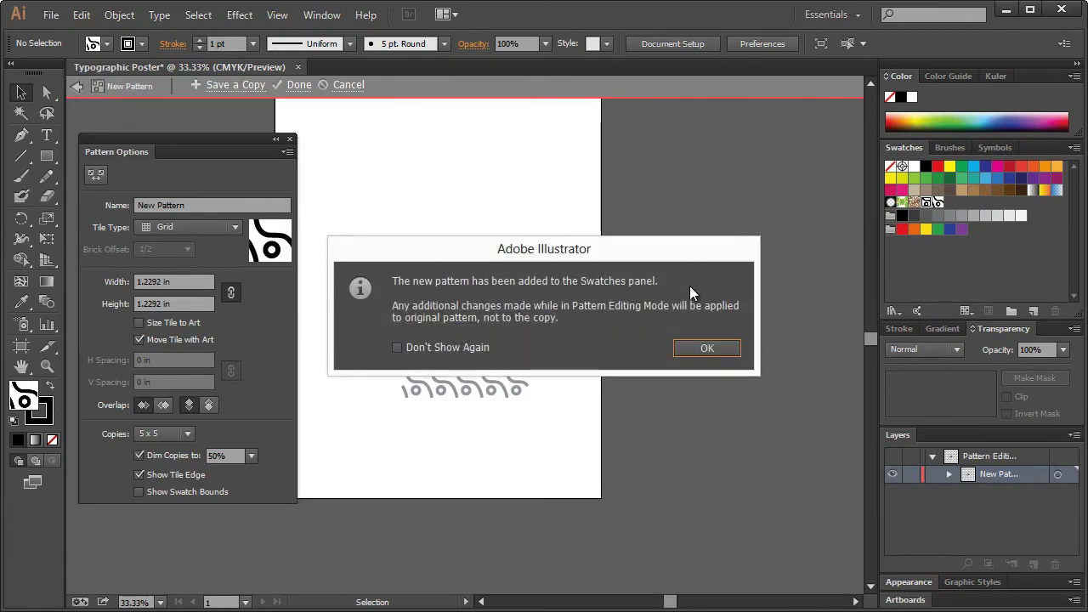
click(704, 350)
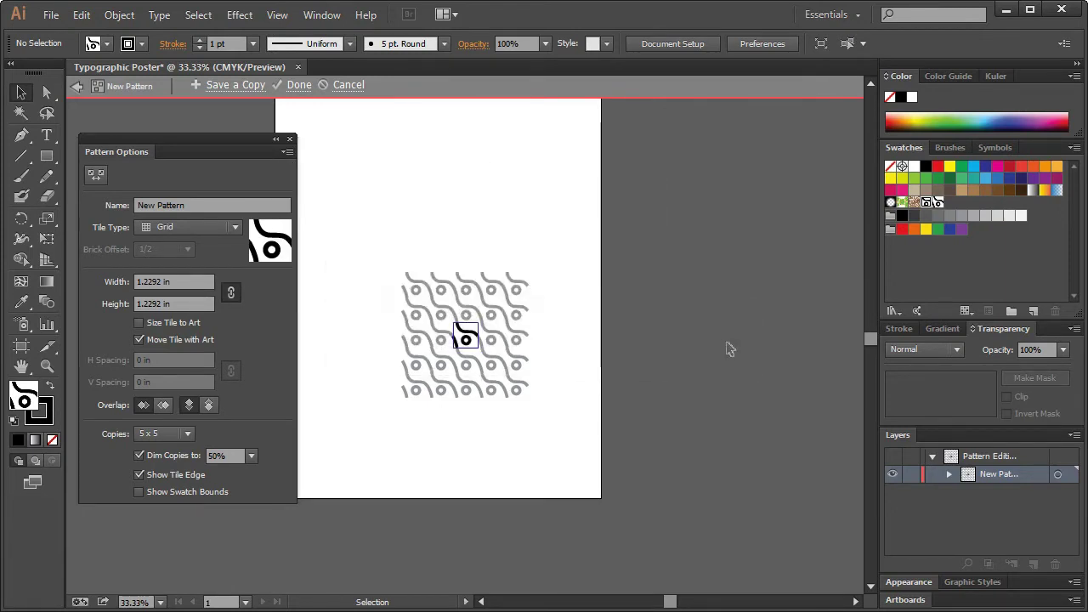
click(299, 85)
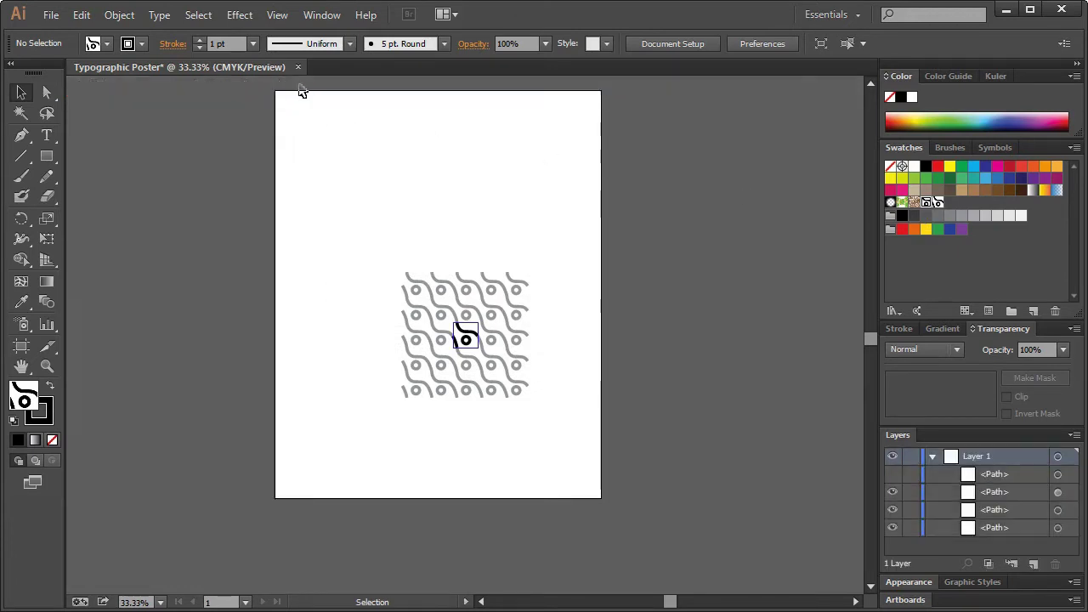
- Edit the New Pattern 2 swatch by deleting its circle so only the wavy lines remain, and finish pattern editing
double_click(935, 200)
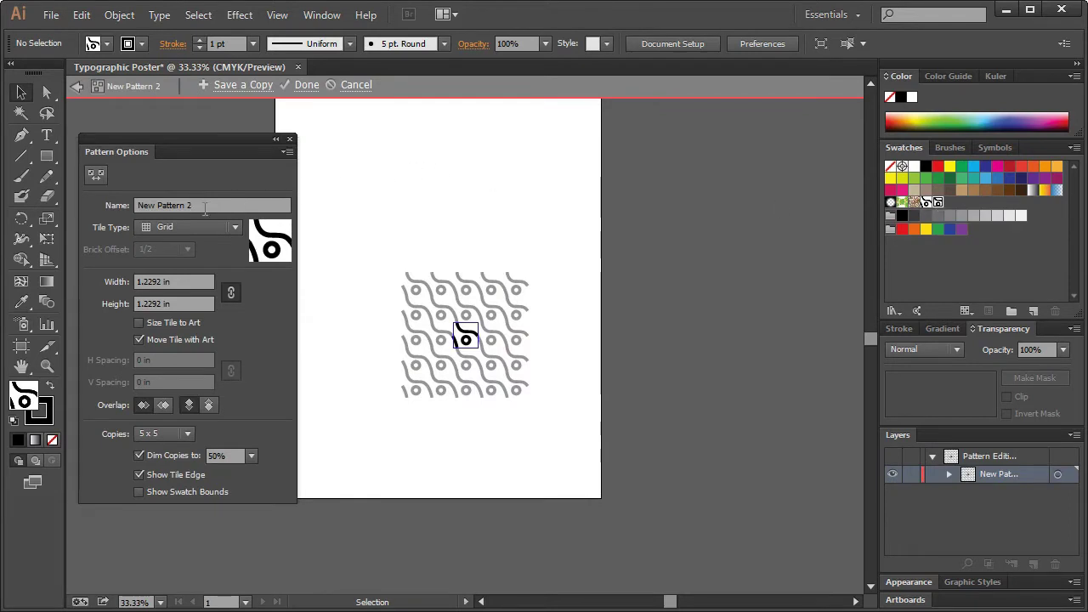
click(469, 343)
key(Delete)
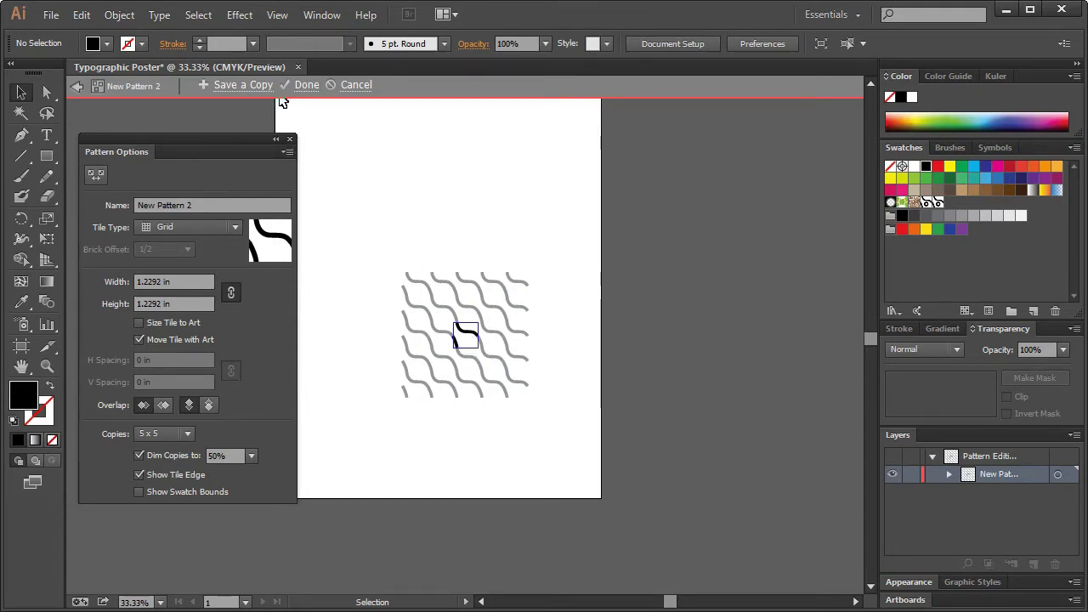
click(304, 85)
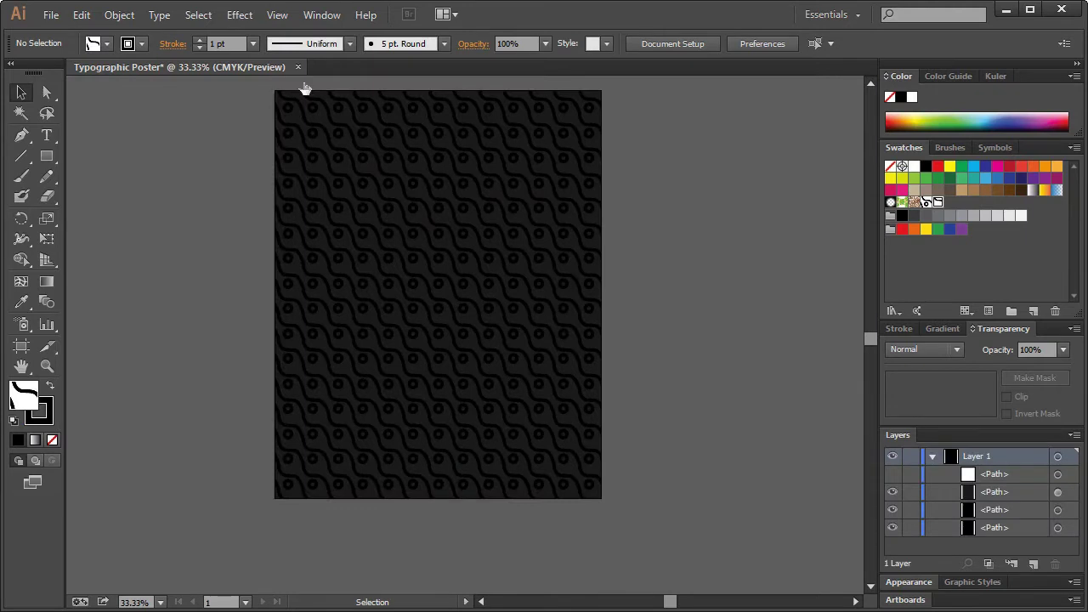
- Fill the duplicated pattern rectangle with New Pattern 2 and lock the black overlay path in Layer 1
click(1057, 510)
click(940, 206)
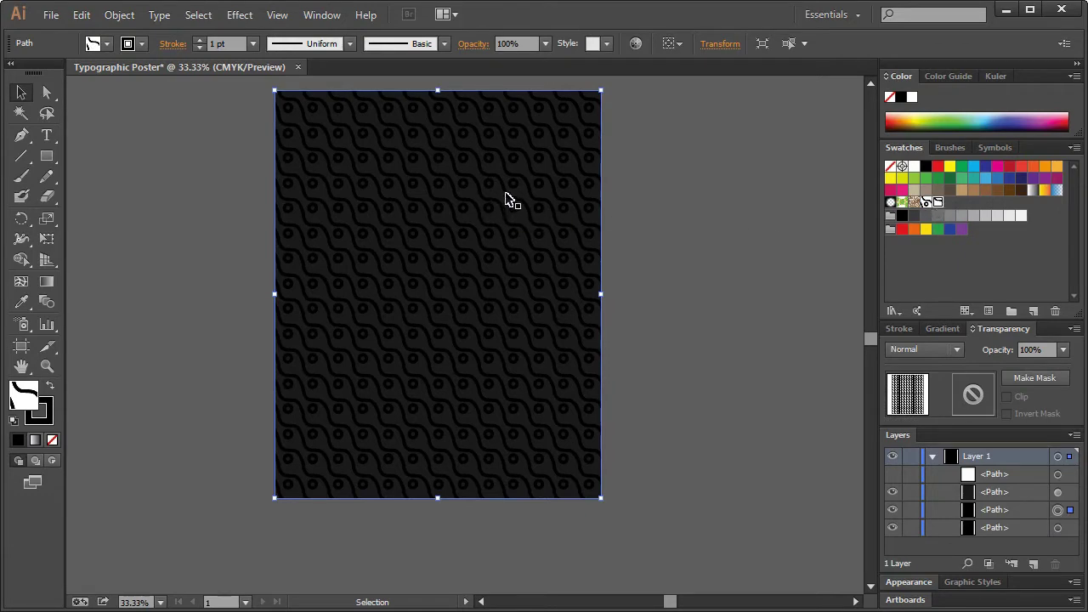
click(892, 492)
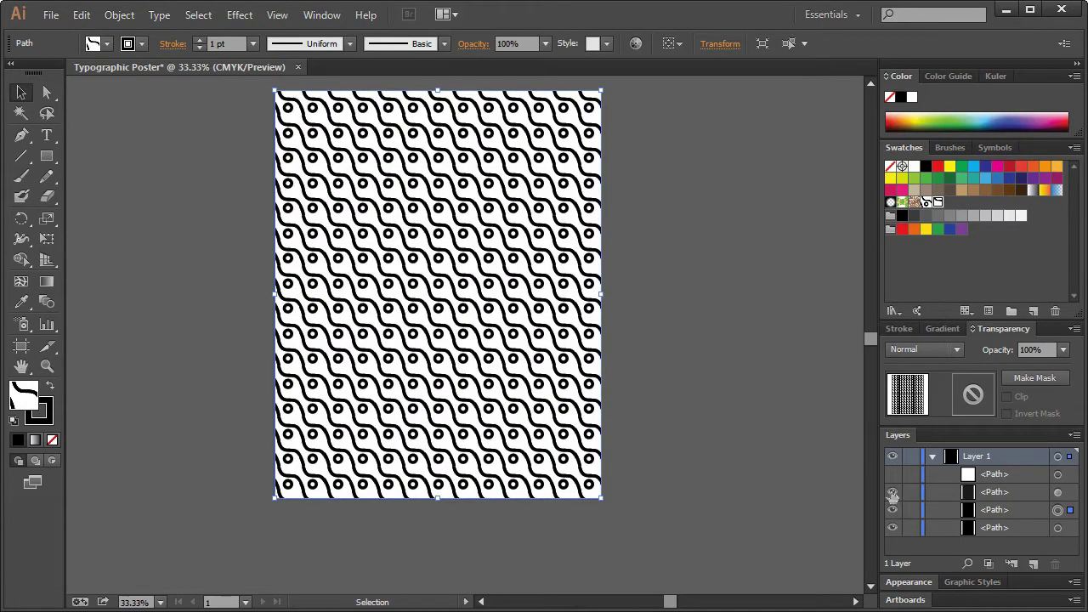
click(893, 494)
click(911, 493)
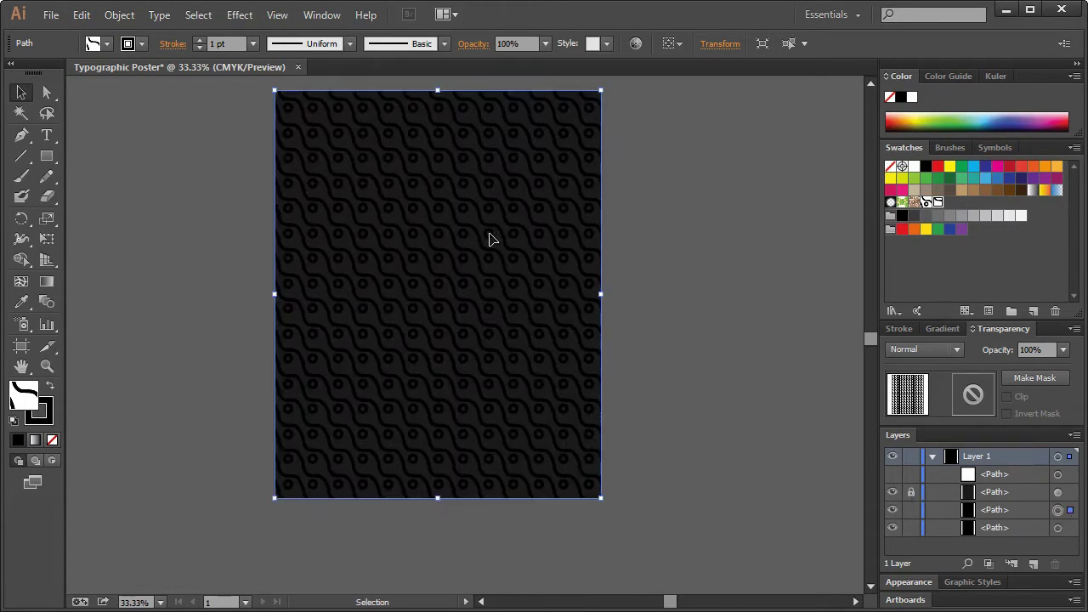
- Try to offset the wavy-line rectangle from the circle pattern beneath it by moving the rectangle
drag(491, 251, 488, 257)
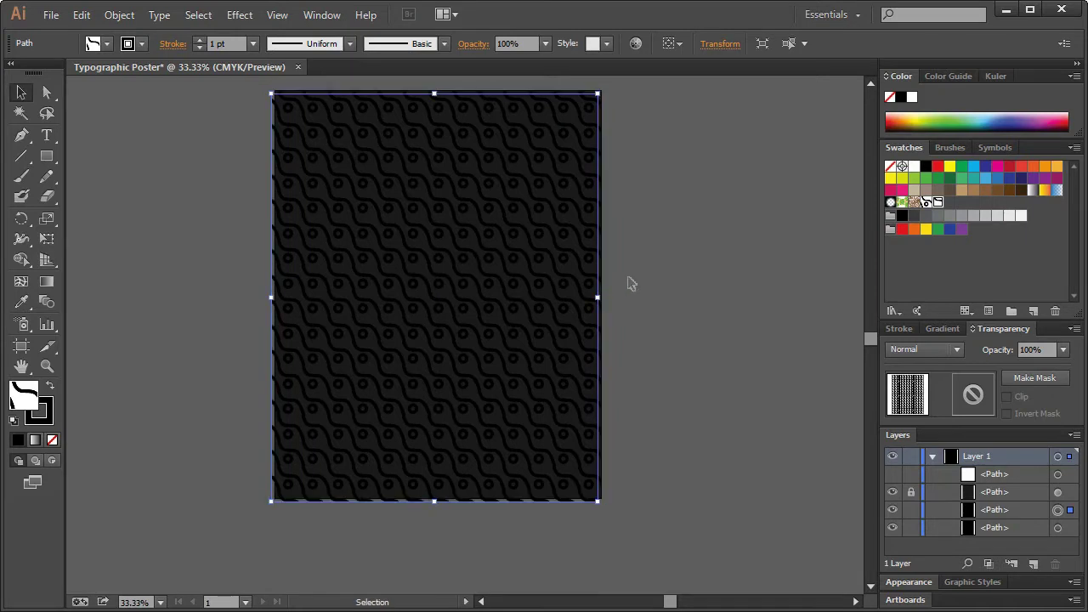
drag(527, 304, 374, 391)
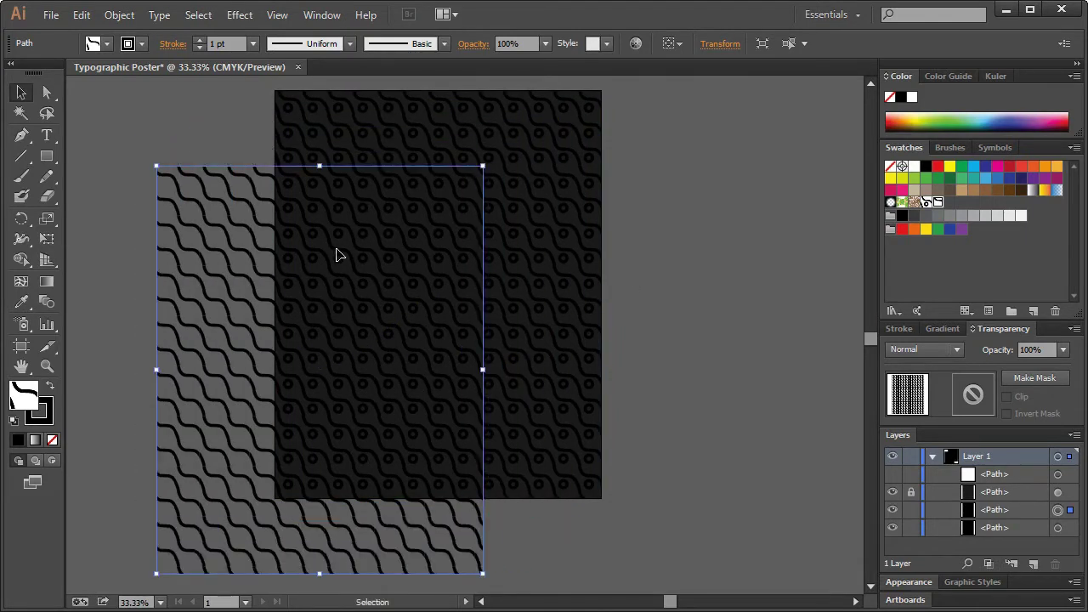
drag(367, 308, 474, 259)
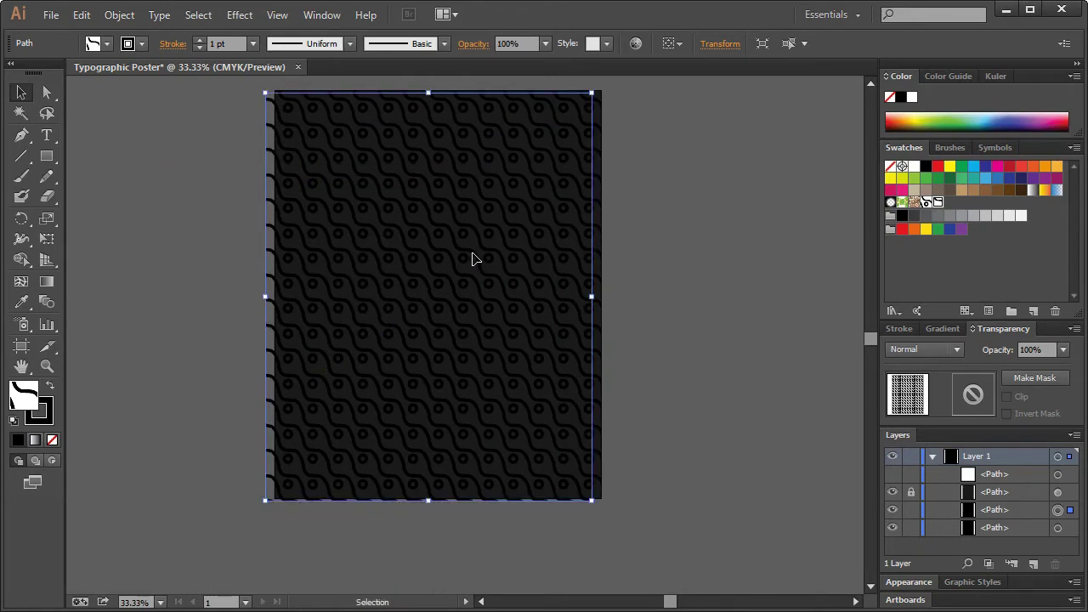
key(ctrl+z)
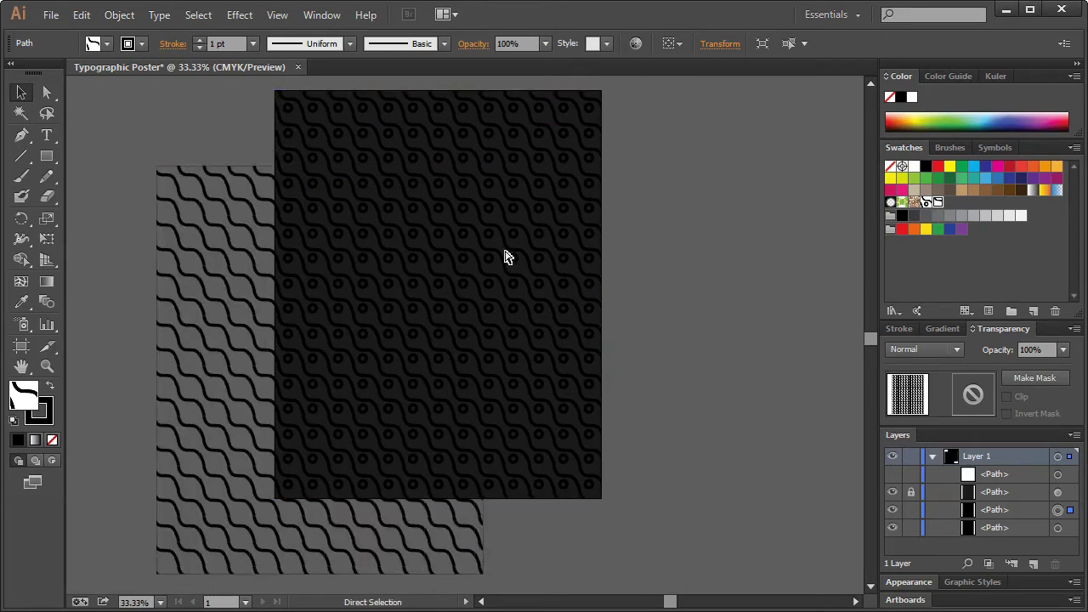
key(ctrl+shift+z)
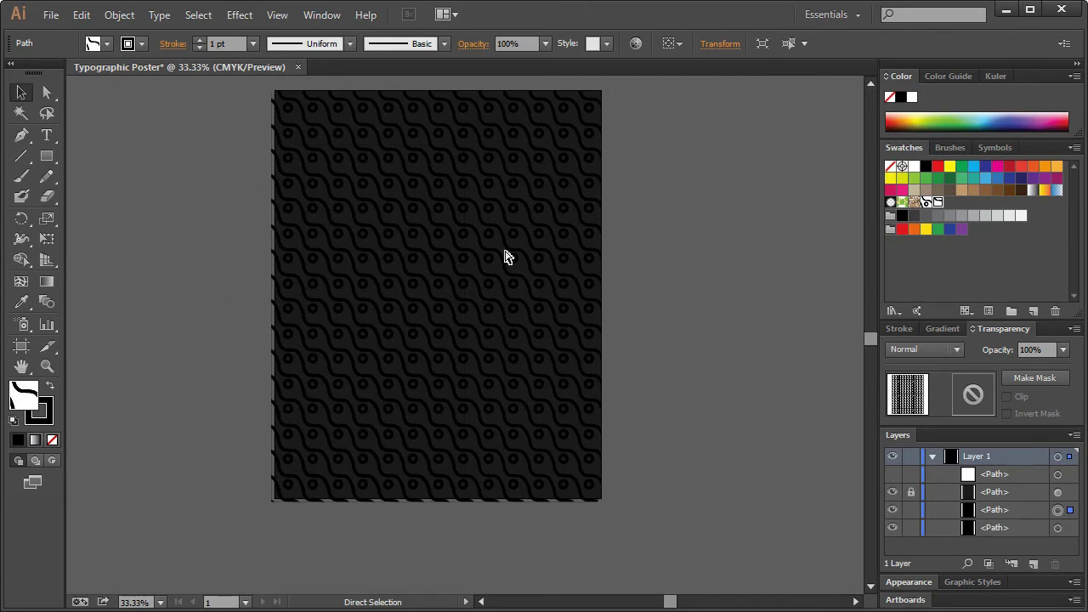
key(v)
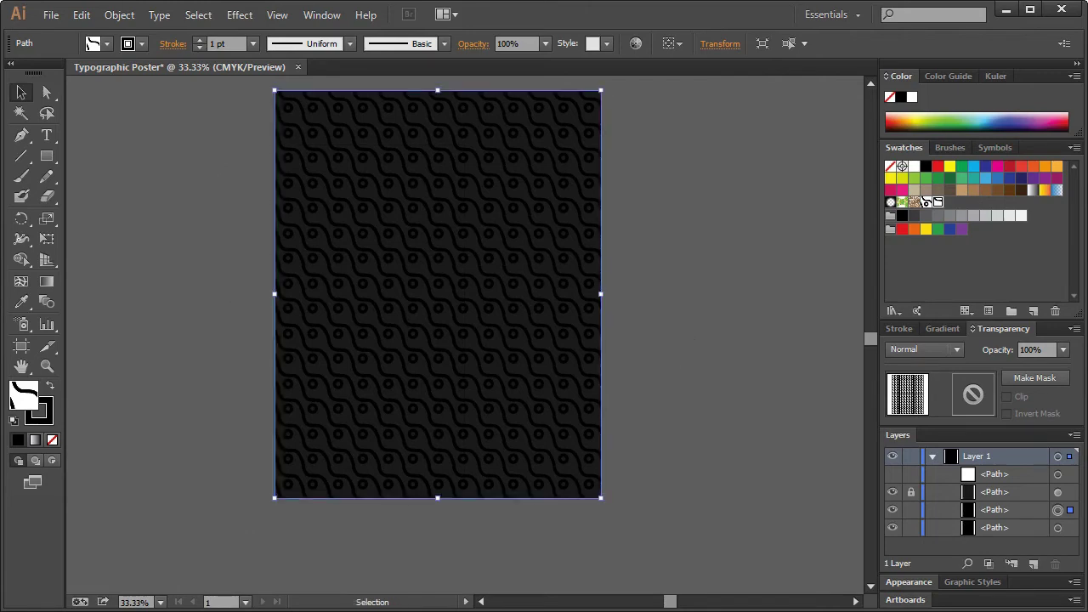
- Expand the fill and stroke of the wavy-line rectangle beneath the black overlay
click(113, 17)
click(143, 198)
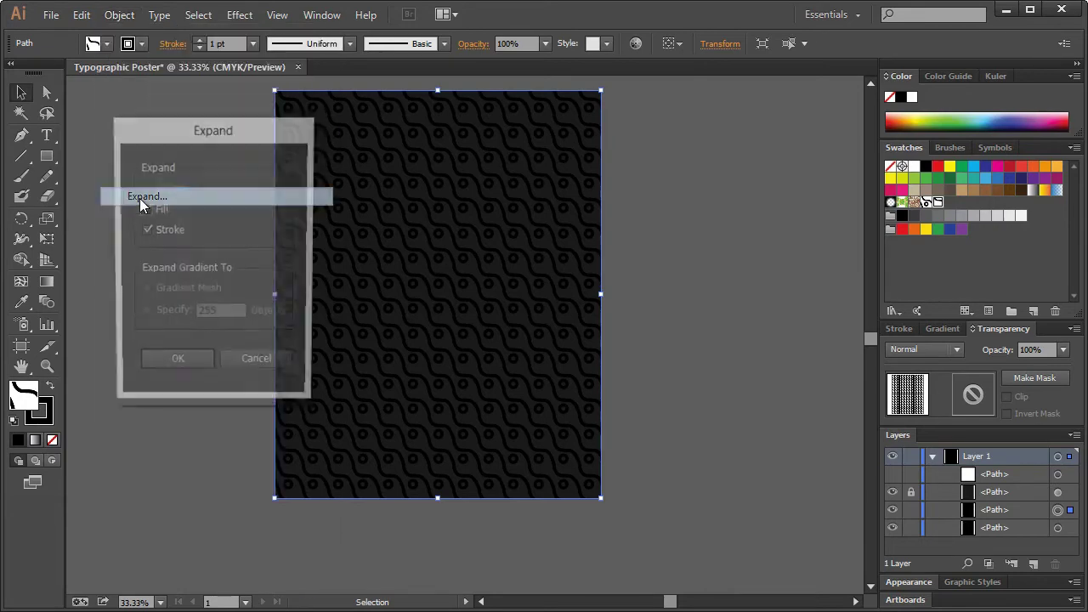
click(204, 360)
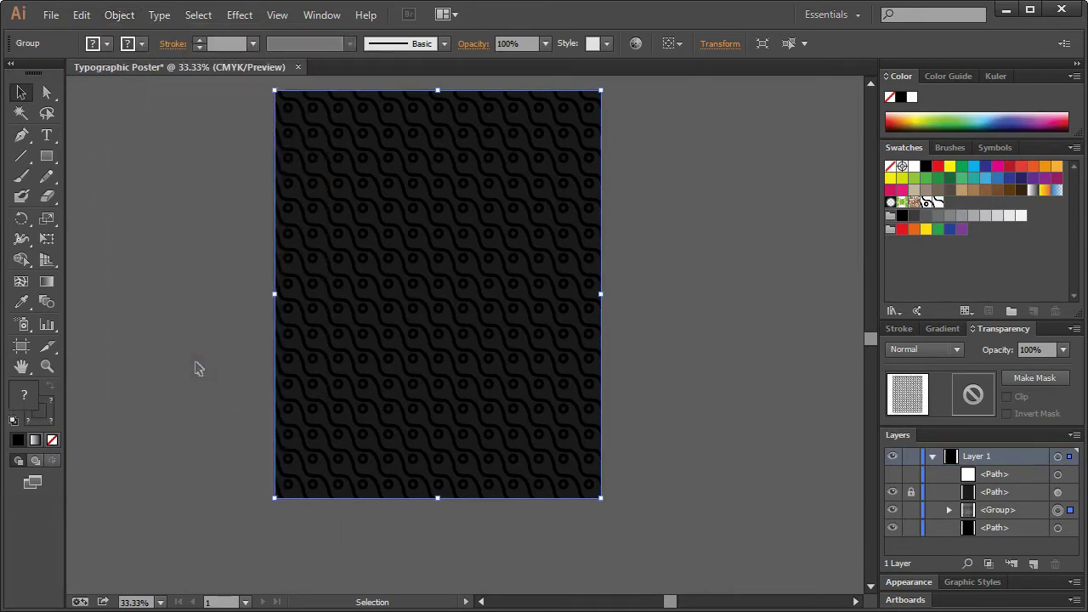
- Try different offsets between the expanded wavy-line group and the pattern-filled rectangle beneath it
drag(476, 207, 473, 210)
key(Down)
key(Down)
key(Down)
key(Down)
key(Down)
key(Down)
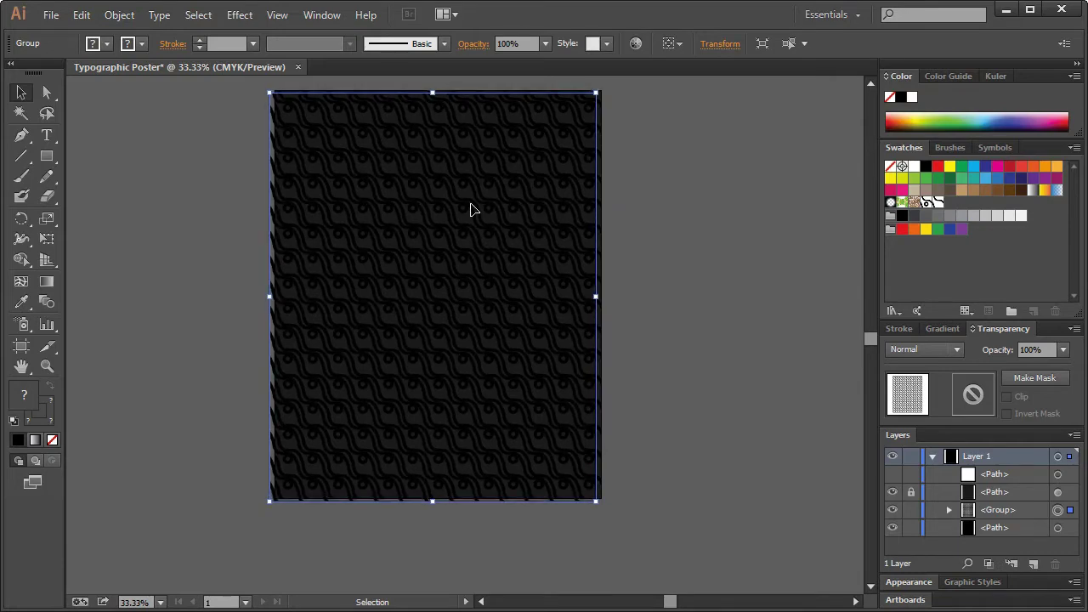
key(ctrl+z)
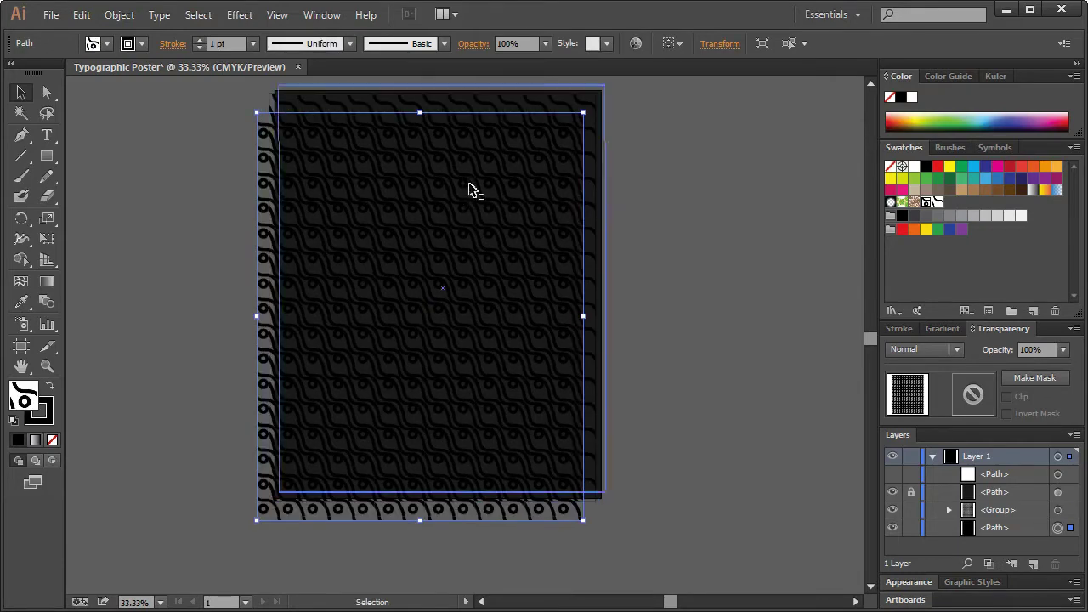
key(ctrl+shift+z)
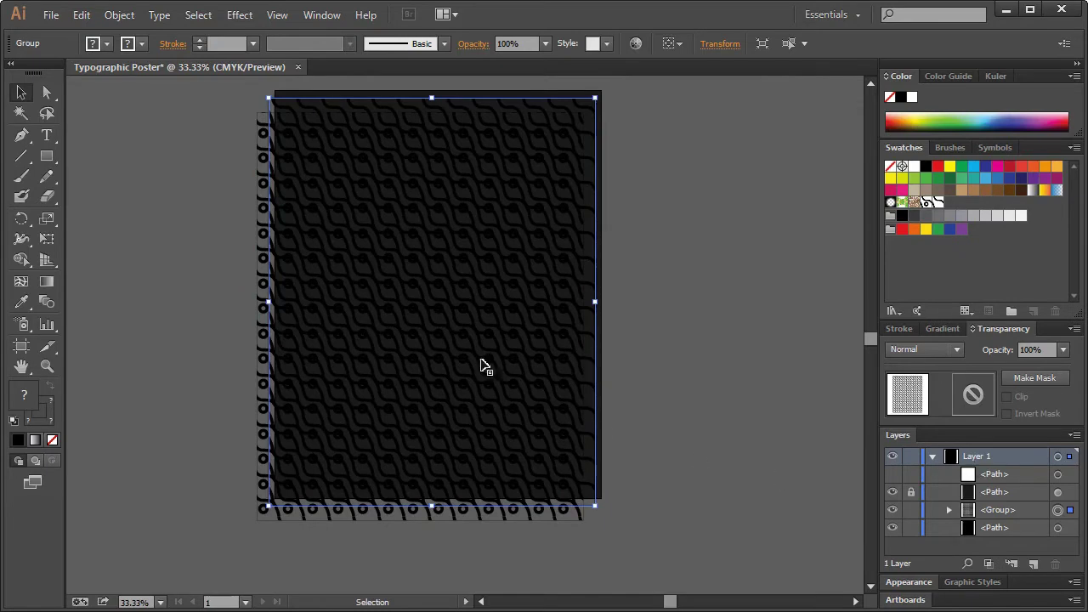
key(ctrl+z)
key(ctrl+z)
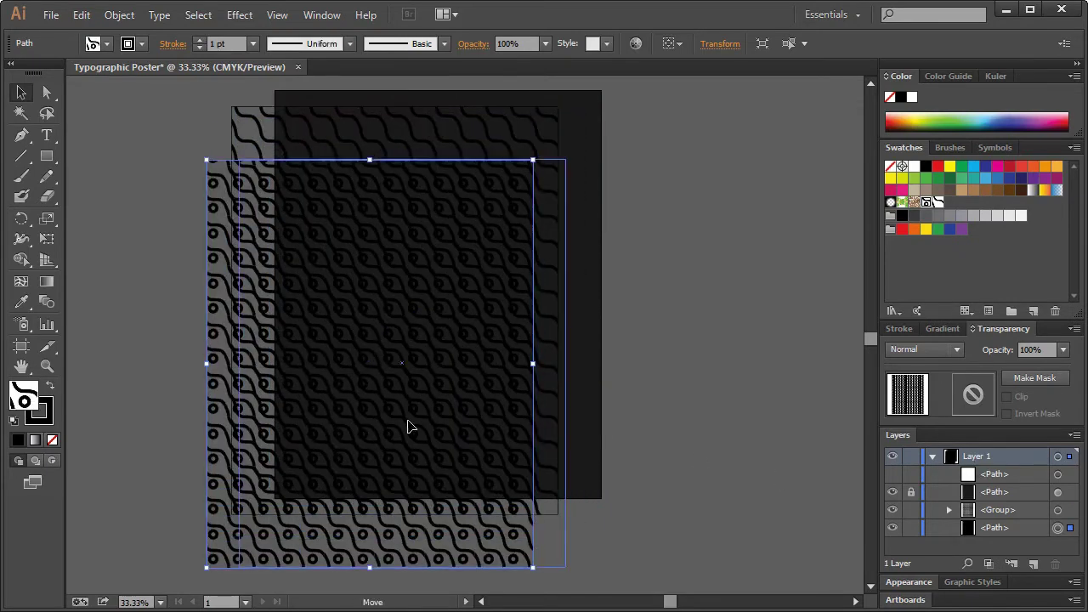
key(ctrl+z)
key(ctrl+z)
- Move the wavy-line group and the pattern-filled rectangle back into alignment with the black overlay
drag(355, 210, 313, 179)
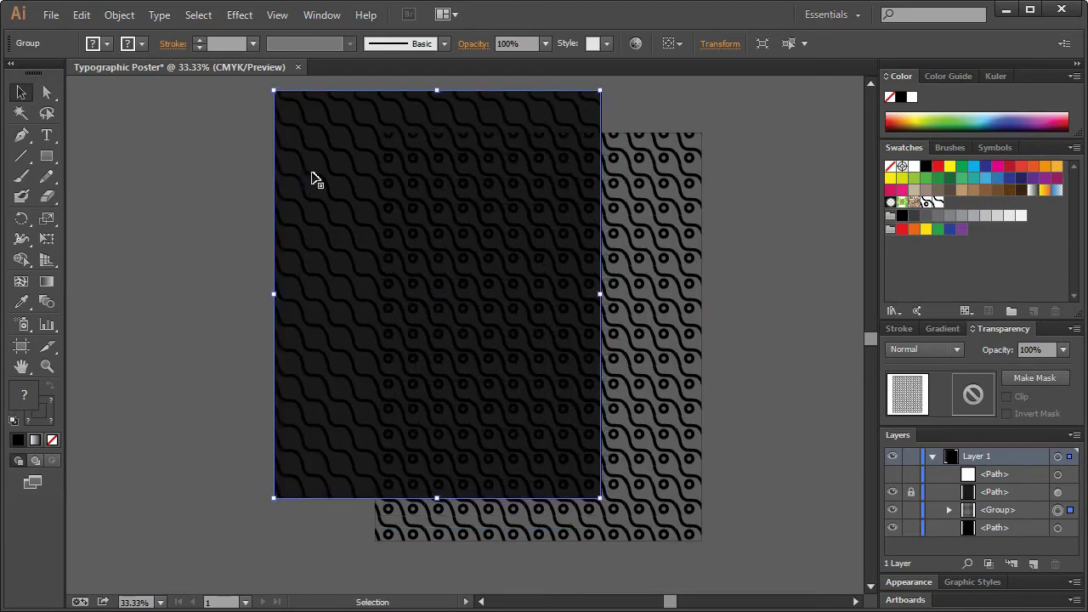
click(673, 204)
drag(673, 204, 572, 161)
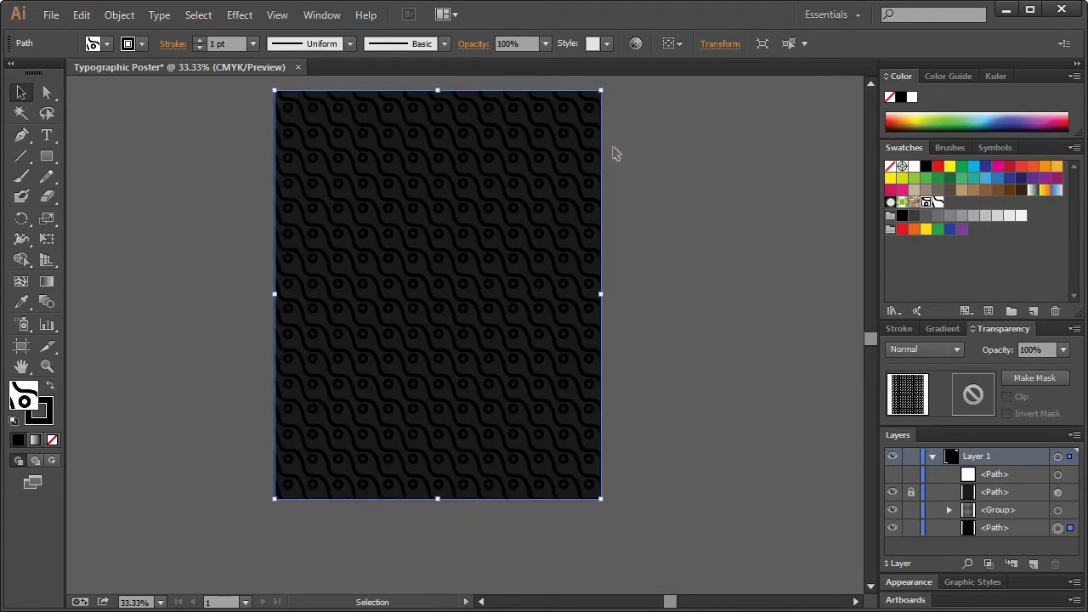
key(Down)
key(Left)
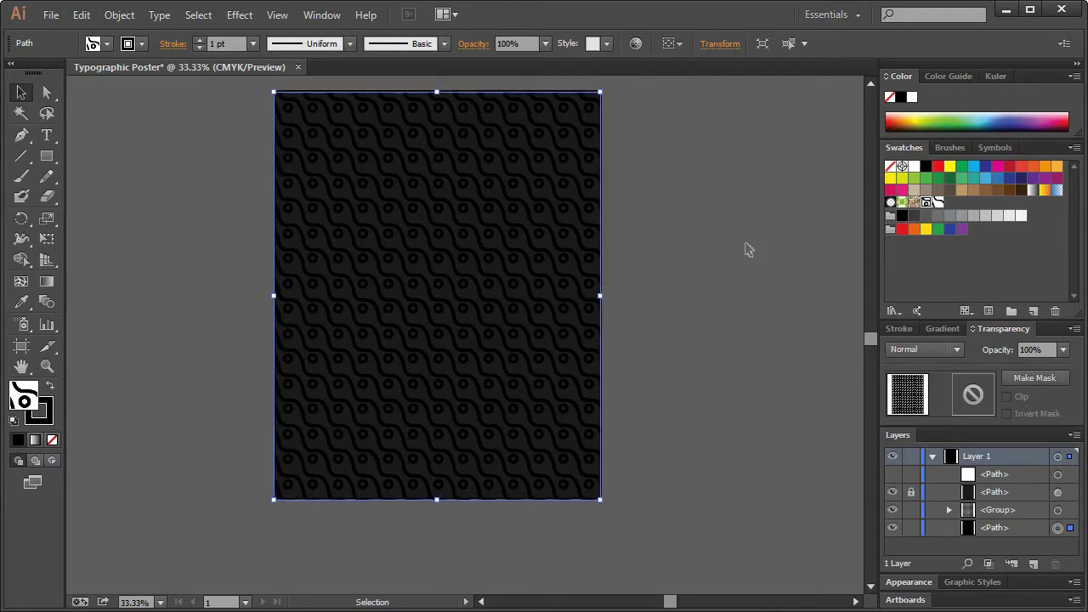
key(Up)
key(Right)
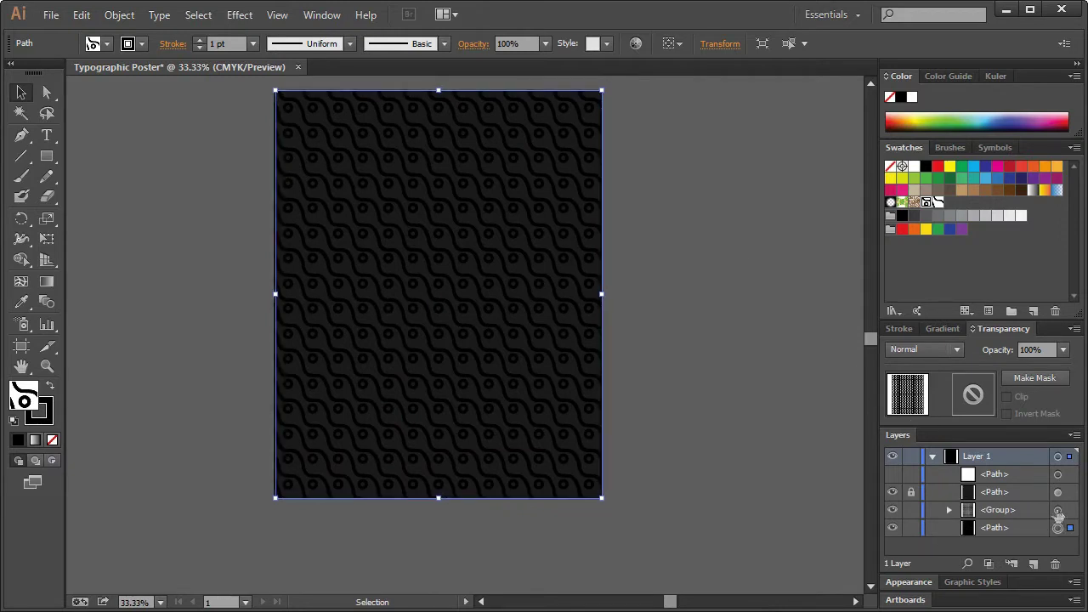
- Nudge the expanded wavy-line group slightly down and to the left of the pattern beneath it
click(1057, 511)
key(Down)
key(Left)
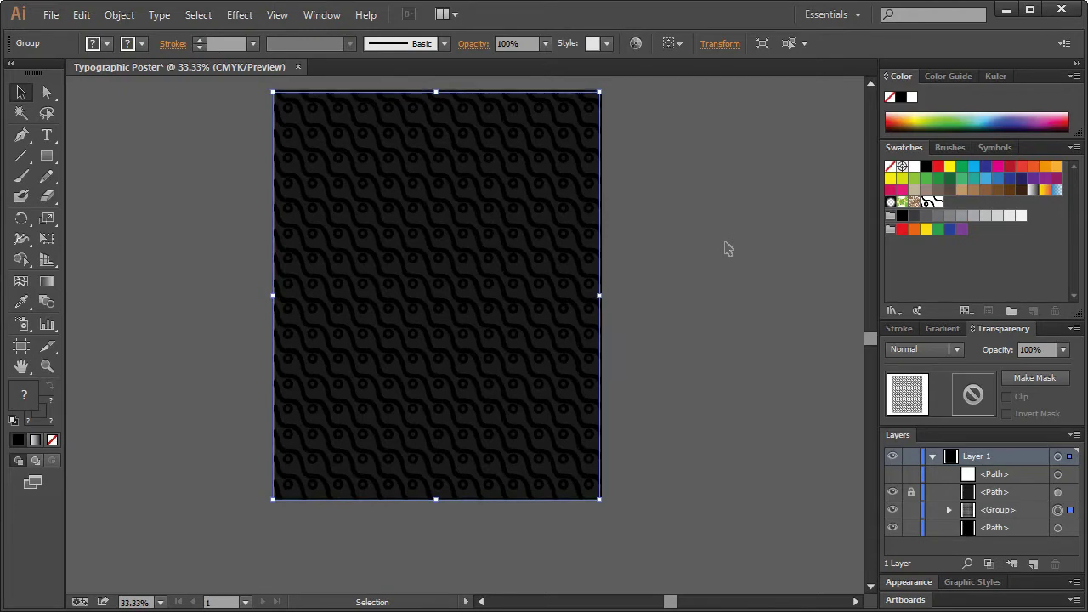
click(47, 367)
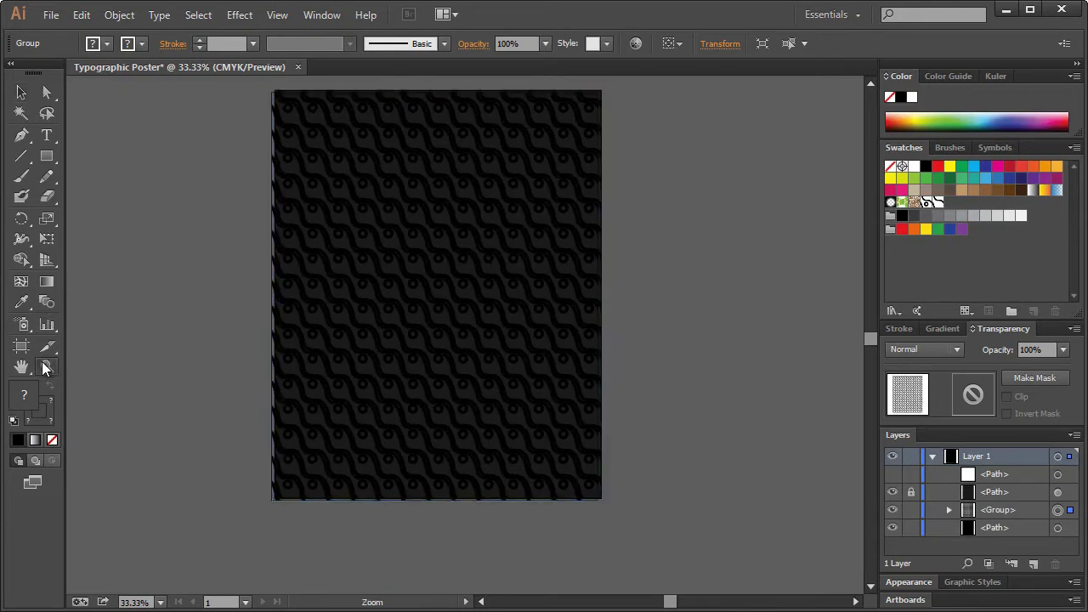
click(350, 204)
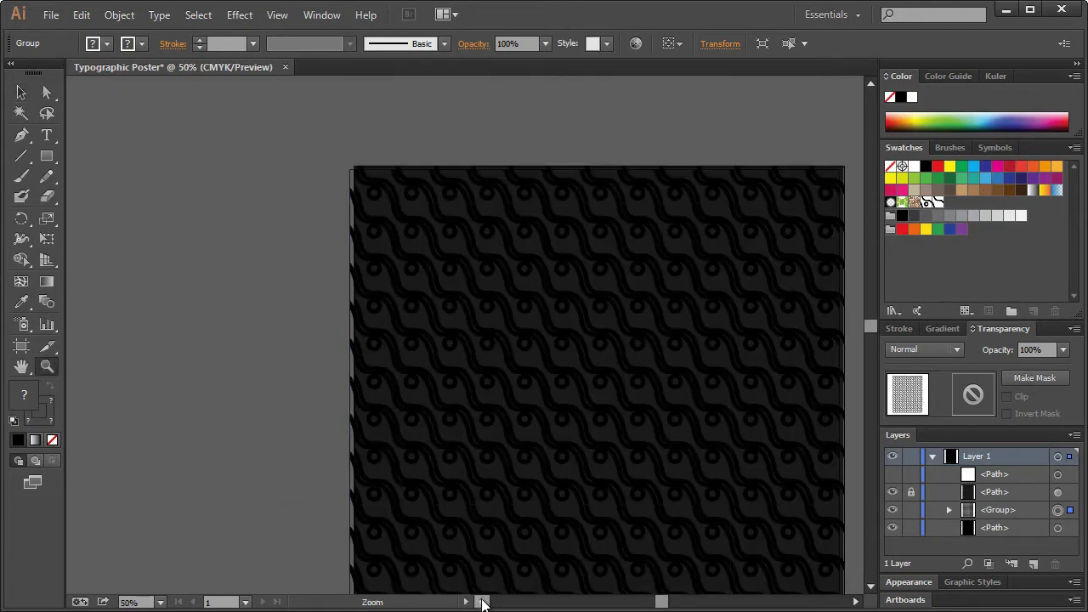
drag(658, 602, 673, 605)
scroll(476, 489, down, 2)
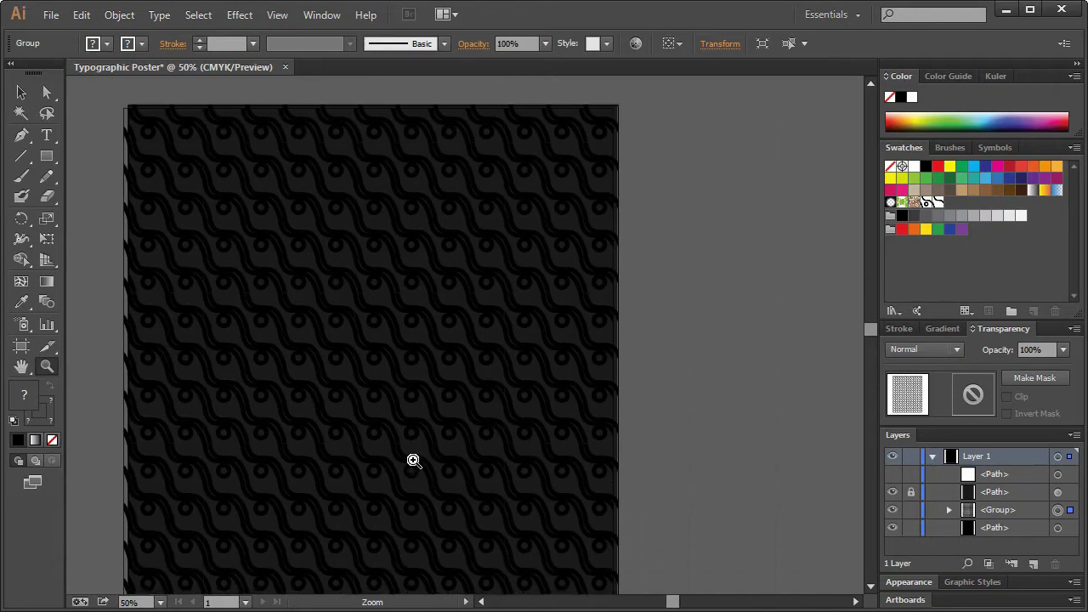
click(26, 94)
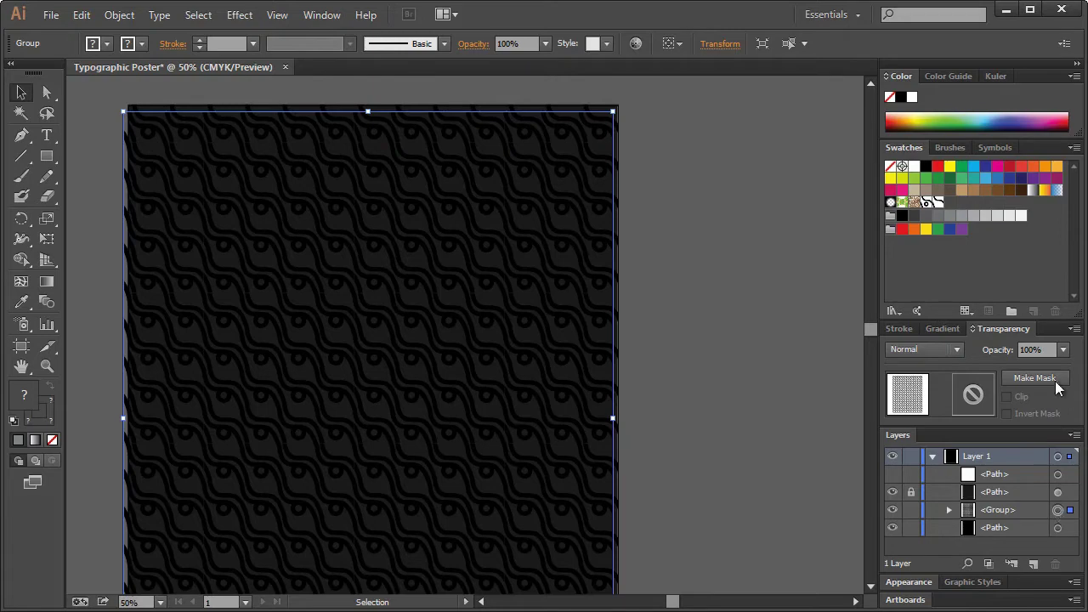
- Reduce the opacity of the wavy-line group to 20% and deselect it
click(1063, 350)
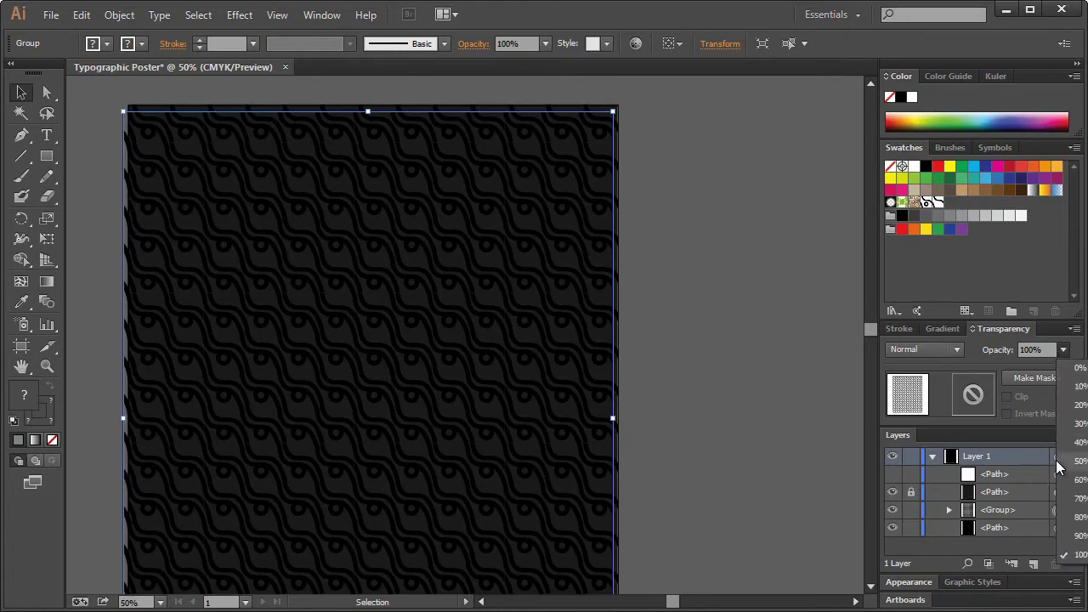
click(1076, 404)
click(700, 446)
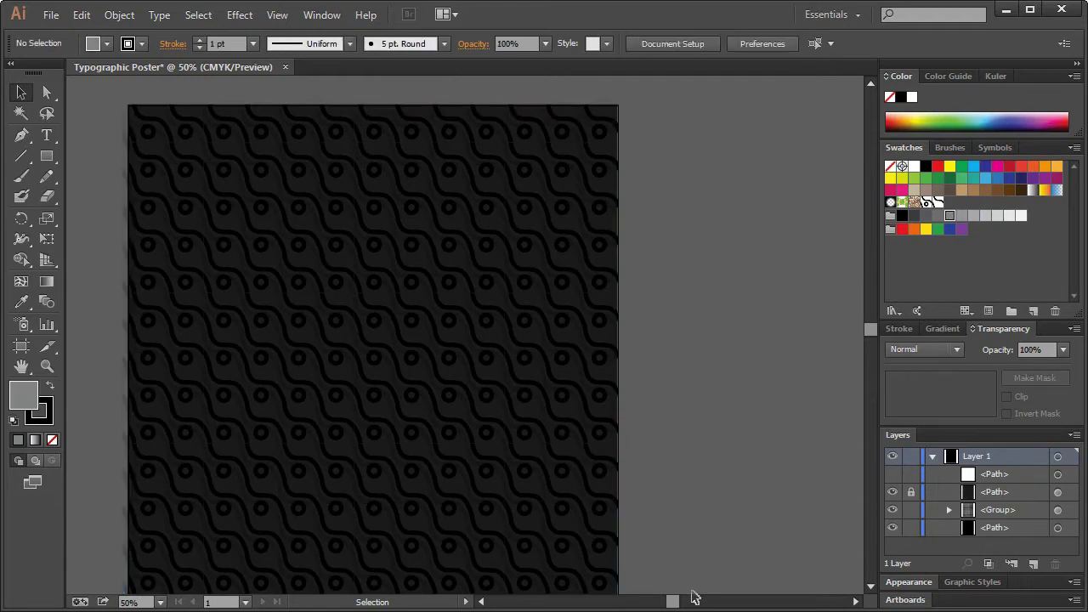
- Examine the layered background pattern up close and across the whole poster
drag(672, 600, 668, 600)
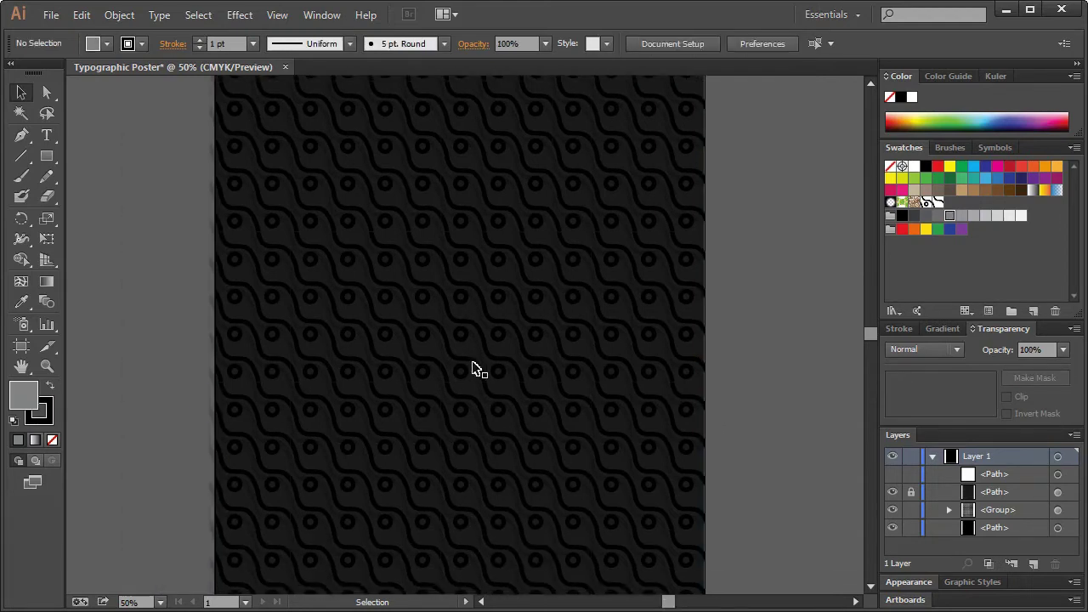
click(46, 366)
click(364, 258)
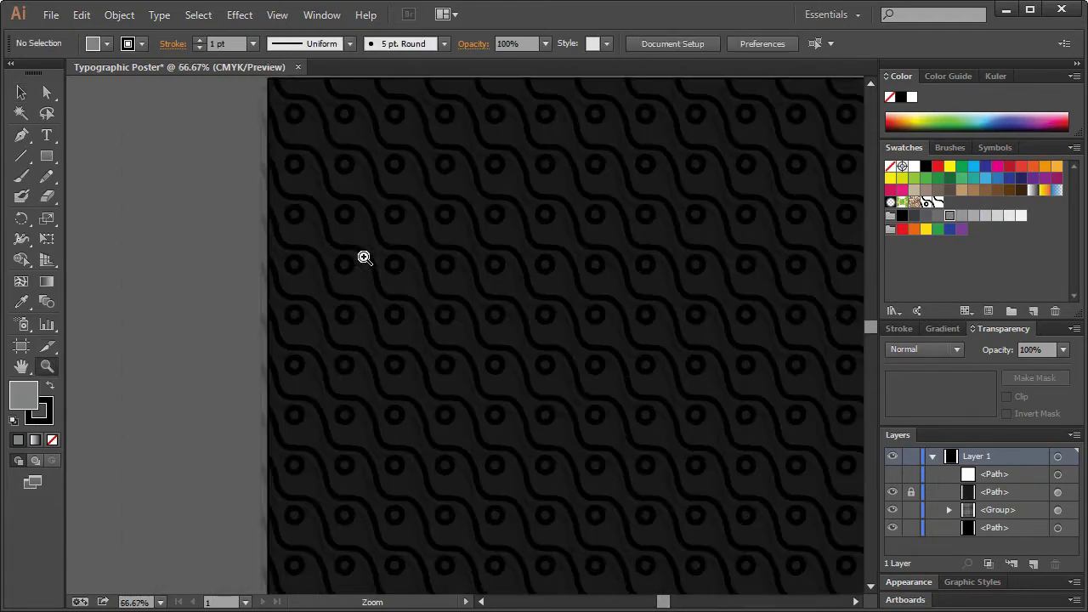
click(596, 332)
click(483, 295)
key(v)
alt+click(484, 299)
alt+click(480, 295)
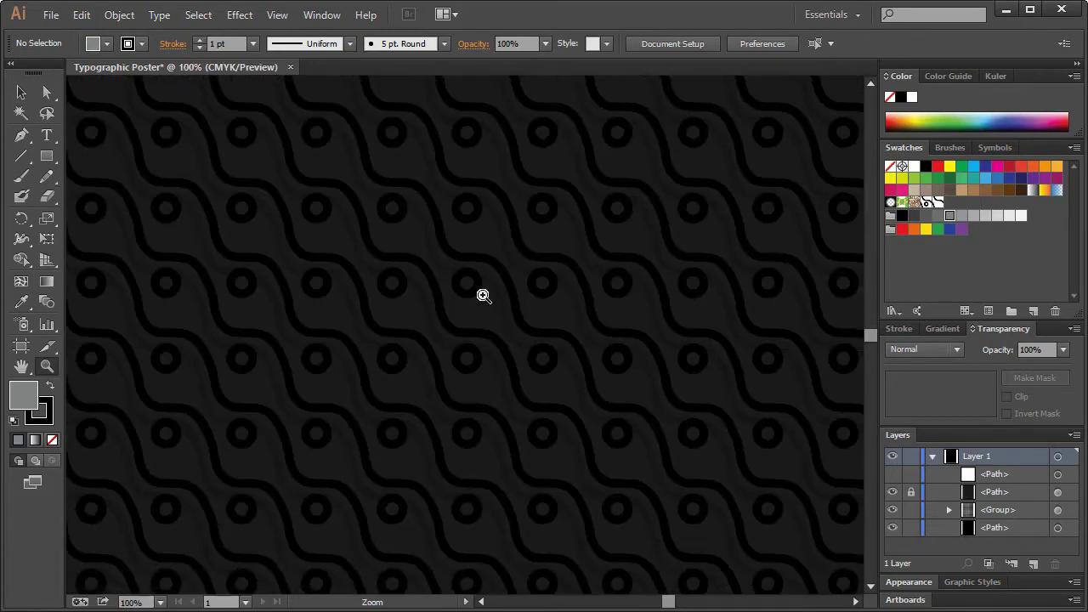
alt+click(471, 285)
alt+click(470, 286)
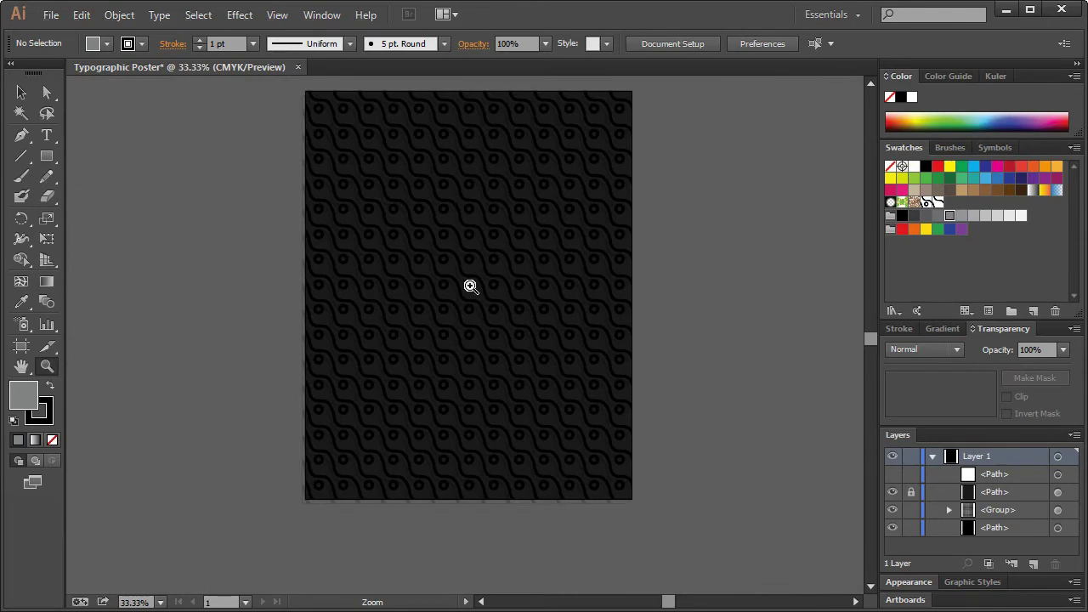
scroll(470, 286, up, 1)
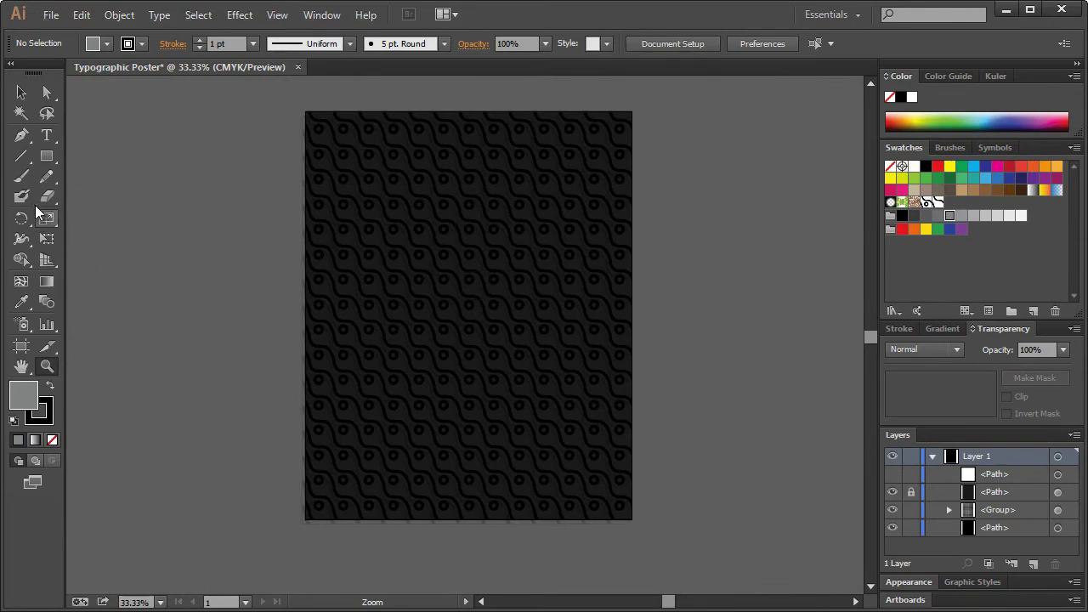
- Add the letter D as text in the upper half of the poster
click(47, 134)
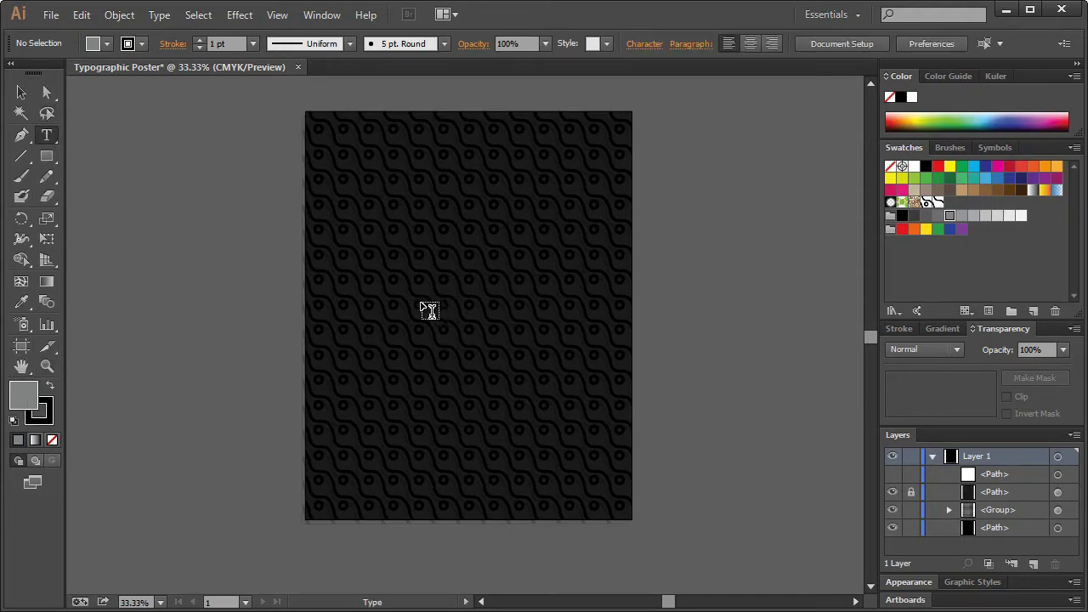
click(409, 241)
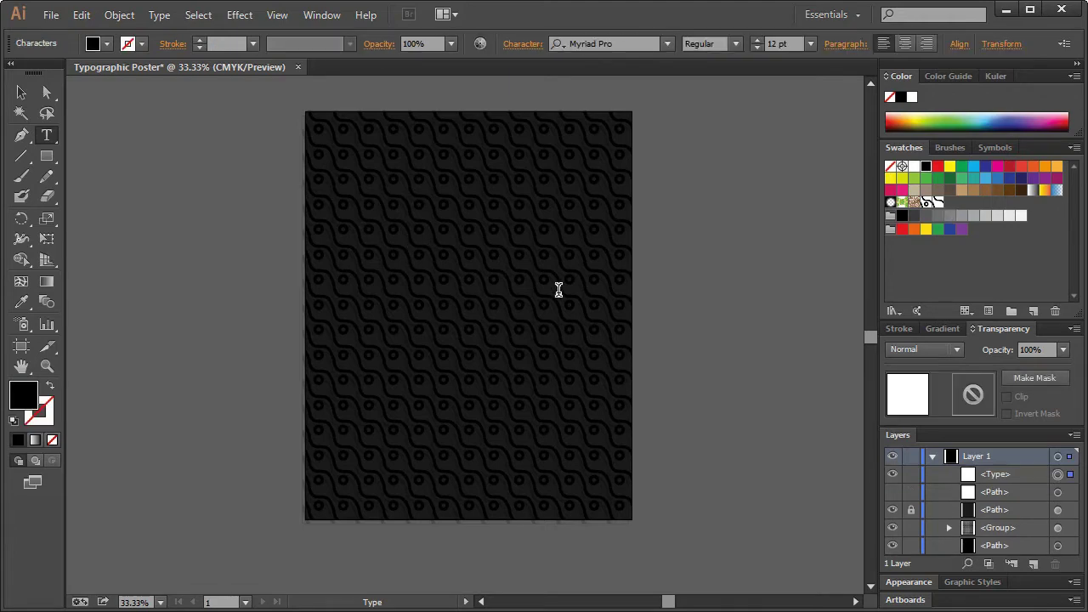
text(D)
- Enlarge the letter D to about 479 pt in the poster's upper half and fill it white
click(21, 92)
drag(419, 240, 549, 170)
drag(459, 185, 495, 148)
drag(464, 244, 449, 281)
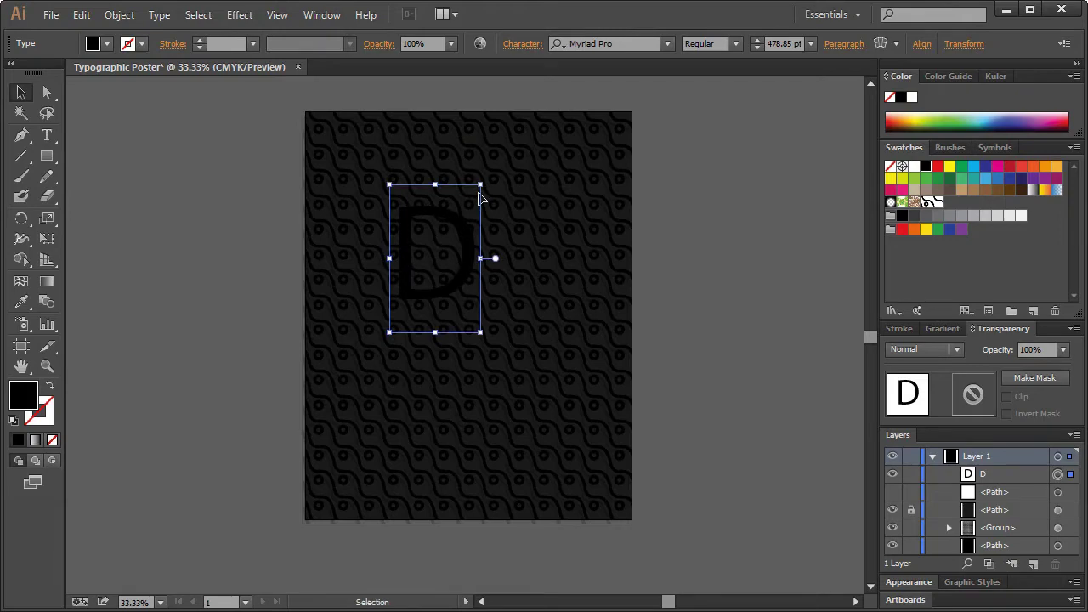
click(913, 167)
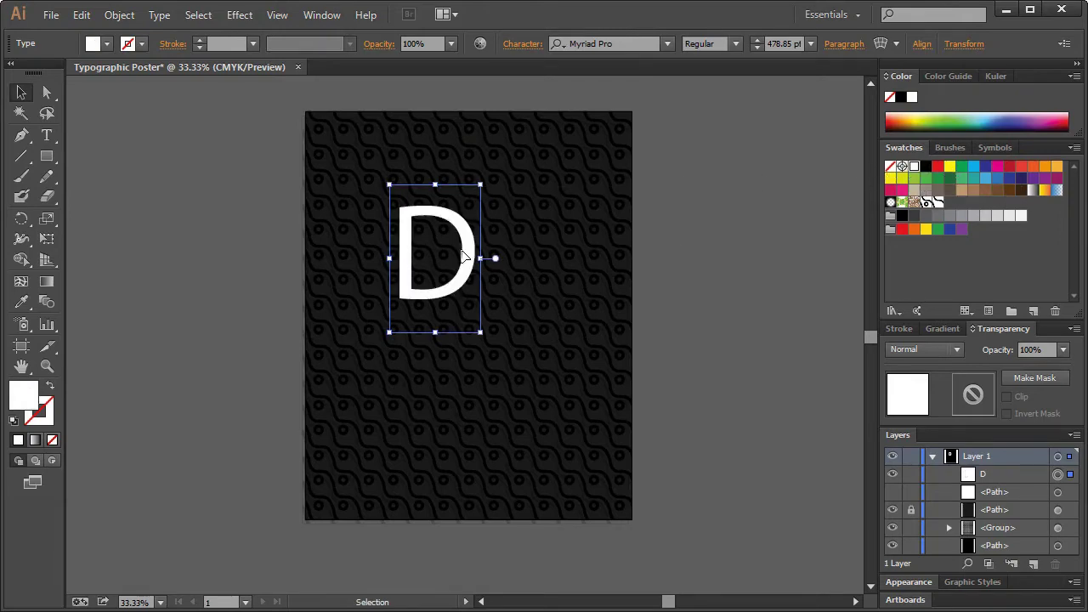
drag(463, 255, 463, 271)
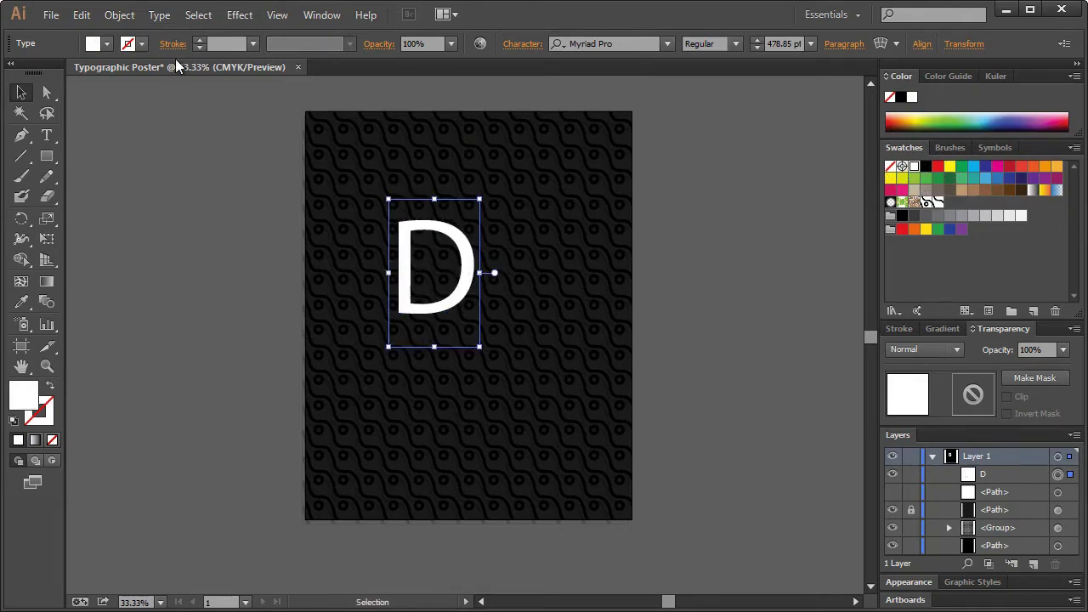
- Set the letter D's font to MuseoSlab-900 and nudge the letter slightly in the poster's upper half
click(667, 43)
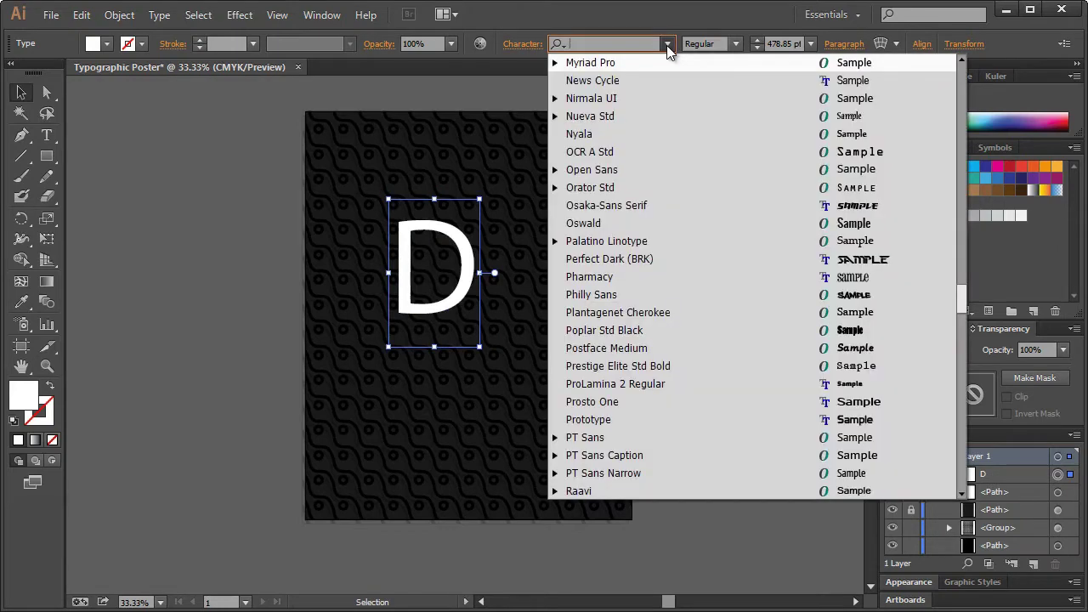
scroll(669, 96, up, 1)
scroll(669, 89, up, 2)
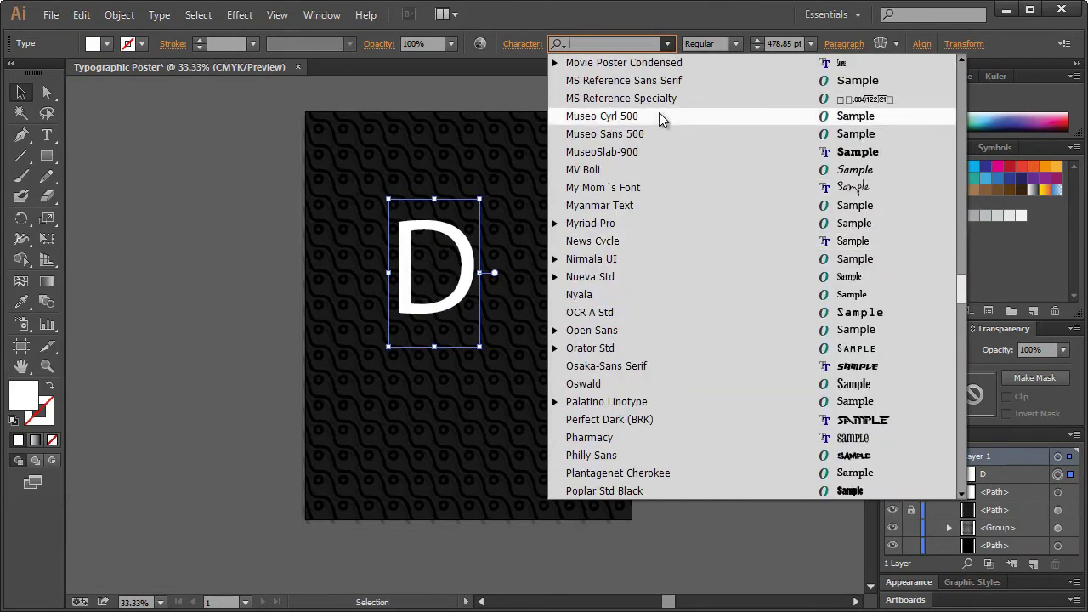
click(658, 133)
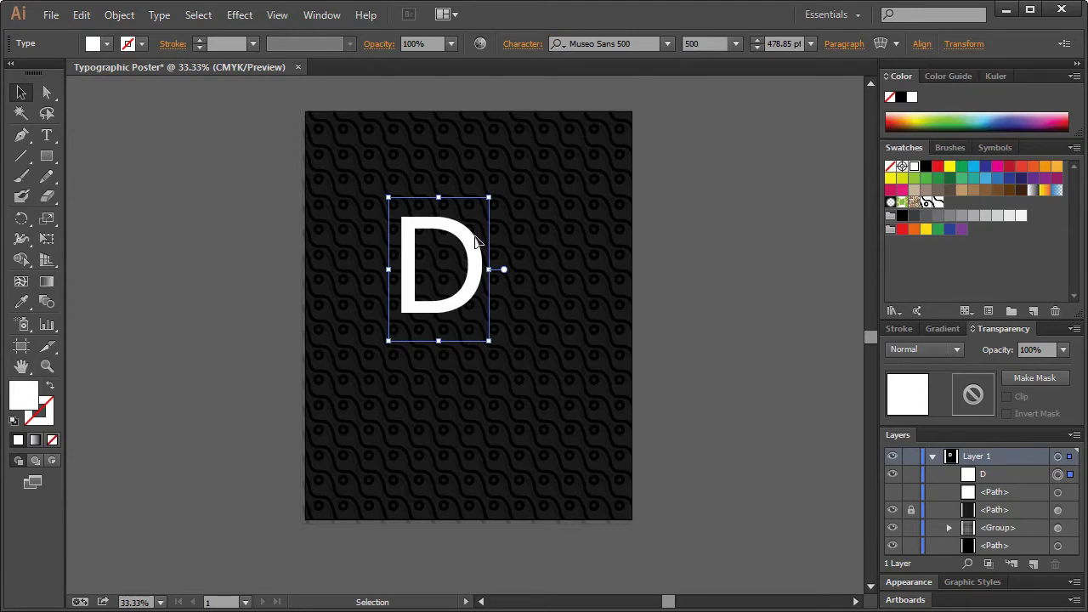
click(625, 44)
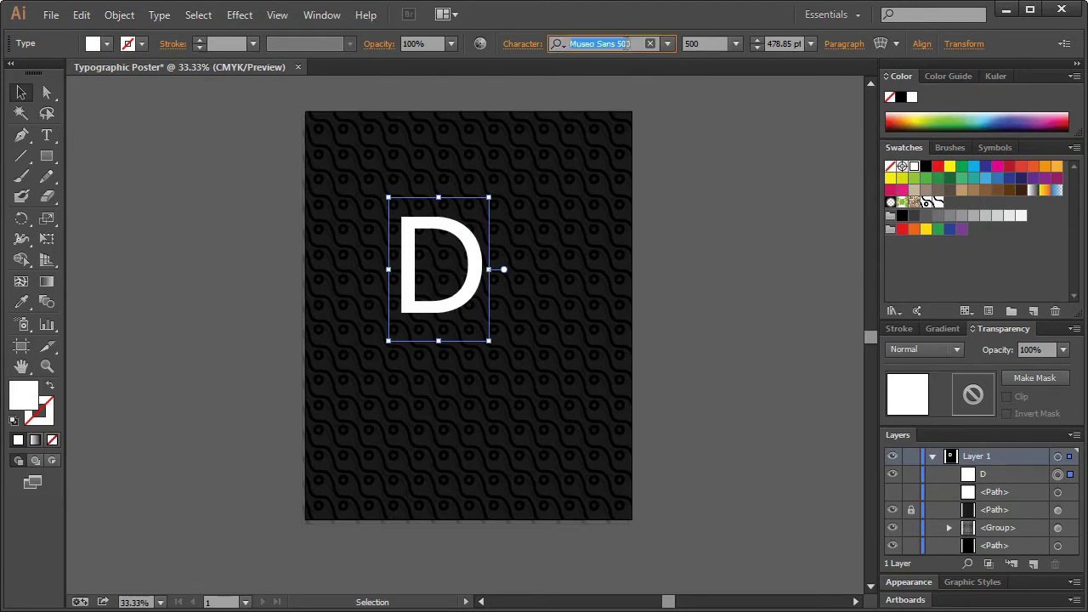
scroll(627, 44, down, 5)
click(632, 43)
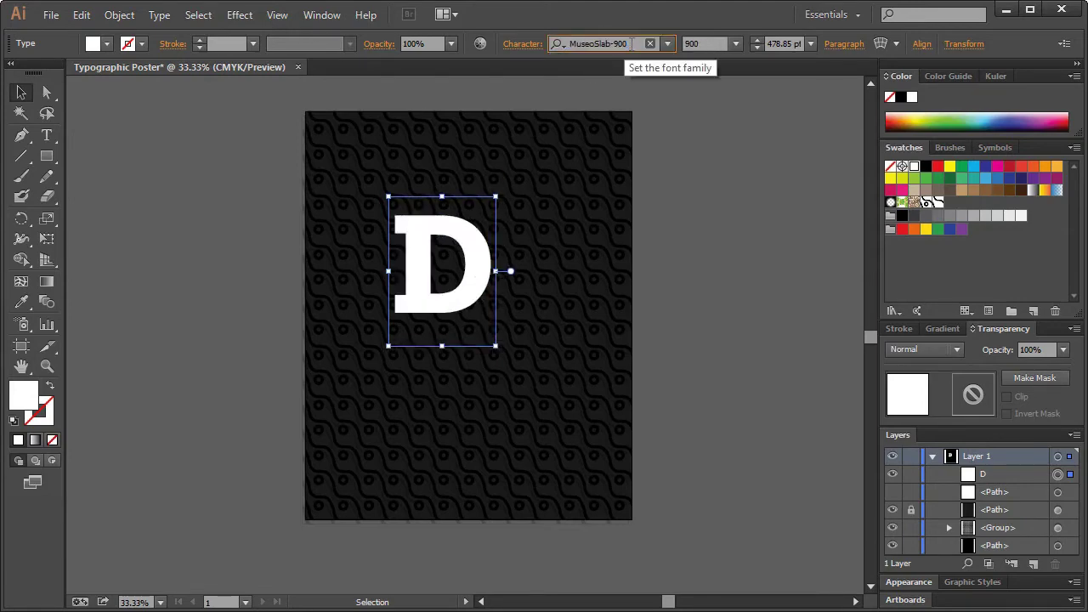
key(Return)
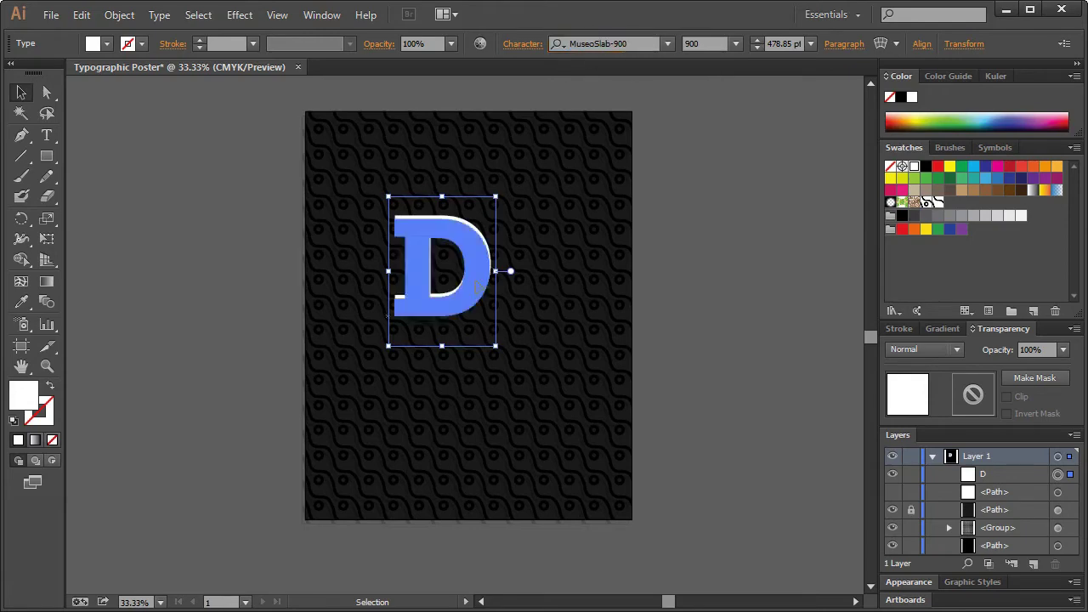
mouse_move(473, 271)
mouse_down()
mouse_move(473, 258)
mouse_move(479, 270)
mouse_up()
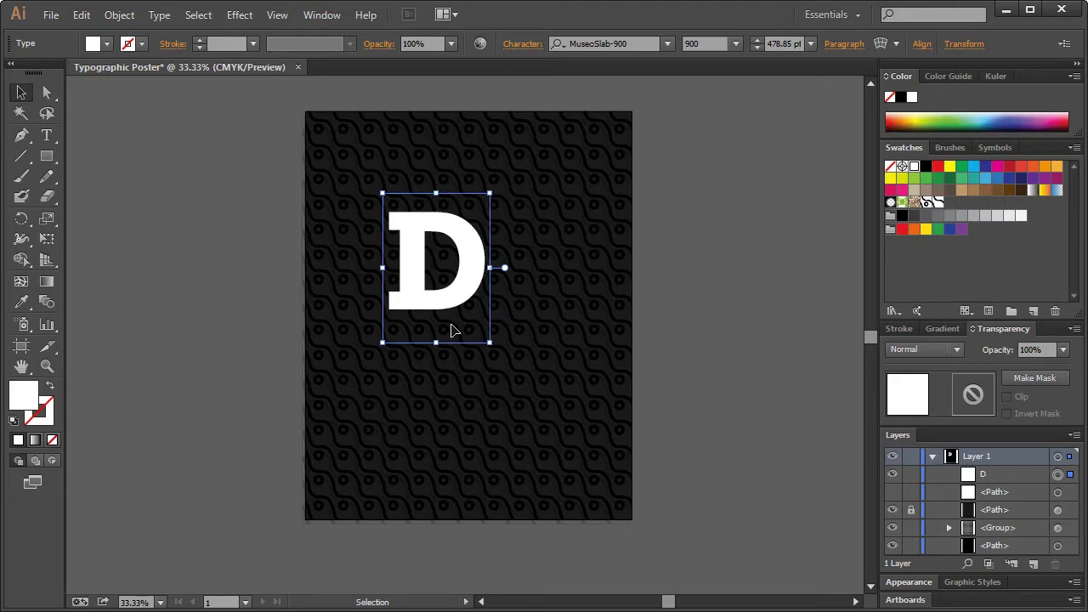
- Duplicate the D in front, offset the copy diagonally down to overlap it, and change the copy's text to C
key(ctrl+c)
key(ctrl+f)
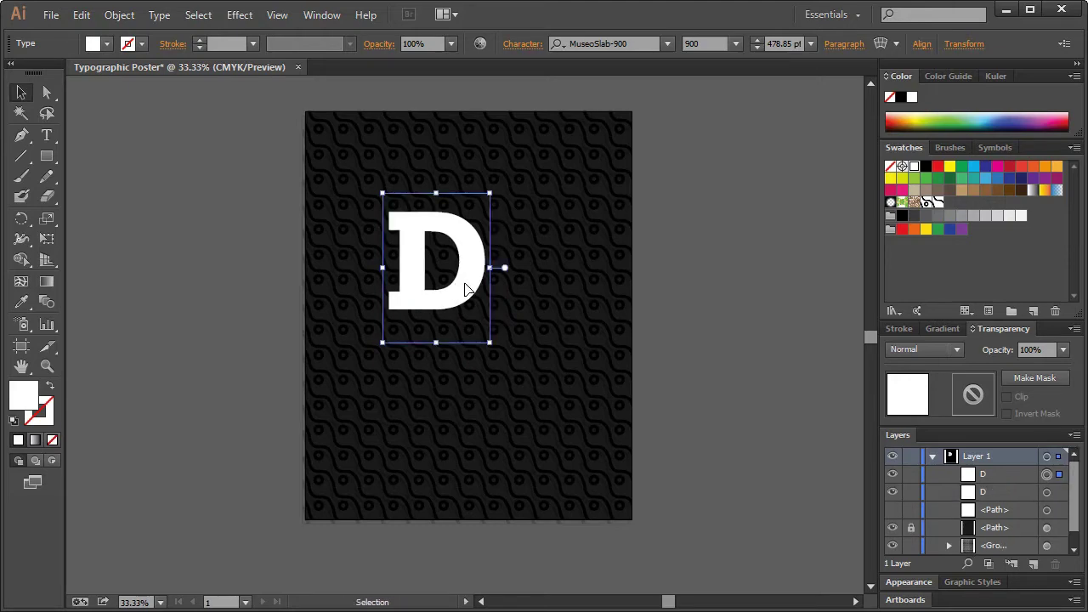
drag(465, 289, 529, 357)
double_click(525, 347)
text(C)
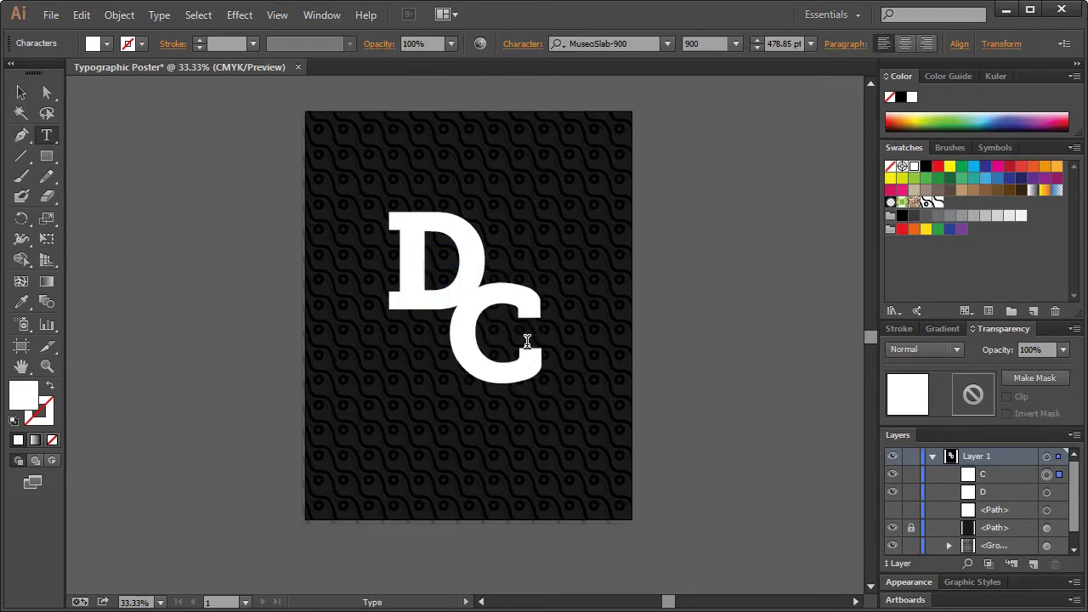
click(21, 92)
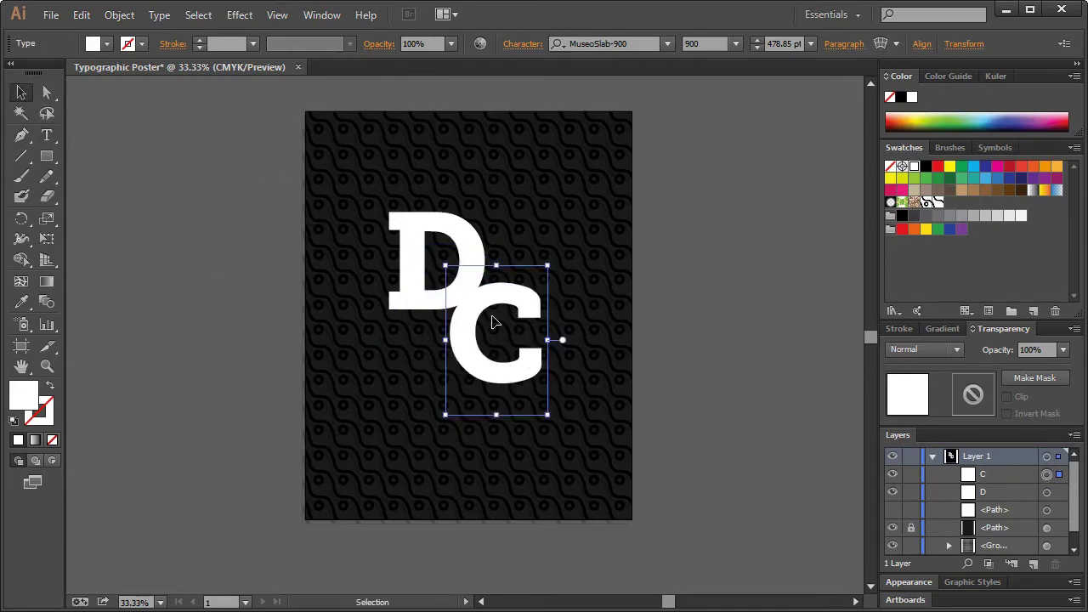
drag(496, 365, 491, 361)
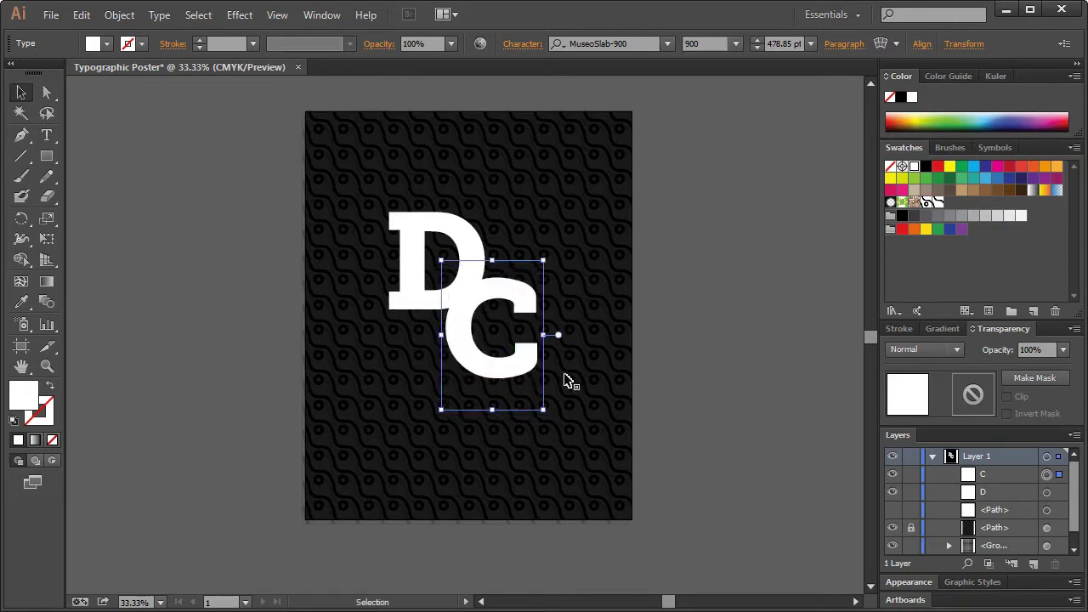
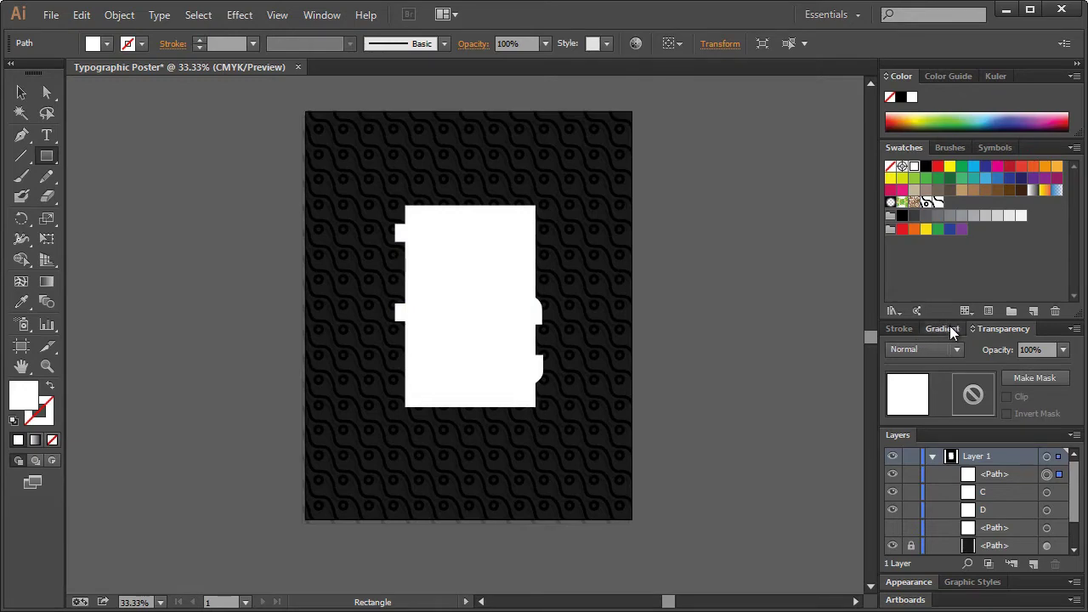
- Remove the fill of the rectangle around the letters and give it a white 3 pt stroke
click(108, 44)
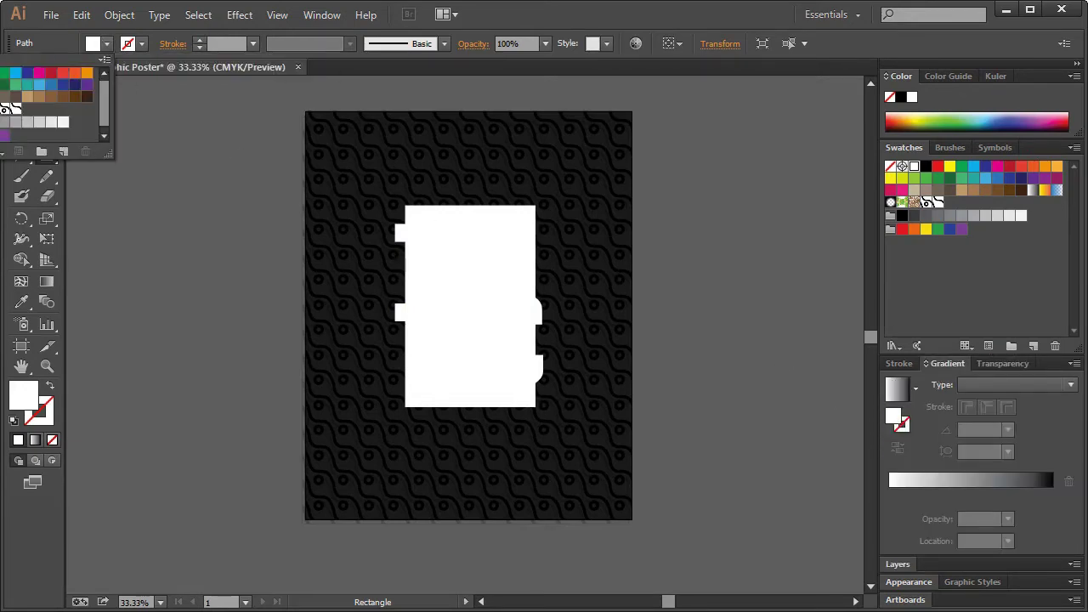
key(slash)
click(935, 300)
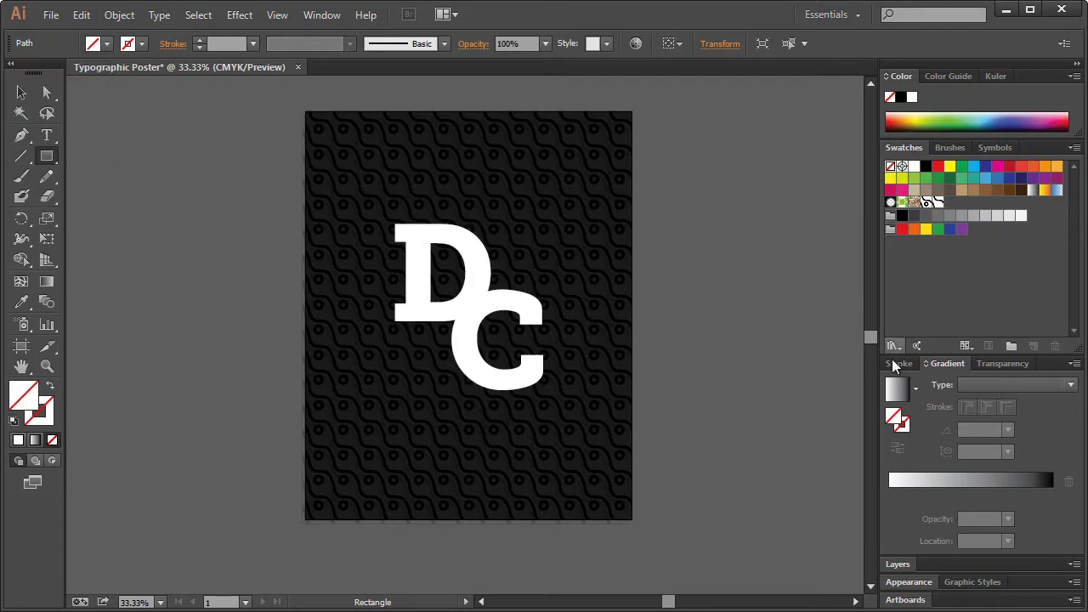
click(915, 167)
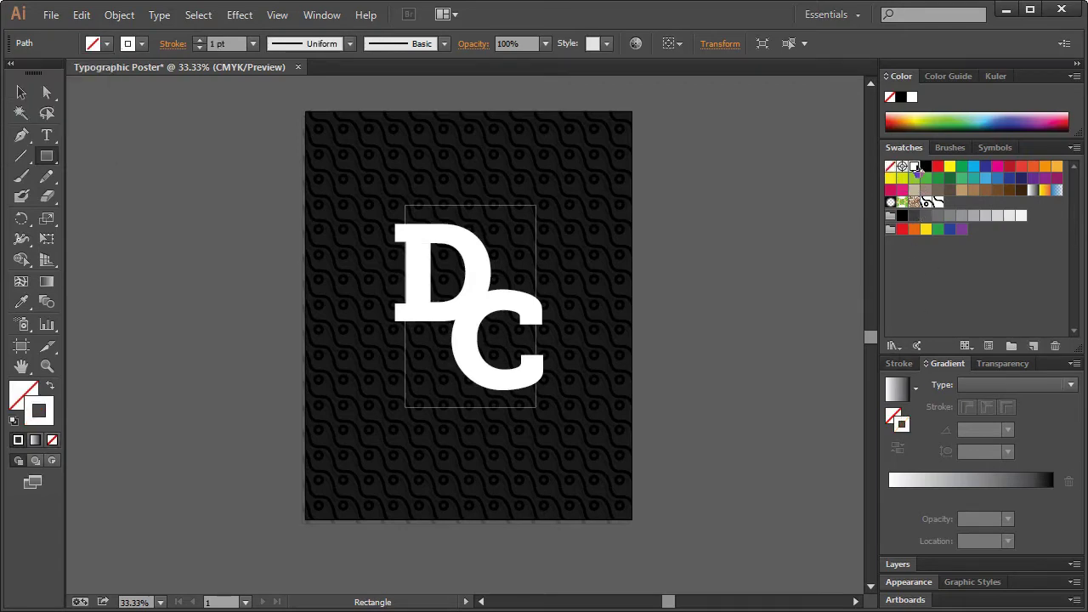
click(200, 40)
click(199, 40)
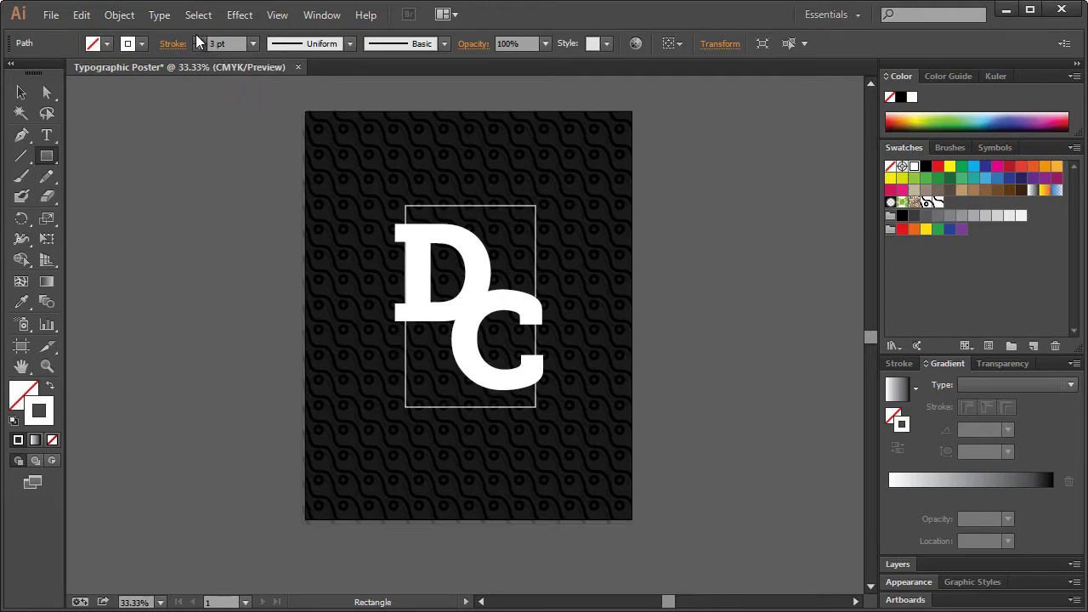
- Convert the rectangular frame's stroke to an outlined shape with Outline Stroke and deselect it
click(46, 365)
click(455, 251)
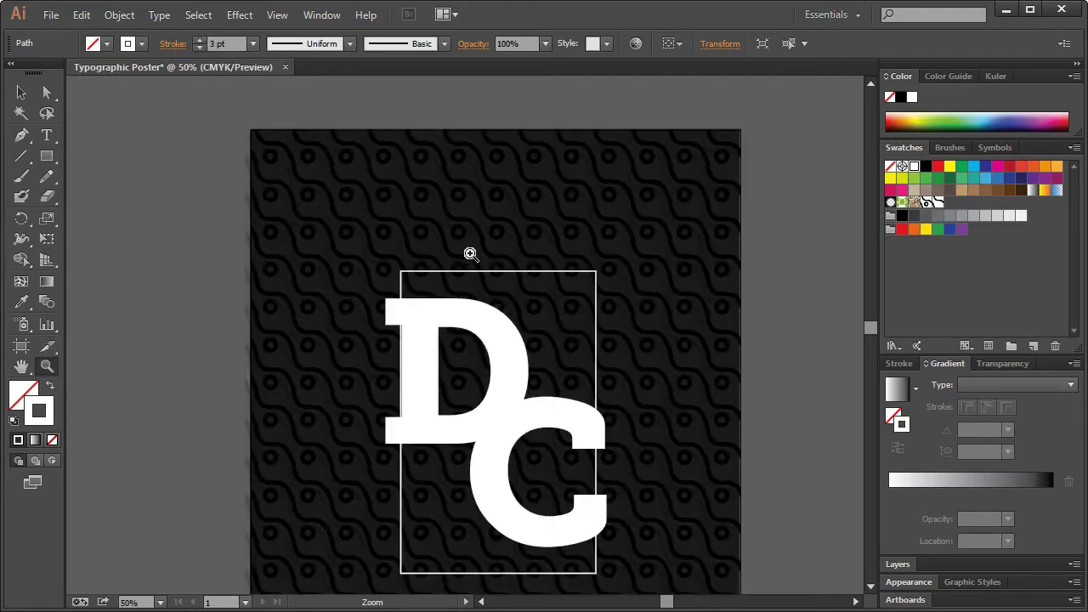
click(524, 437)
scroll(445, 428, up, 3)
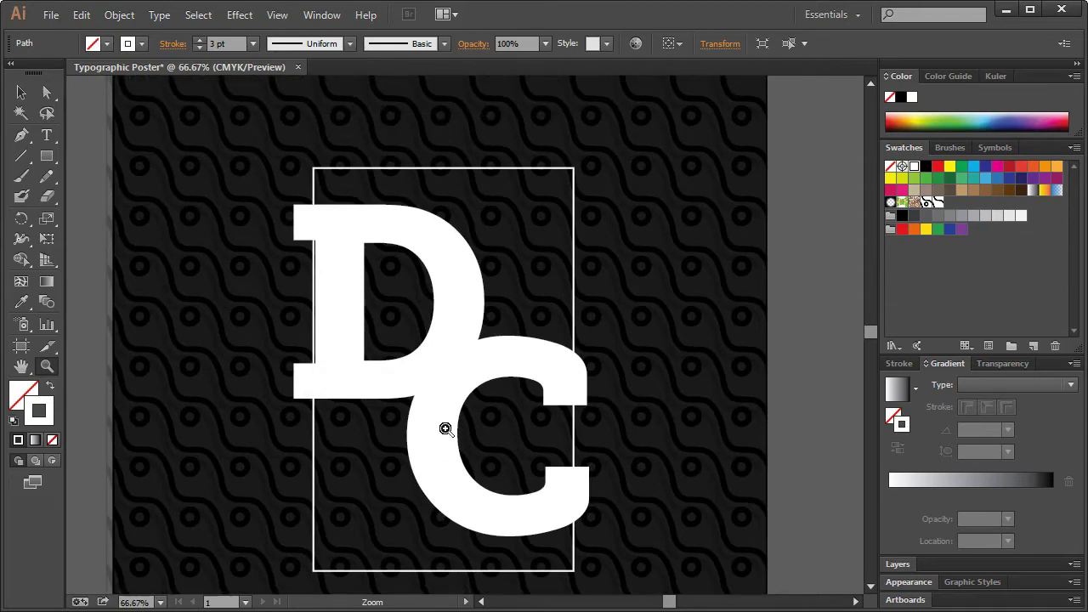
click(16, 93)
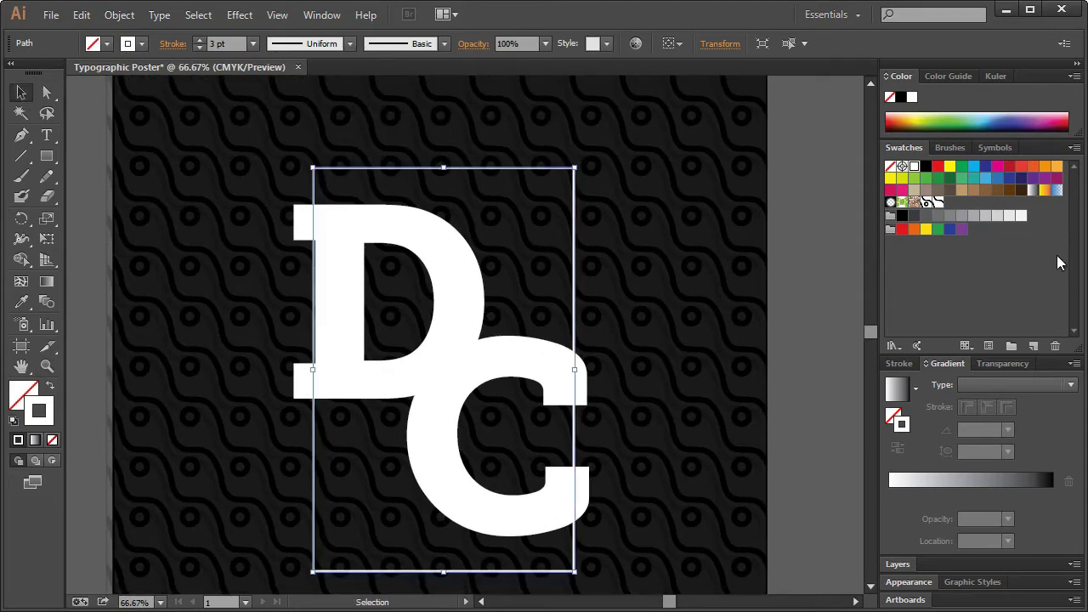
click(119, 14)
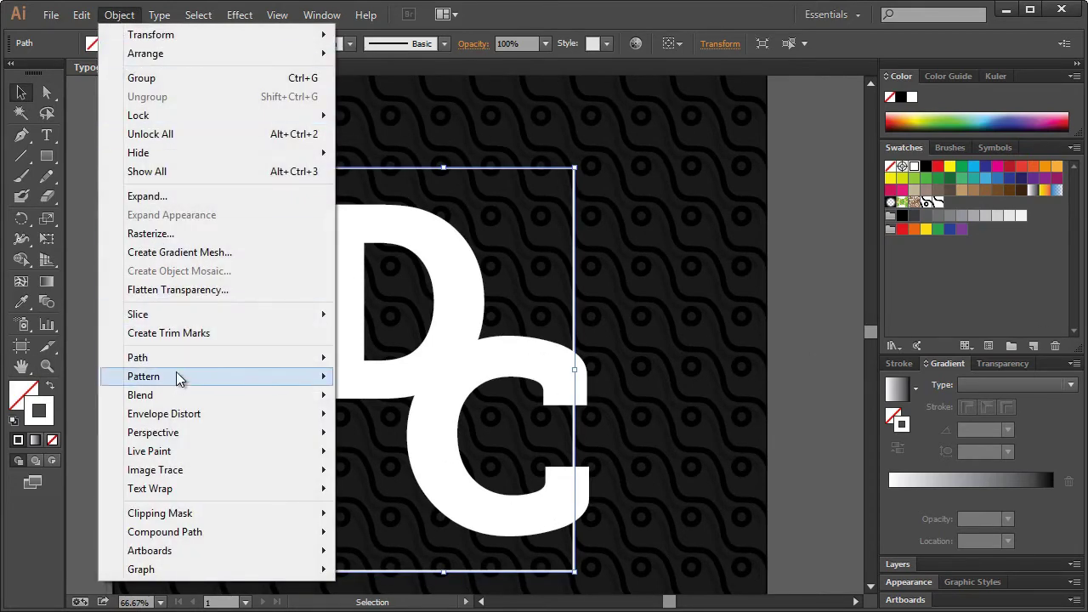
mouse_move(185, 364)
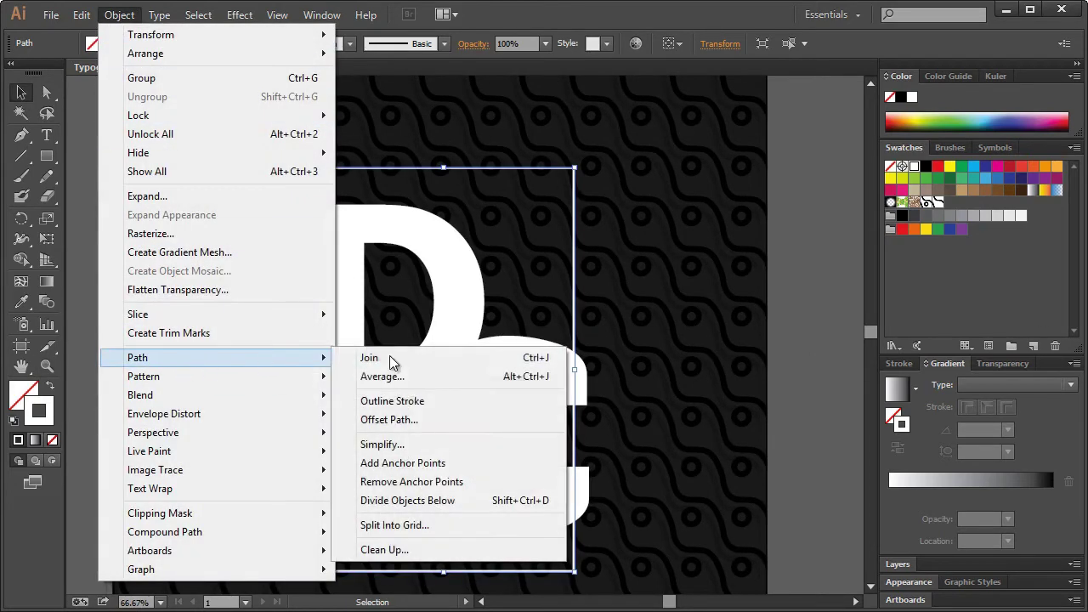
click(402, 408)
click(799, 333)
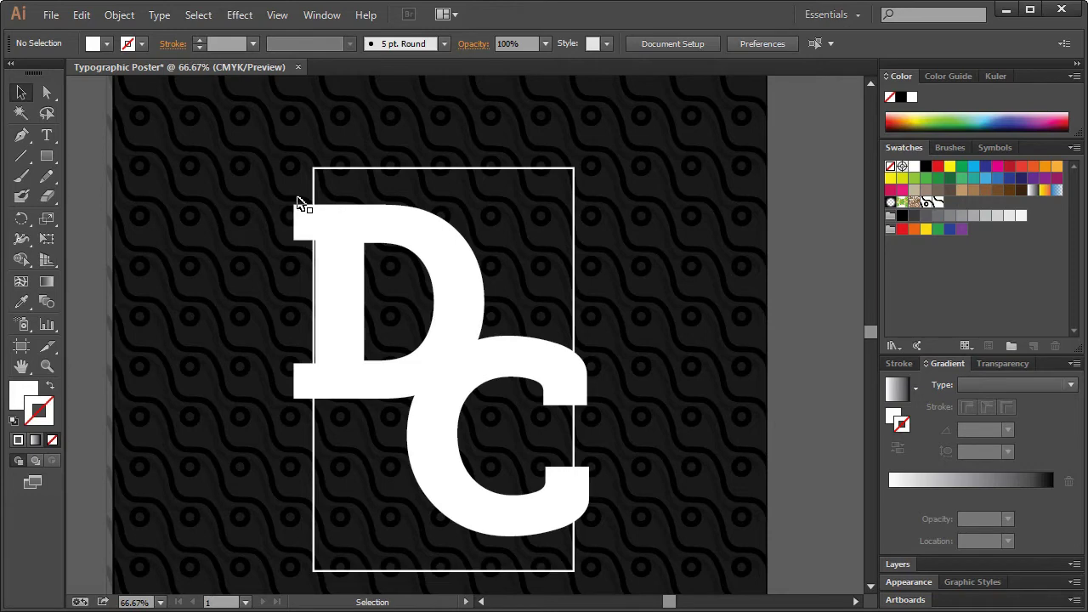
- Draw a narrow white rectangle over the D's stem side, extending slightly above and below the letter across the frame's left edge
click(46, 156)
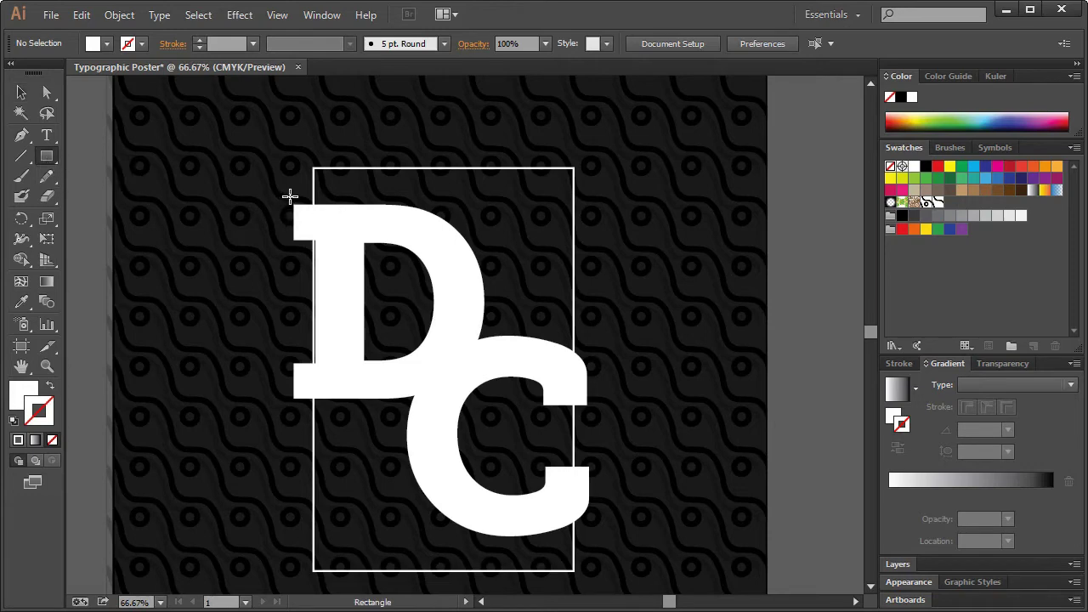
drag(307, 220, 345, 406)
click(21, 91)
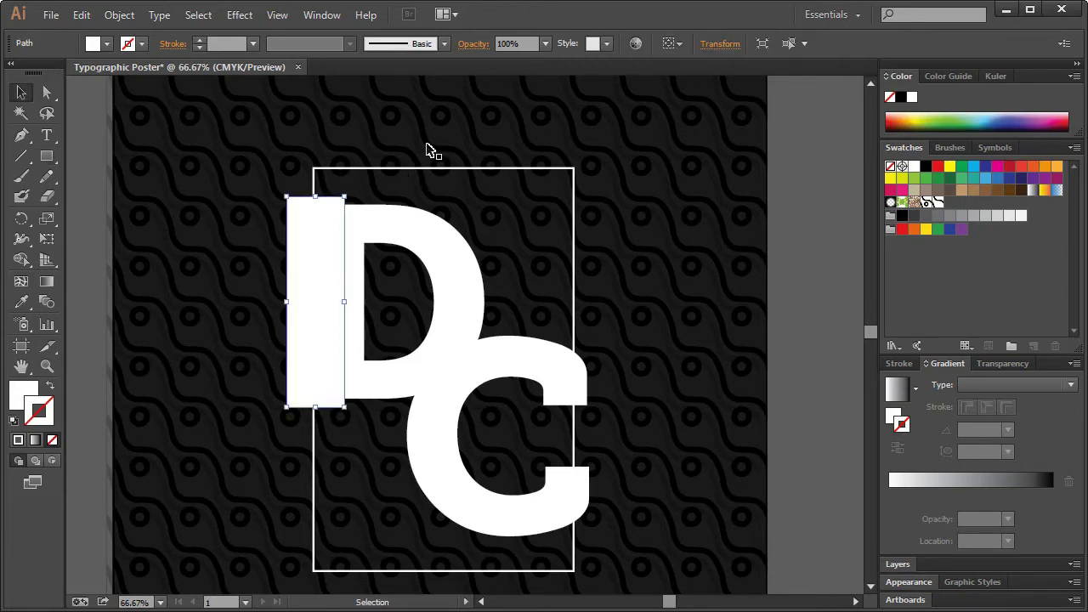
- Subtract the rectangle over the D's stem from the frame with Pathfinder's Minus Front
key(shift)
shift+click(448, 175)
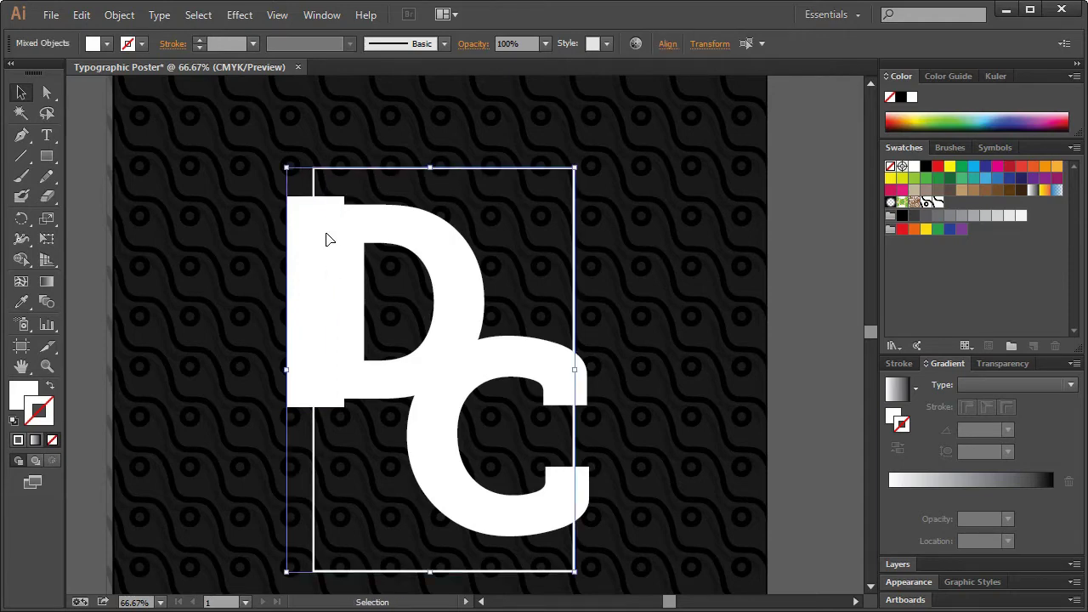
click(322, 14)
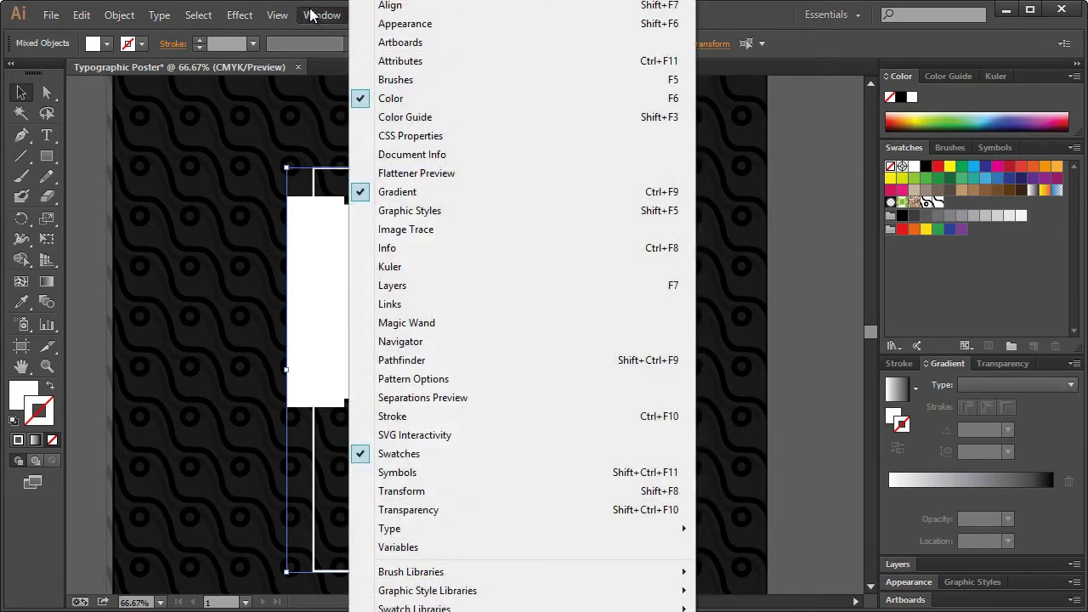
click(383, 359)
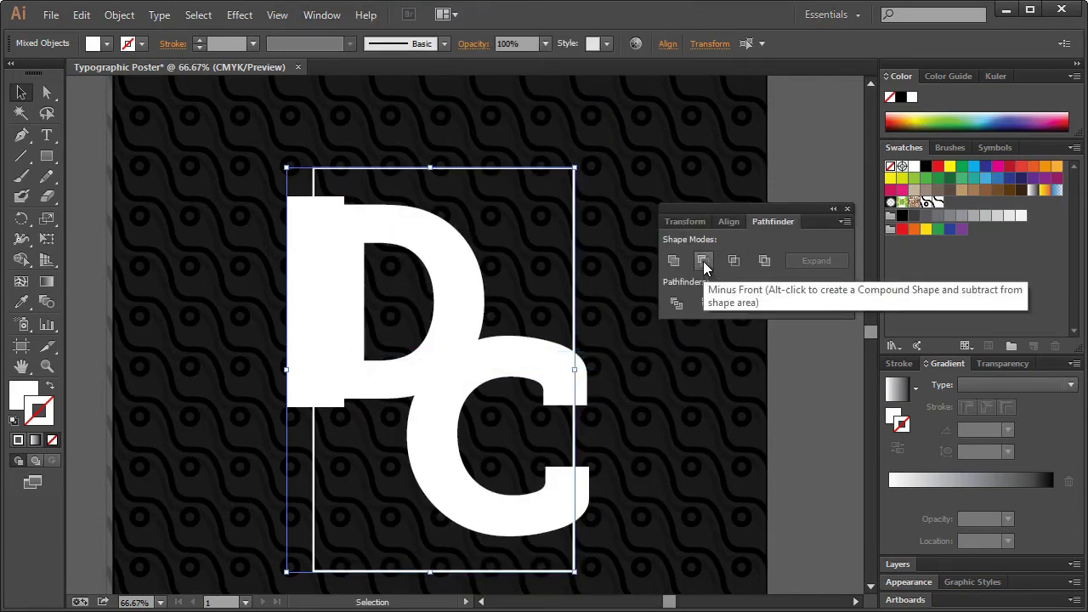
click(703, 261)
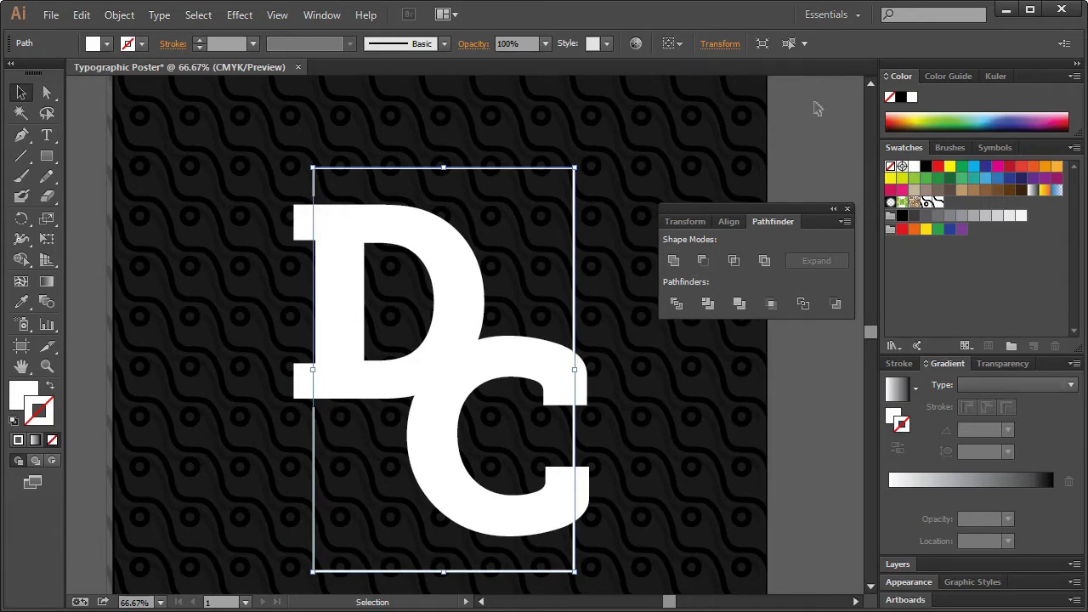
click(814, 139)
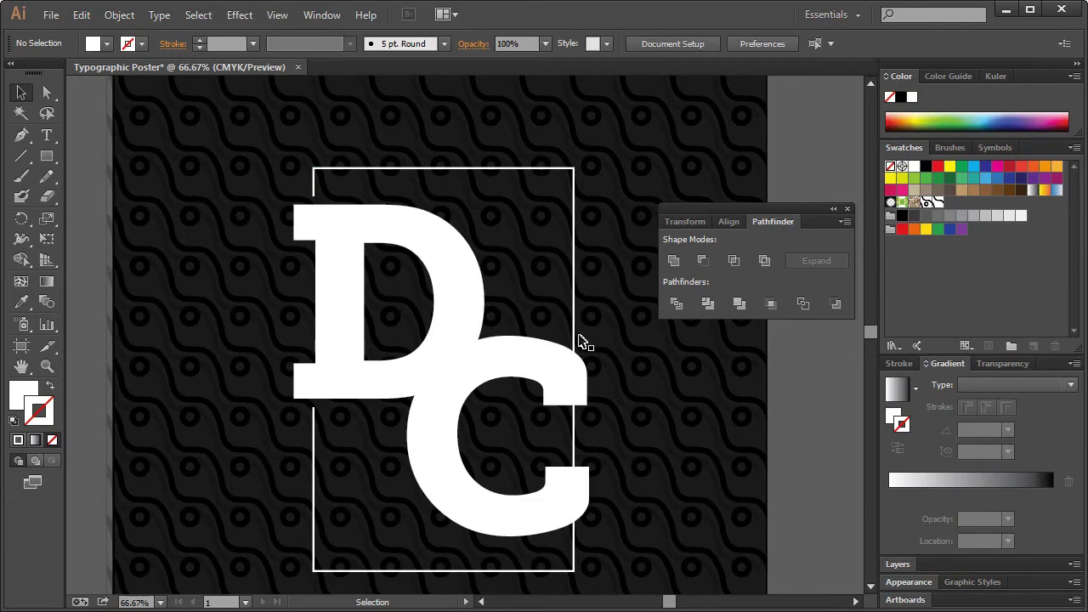
- Draw two small white rectangles over the C's upper and lower terminals where they cross the frame's right edge
click(47, 157)
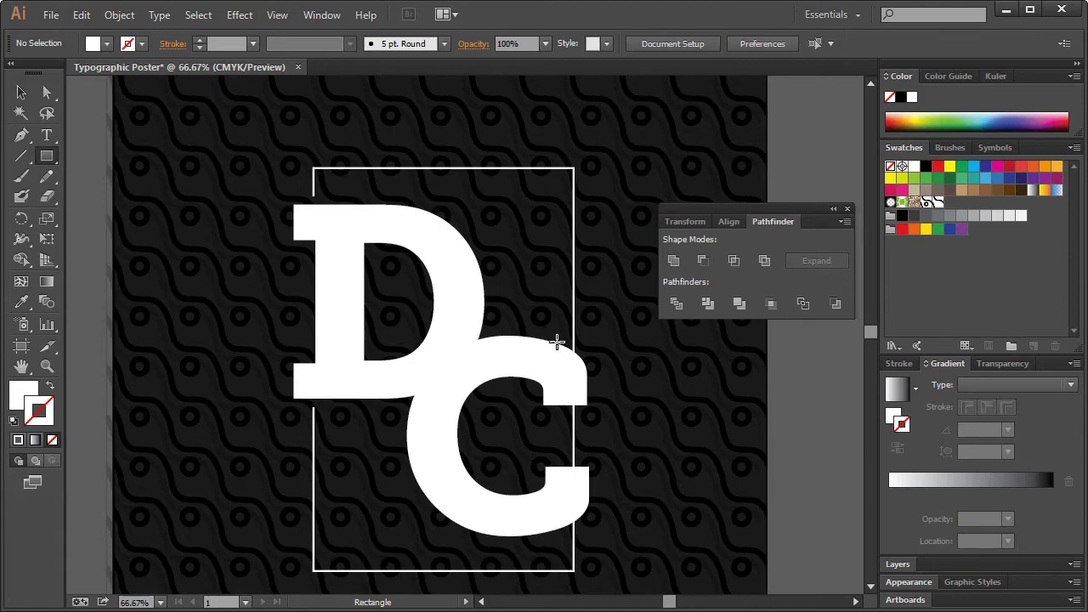
drag(557, 341, 592, 415)
drag(592, 414, 593, 414)
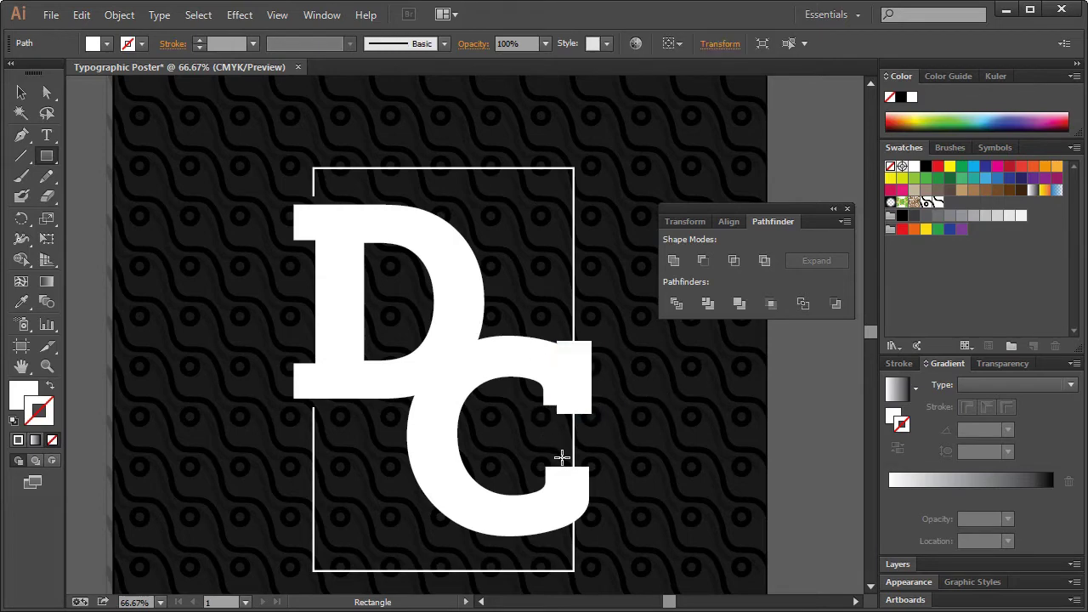
drag(560, 457, 599, 533)
click(21, 91)
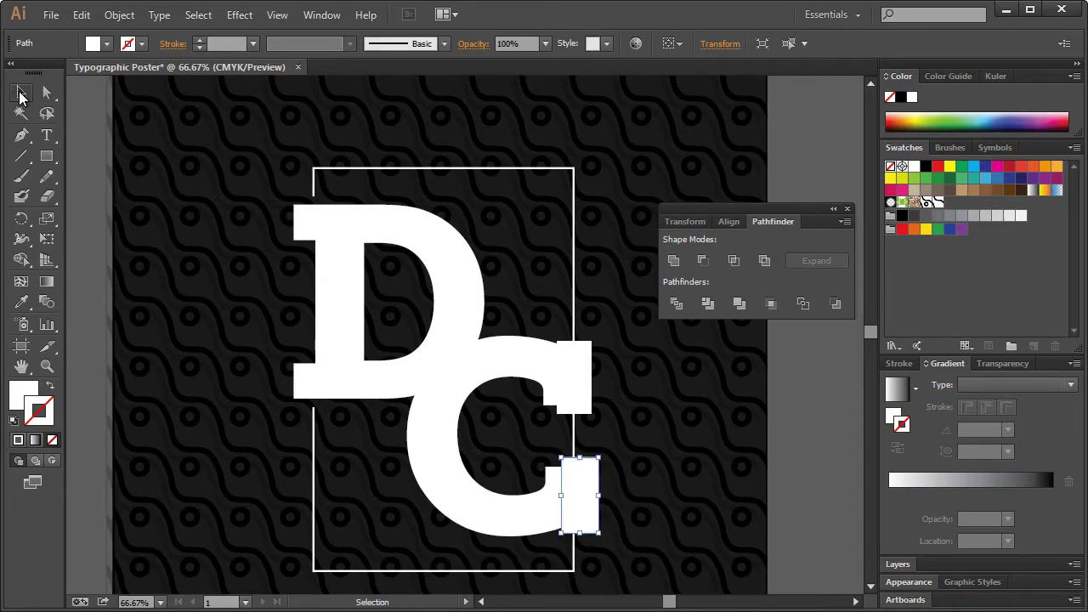
- Subtract the rectangle over the C's upper terminal from the frame with Minus Front
click(584, 380)
shift+click(574, 317)
click(736, 262)
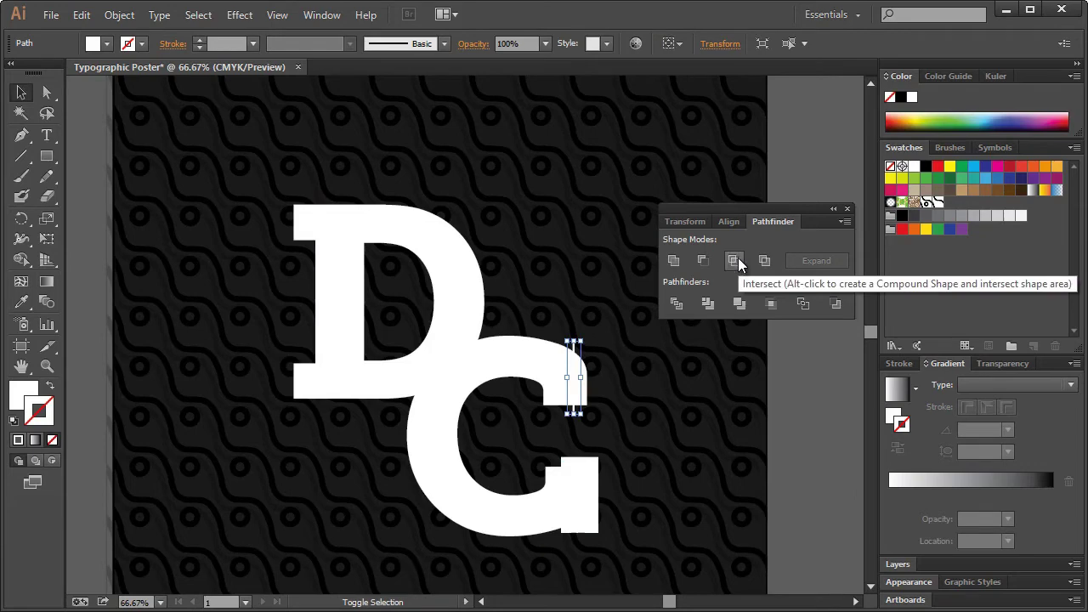
click(737, 262)
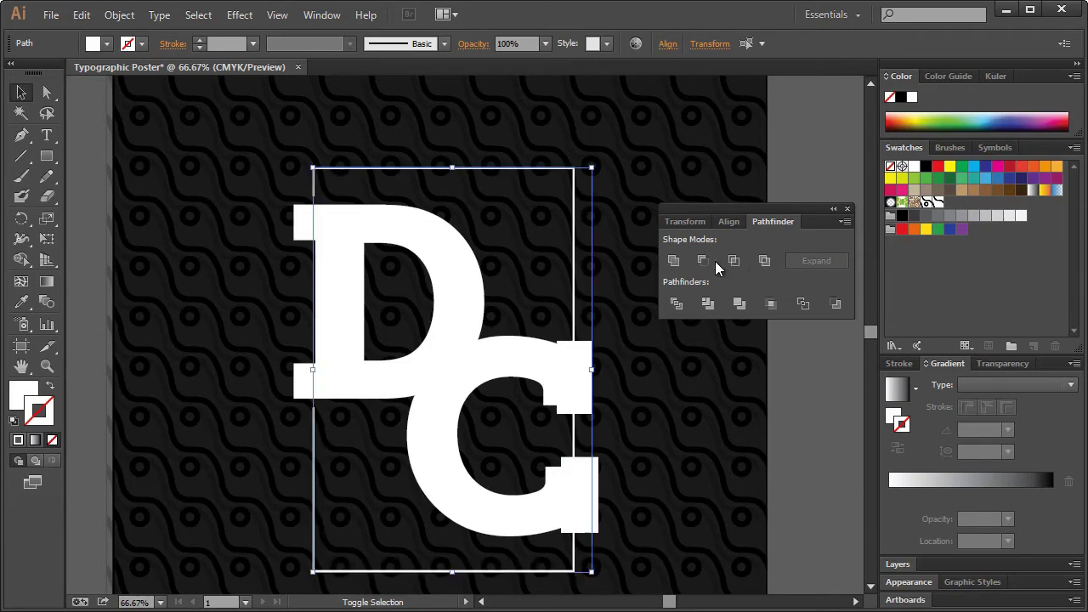
- Try to subtract the rectangle over the C's lower terminal from the whole frame with Minus Front
shift+click(581, 475)
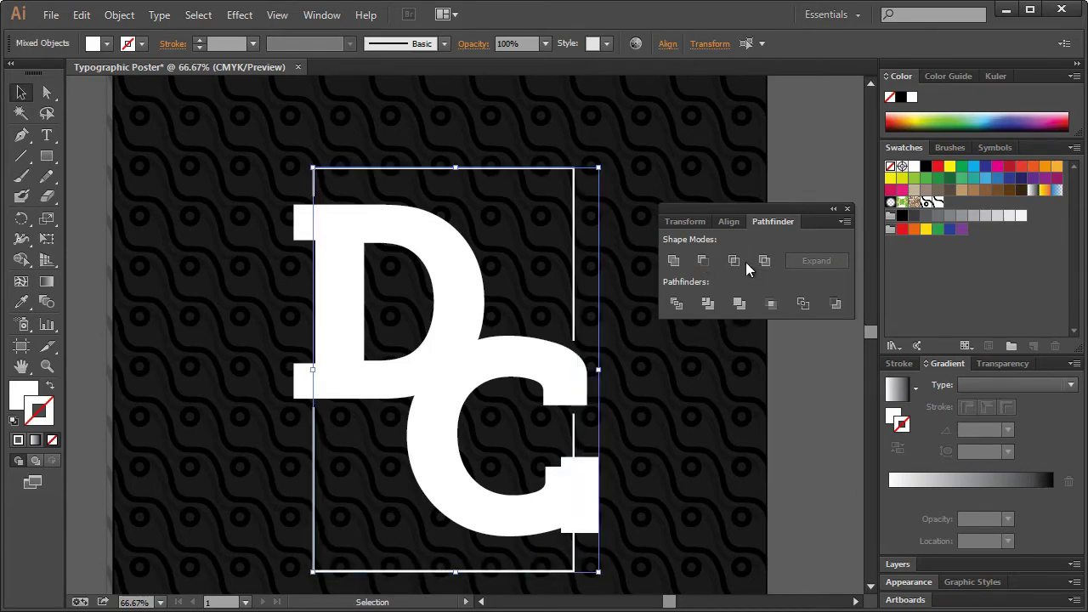
click(702, 264)
key(ctrl+z)
click(601, 477)
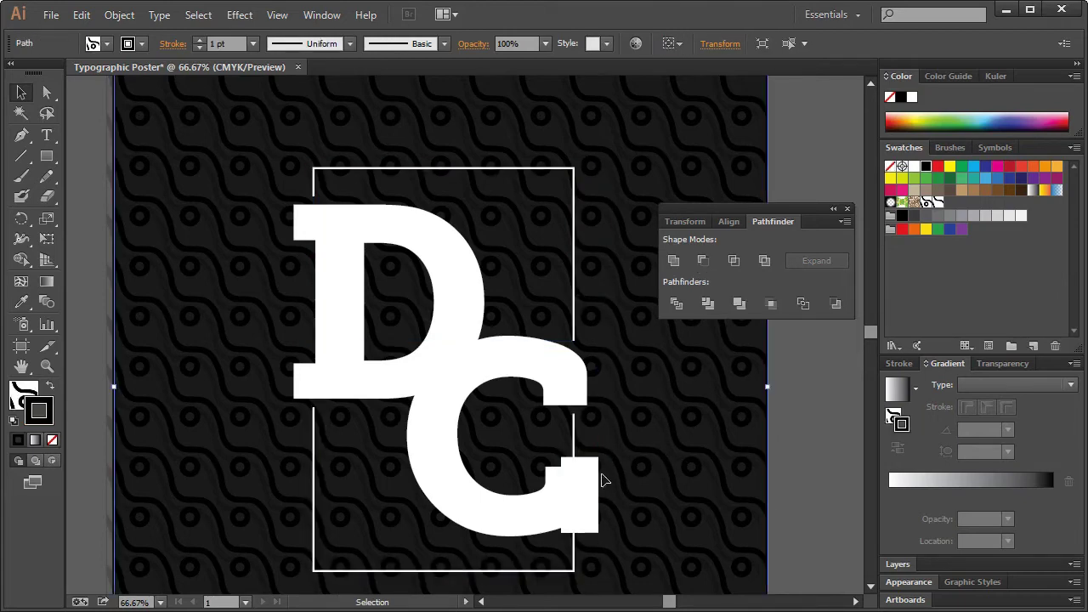
shift+click(571, 571)
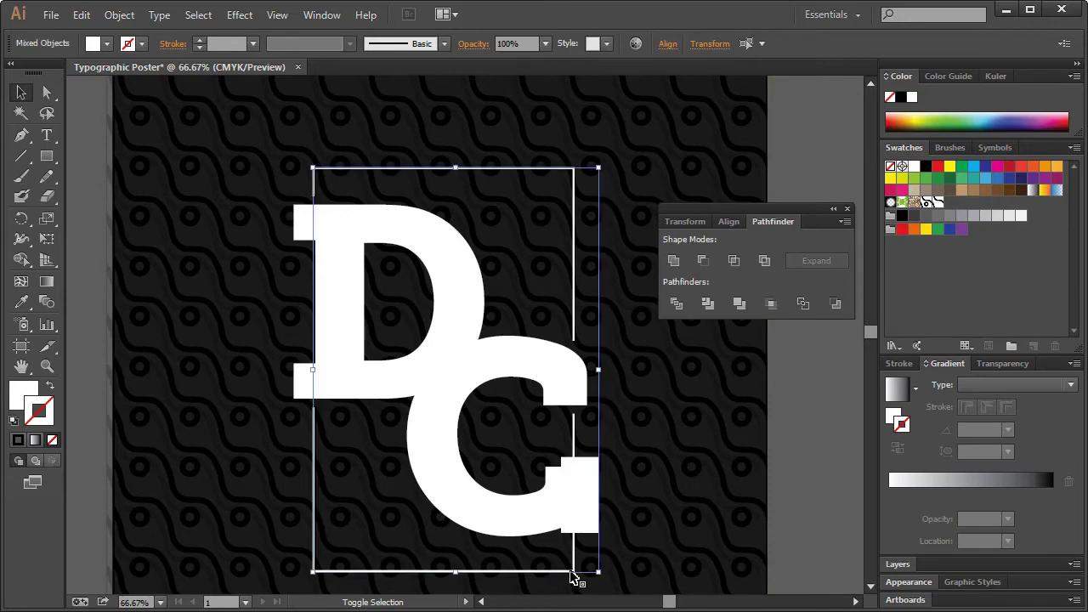
click(702, 261)
key(ctrl+z)
- Subtract the rectangle over the C's lower terminal from only the frame group's lower path with Minus Front, and close Pathfinder
click(910, 563)
click(1047, 474)
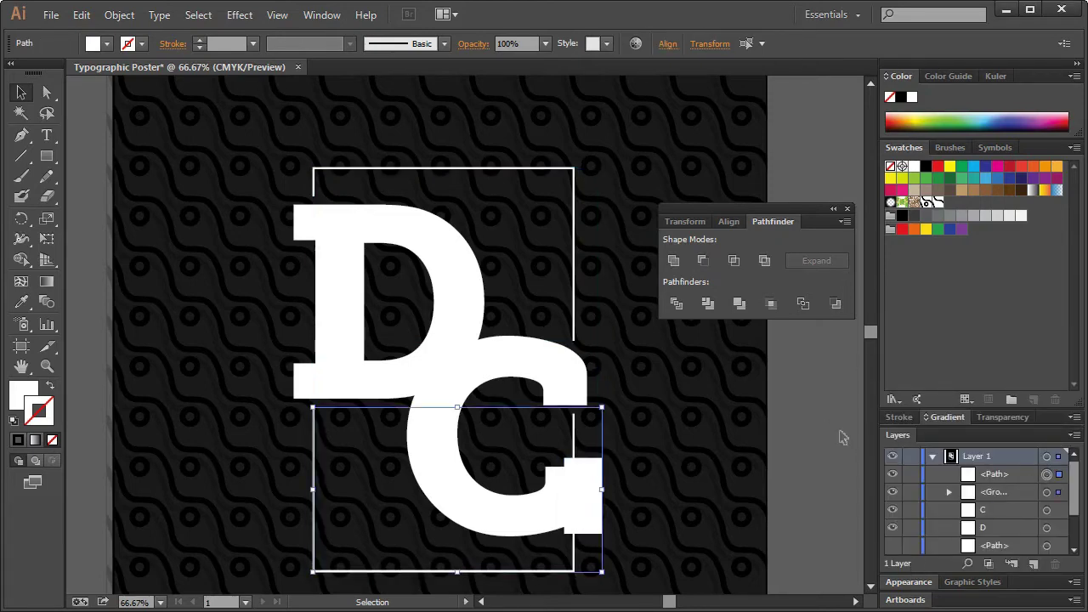
click(1047, 492)
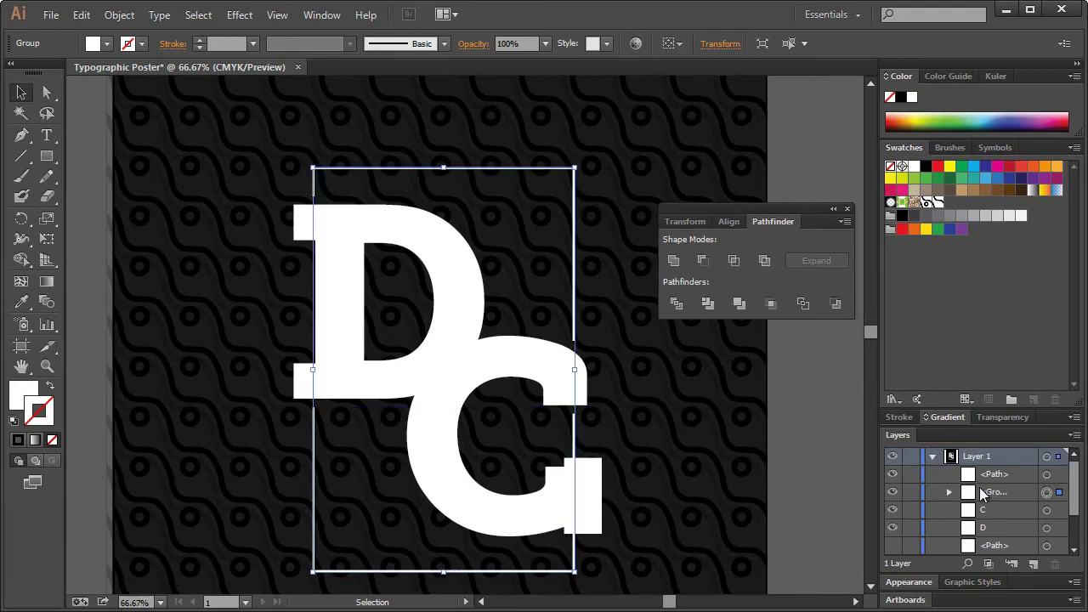
click(949, 492)
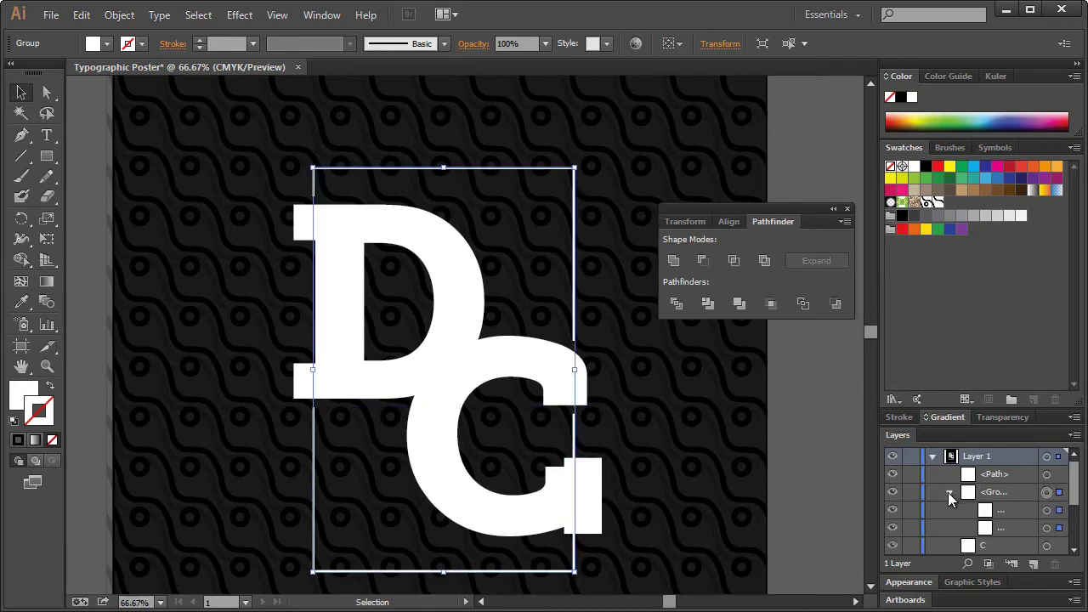
click(1046, 510)
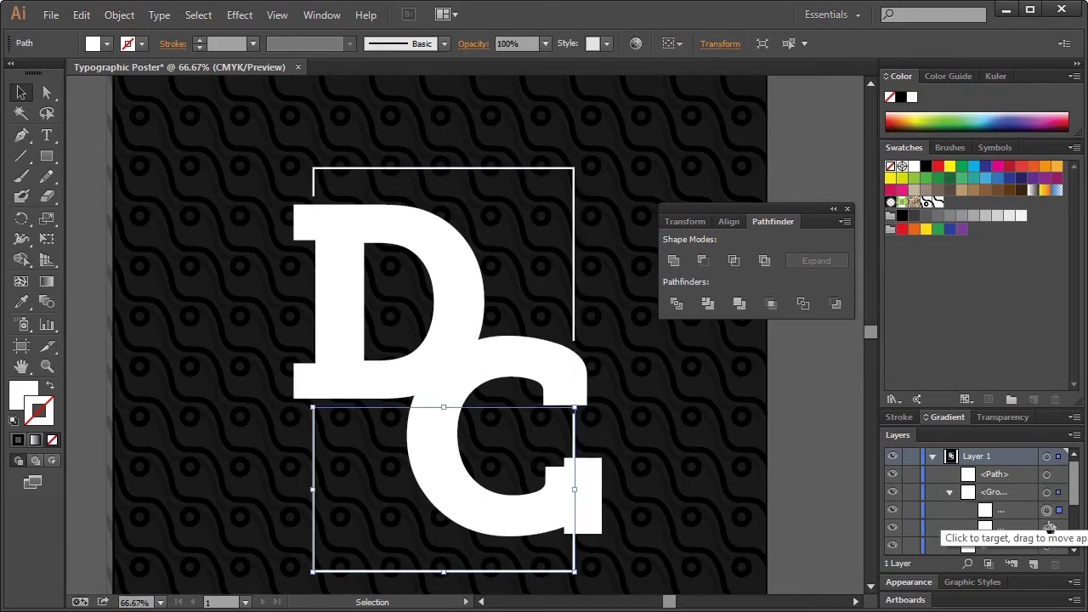
shift+click(1046, 528)
click(1047, 510)
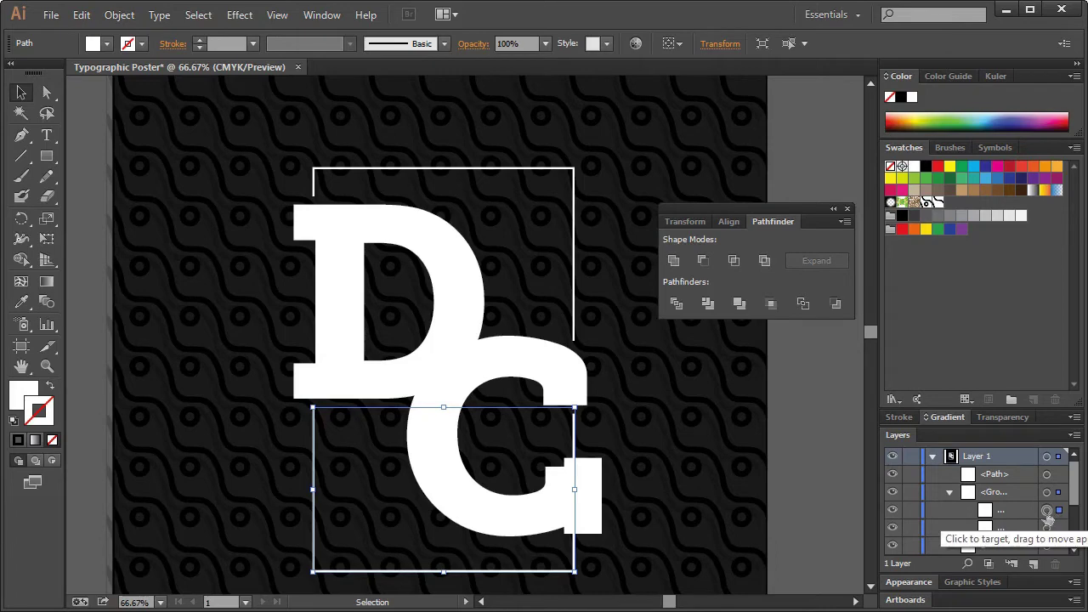
shift+click(1047, 474)
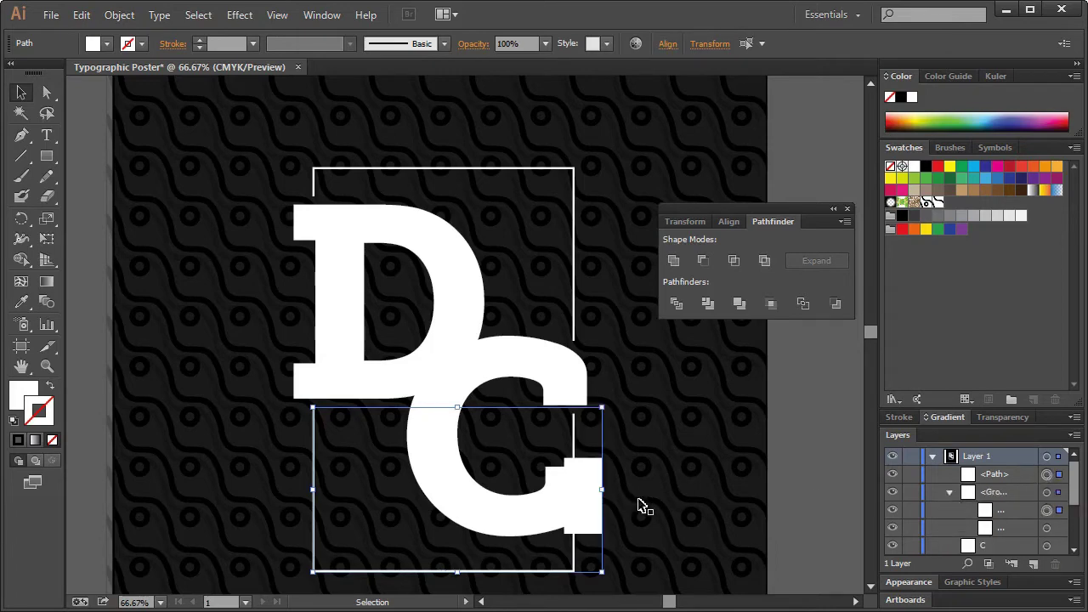
click(702, 260)
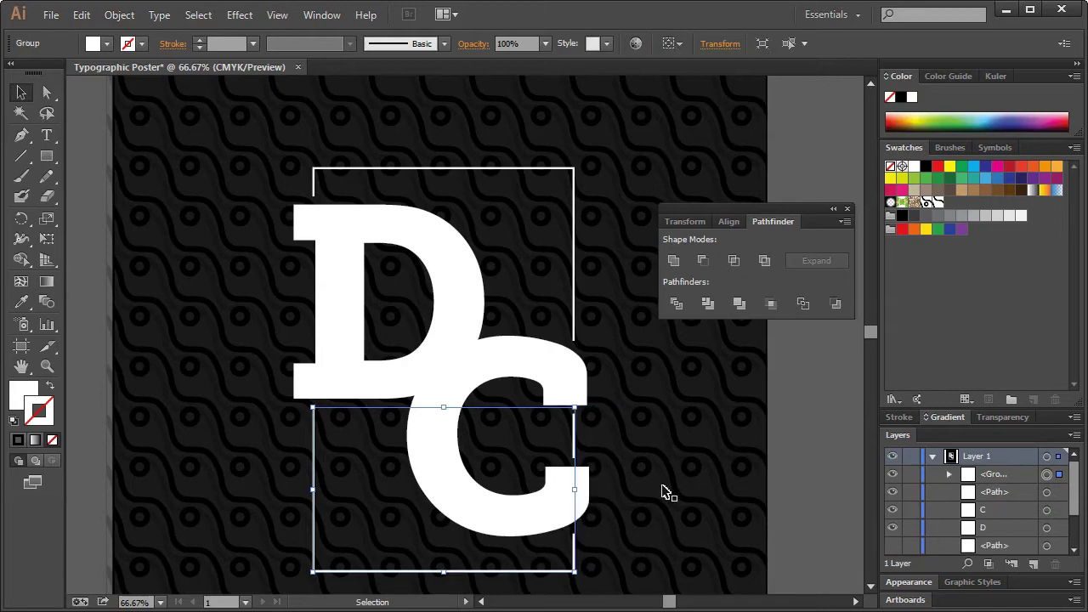
click(791, 459)
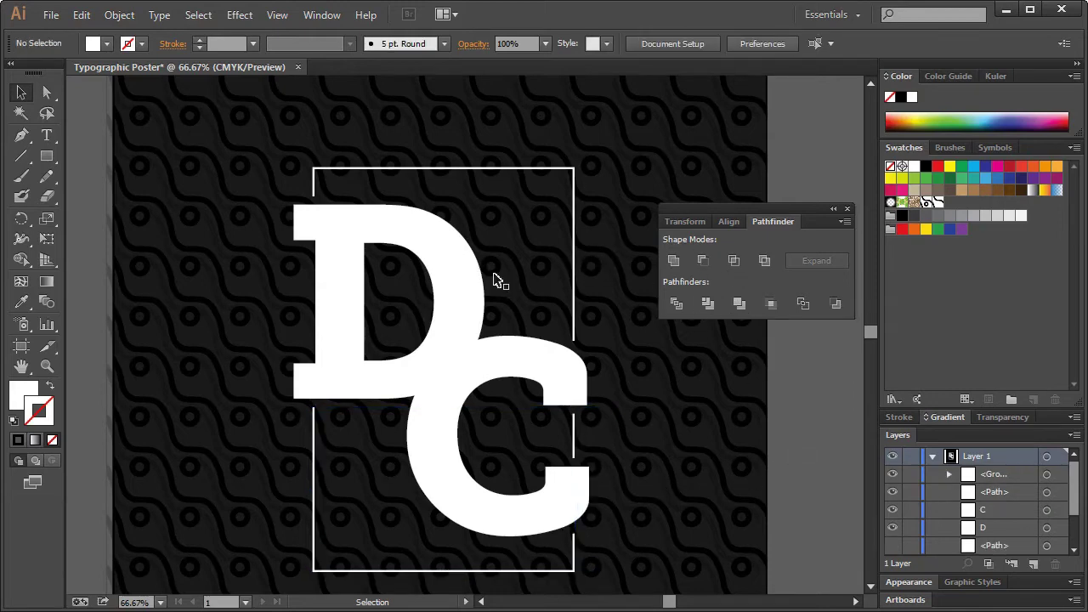
click(847, 209)
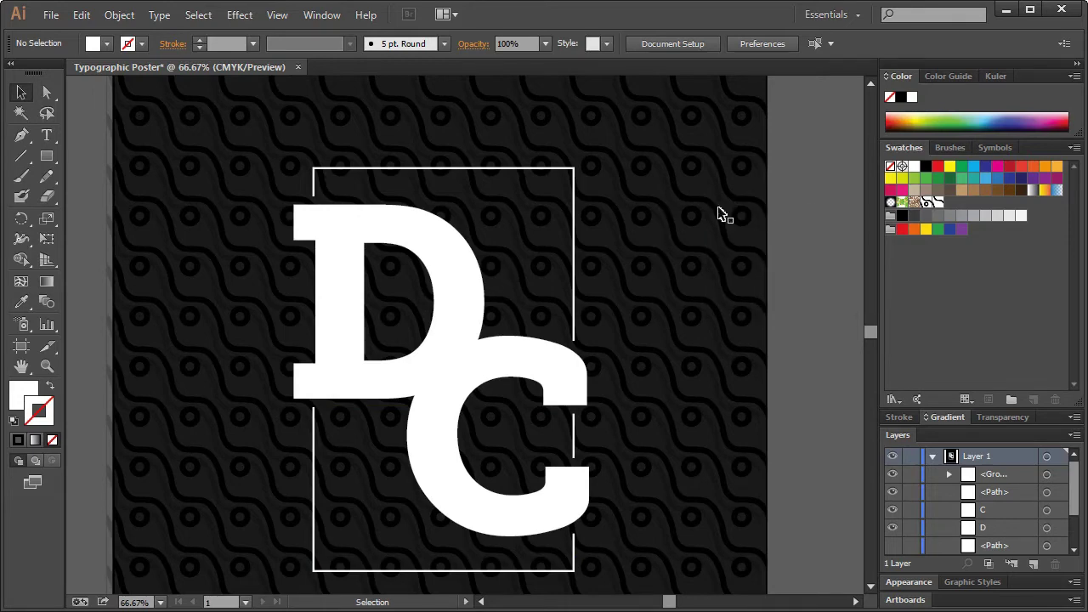
- Nudge the 20% opacity pattern group slightly to the right over the poster background
click(107, 175)
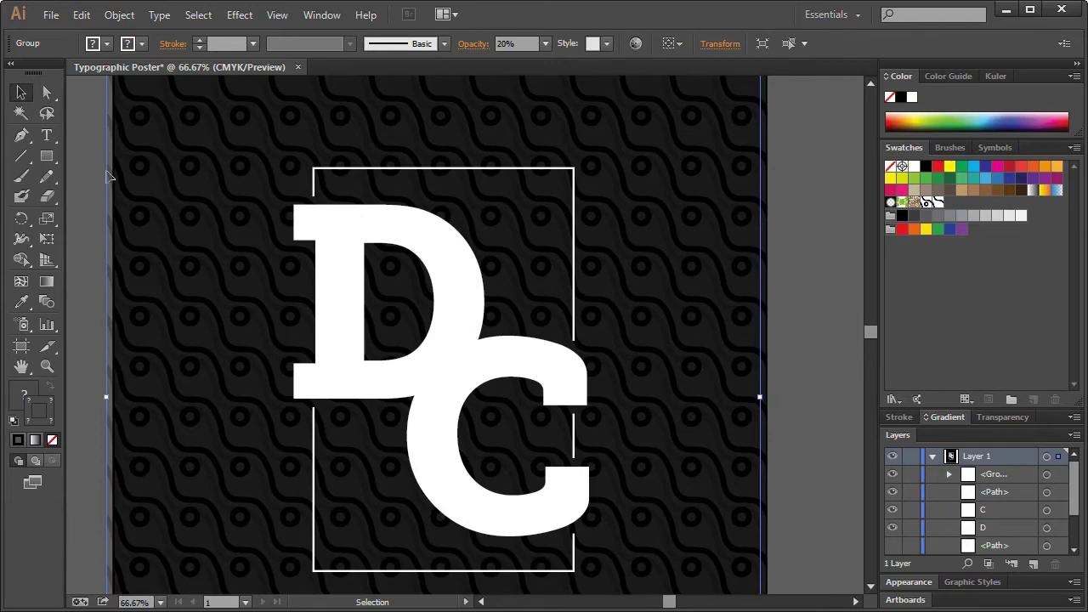
key(Right)
key(Right)
key(Right)
key(Right)
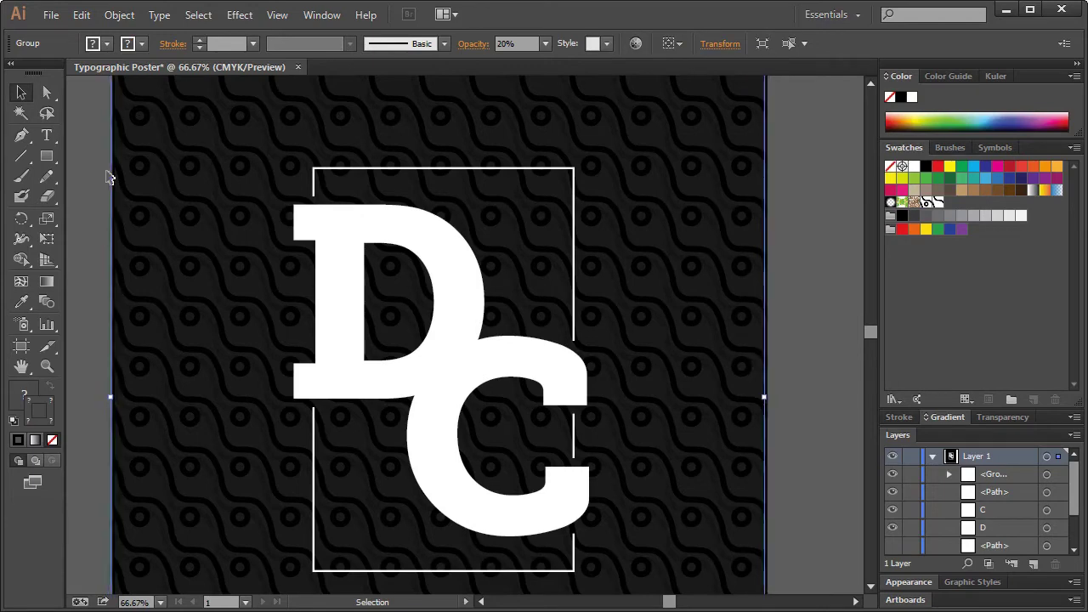
key(Right)
key(Right)
key(Left)
key(Left)
key(Left)
key(Left)
key(Left)
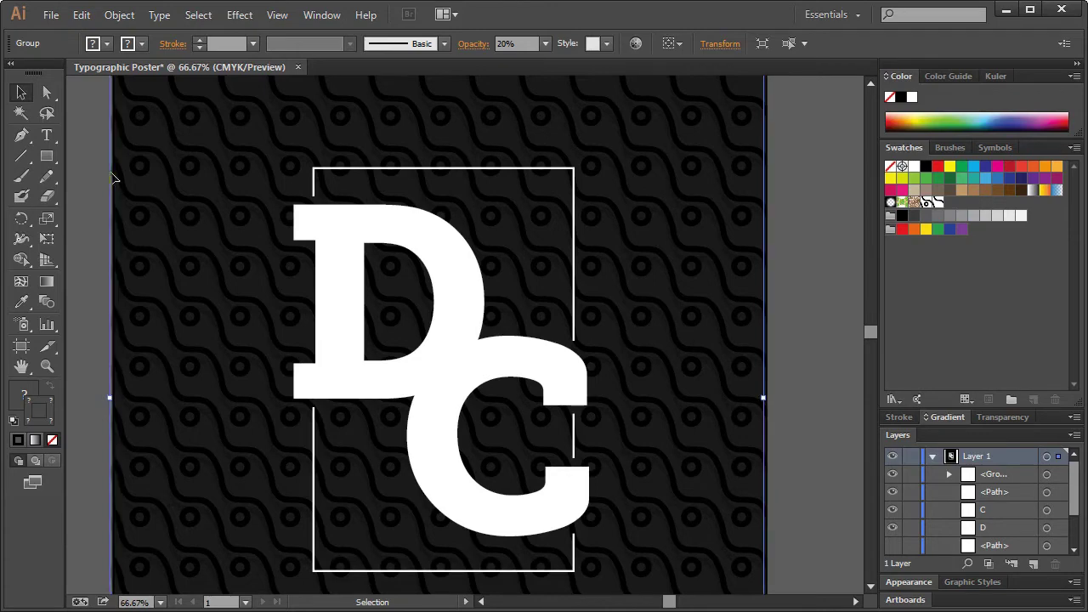
click(812, 208)
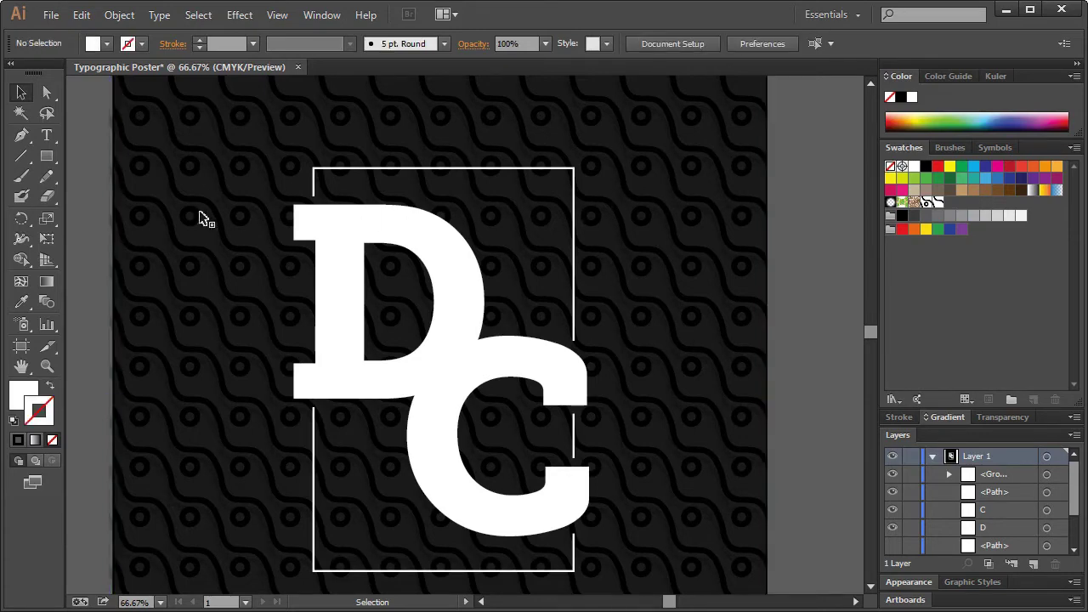
- Convert the D and C text letters to outlines
key(a)
key(ctrl+minus)
key(ctrl+minus)
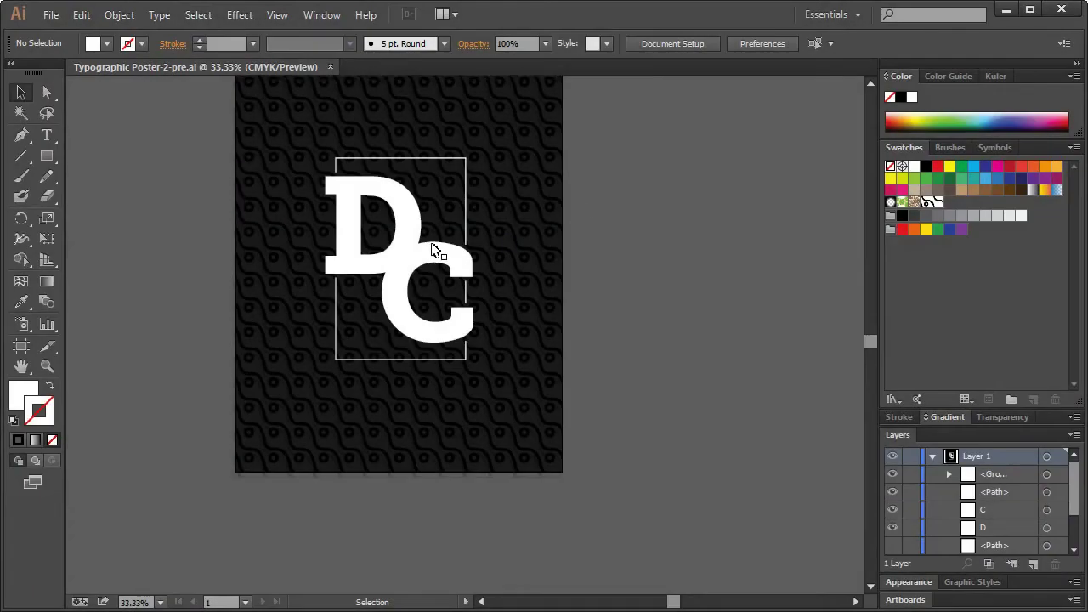
click(416, 254)
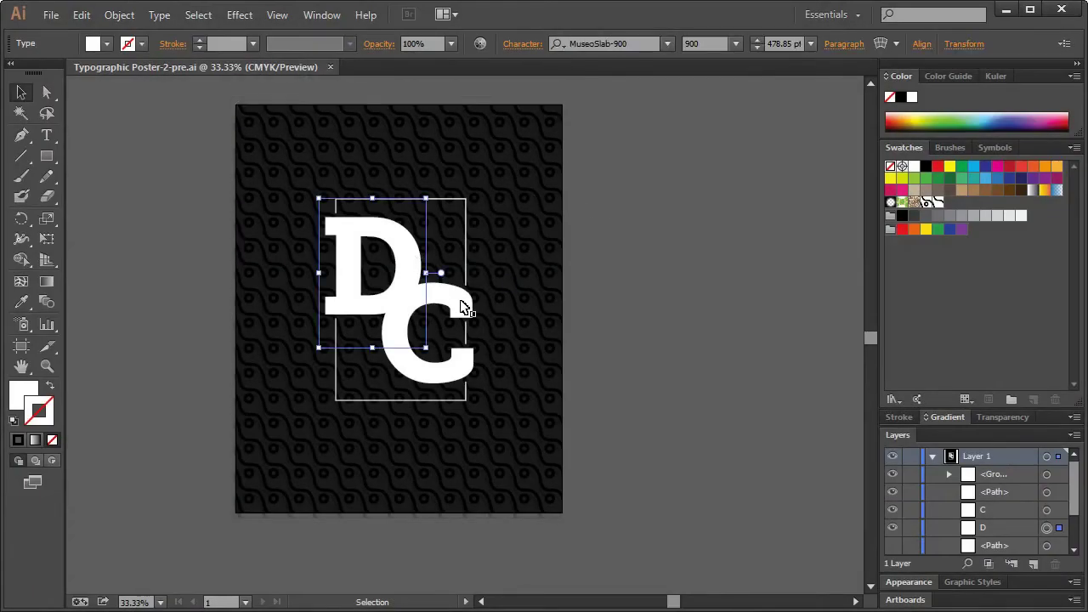
shift+click(462, 303)
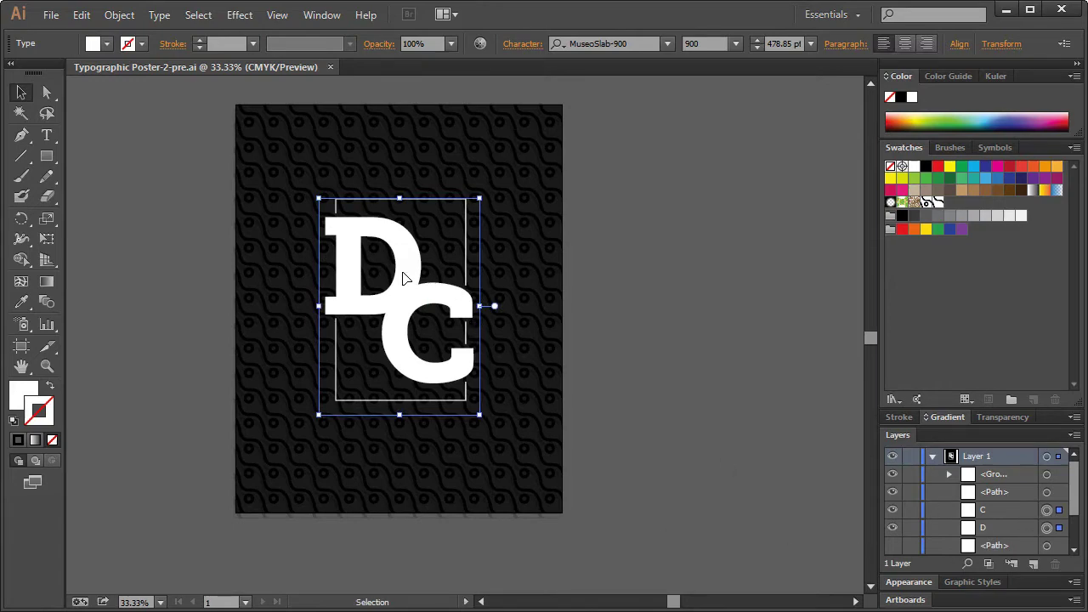
key(ctrl+shift+o)
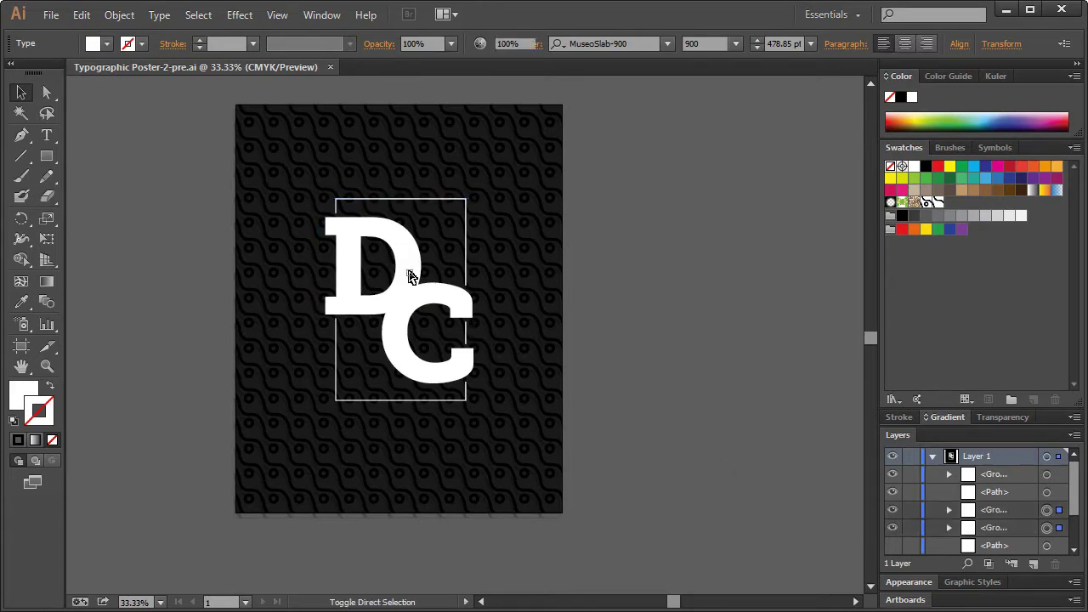
click(413, 275)
click(419, 278)
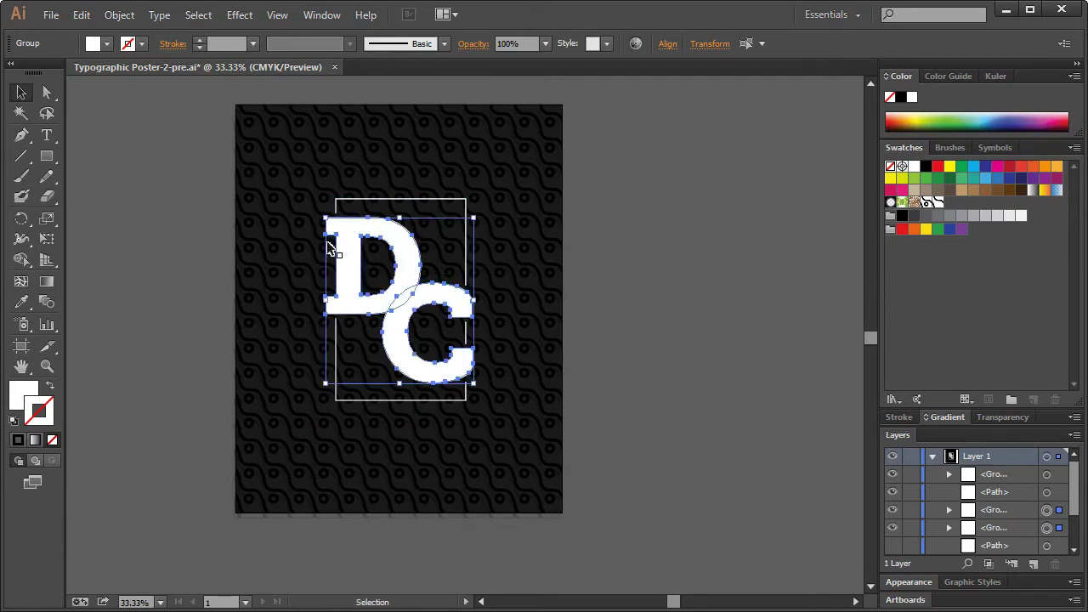
click(612, 276)
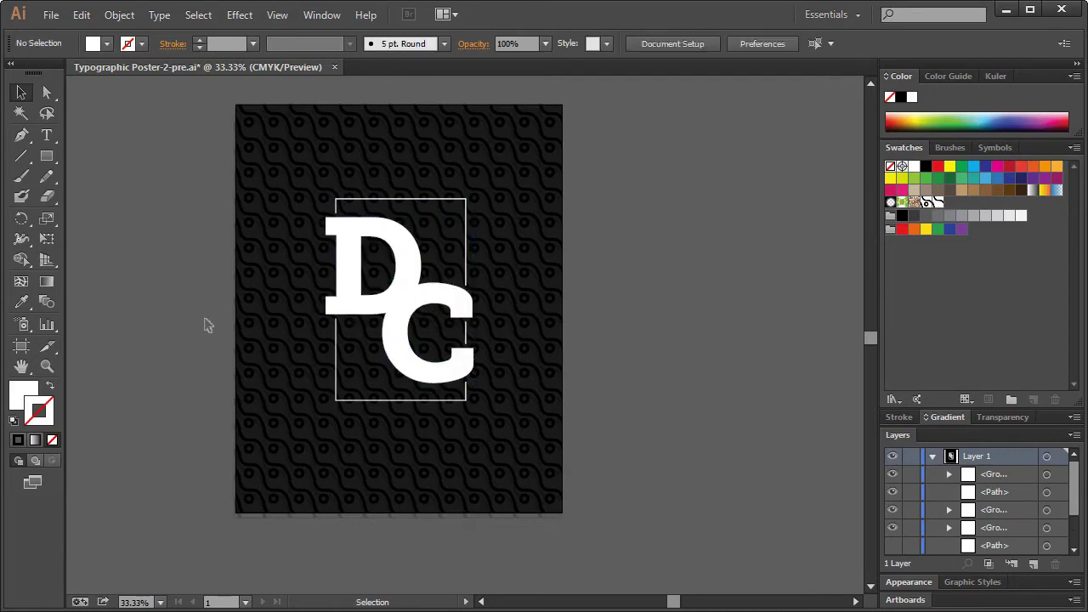
- Examine up close the area where the D and C overlap
click(48, 366)
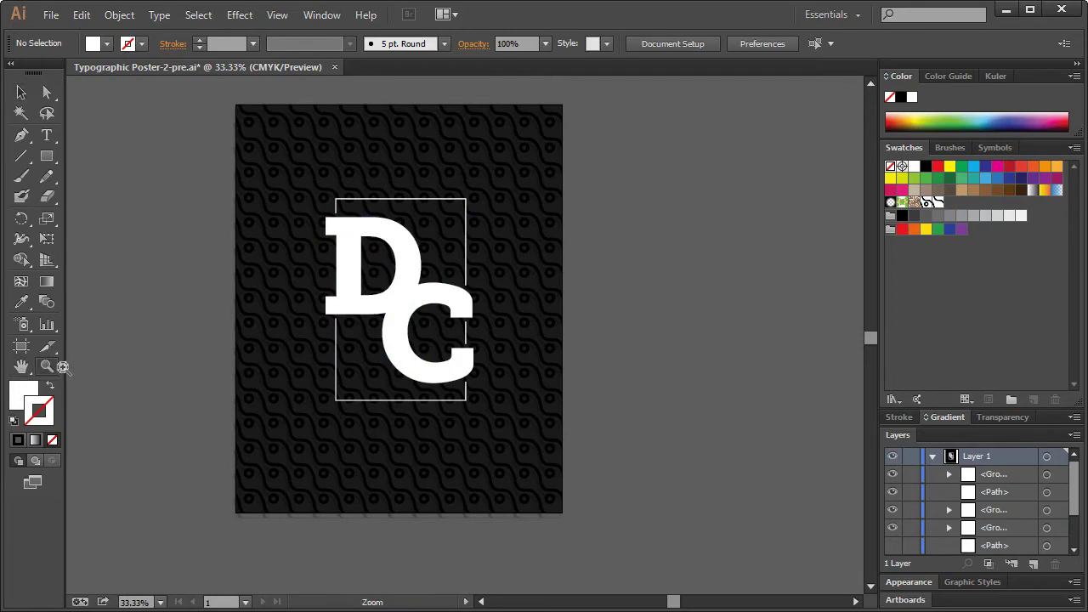
click(414, 293)
click(470, 367)
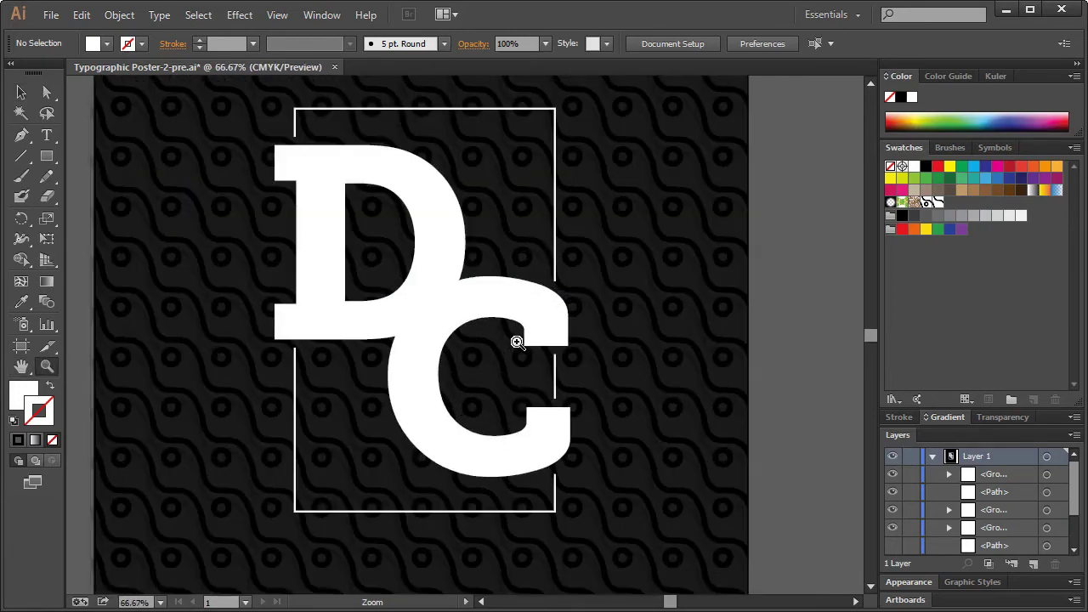
click(515, 340)
right_click(344, 338)
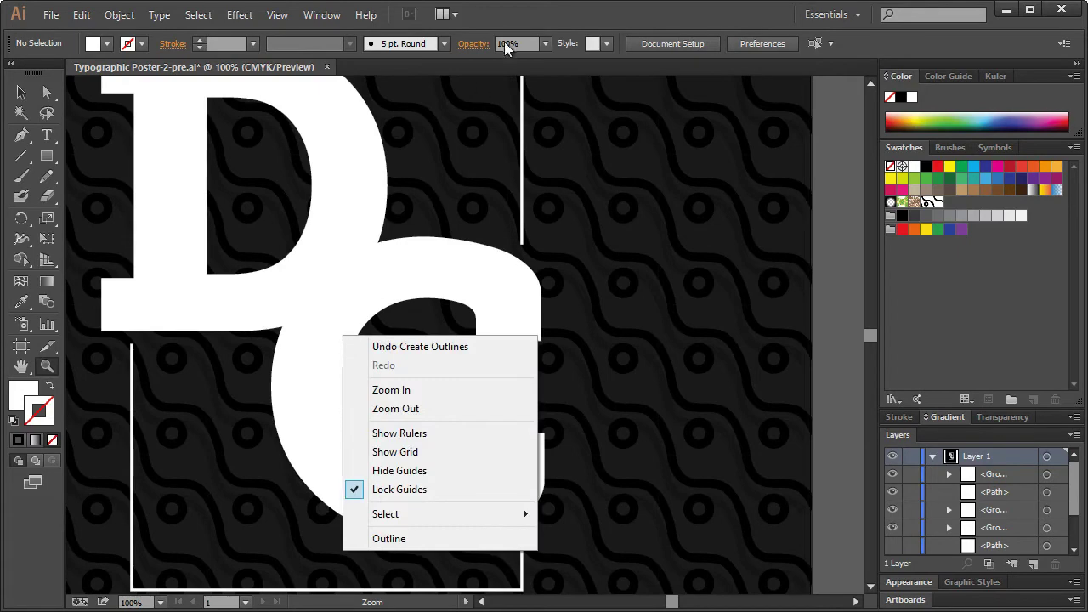
key(Escape)
alt+click(342, 275)
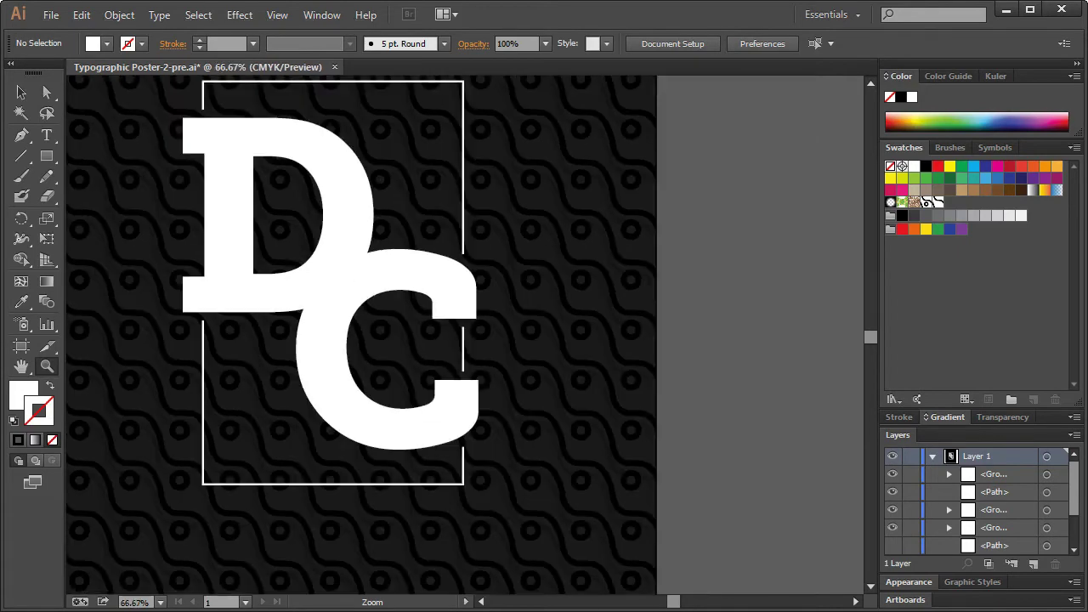
drag(675, 607, 670, 607)
scroll(535, 473, up, 3)
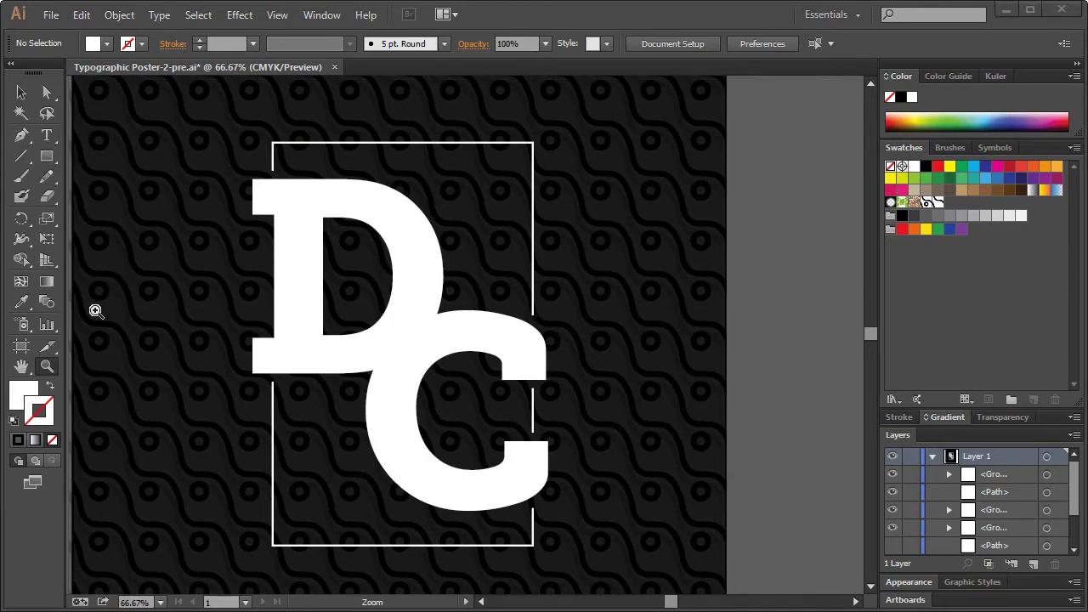
- Draw a closed white Pen shape along the D's lower bowl curve, crossing the C's upper-left stroke and ending just outside it
click(34, 391)
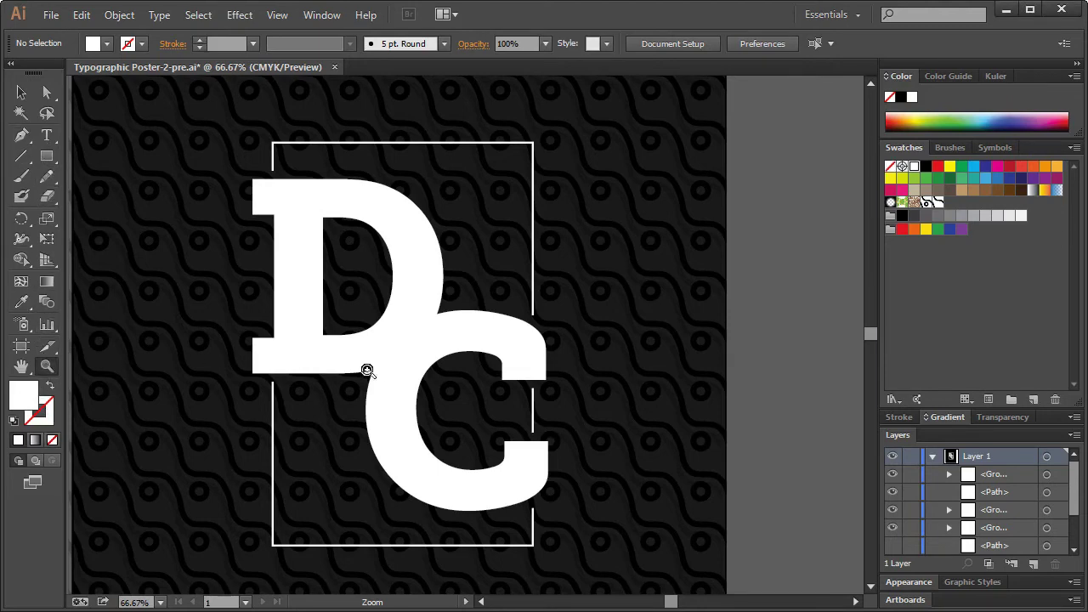
click(408, 375)
click(487, 332)
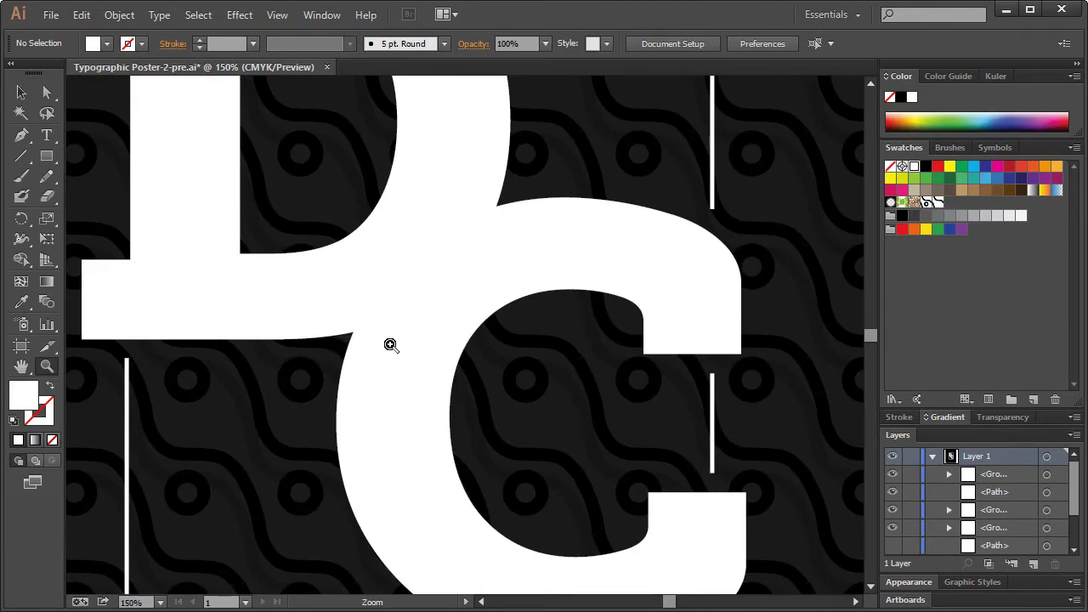
click(22, 137)
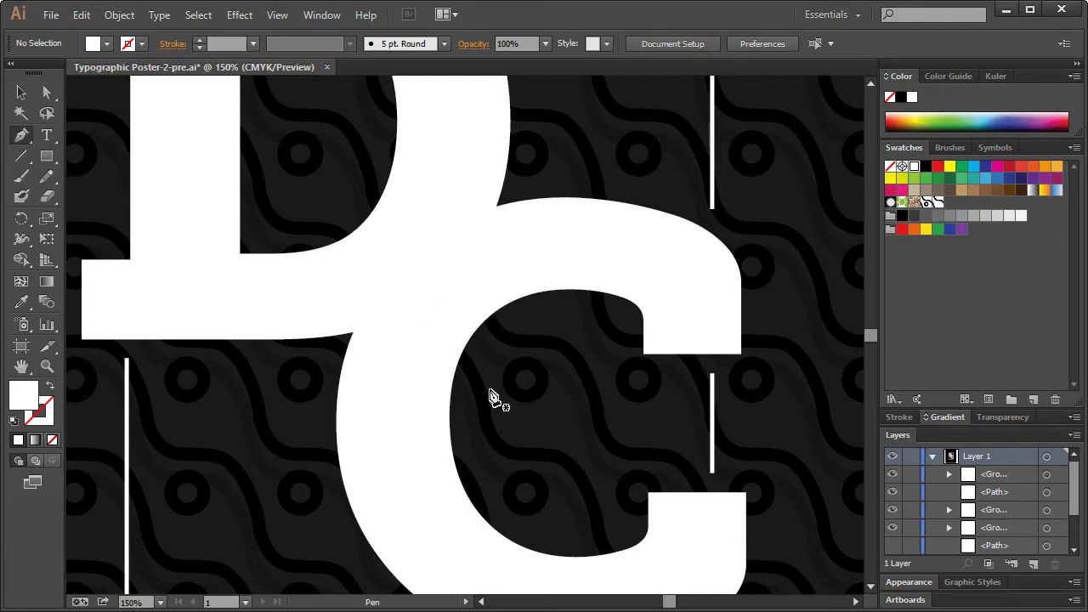
click(346, 337)
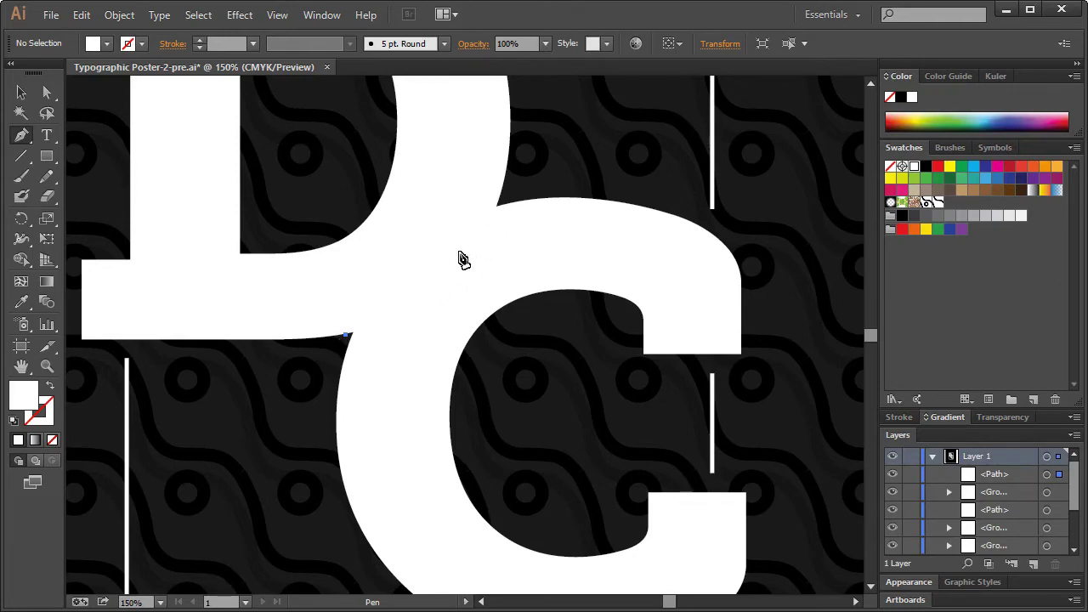
drag(441, 271, 480, 228)
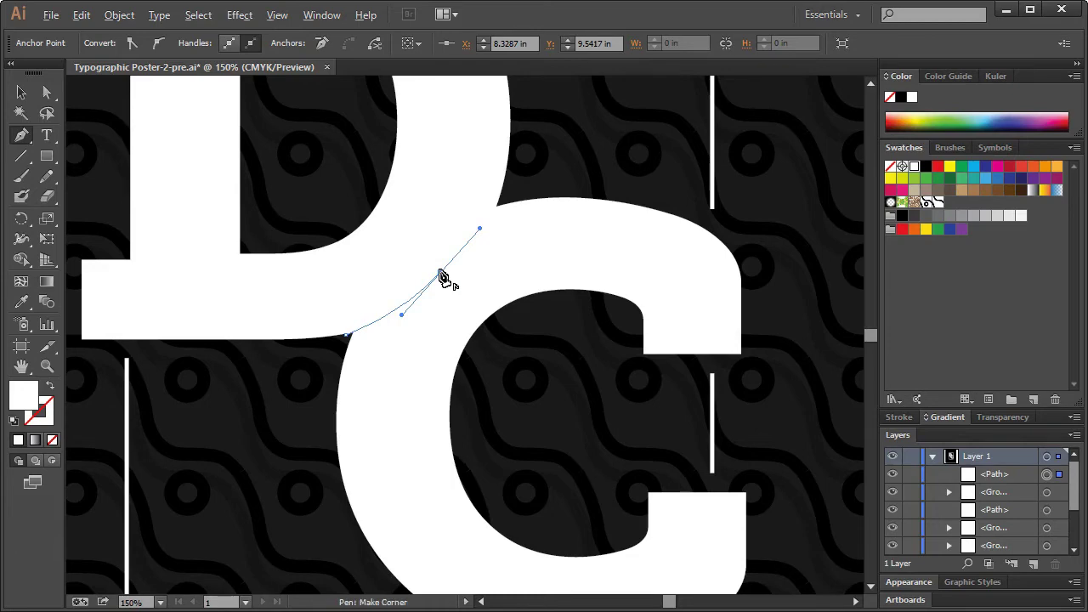
click(440, 273)
click(316, 402)
drag(310, 414, 233, 437)
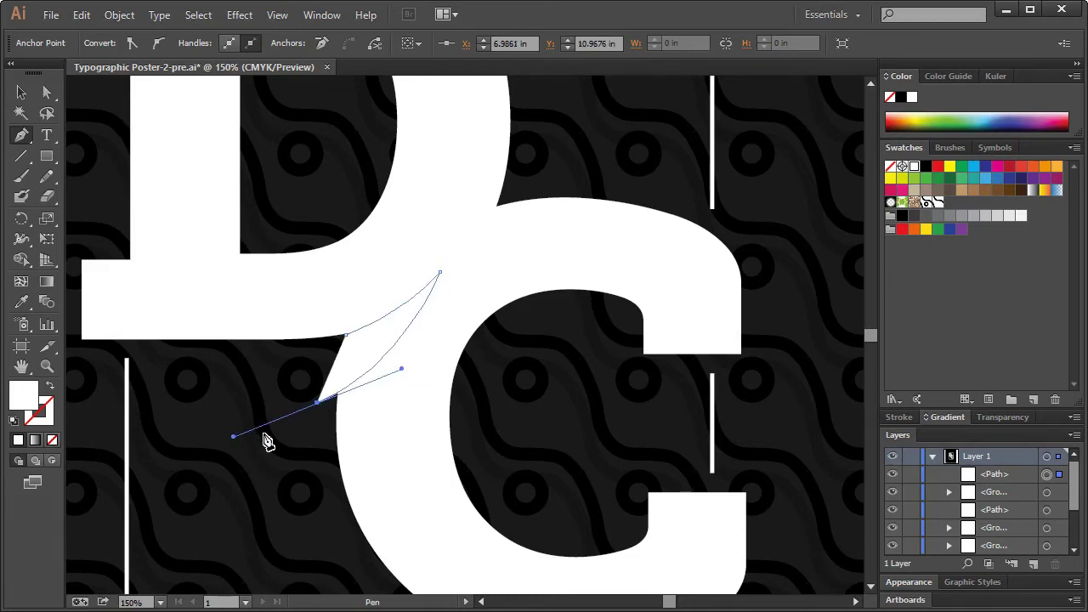
click(347, 337)
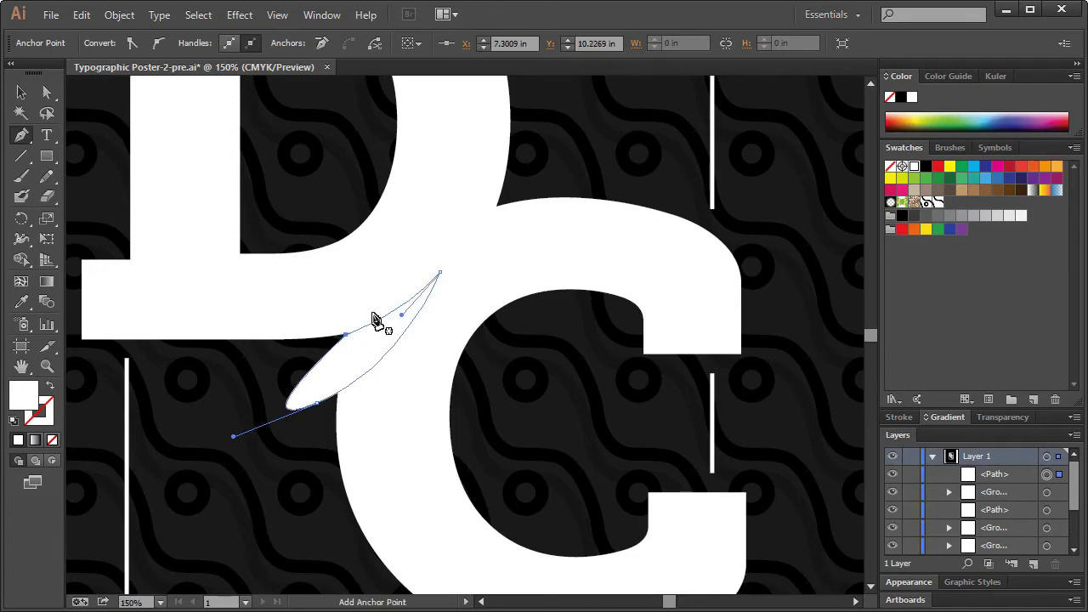
click(22, 92)
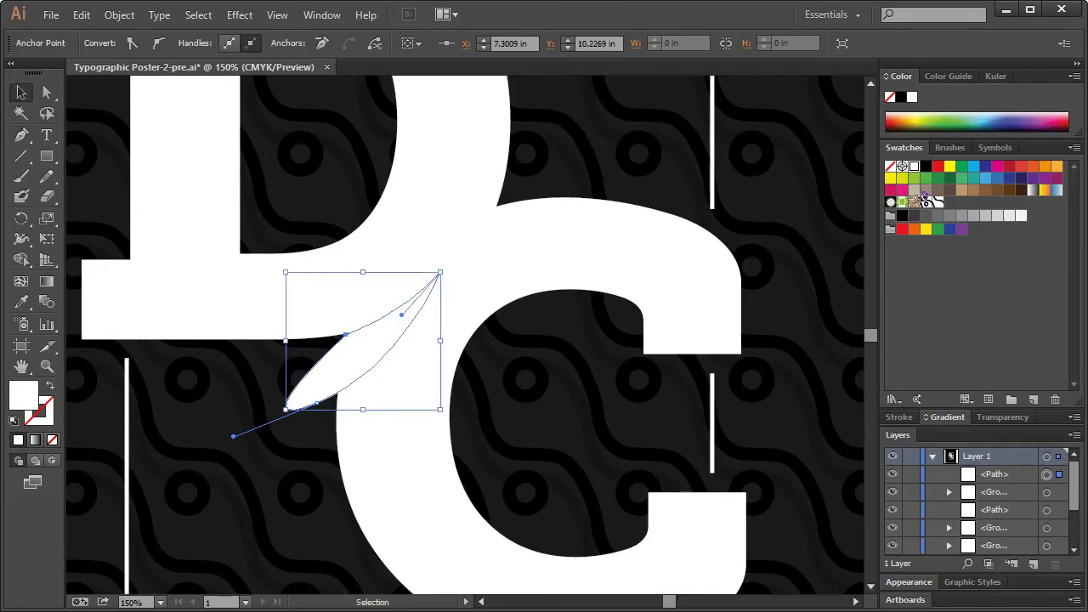
- Fill the curved Pen shape with black and unite the D and C outlines into one shape with Pathfinder
click(926, 166)
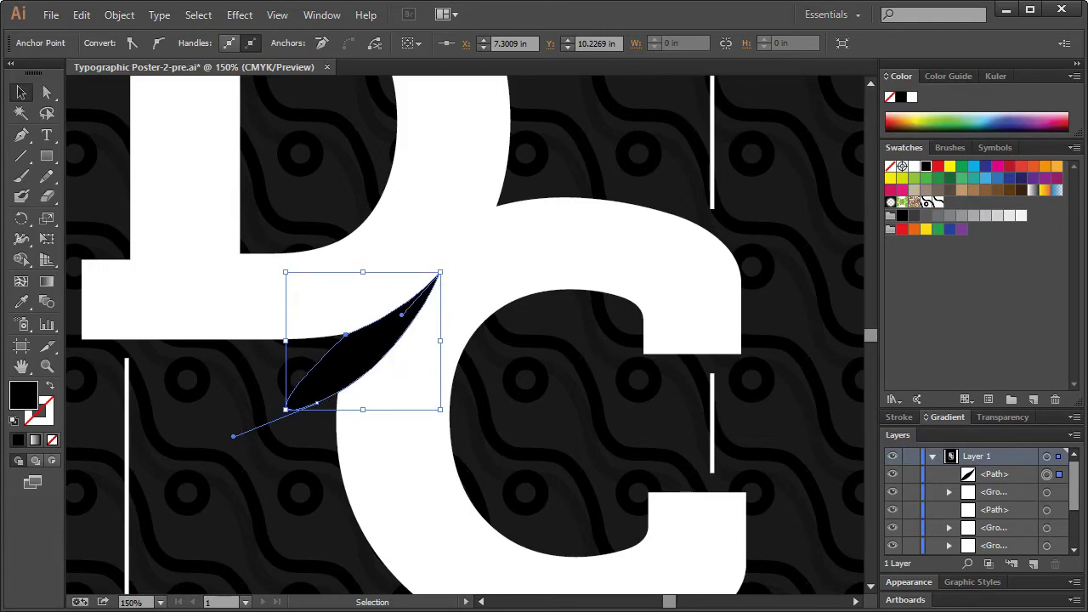
click(549, 253)
shift+click(479, 151)
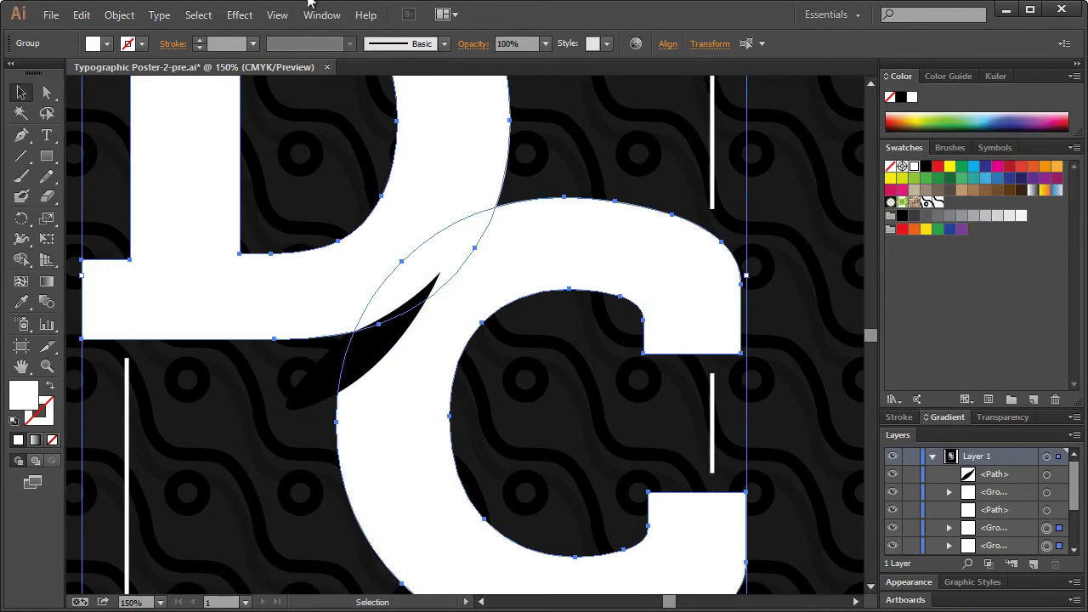
click(275, 17)
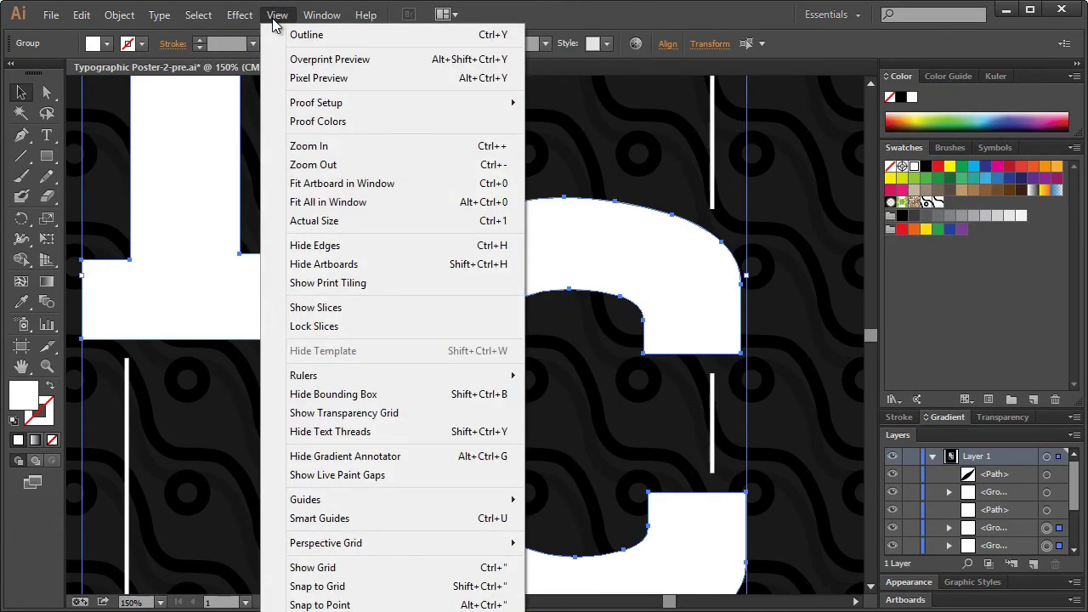
mouse_move(246, 22)
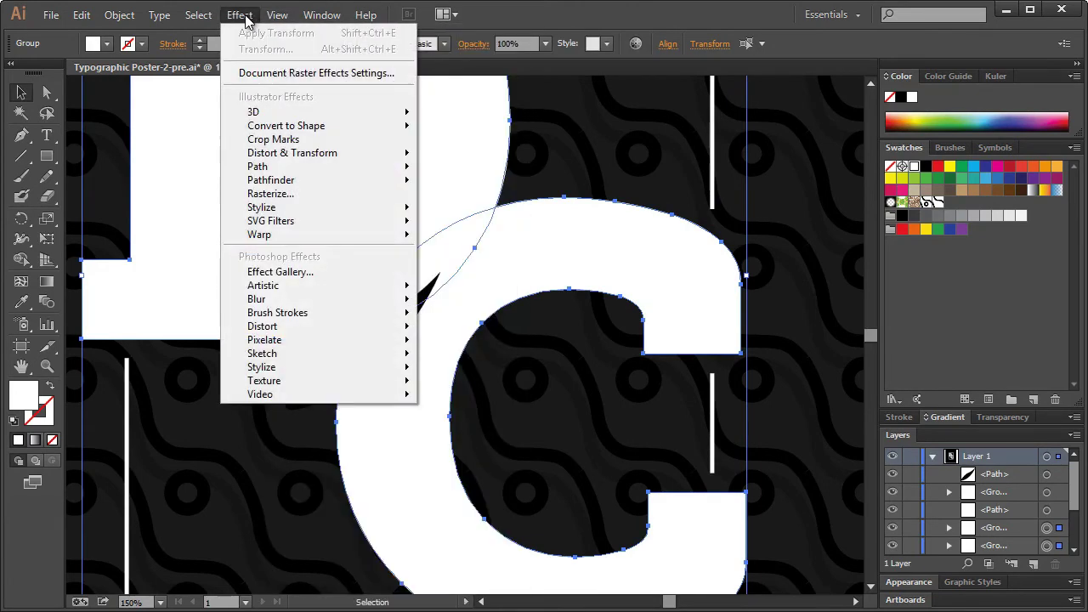
mouse_move(321, 15)
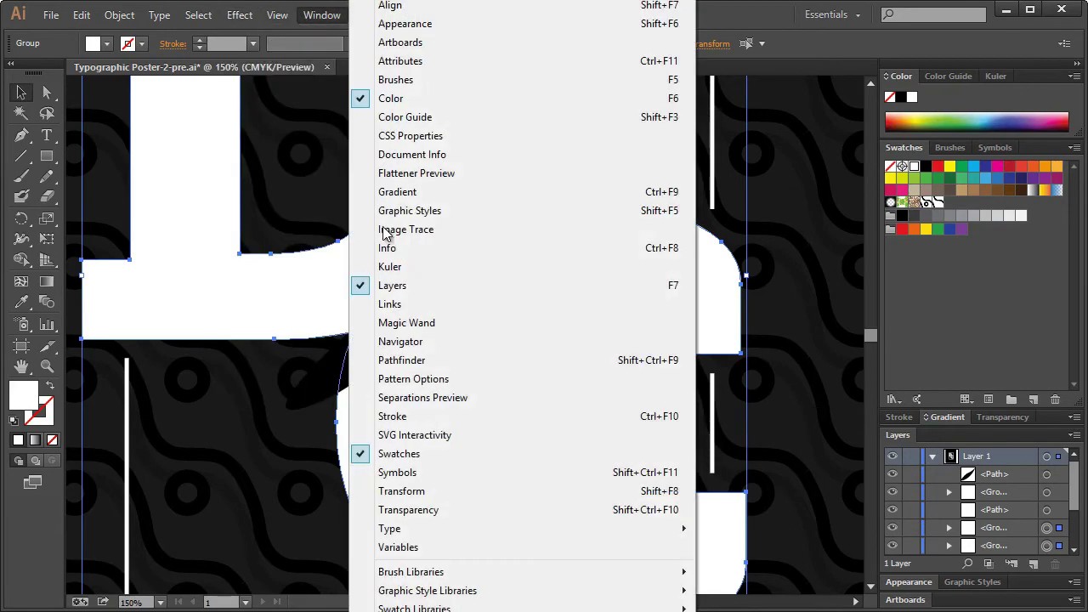
click(417, 362)
alt+click(673, 260)
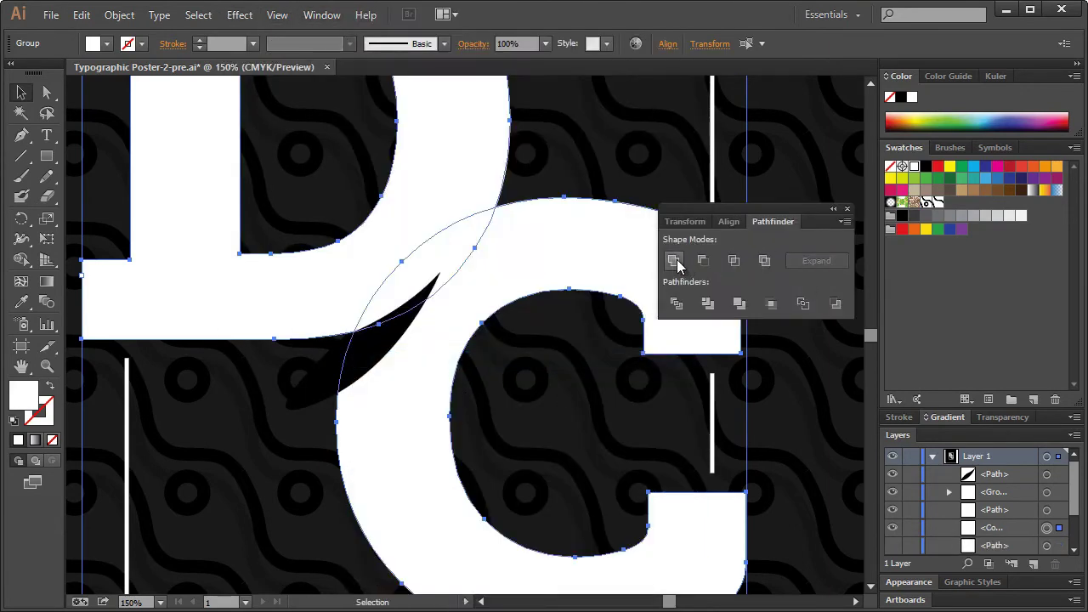
- Subtract the black Pen shape from the united D and C with Pathfinder's Minus Front
click(377, 342)
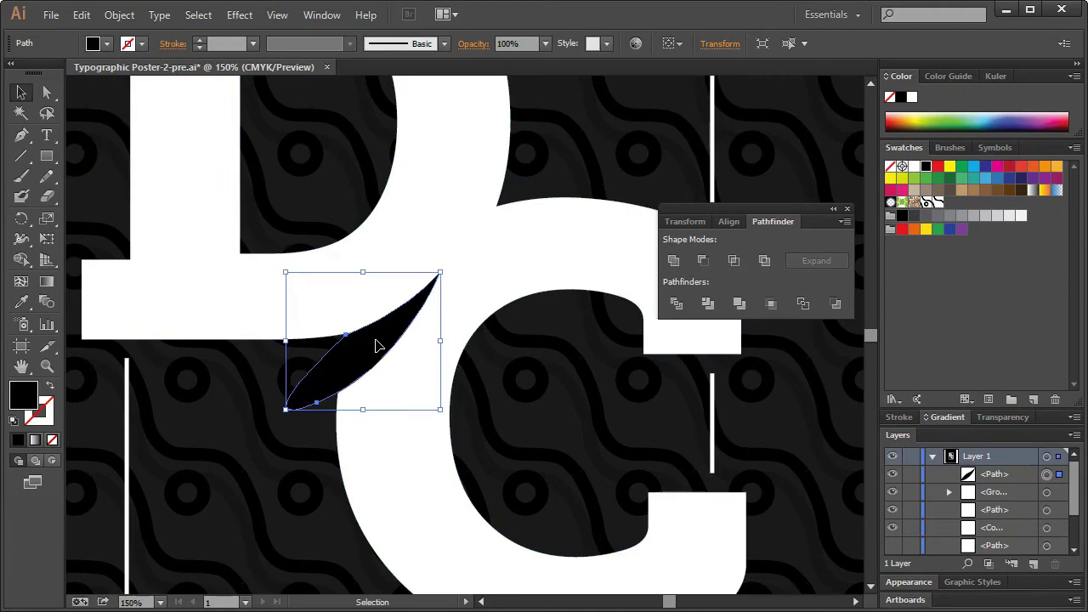
shift+click(483, 286)
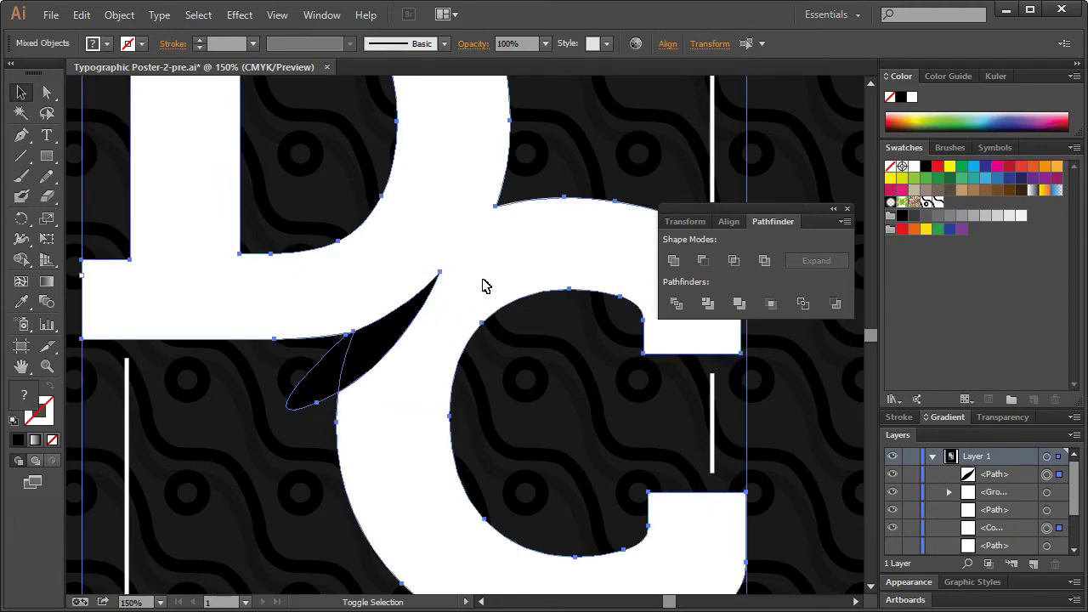
click(702, 260)
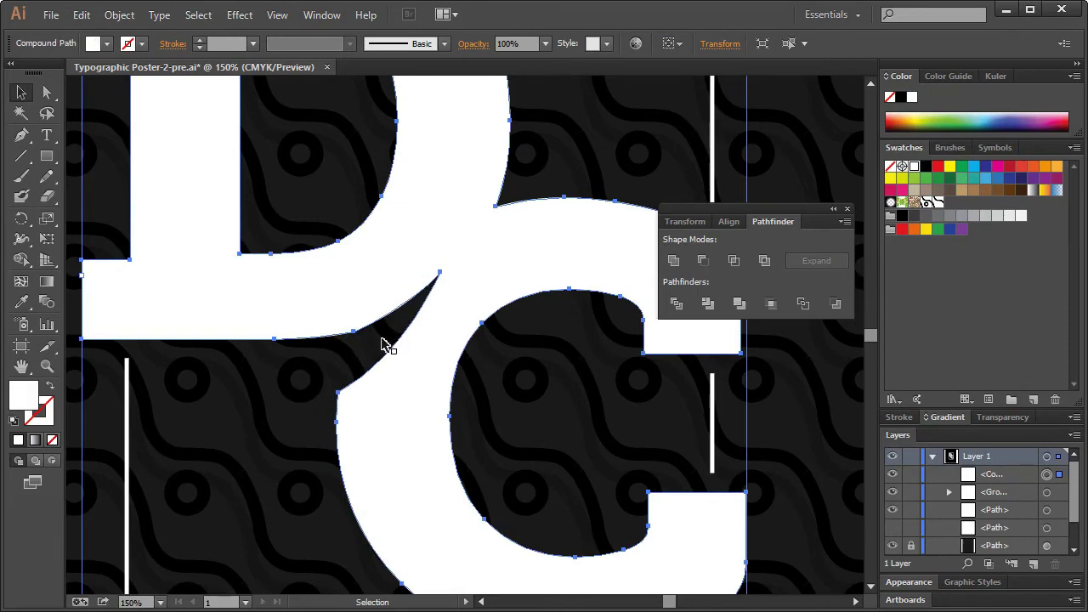
click(577, 160)
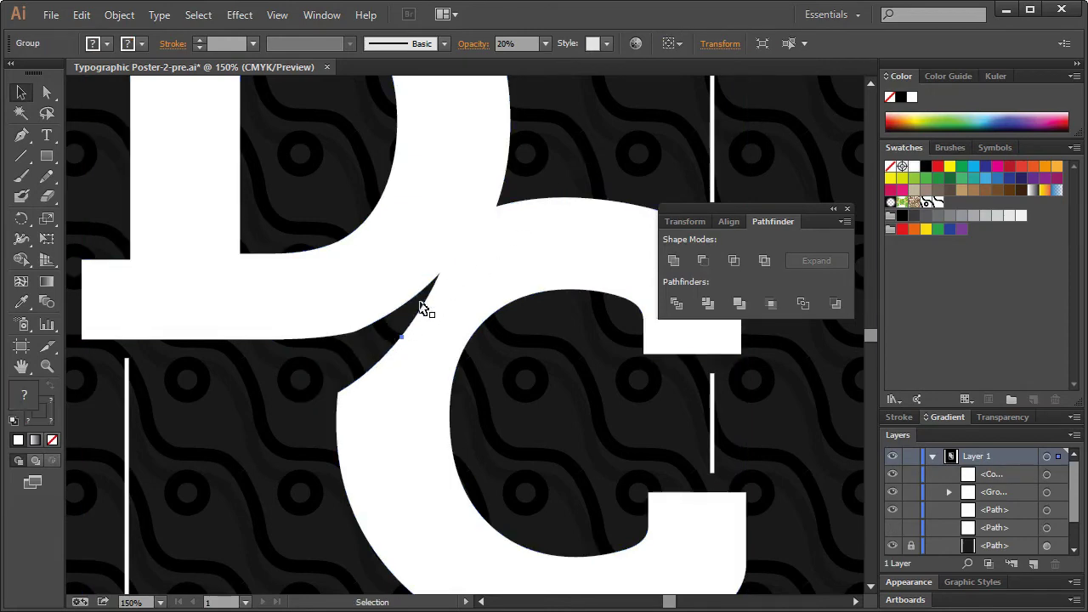
- Start a Pen path on the upper inner curve of the D's bowl at 200% zoom
key(ctrl+minus)
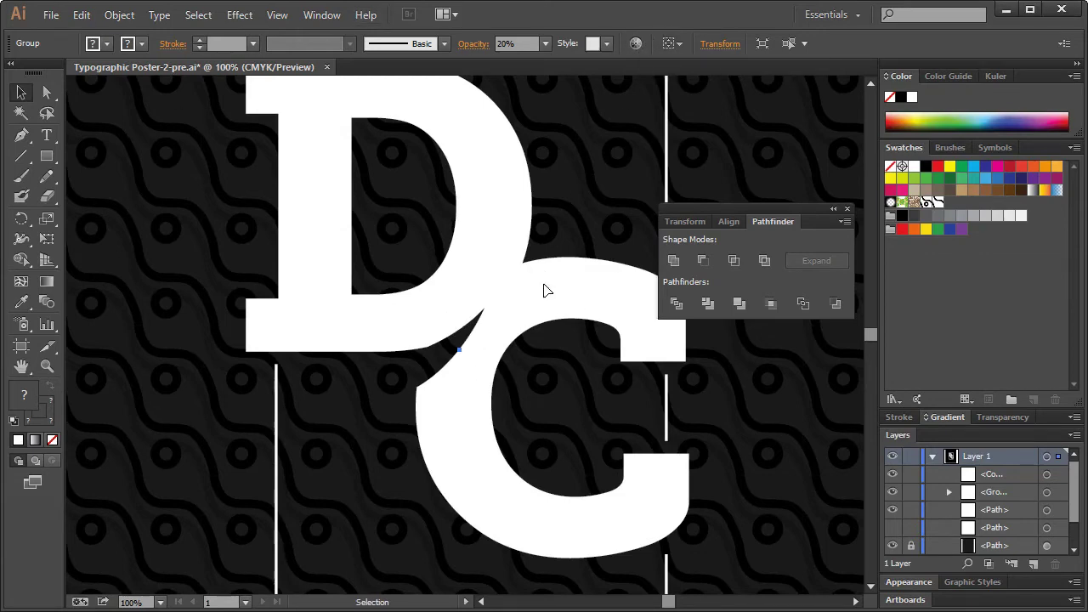
scroll(547, 292, up, 3)
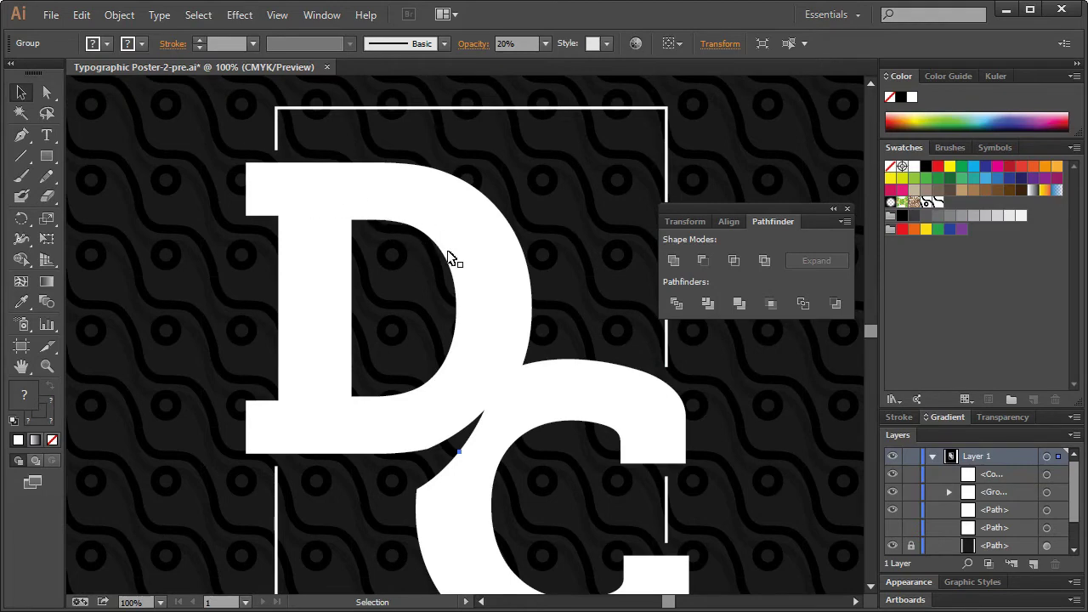
scroll(448, 257, down, 2)
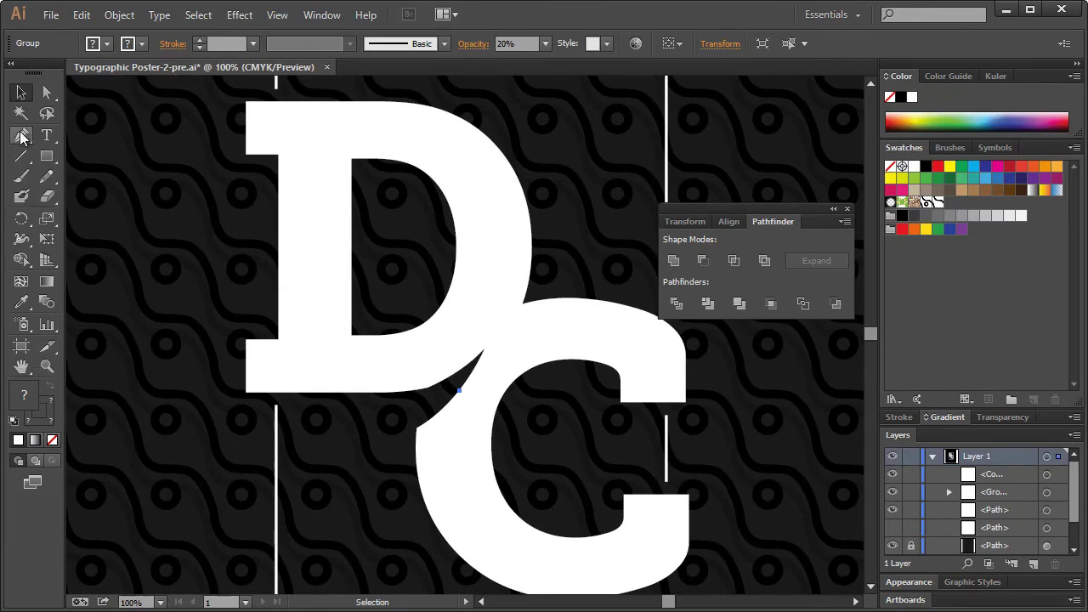
click(48, 367)
scroll(372, 205, up, 3)
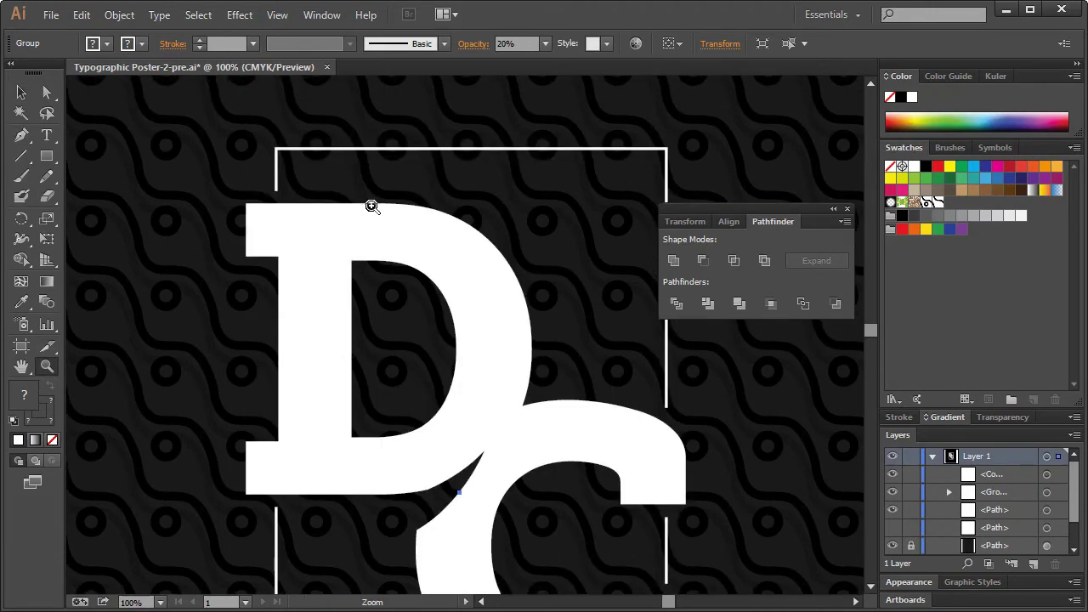
click(363, 273)
click(556, 369)
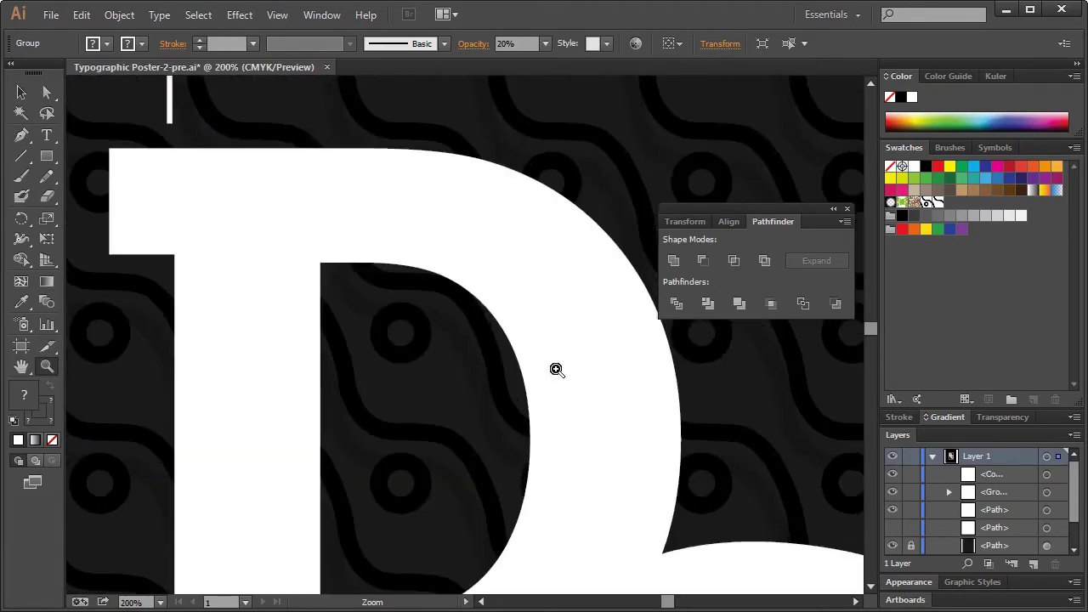
click(22, 136)
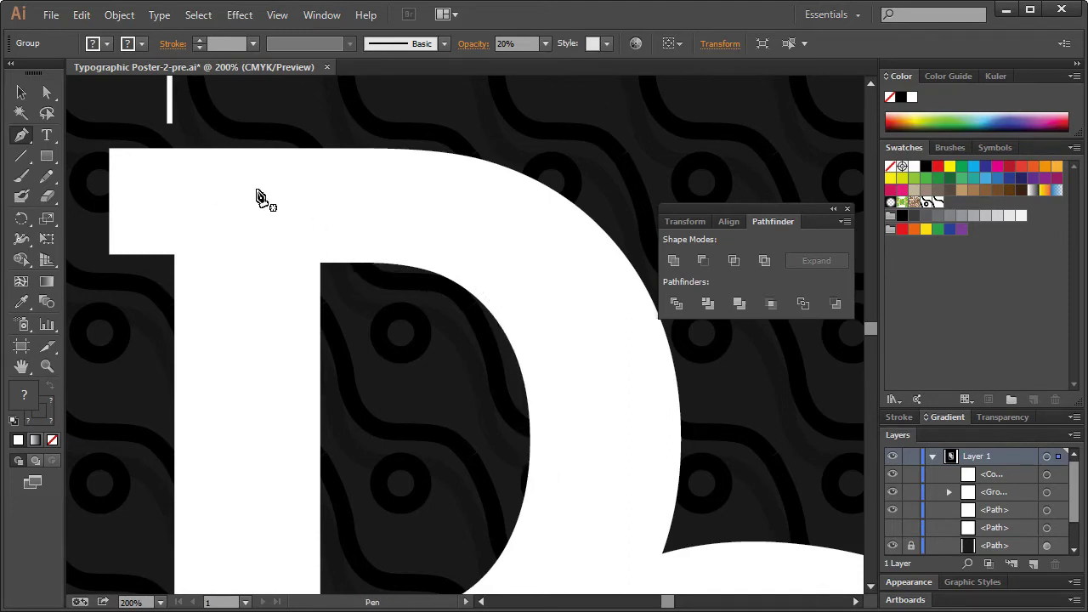
click(497, 324)
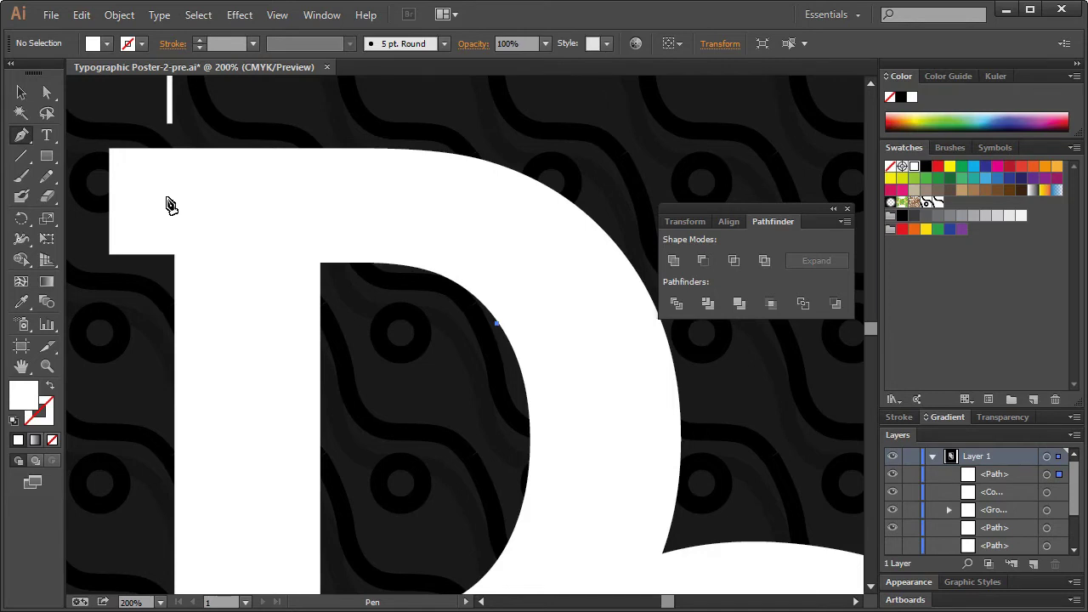
drag(168, 196, 247, 176)
key(ctrl+z)
key(ctrl+z)
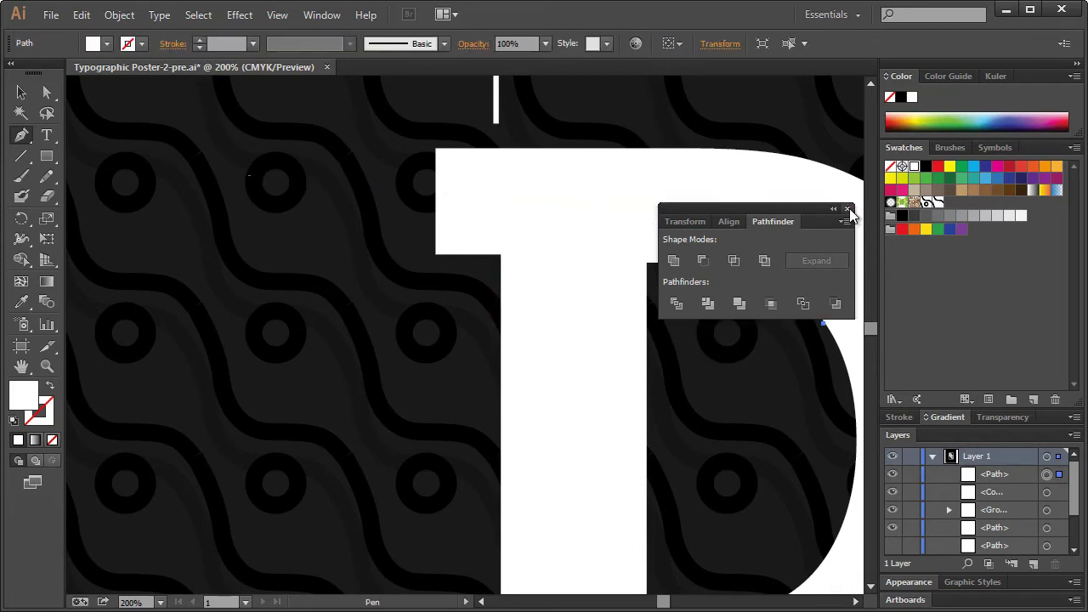
- Curve the Pen path into the D's upper-left serif and back past the stem's inner edge, closing it at its start point
click(846, 209)
drag(665, 602, 665, 601)
drag(403, 185, 128, 195)
click(403, 185)
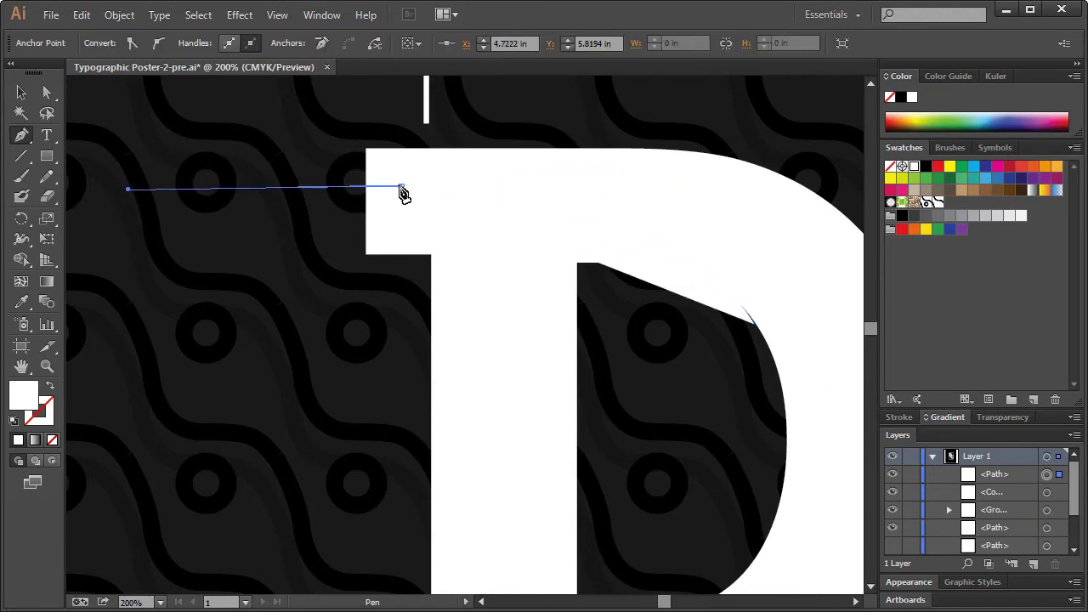
click(403, 185)
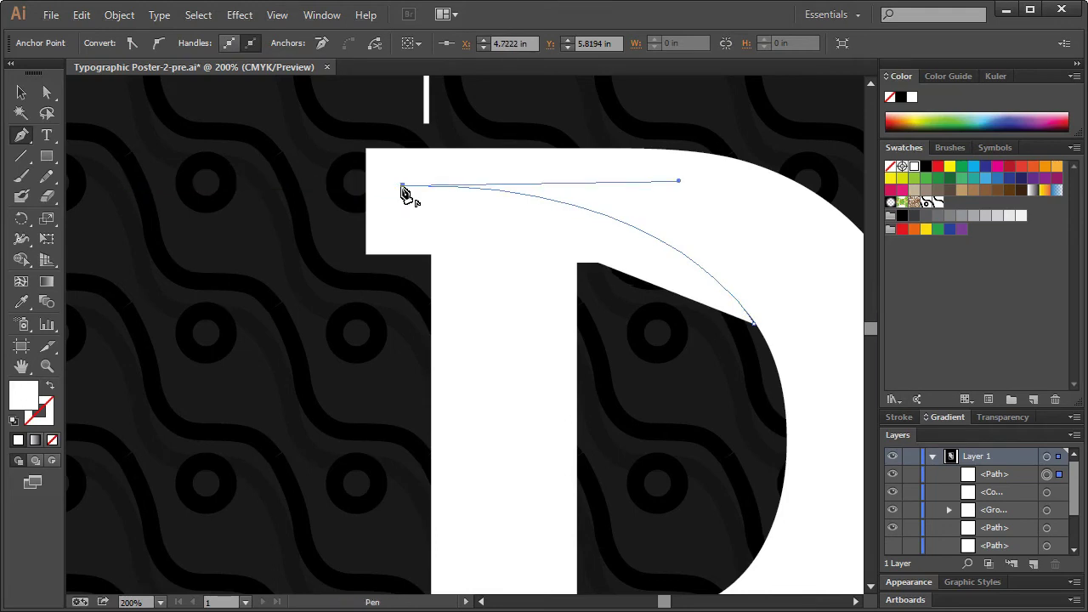
drag(583, 272, 645, 361)
click(754, 325)
key(v)
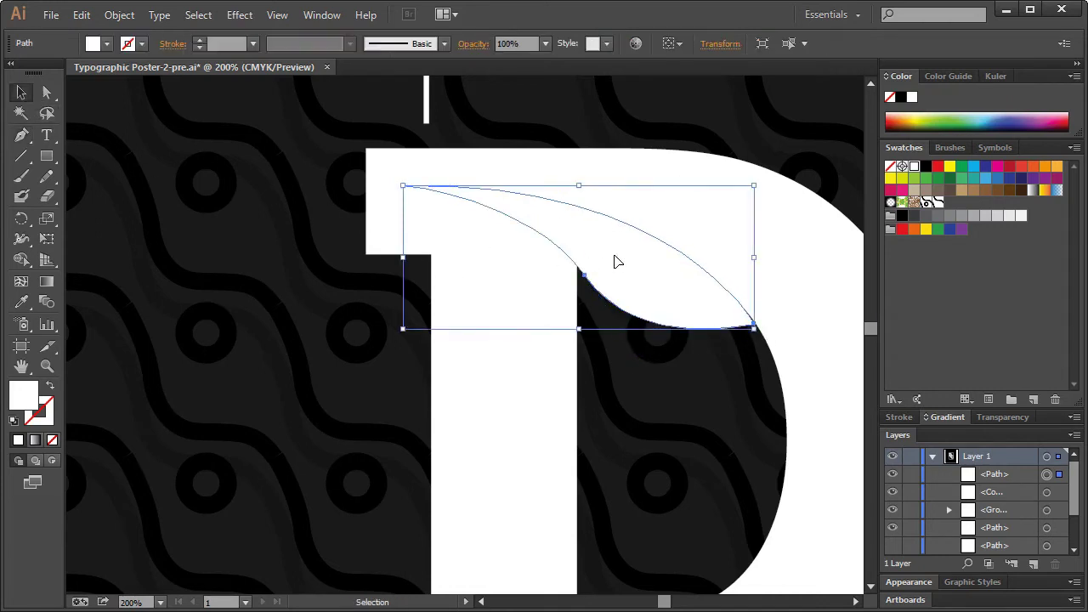
- Subtract the closed Pen shape from the D's upper part with Pathfinder's Minus Front
shift+click(641, 205)
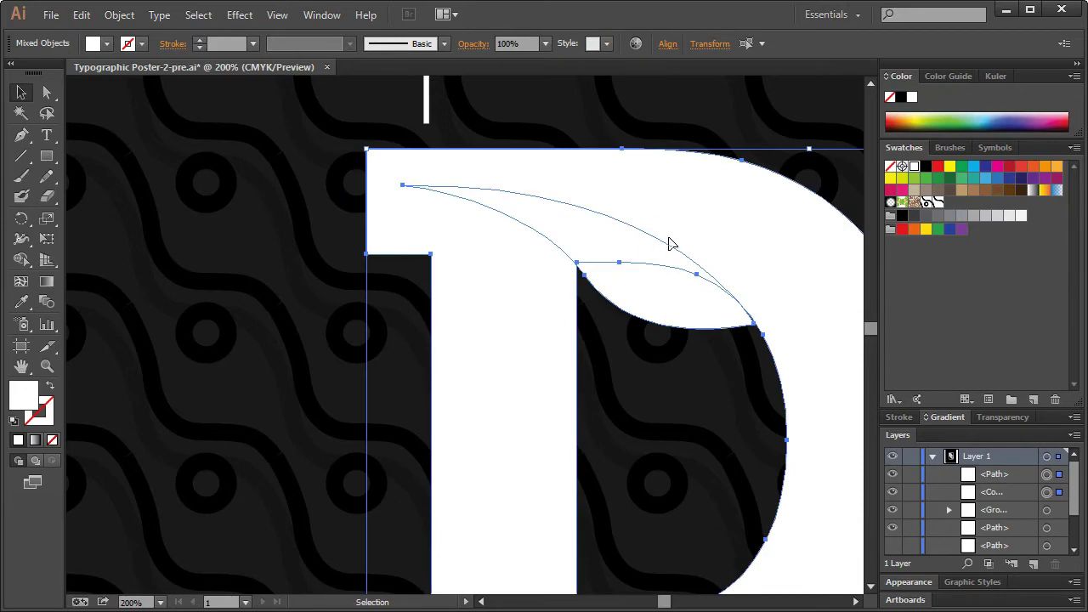
click(322, 14)
click(468, 359)
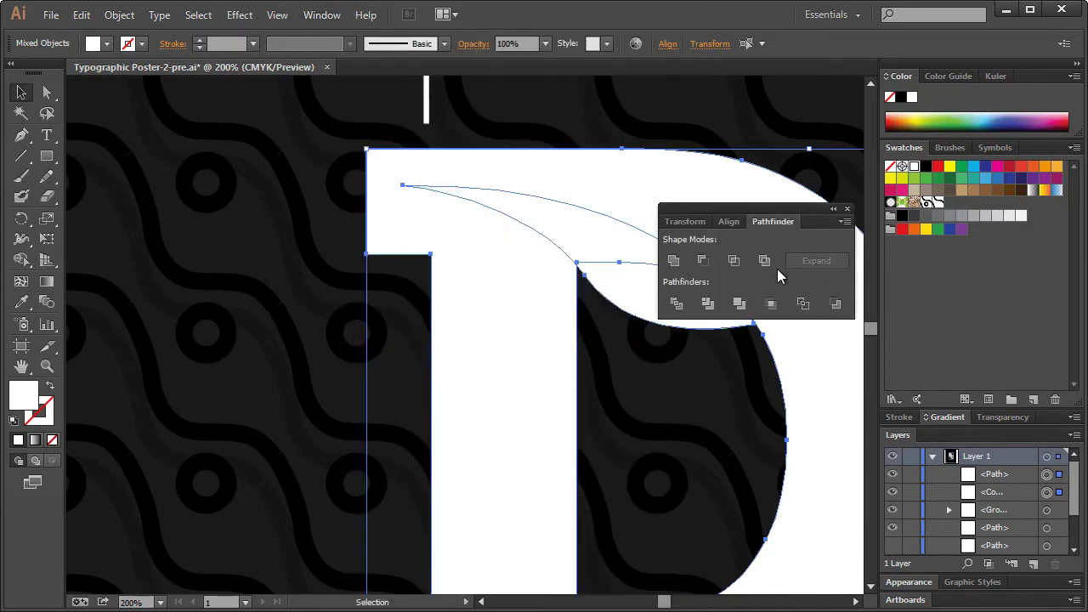
click(702, 260)
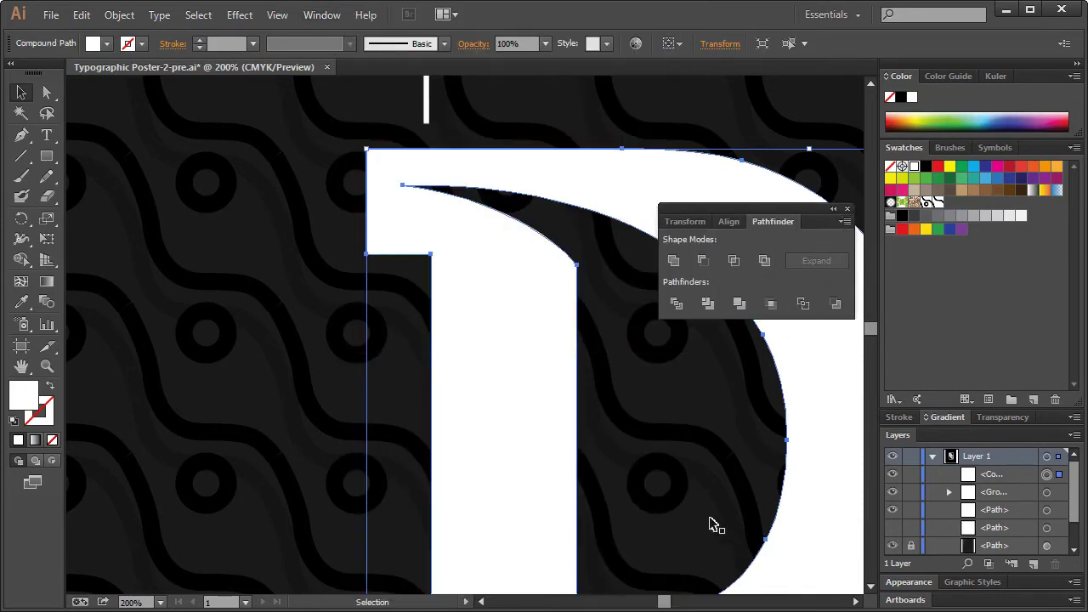
- Review the combined DC lettering on the poster and examine the C's inner curve up close
scroll(602, 478, down, 3)
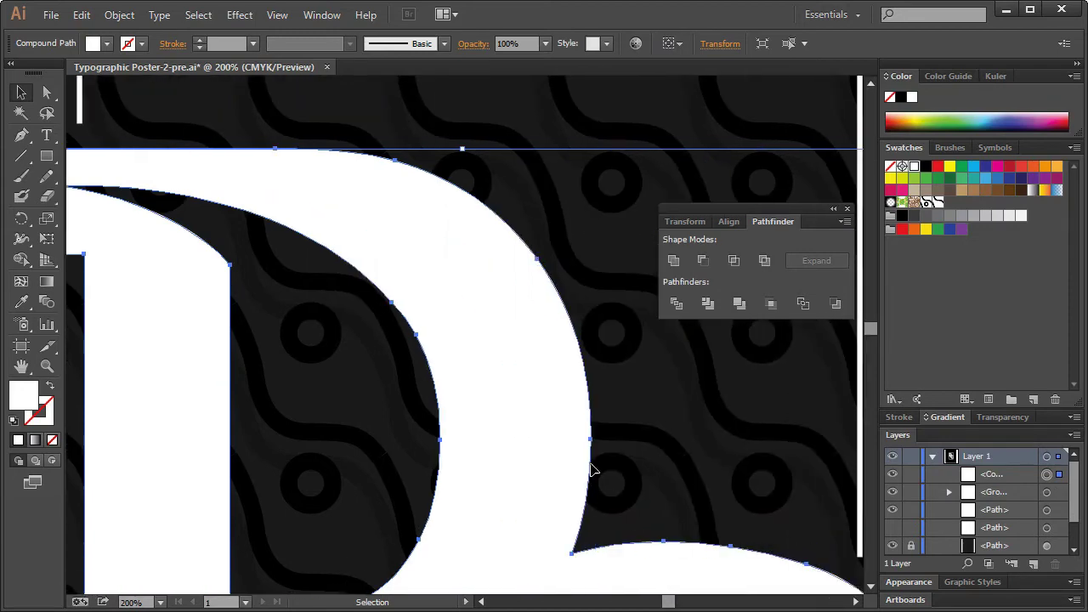
scroll(561, 419, down, 1)
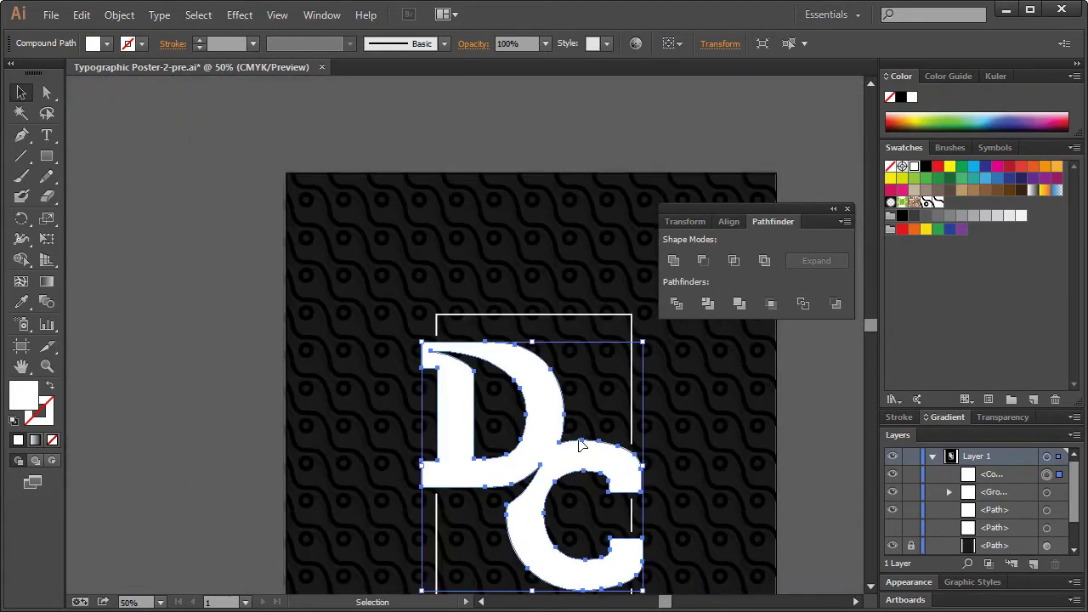
key(space)
drag(692, 483, 639, 363)
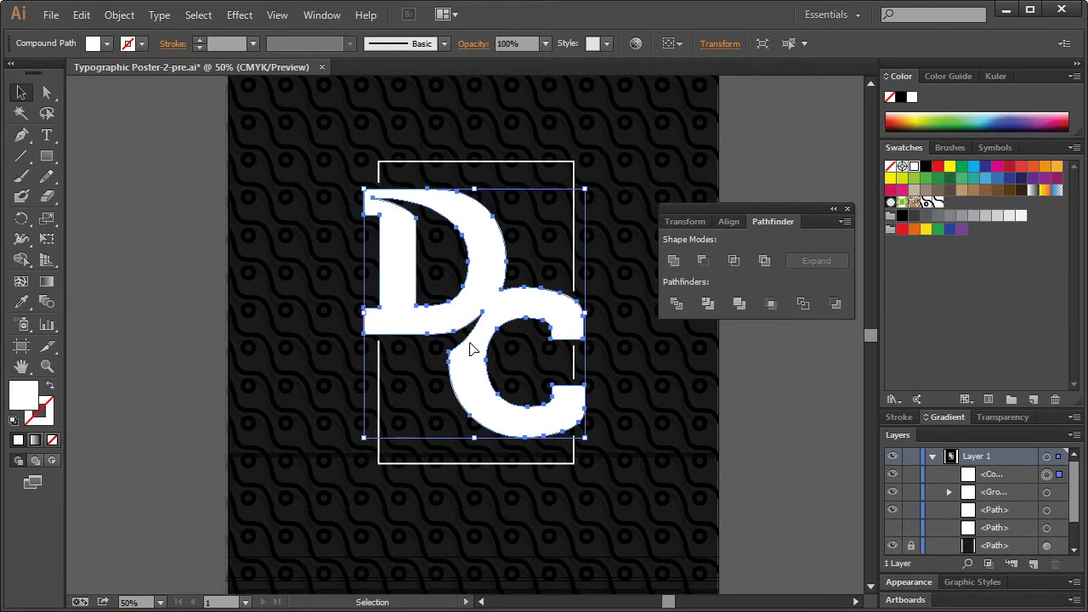
click(516, 362)
click(46, 366)
click(518, 391)
click(519, 391)
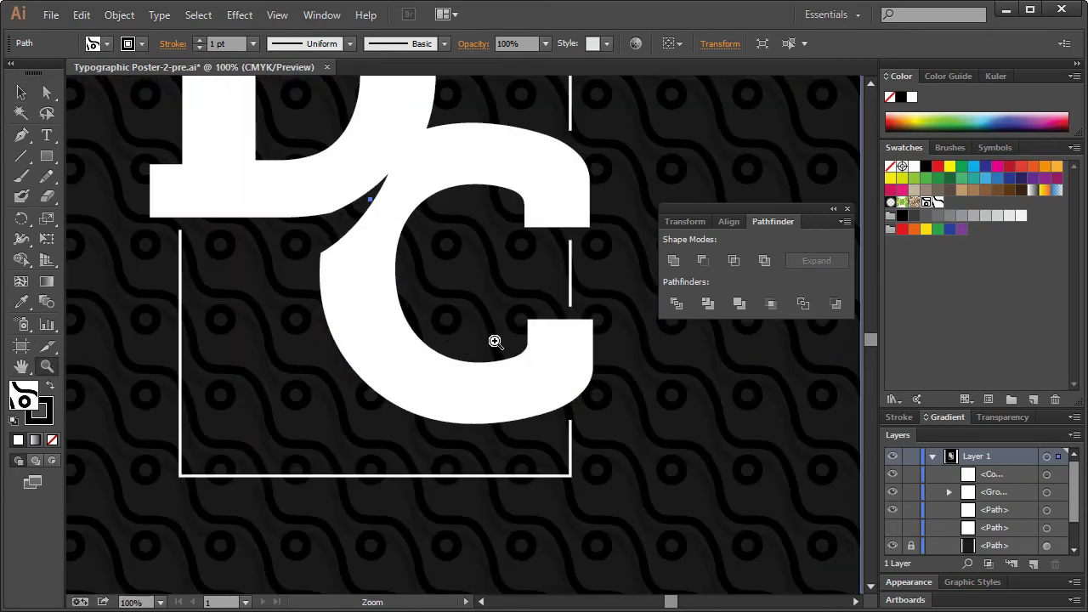
click(420, 306)
- Draw a closed Pen shape from the C's upper inner curve to a point inside its left stroke and back through the opening
click(21, 134)
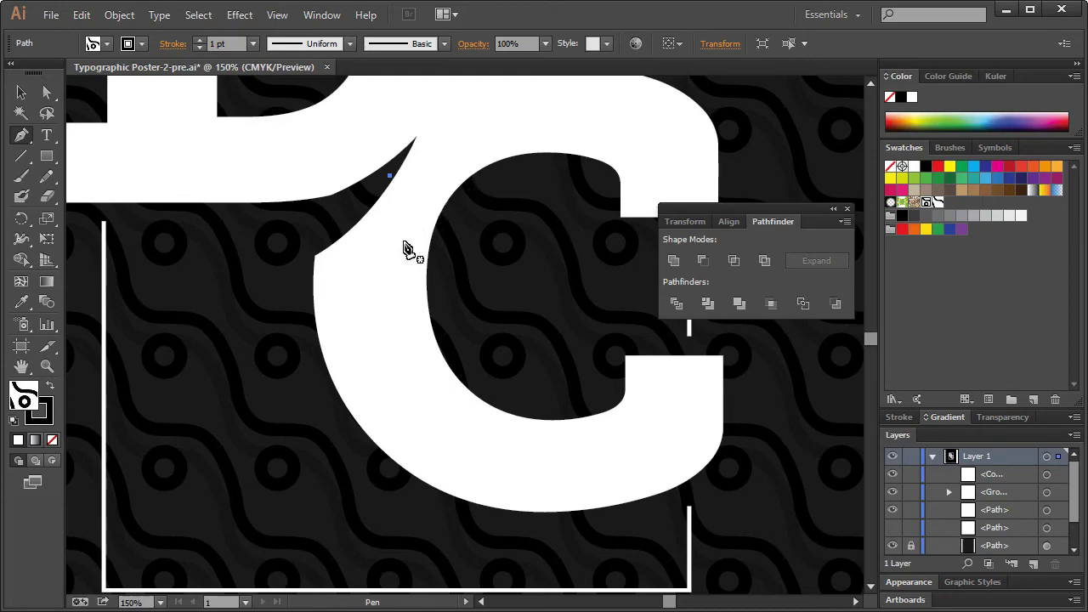
click(522, 156)
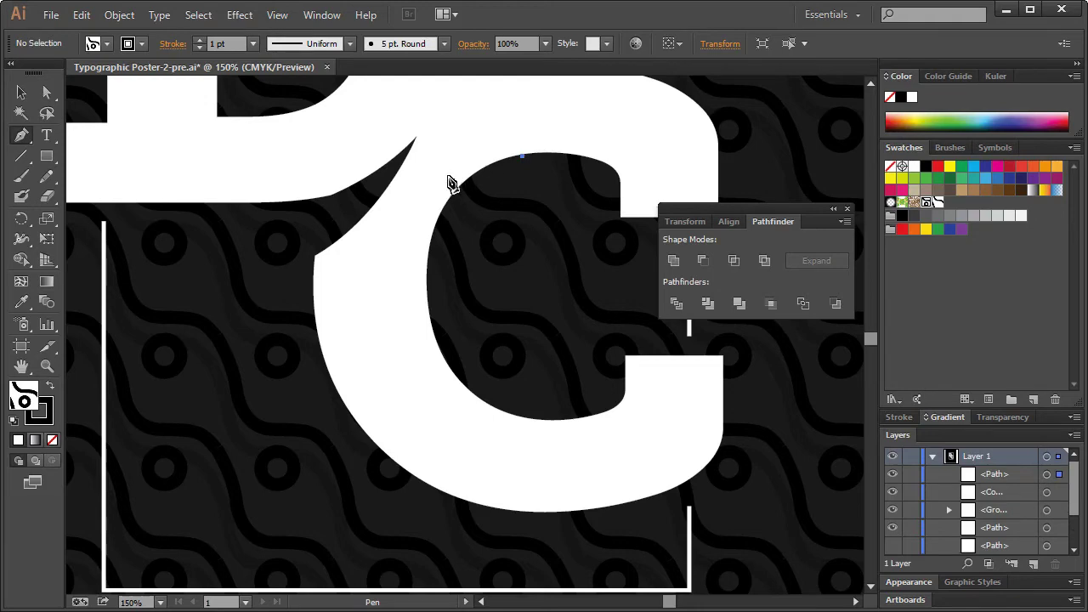
drag(373, 319, 313, 486)
click(372, 319)
drag(470, 253, 531, 249)
click(470, 254)
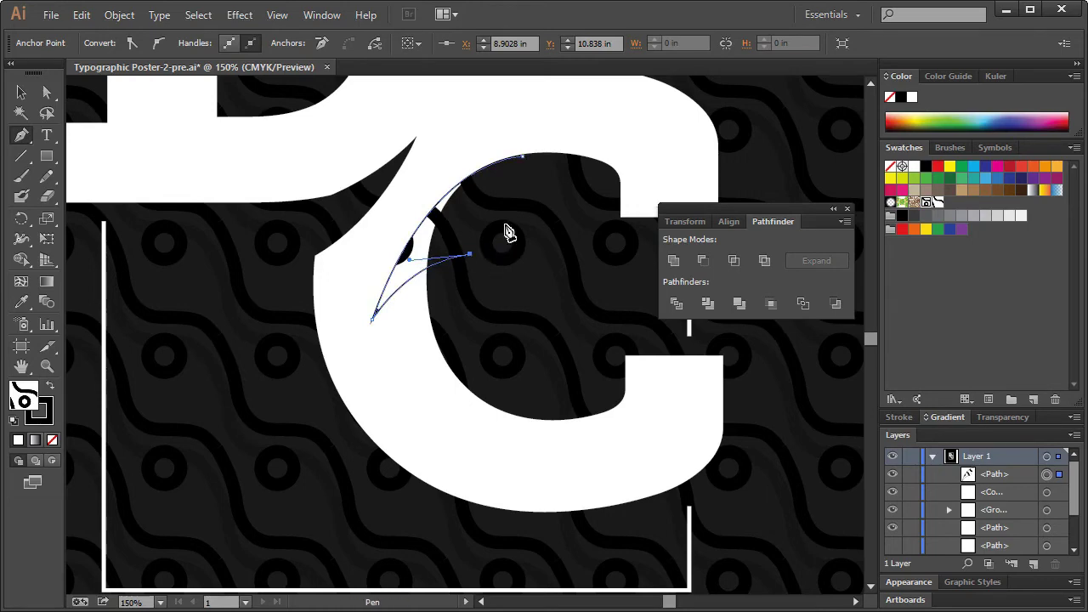
click(525, 161)
key(v)
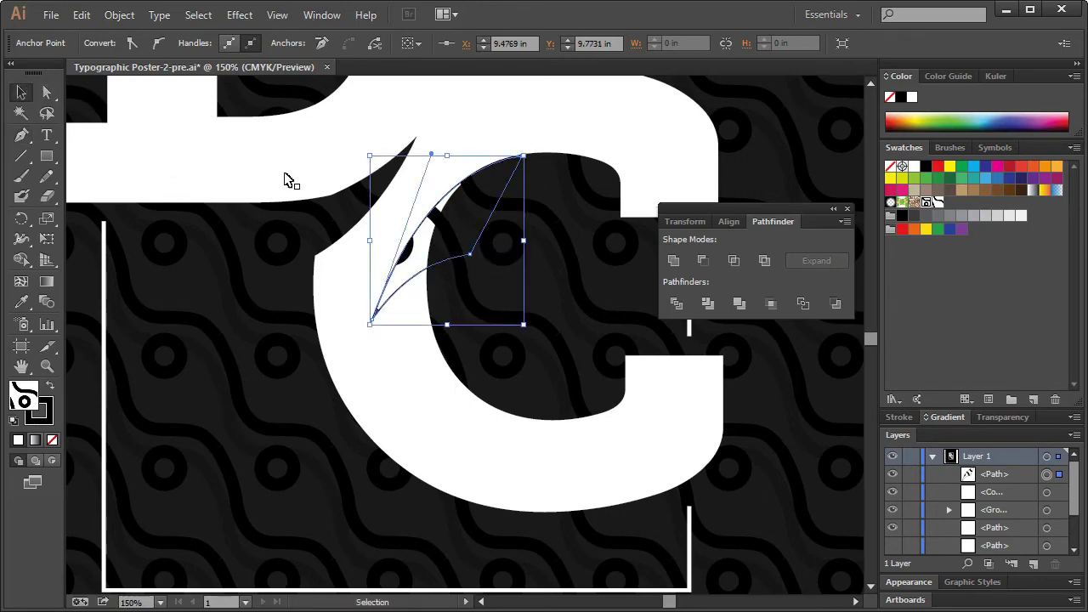
- Subtract the pointed Pen shape from the C's left stroke with Pathfinder's Minus Front
shift+click(477, 134)
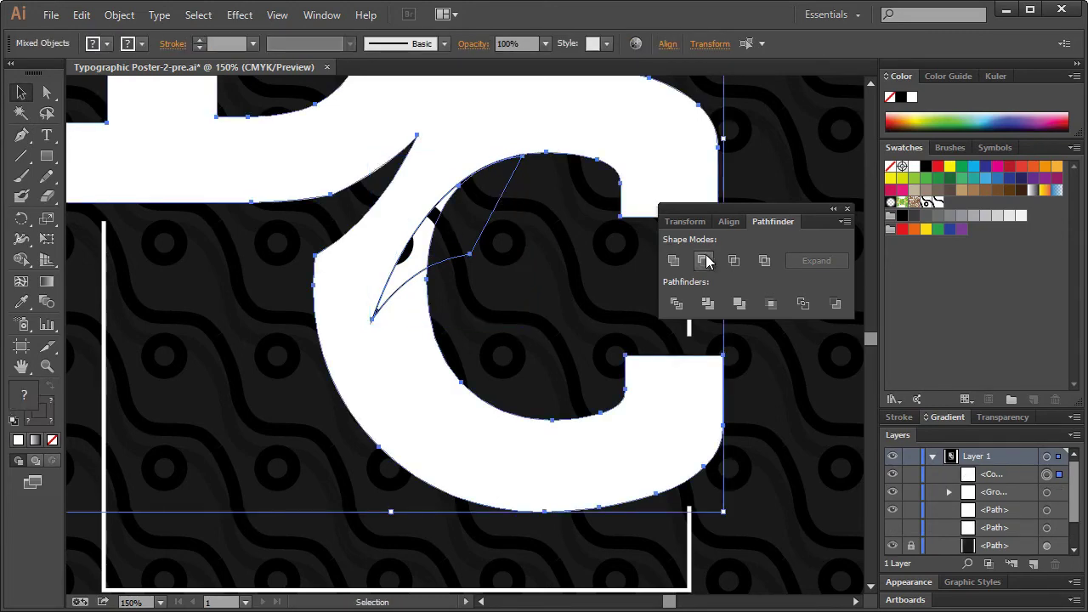
click(672, 260)
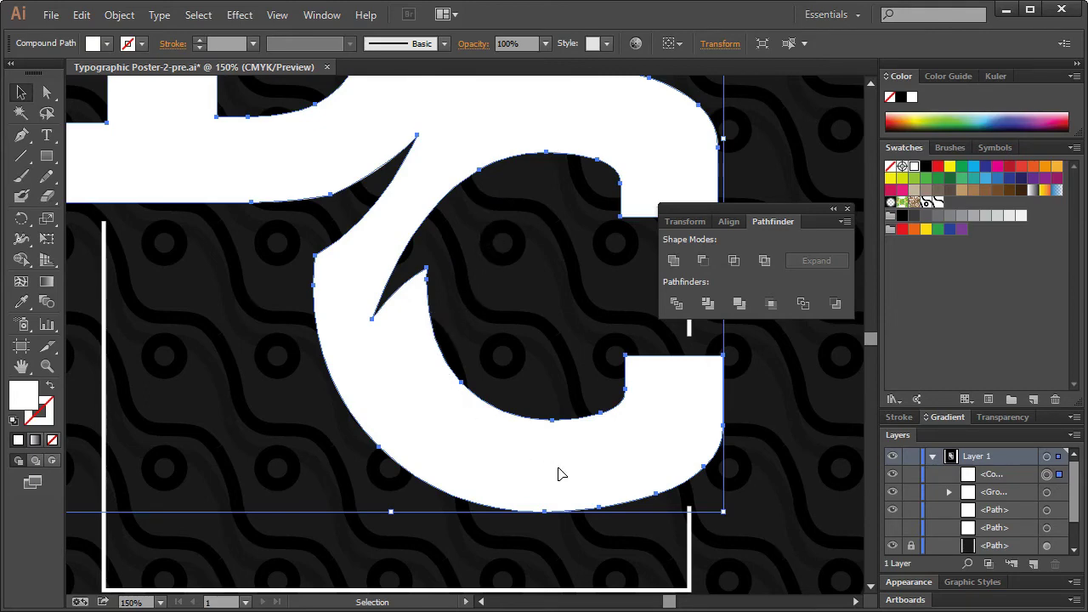
click(177, 214)
click(21, 135)
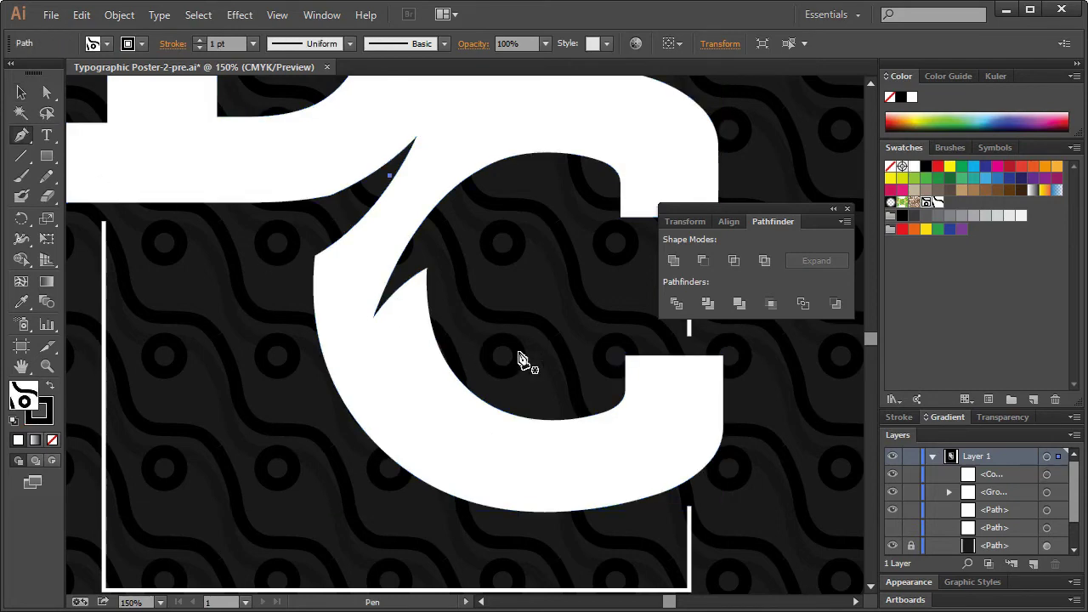
- Draw a closed Pen shape from the C's lower inner curve to a point inside its bottom stroke and back through the opening
click(455, 375)
drag(634, 455, 749, 442)
click(635, 455)
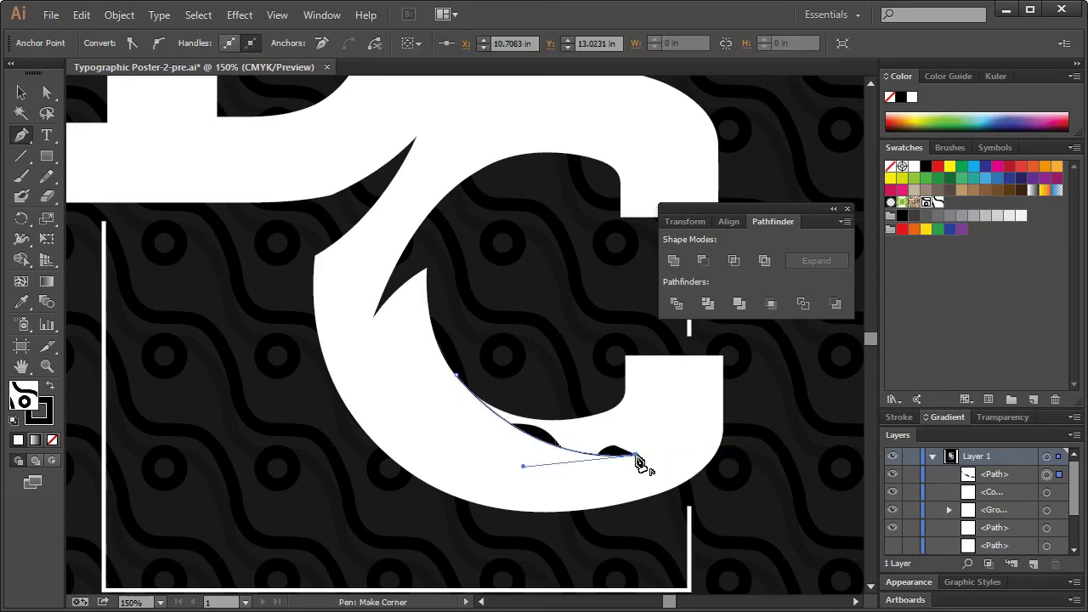
drag(547, 400, 528, 351)
click(549, 402)
click(456, 375)
- Subtract the pointed Pen shape from the C's bottom stroke with Pathfinder's Minus Front
click(21, 92)
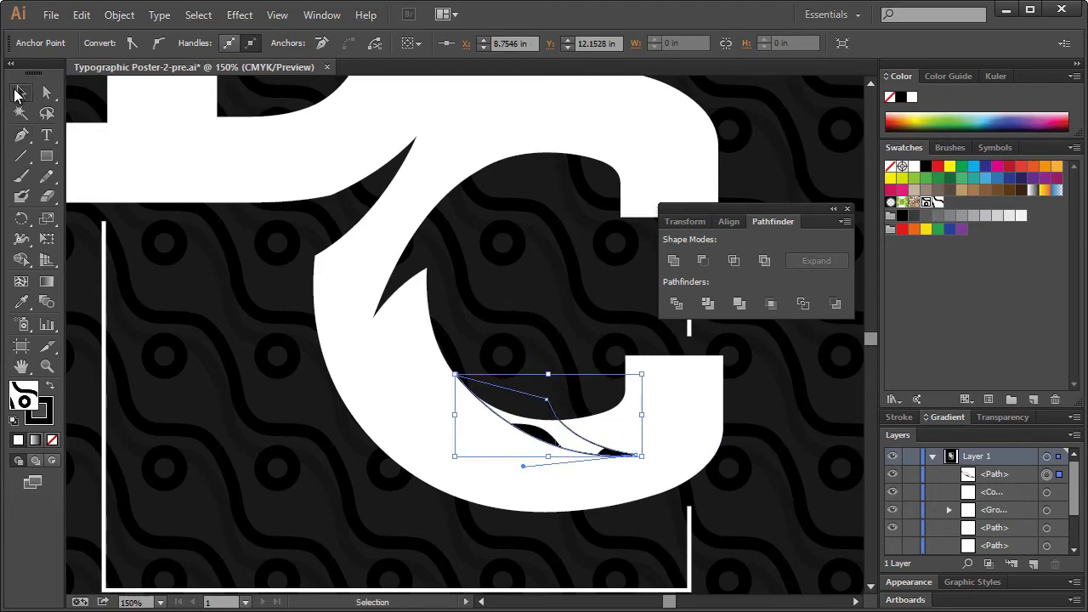
shift+click(700, 414)
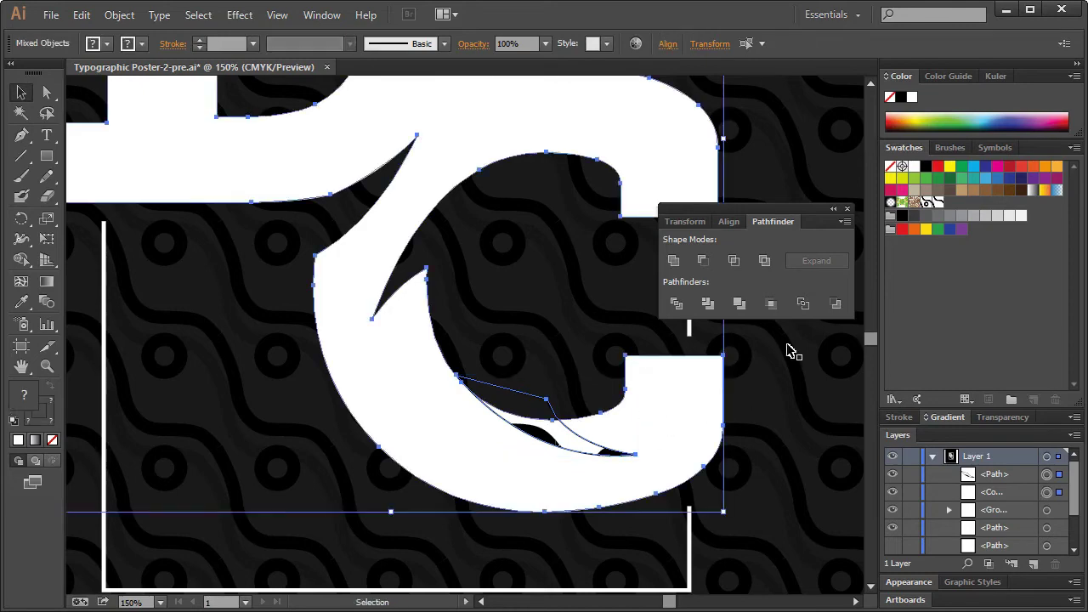
click(702, 261)
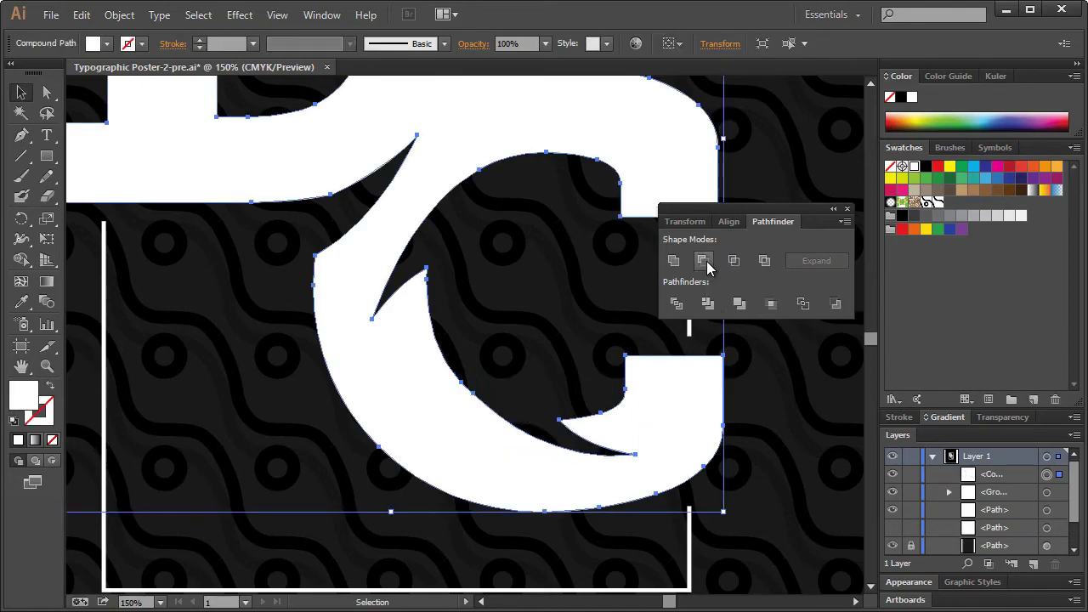
click(548, 326)
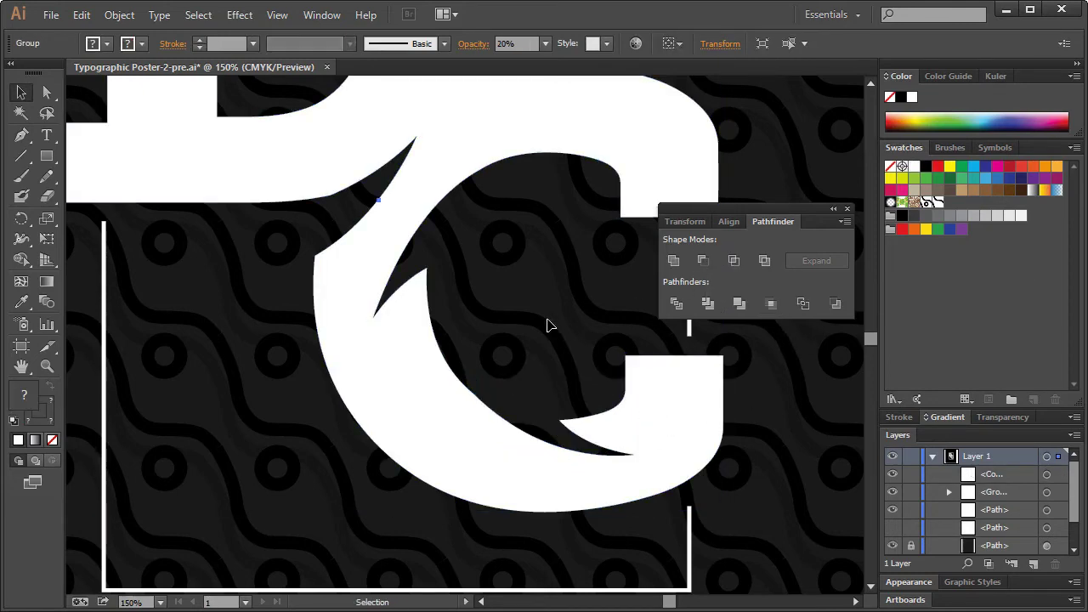
- Fill the combined DC lettering with the light blue swatch
scroll(433, 323, down, 4)
scroll(436, 323, up, 1)
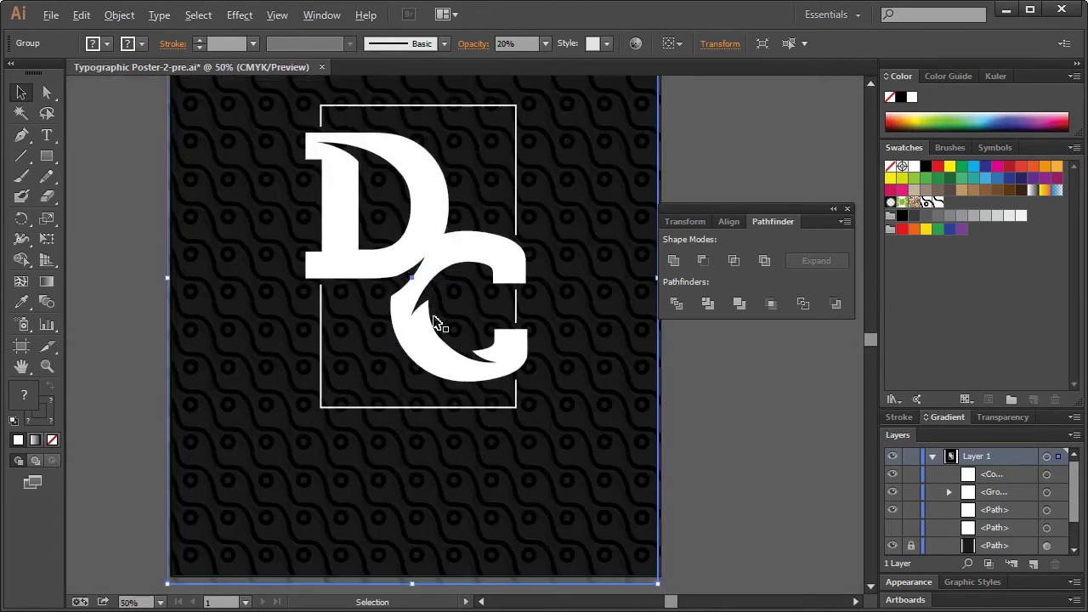
click(720, 175)
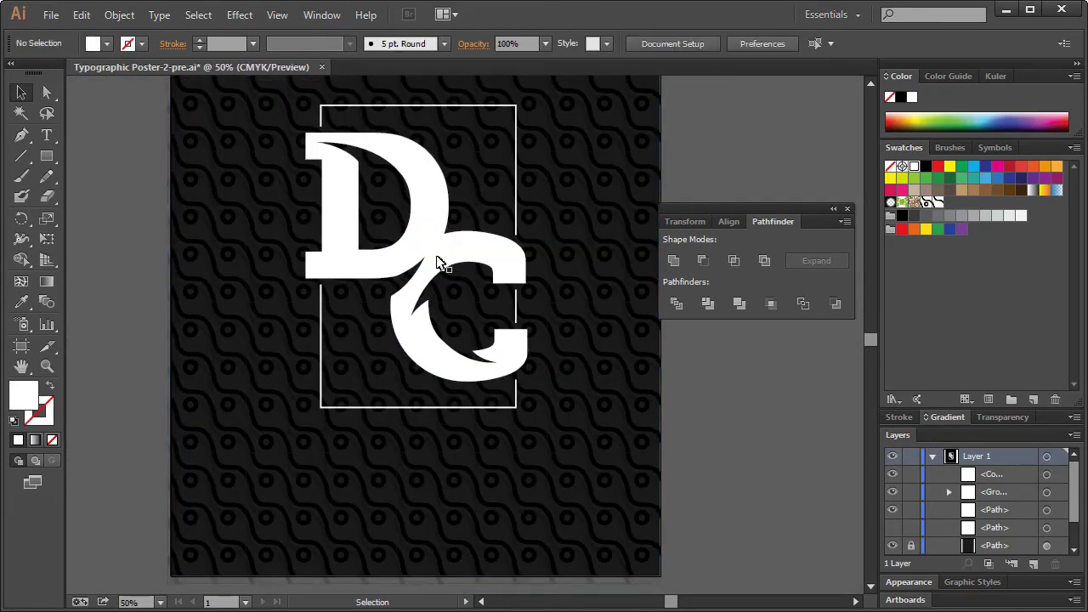
key(space)
drag(440, 259, 442, 296)
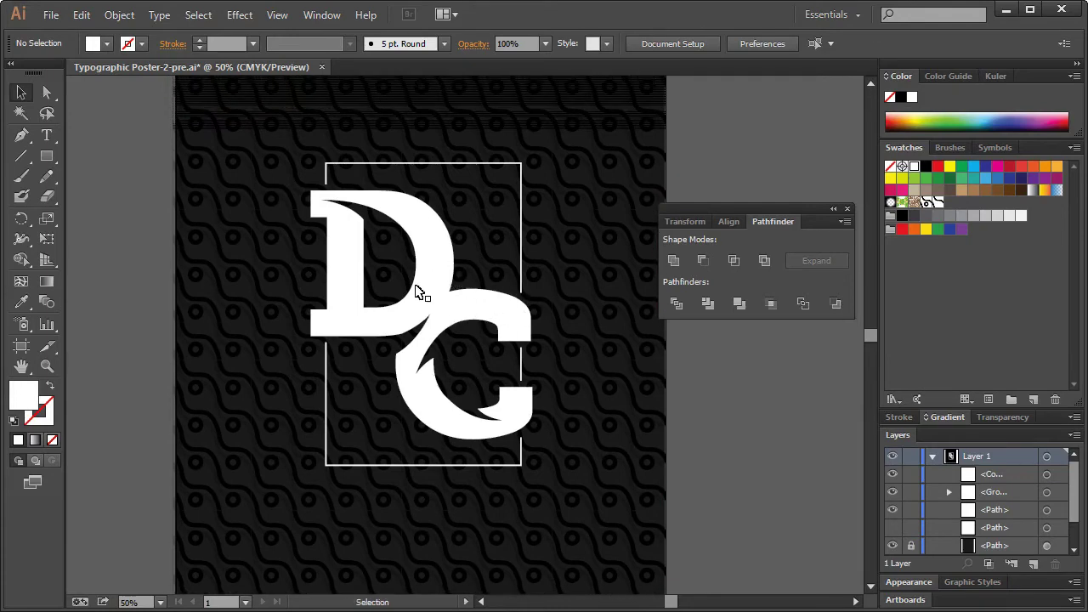
mouse_move(437, 274)
mouse_down()
mouse_move(485, 284)
mouse_move(413, 282)
mouse_move(425, 280)
mouse_up()
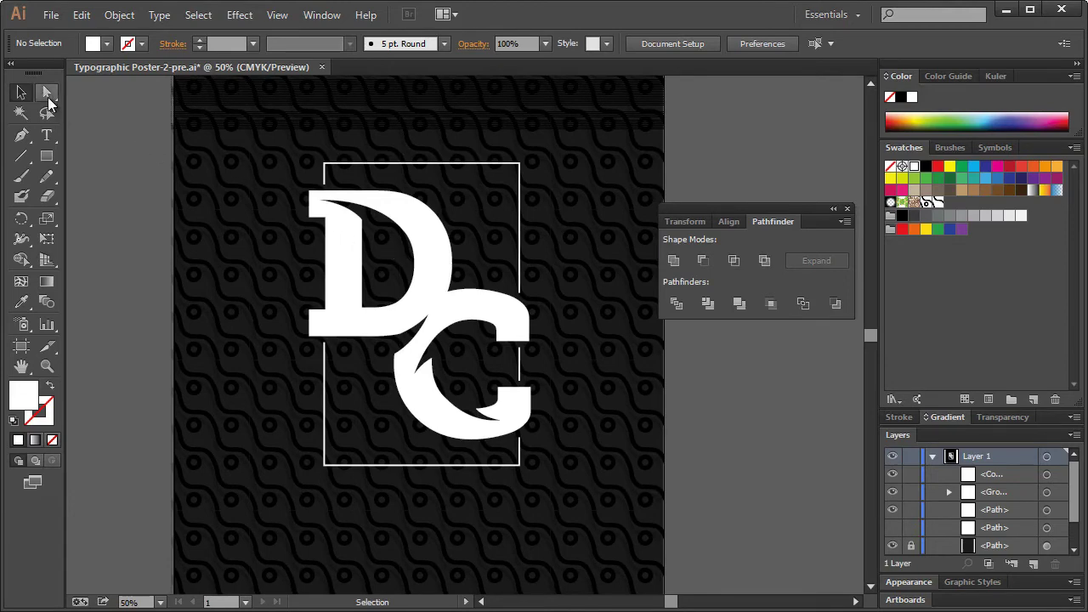
click(433, 240)
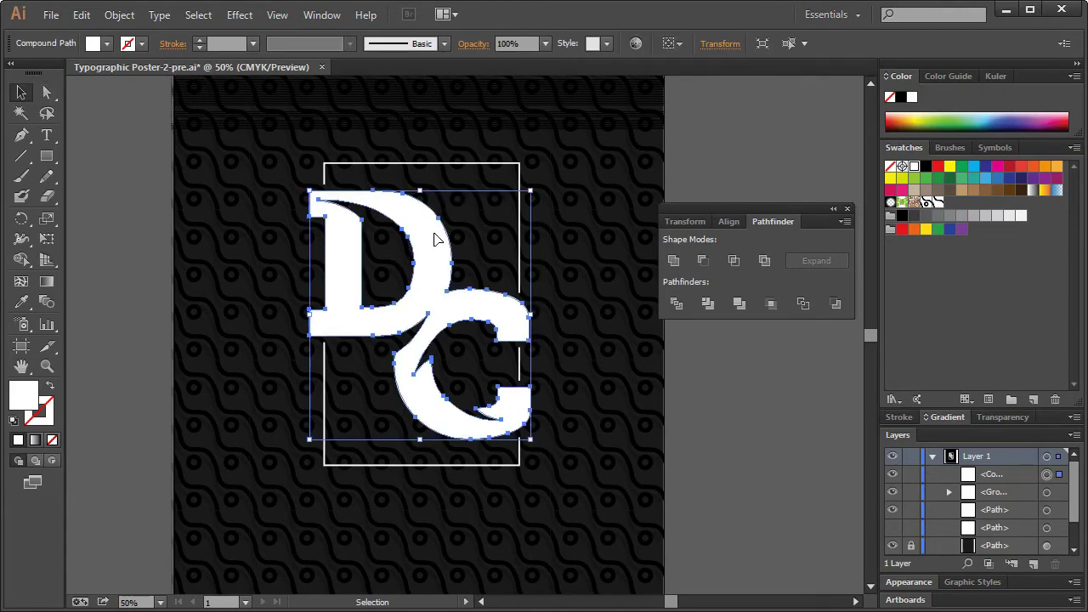
click(985, 179)
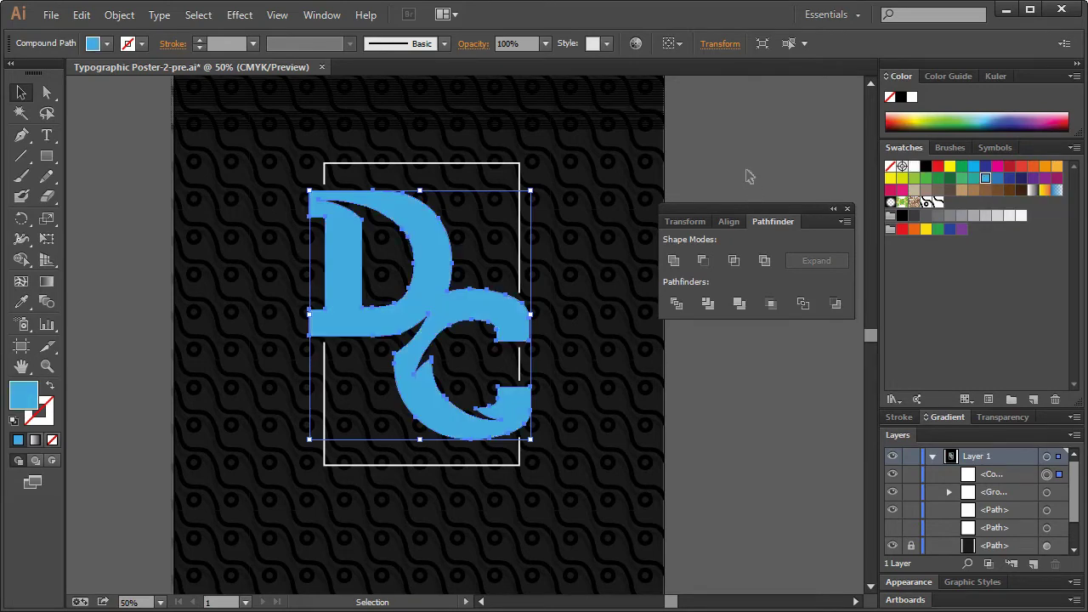
- Group the separate pieces of the thin broken frame
click(523, 176)
click(520, 168)
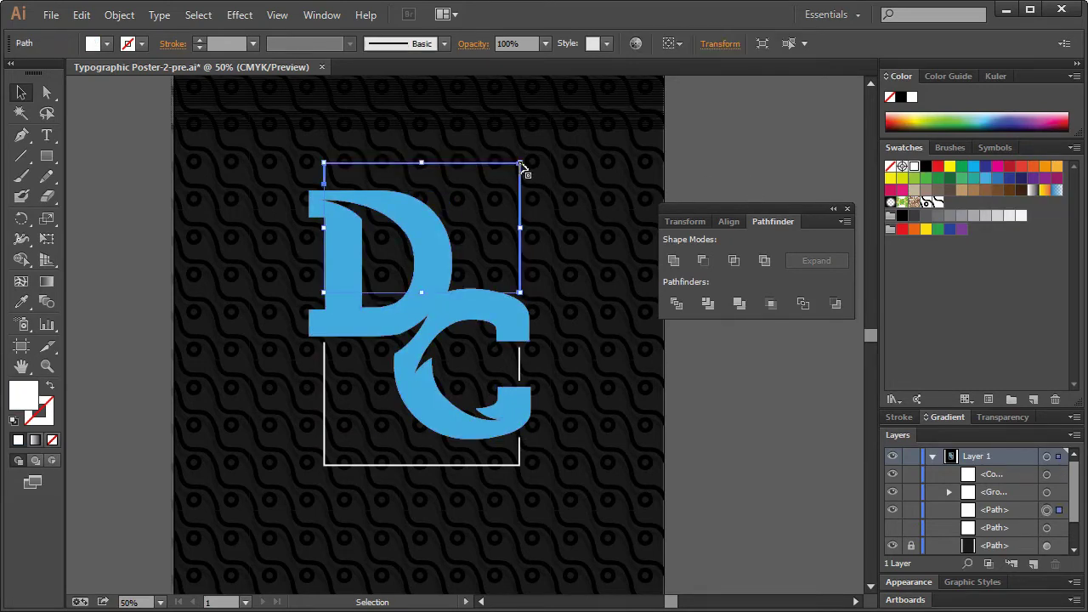
shift+click(518, 362)
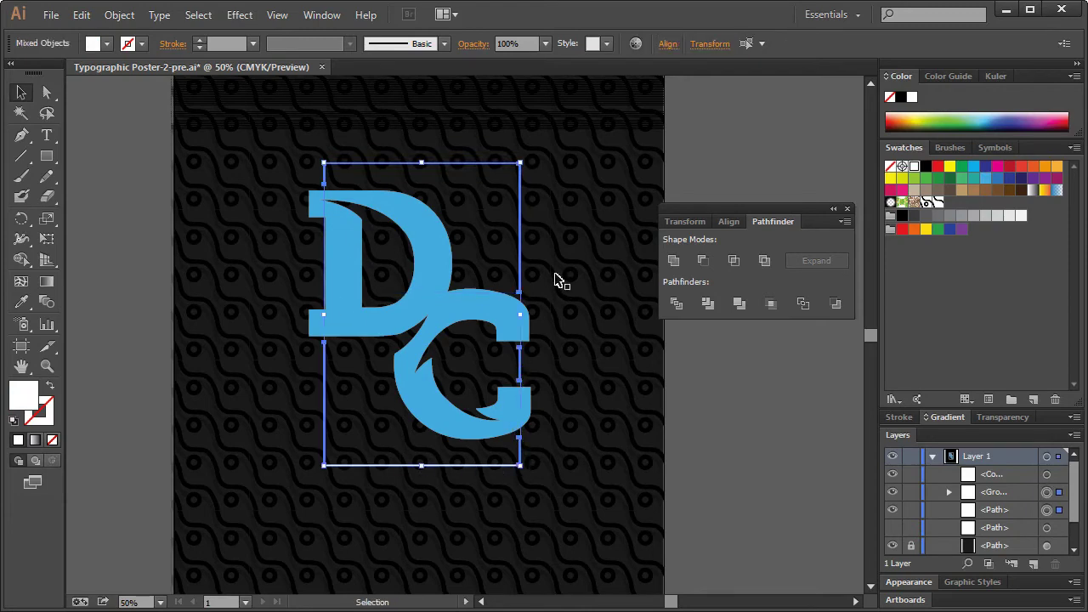
key(ctrl+g)
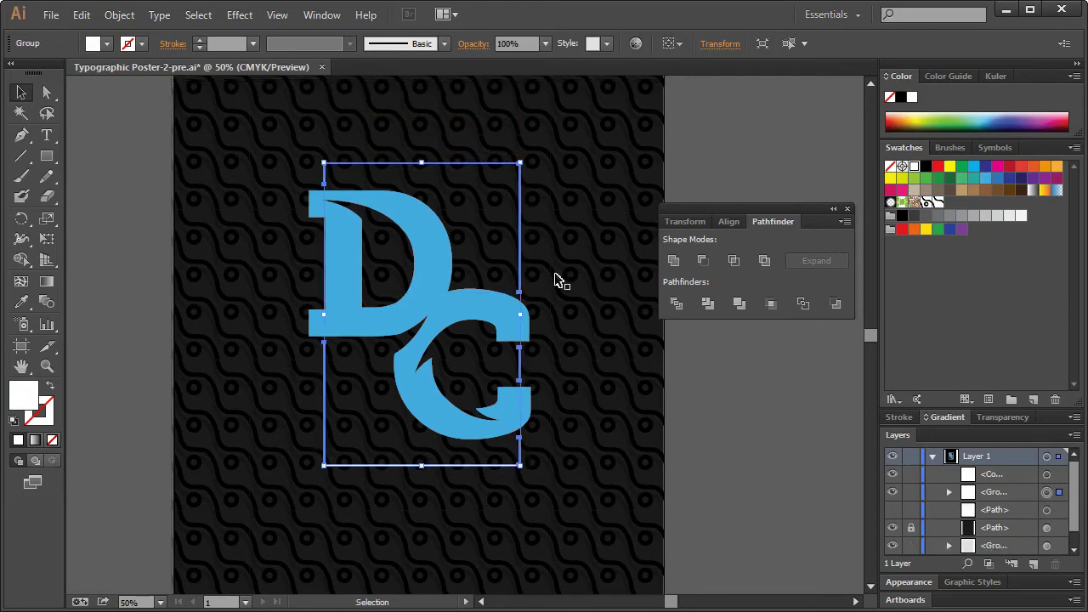
- Fill the grouped frame with a dark gray swatch so that it is subtler than the lettering
click(936, 216)
click(729, 193)
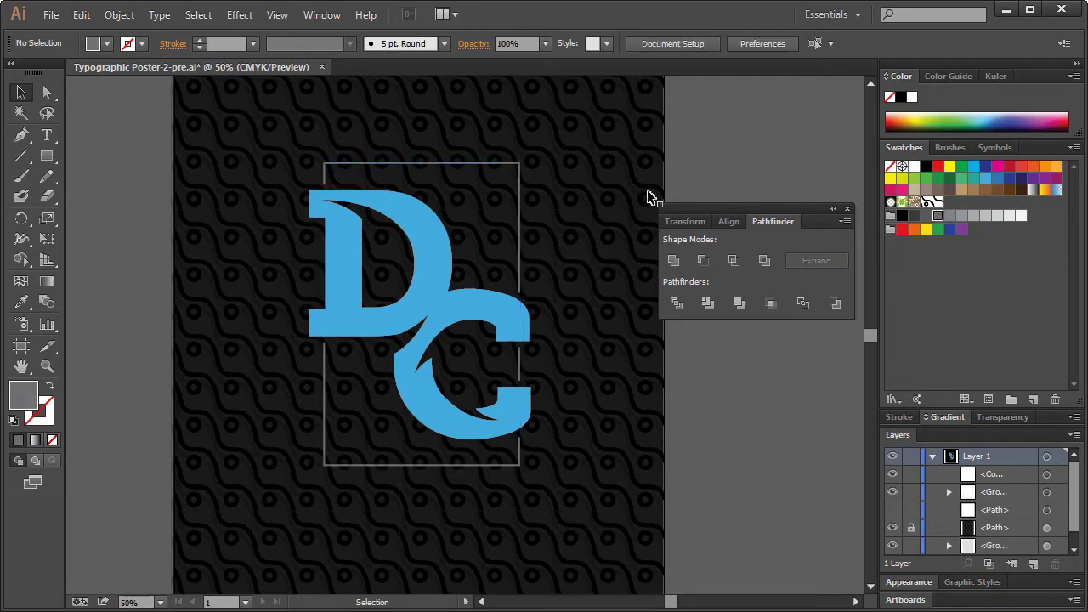
click(510, 164)
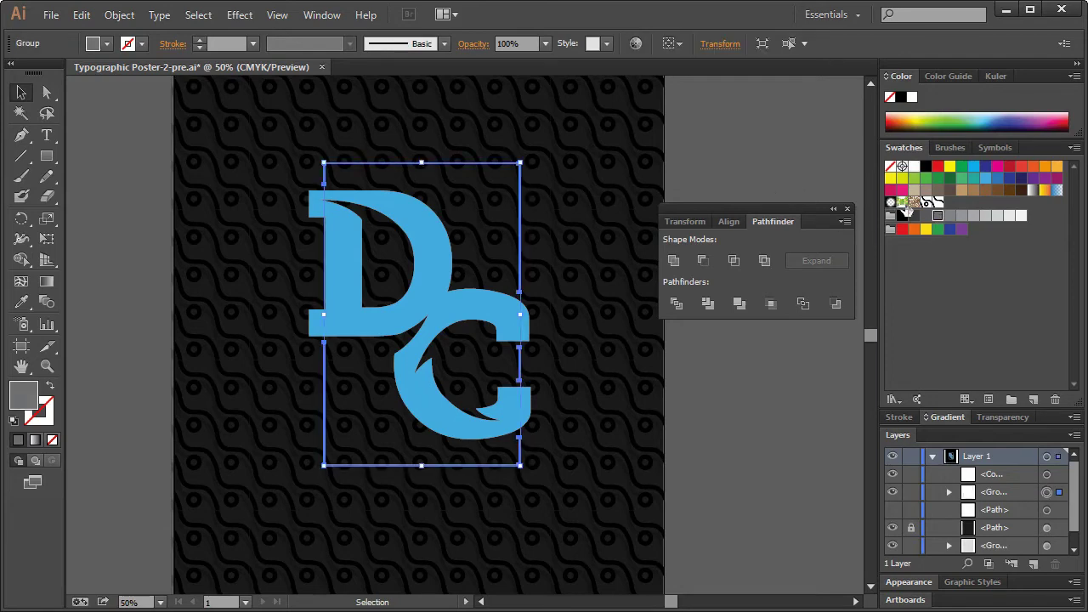
click(926, 216)
click(755, 168)
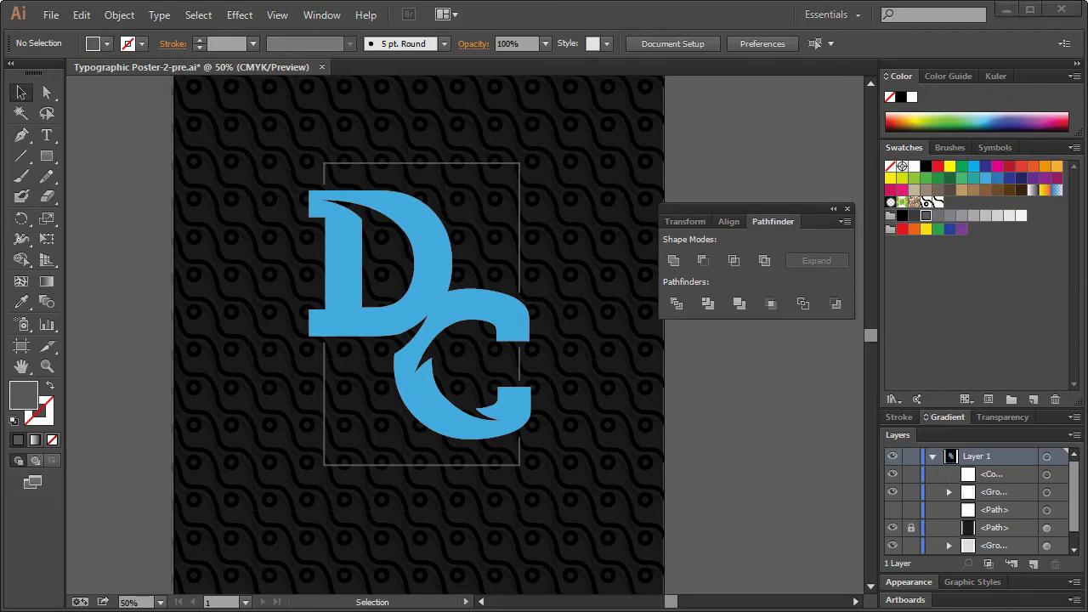
- Duplicate the blue DC lettering in place in front of the original and hide the copy underneath
click(427, 251)
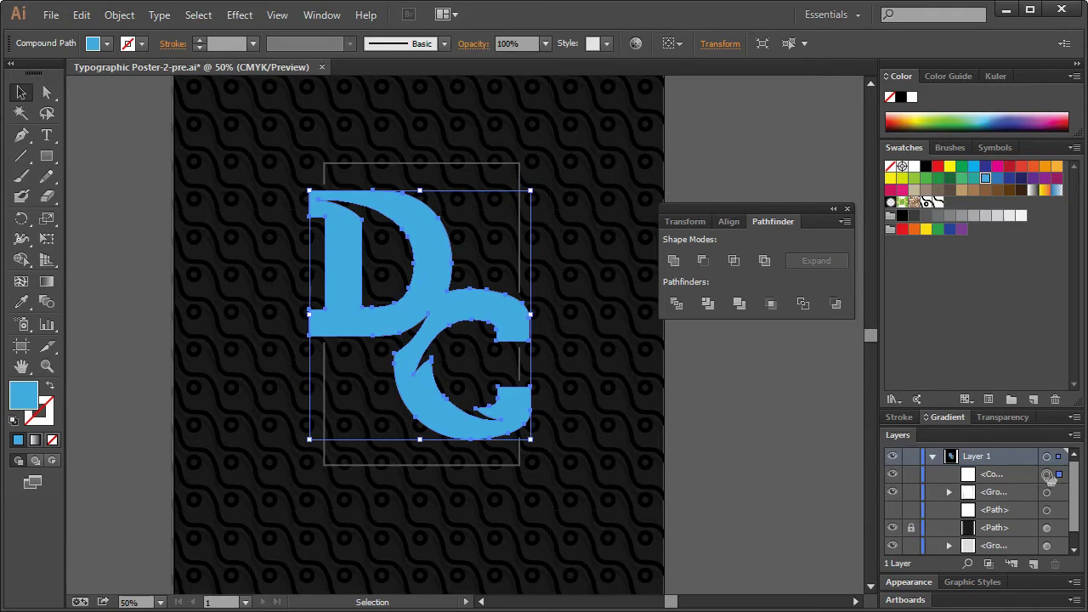
drag(993, 414, 1003, 306)
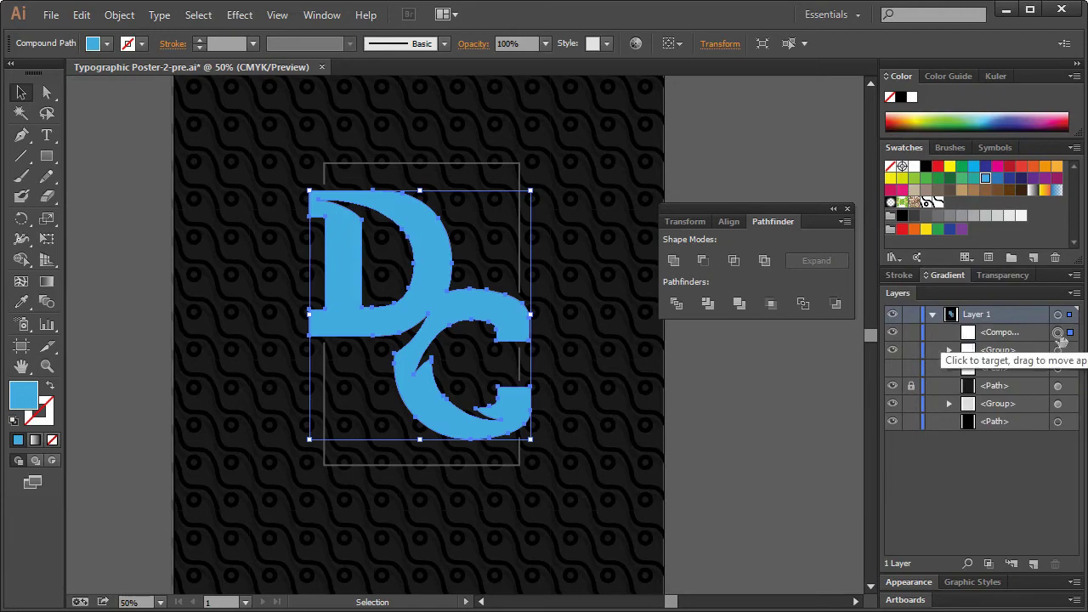
key(ctrl+c)
key(ctrl+f)
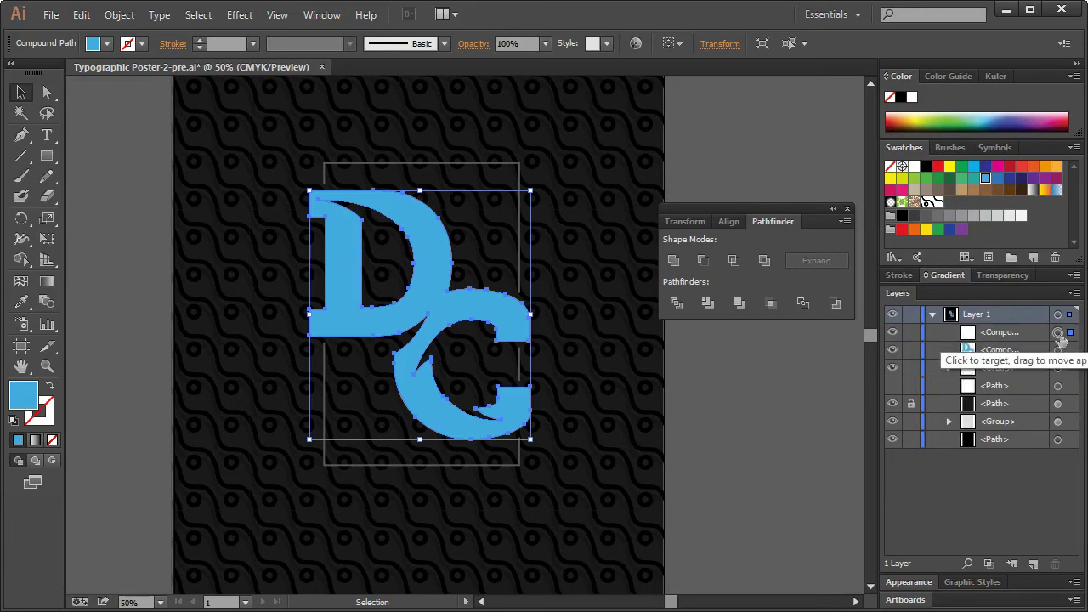
click(892, 334)
click(892, 349)
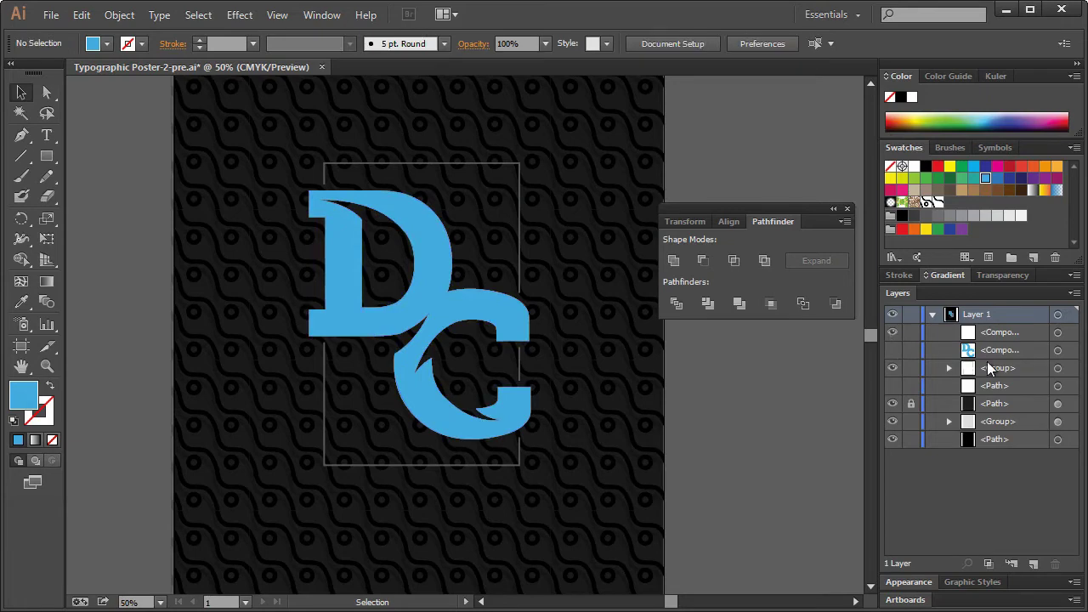
- Target the visible DC lettering and add a 4 pt stroke through its appearance attributes
click(1059, 333)
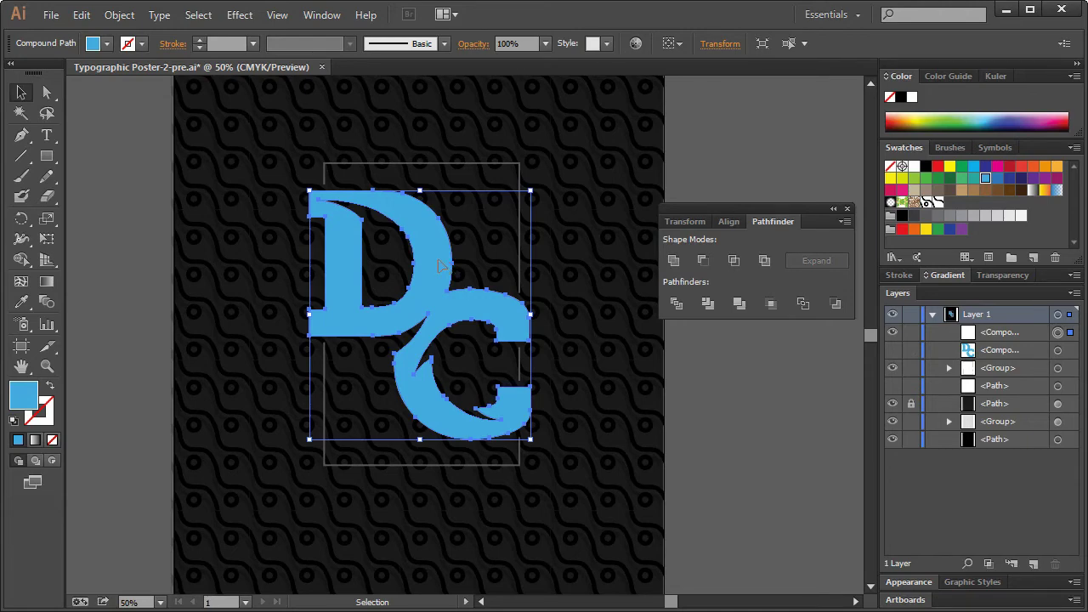
key(ctrl+z)
key(ctrl+z)
click(910, 581)
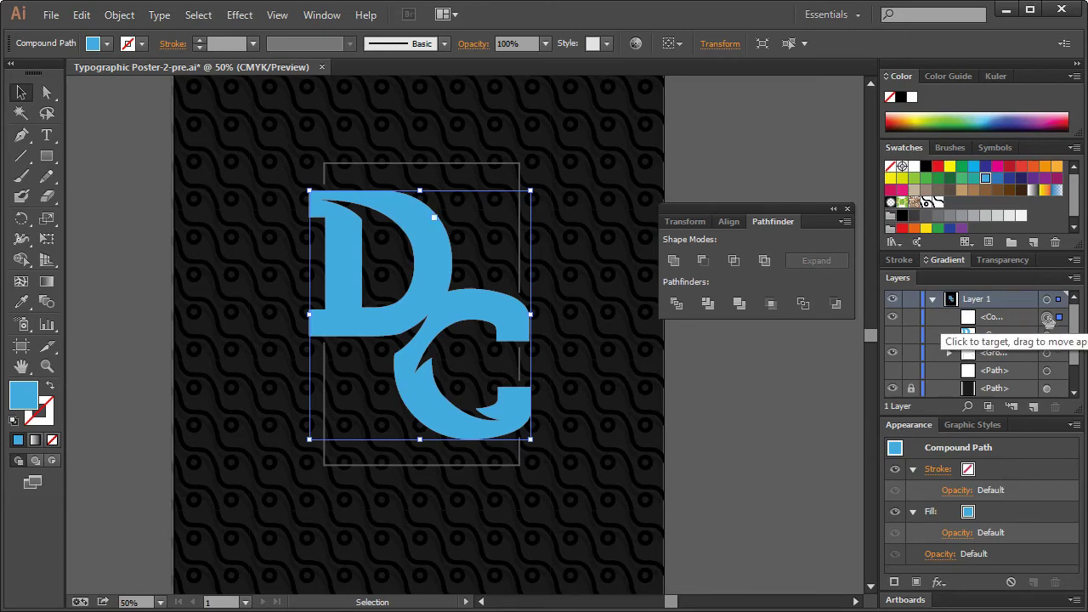
click(993, 469)
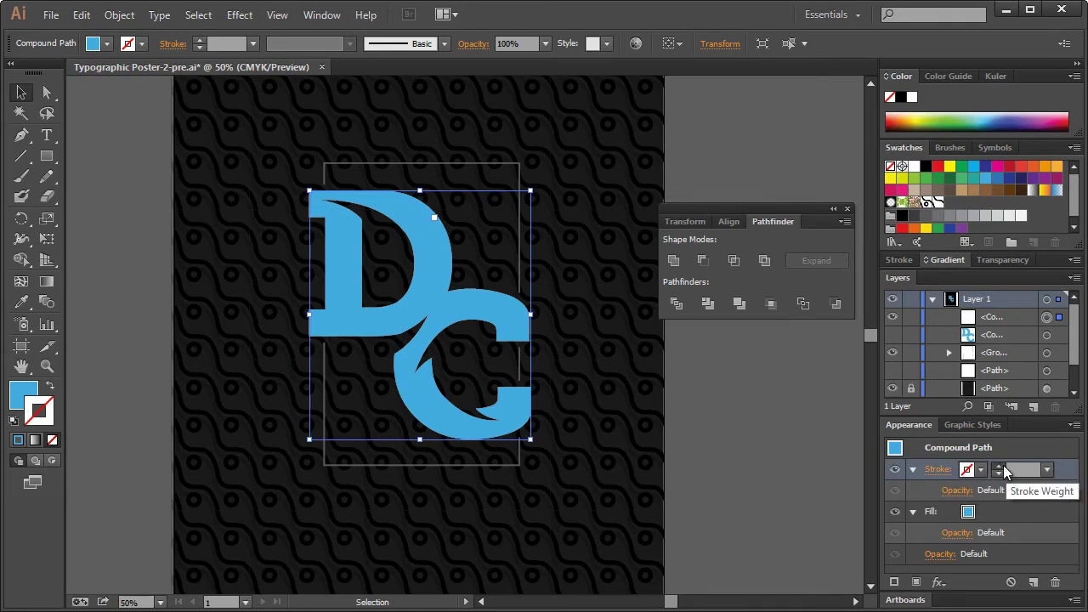
click(1003, 466)
click(1003, 466)
click(1003, 466)
click(1003, 465)
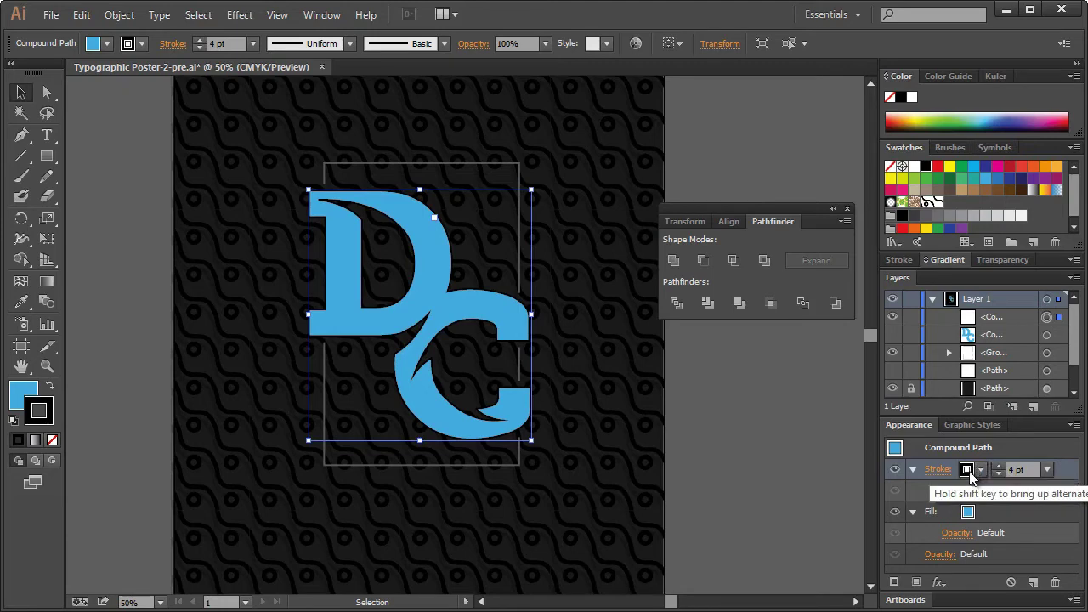
- Make the DC lettering's stroke white and set its weight to 5 pt
click(969, 471)
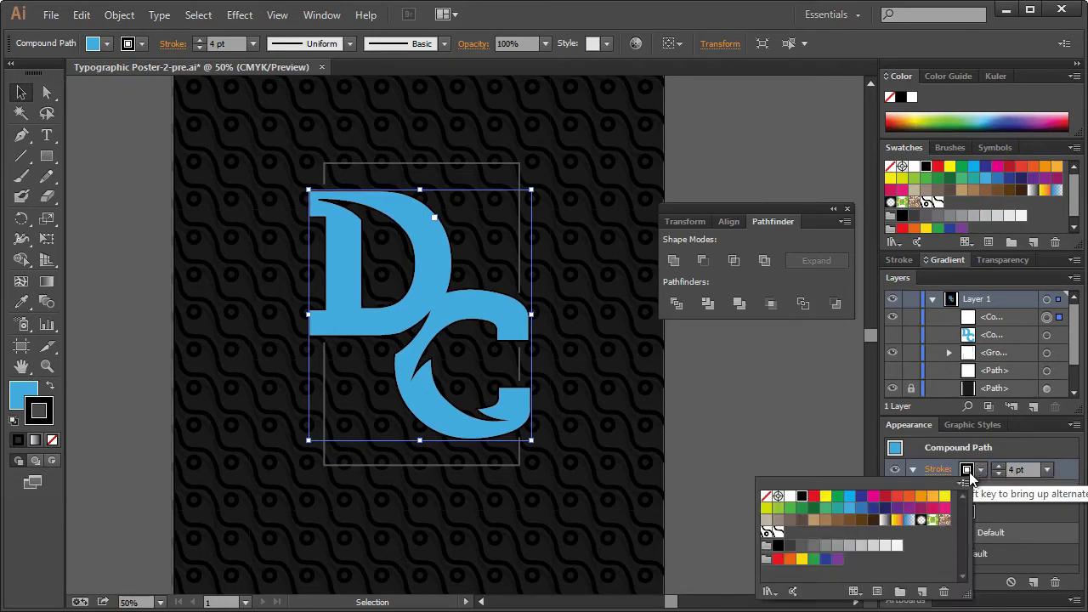
click(790, 496)
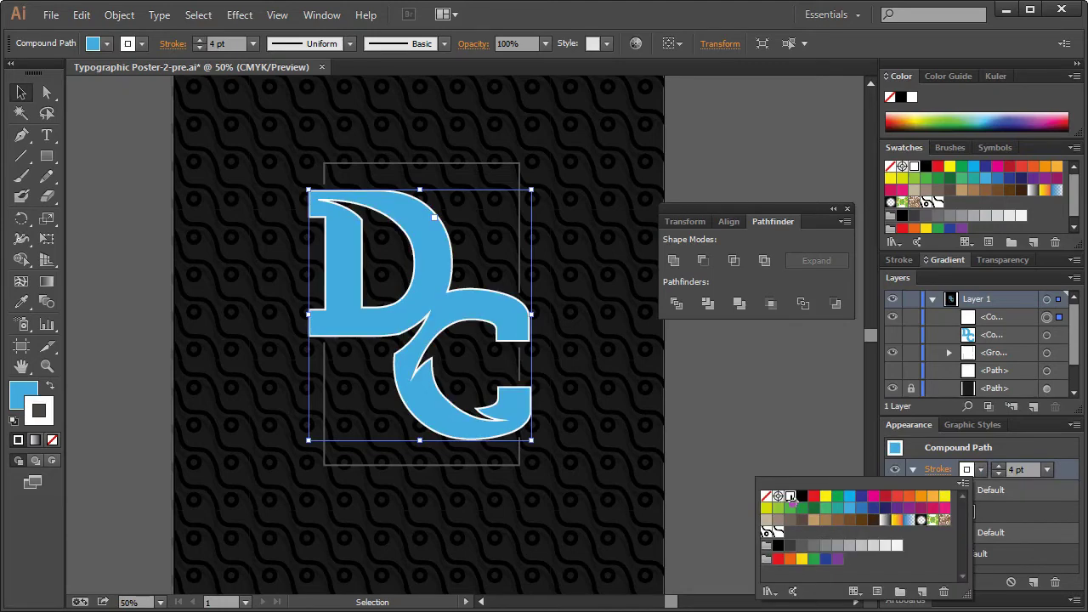
click(996, 466)
click(996, 467)
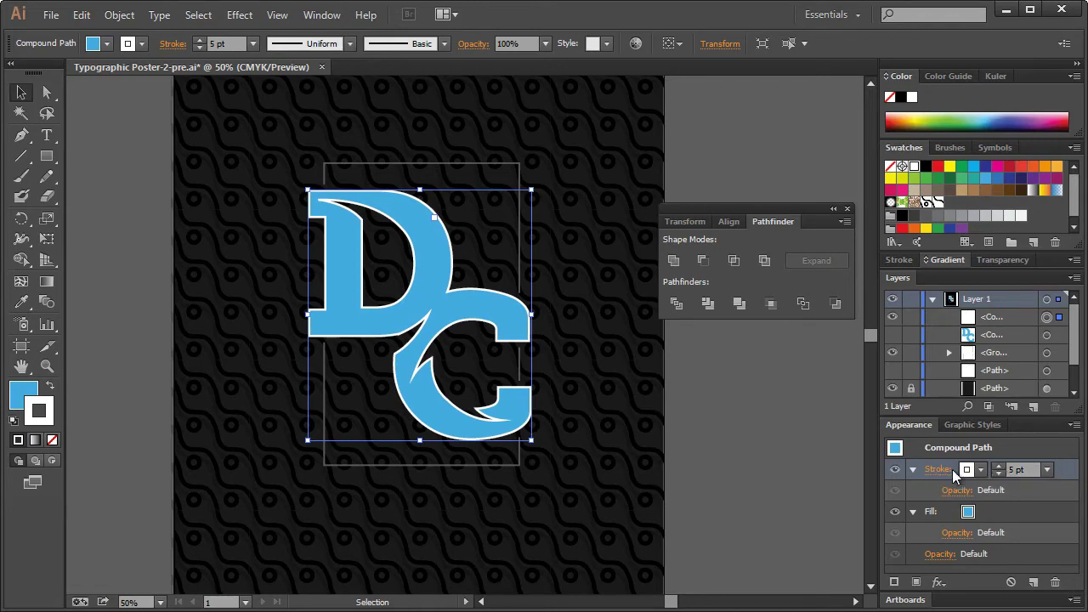
- Offset only the white stroke with a Transform effect, moving it 0.1111 in horizontally and 0.125 in vertically with preview on
click(252, 24)
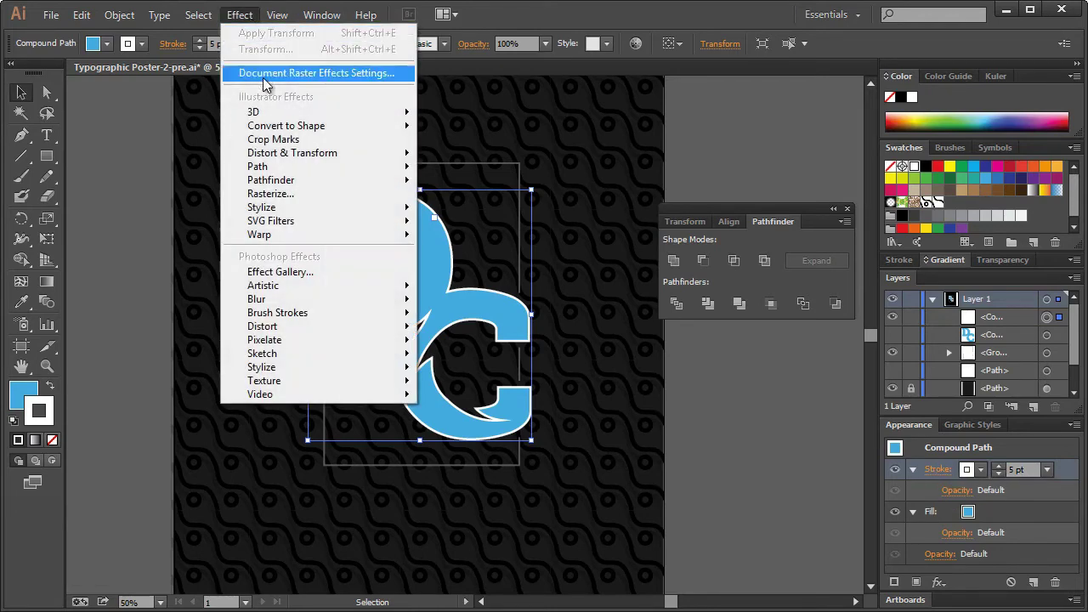
mouse_move(293, 154)
click(490, 211)
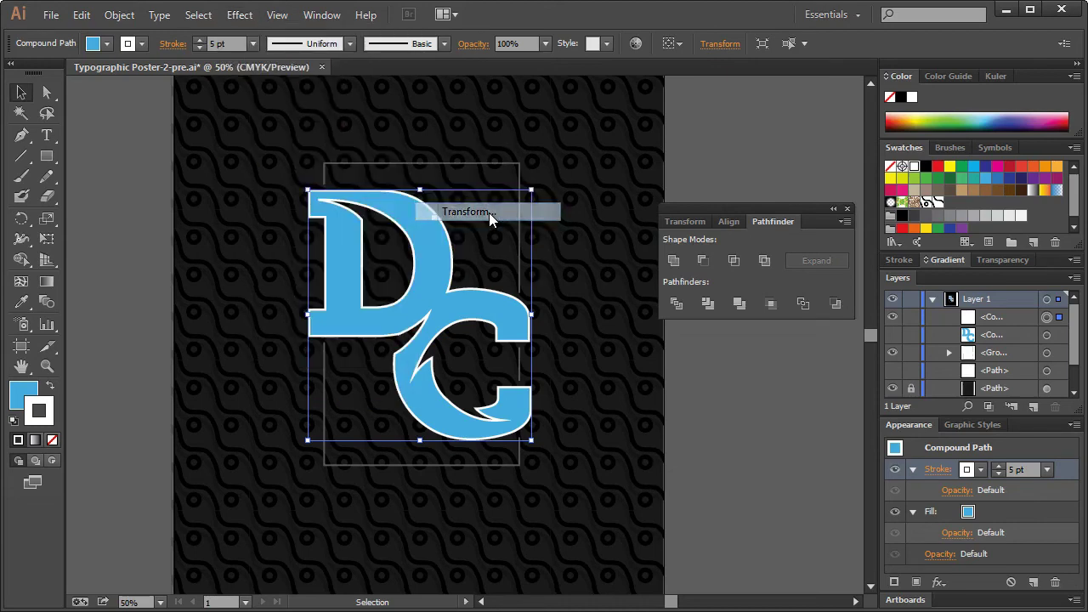
drag(432, 98, 824, 82)
click(654, 520)
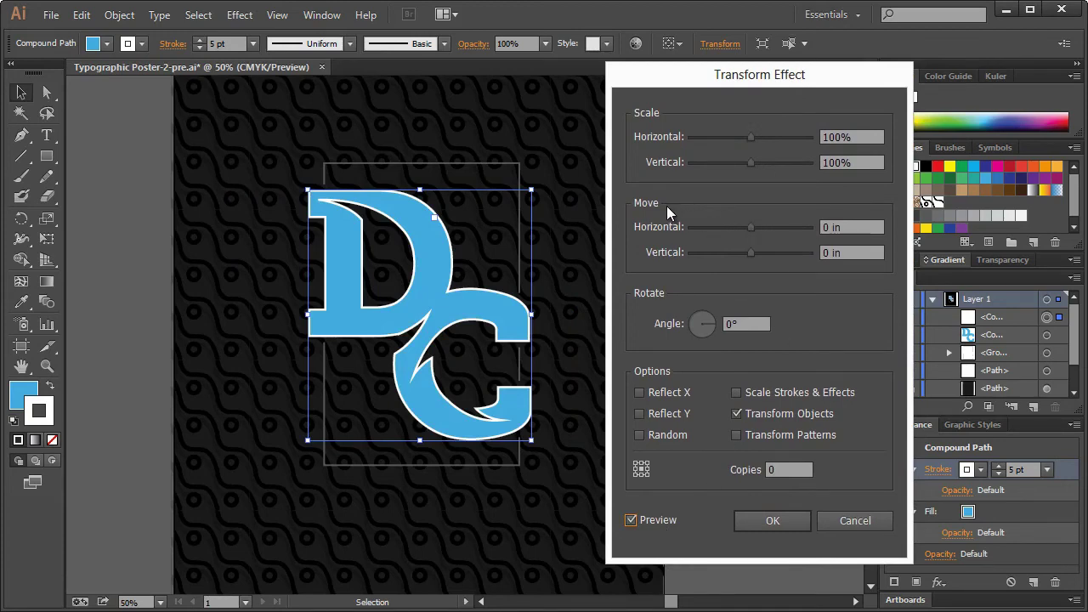
drag(749, 229, 762, 228)
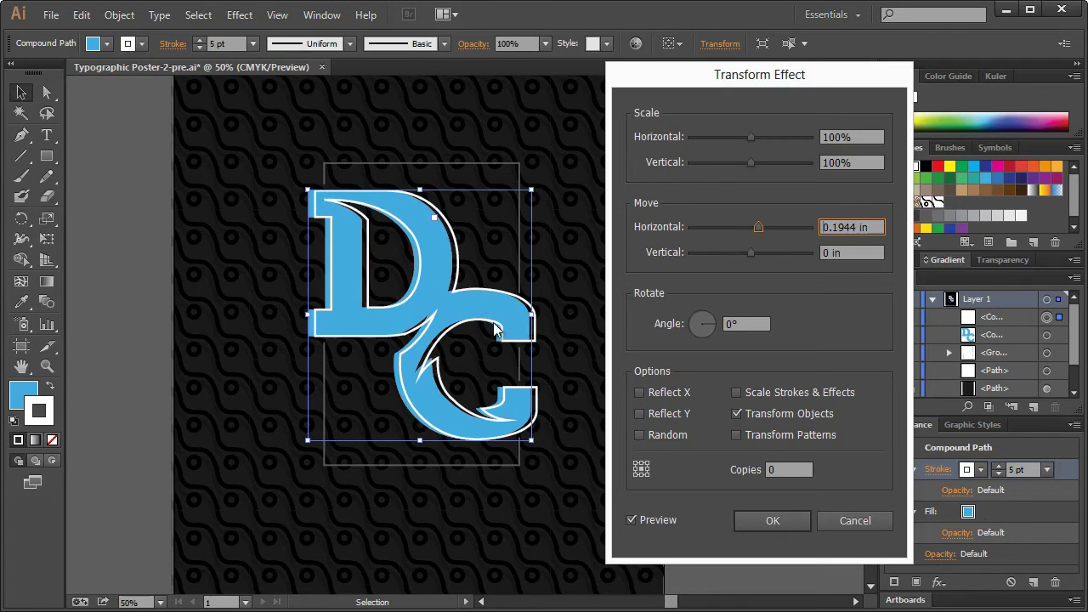
drag(750, 251, 756, 225)
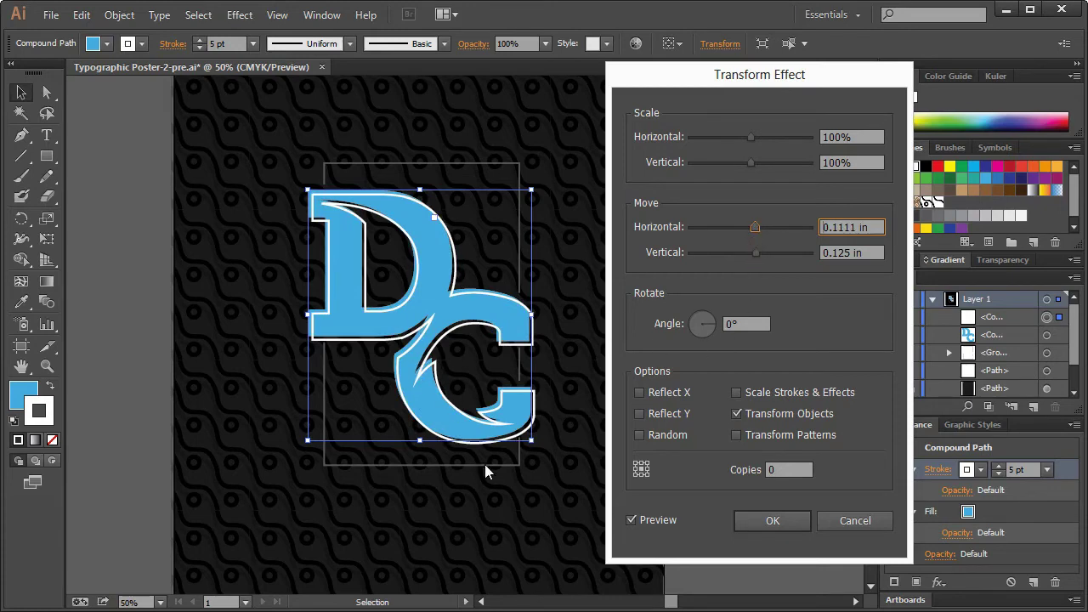
click(780, 524)
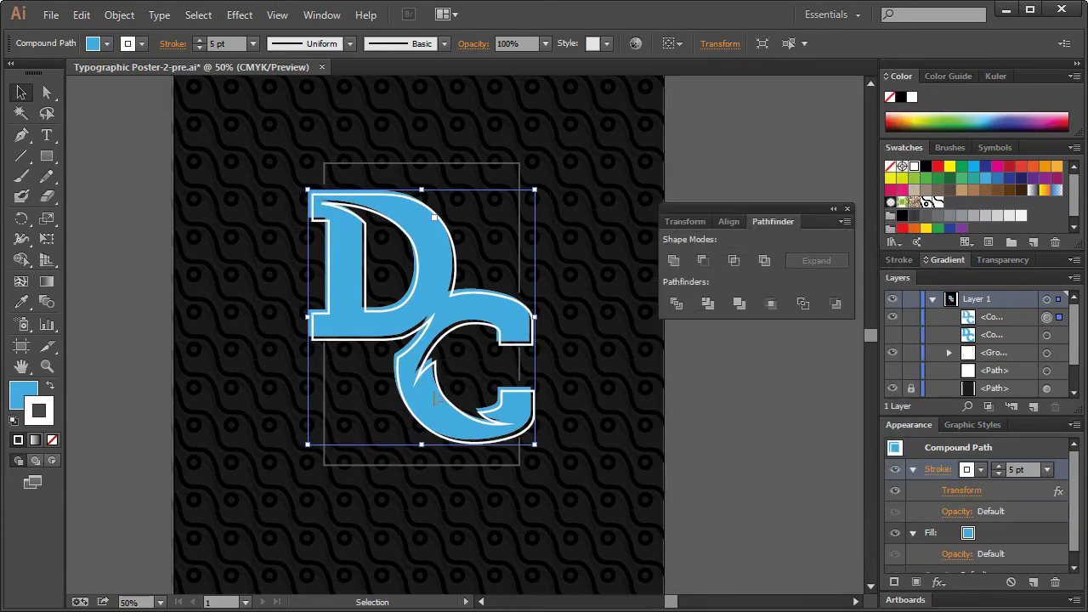
click(648, 408)
click(714, 381)
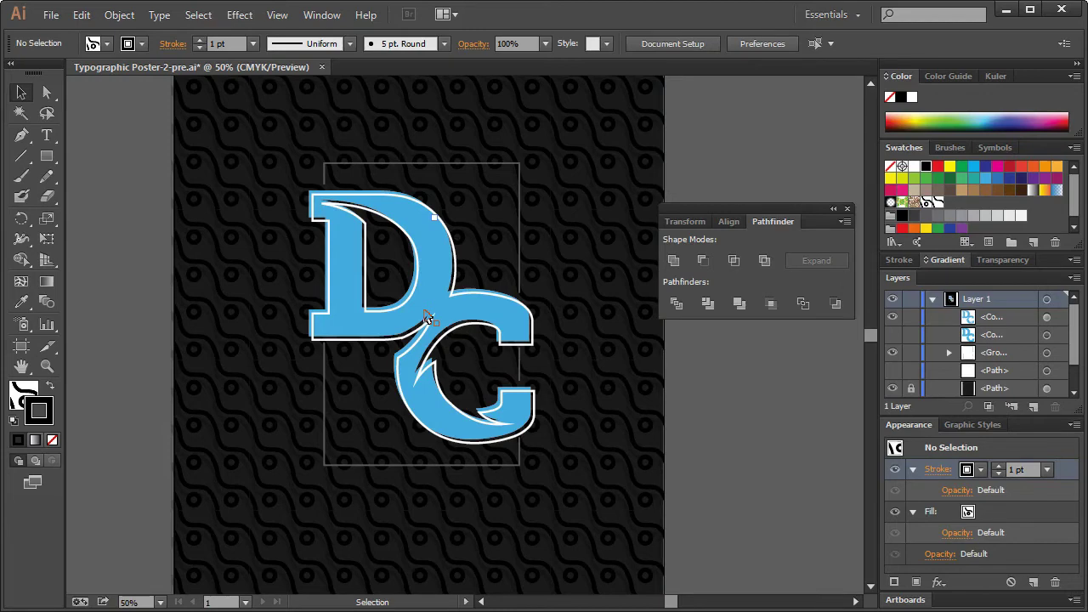
- Convert the DC lettering's offset white stroke into its own outlined shape
click(455, 295)
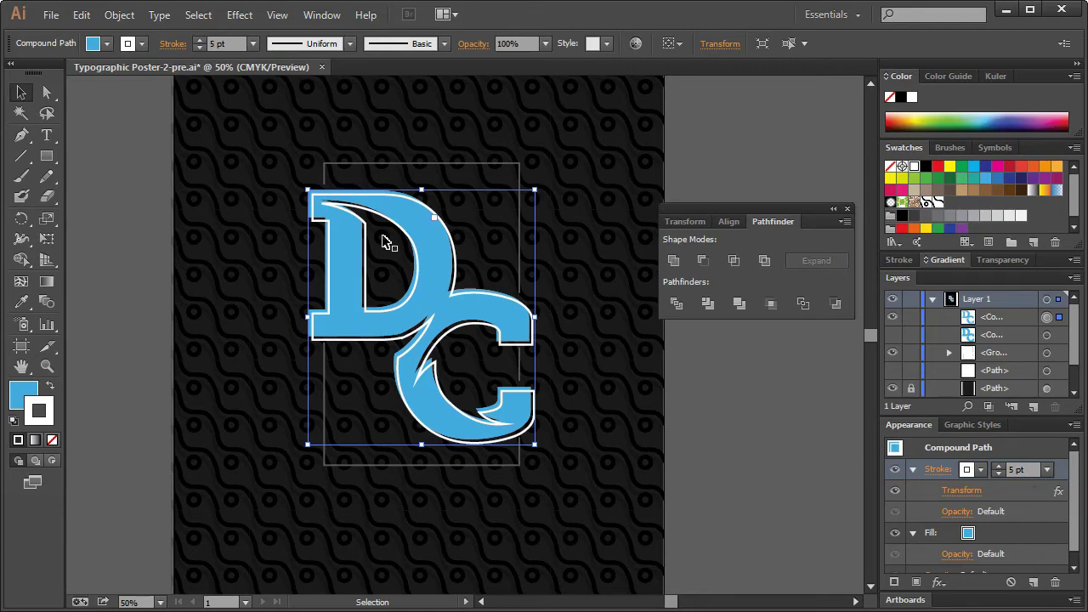
click(119, 15)
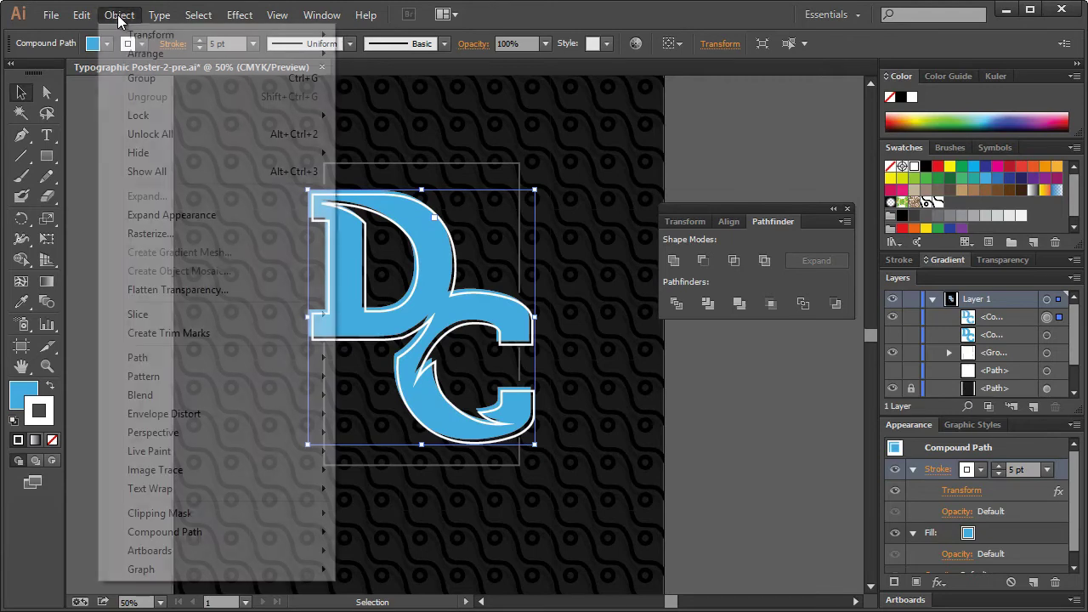
mouse_move(227, 357)
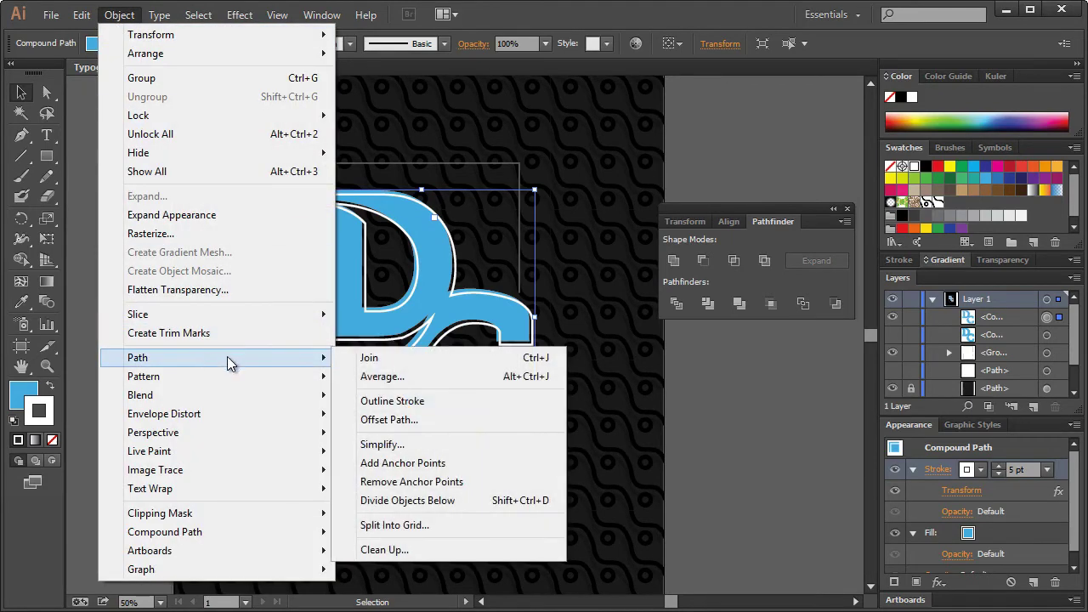
click(411, 406)
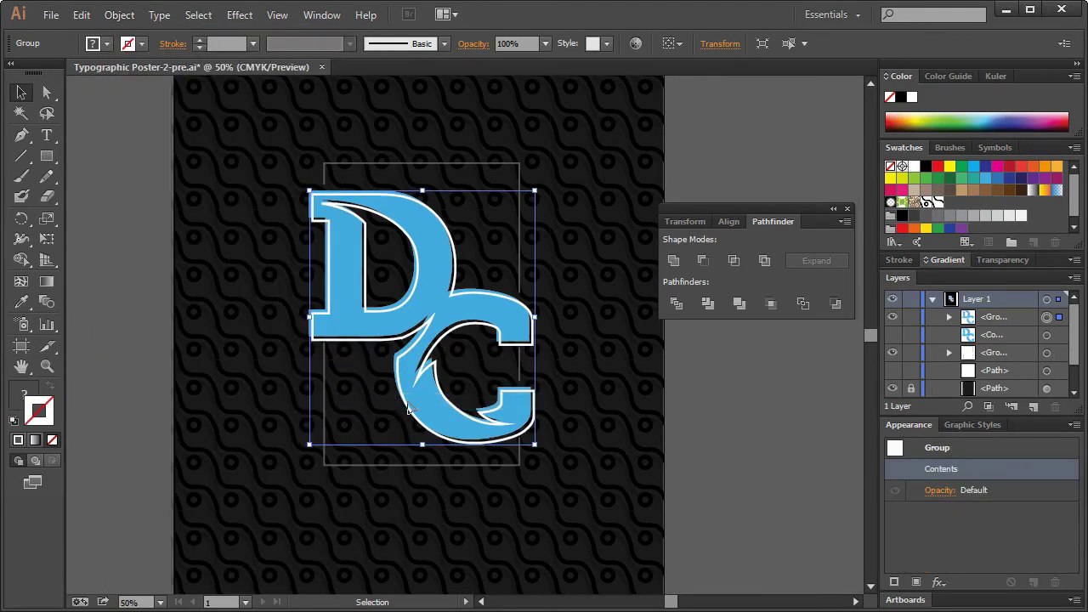
- Inspect the two paths inside the expanded DC group and ungroup them
click(949, 317)
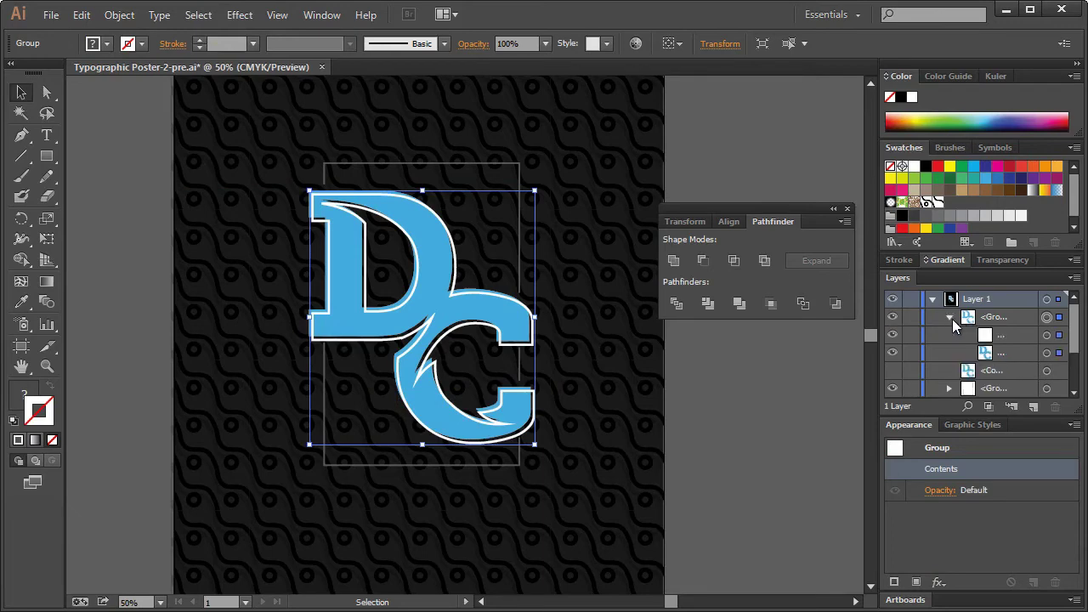
click(1046, 353)
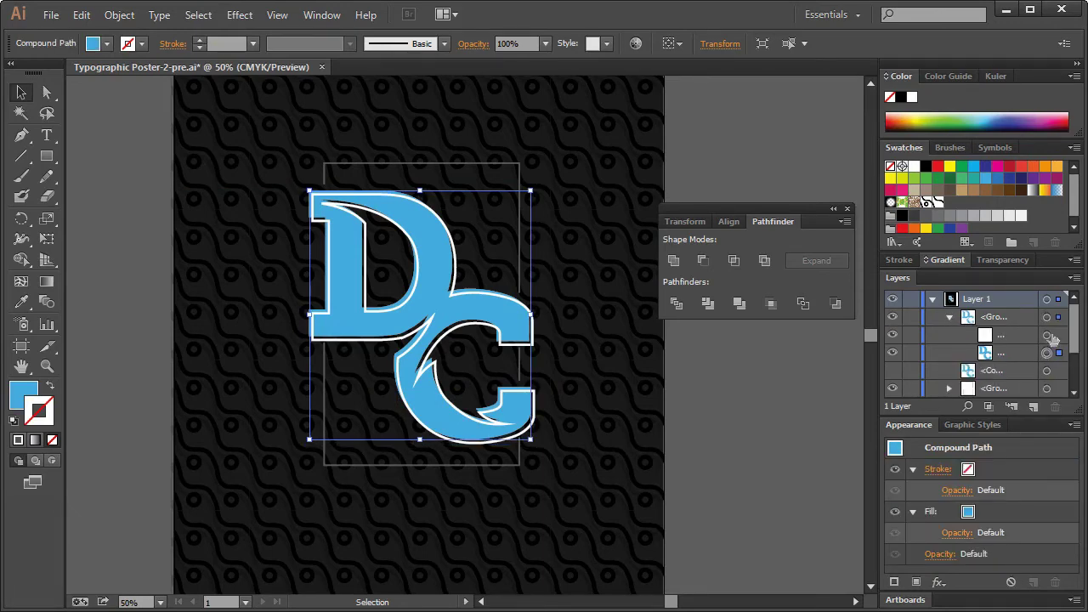
click(1046, 335)
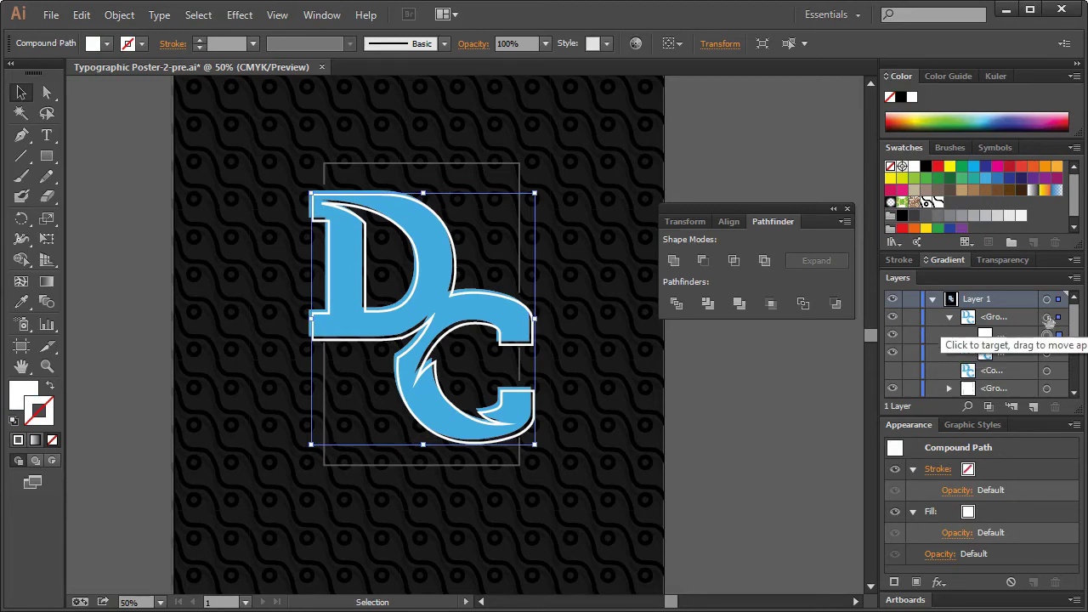
click(1047, 317)
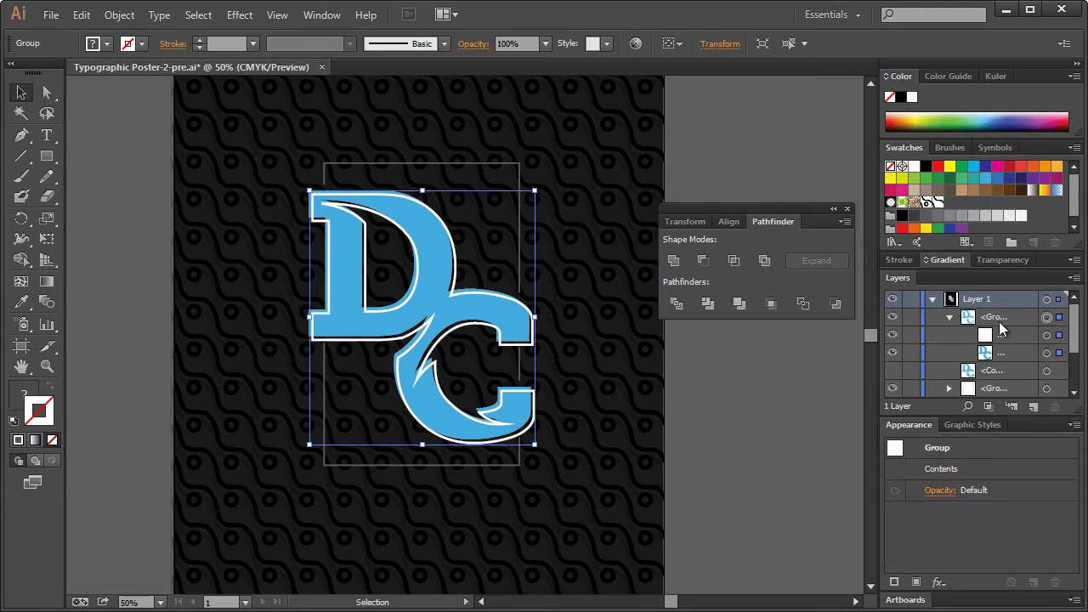
right_click(431, 258)
click(468, 356)
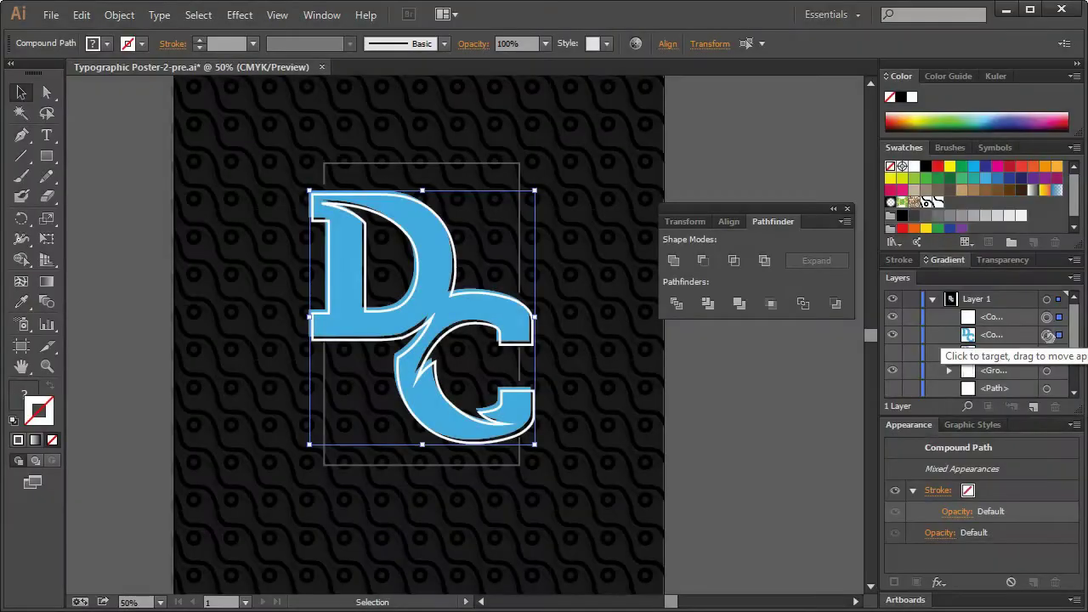
- Make a clipping mask from the white outline shape and the blue DC lettering directly beneath it
click(1012, 316)
shift+click(1011, 330)
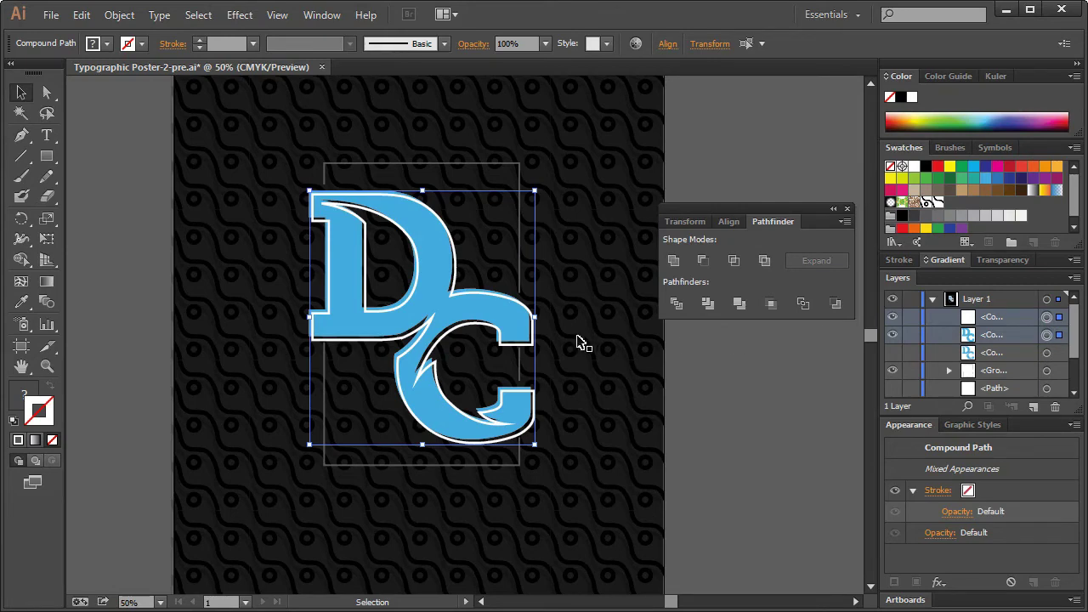
click(119, 15)
mouse_move(179, 516)
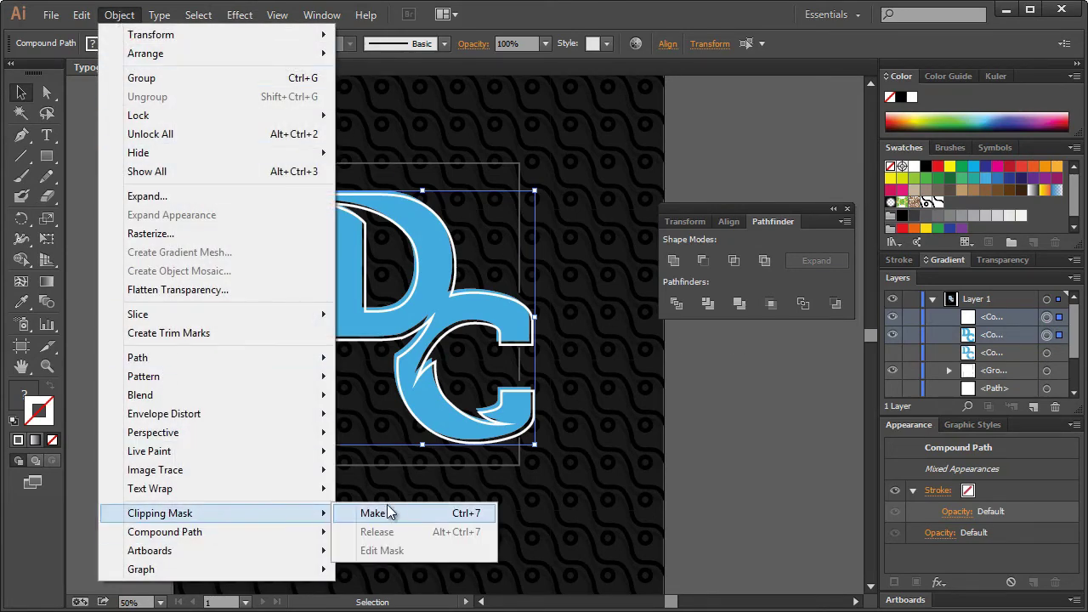
click(376, 515)
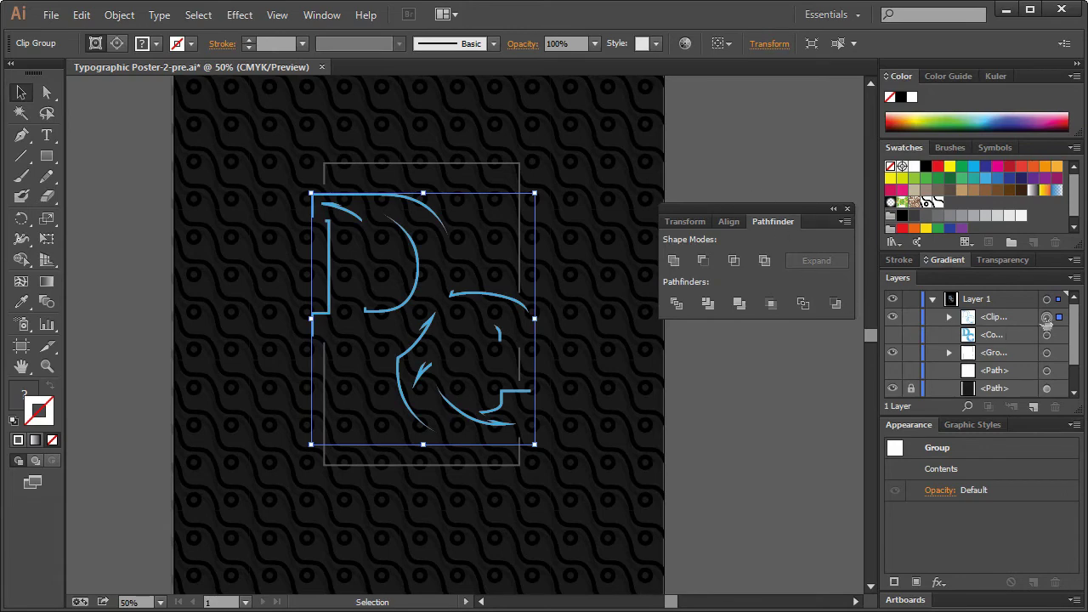
- Target the blue DC lettering inside the clip group and change its fill to white
click(913, 167)
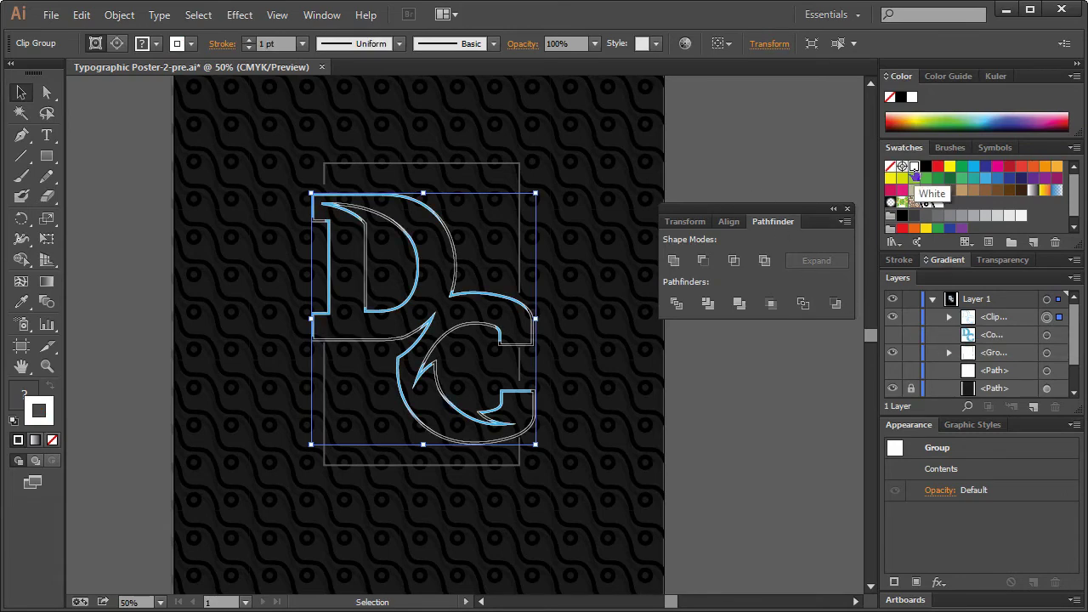
key(ctrl+z)
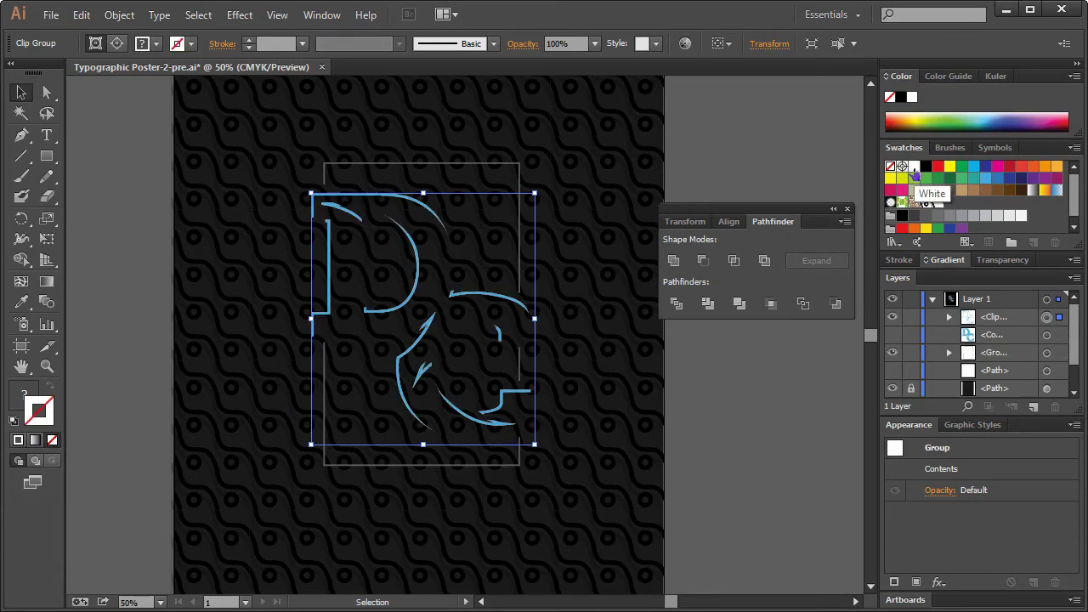
click(948, 317)
click(1046, 352)
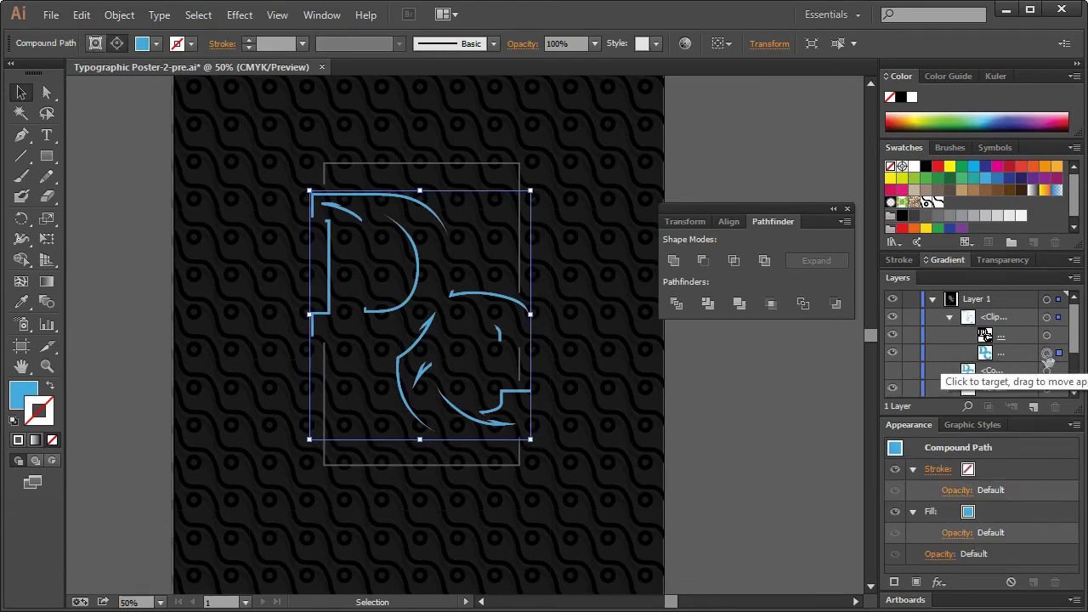
click(915, 170)
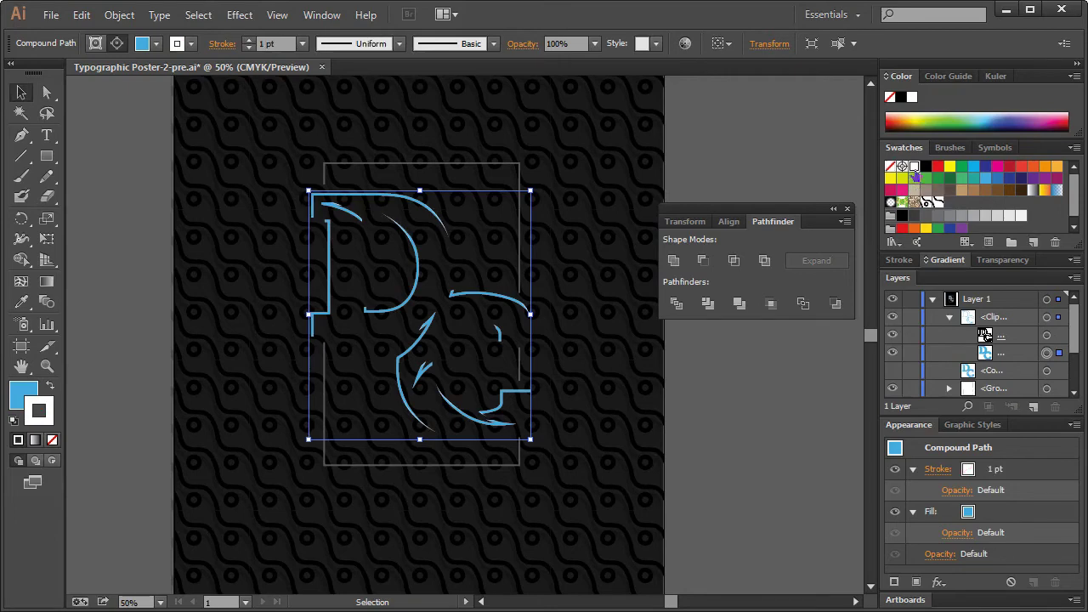
key(ctrl+z)
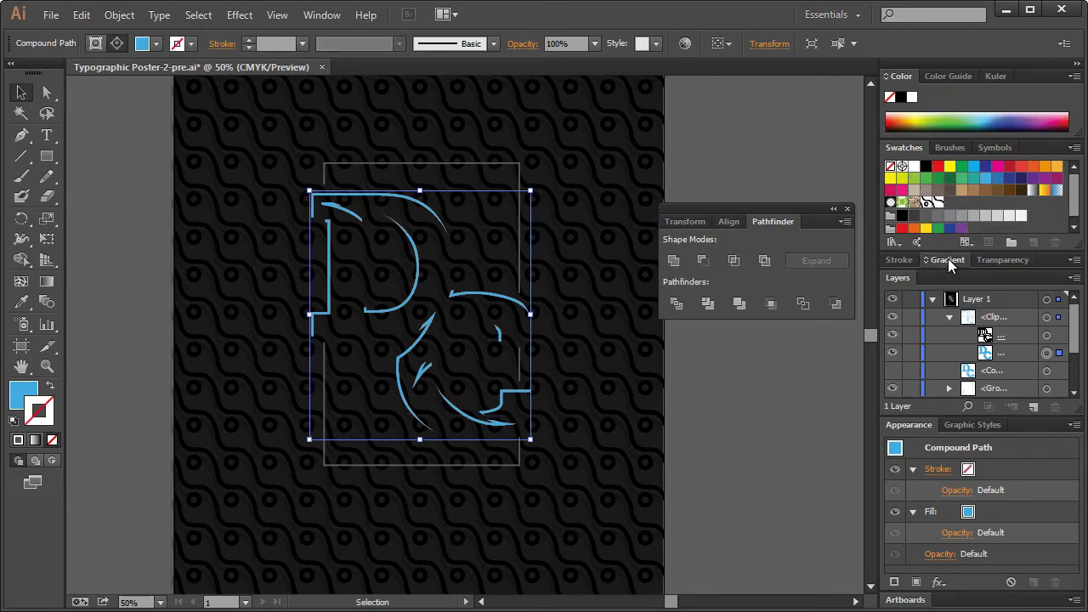
click(948, 260)
click(892, 416)
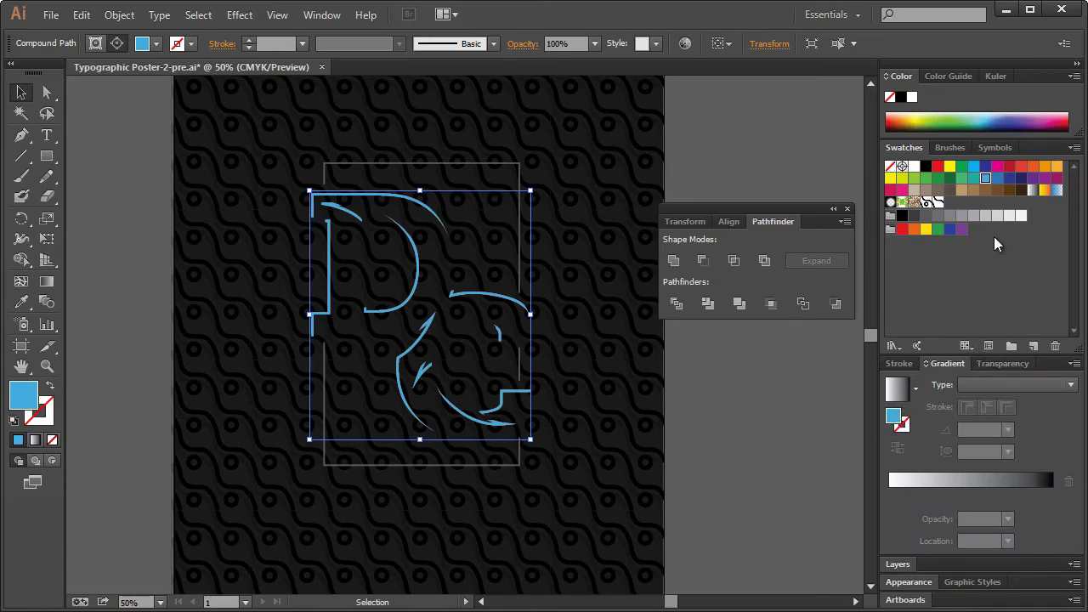
click(908, 563)
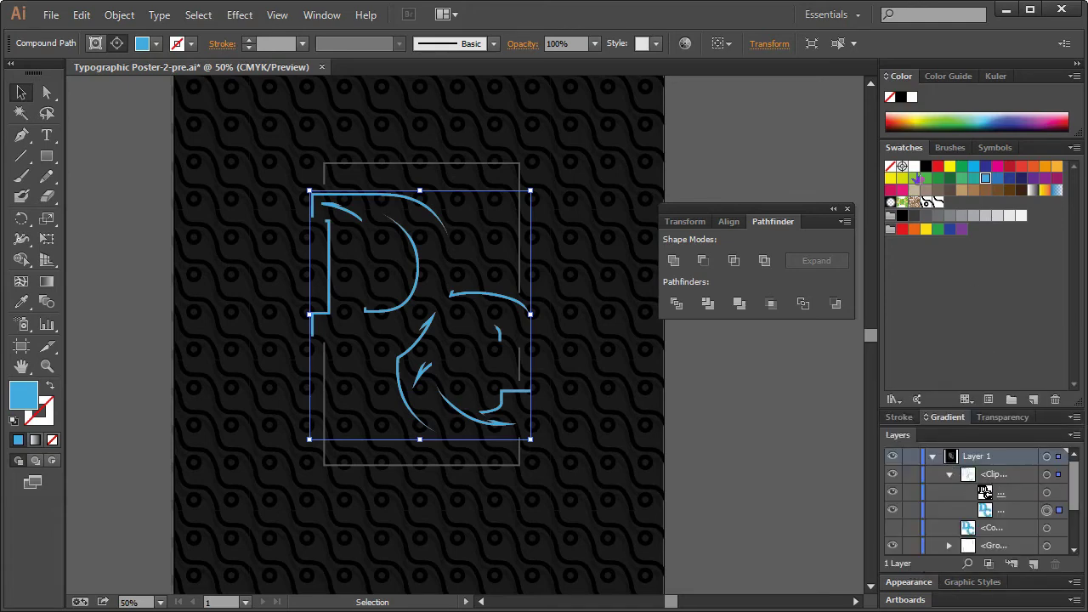
click(914, 168)
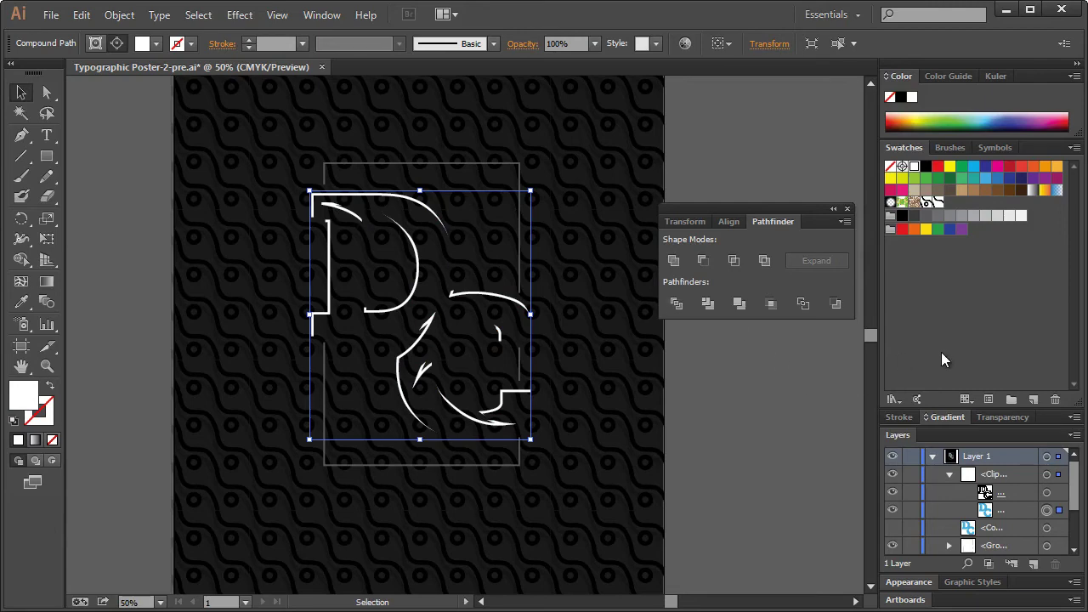
- Show the hidden blue DC lettering beneath the white clipped highlights and collapse the clip group
click(893, 528)
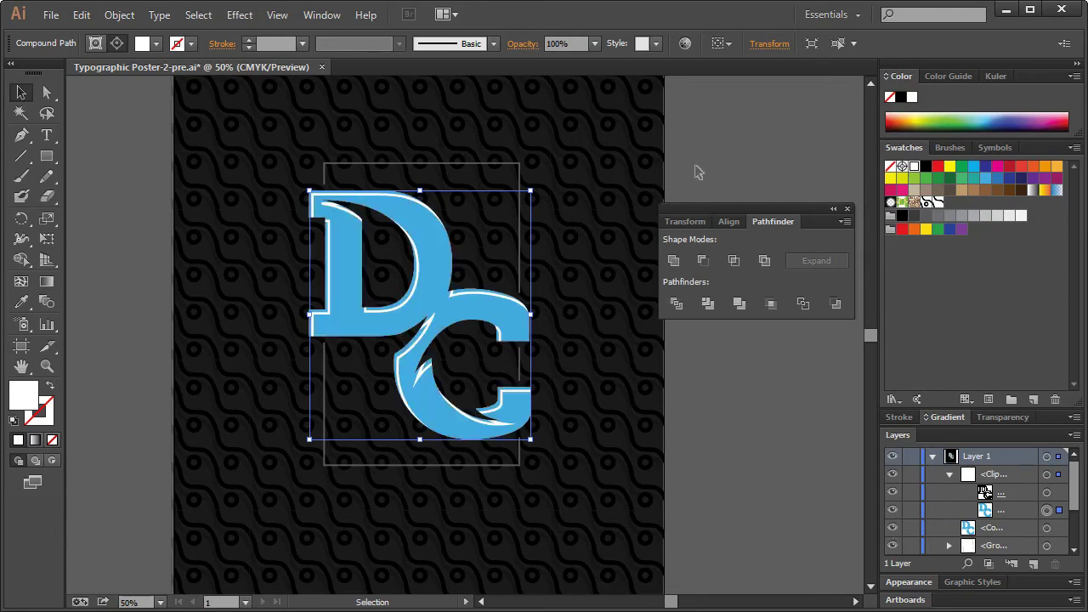
click(733, 155)
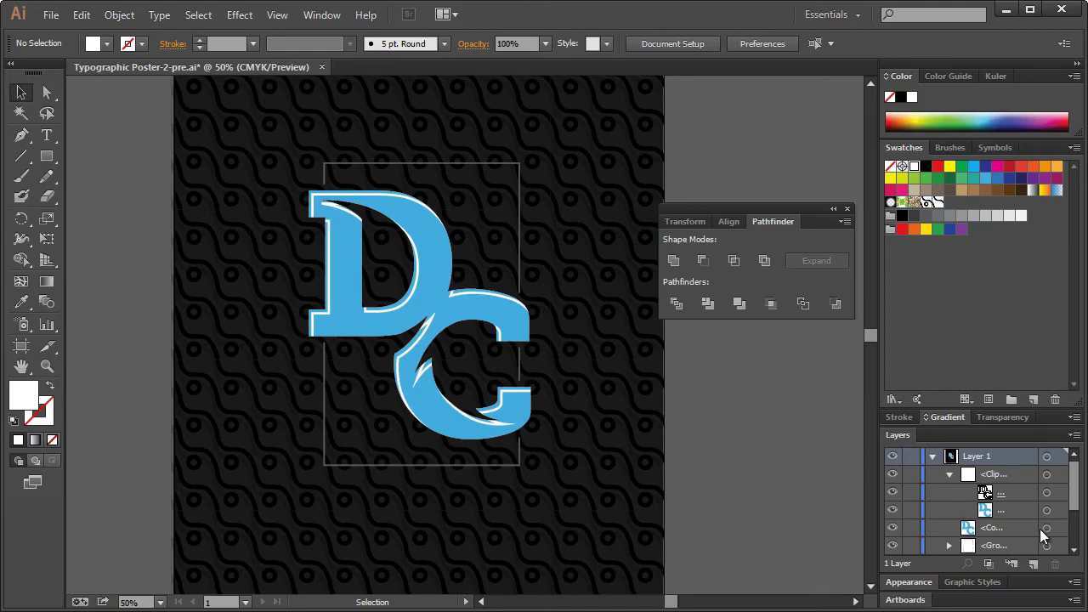
click(948, 478)
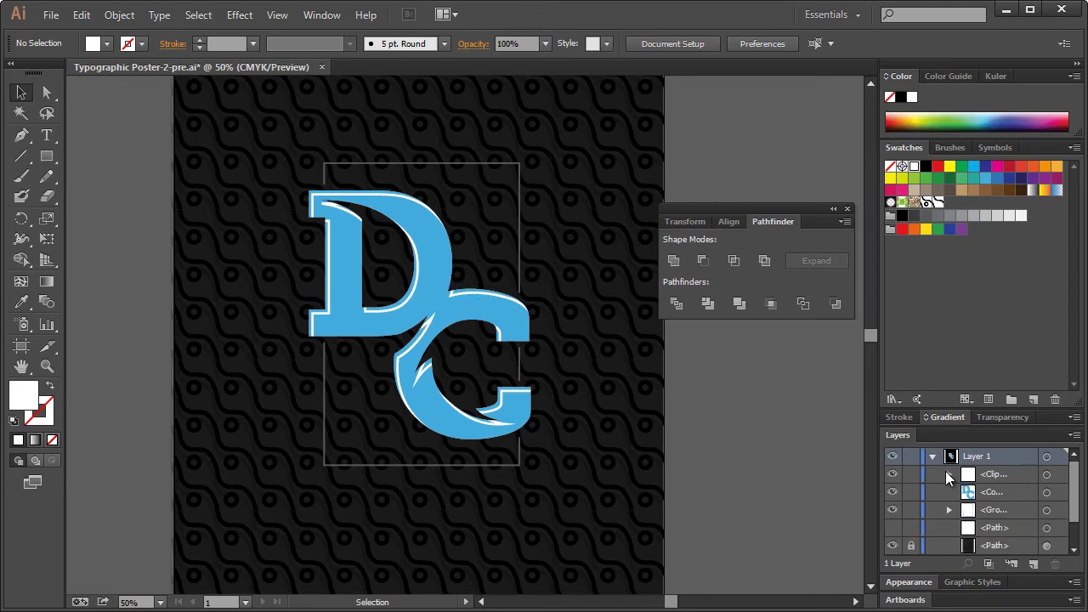
- Duplicate the blue DC lettering in place below the clip group and hide the lower copy
click(1048, 493)
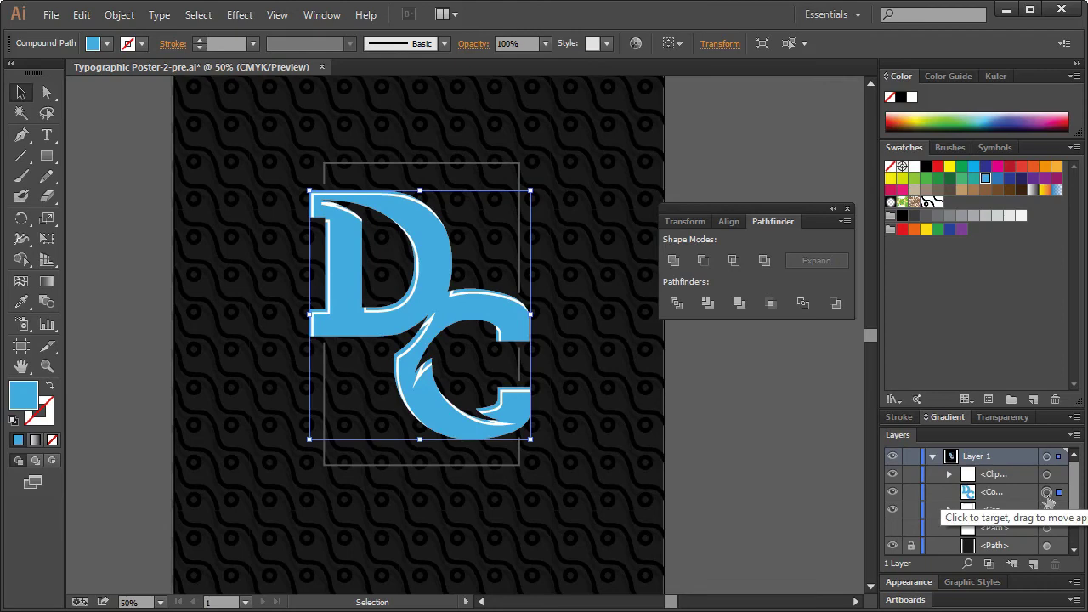
key(ctrl+c)
key(ctrl+f)
click(894, 510)
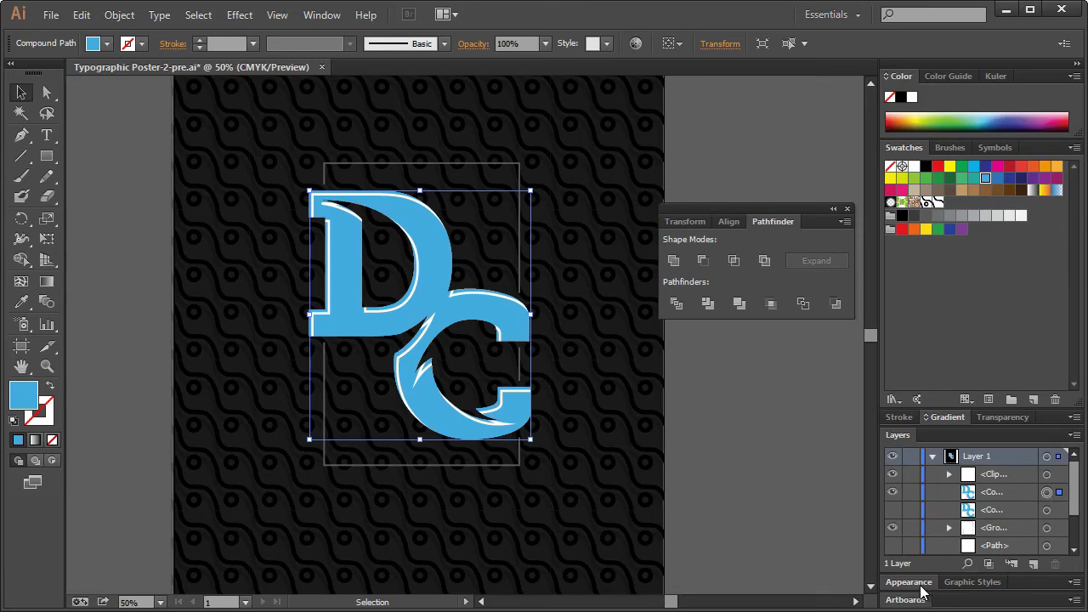
- Add a 3 pt white stroke to the visible blue DC lettering through its appearance attributes
drag(956, 409, 956, 290)
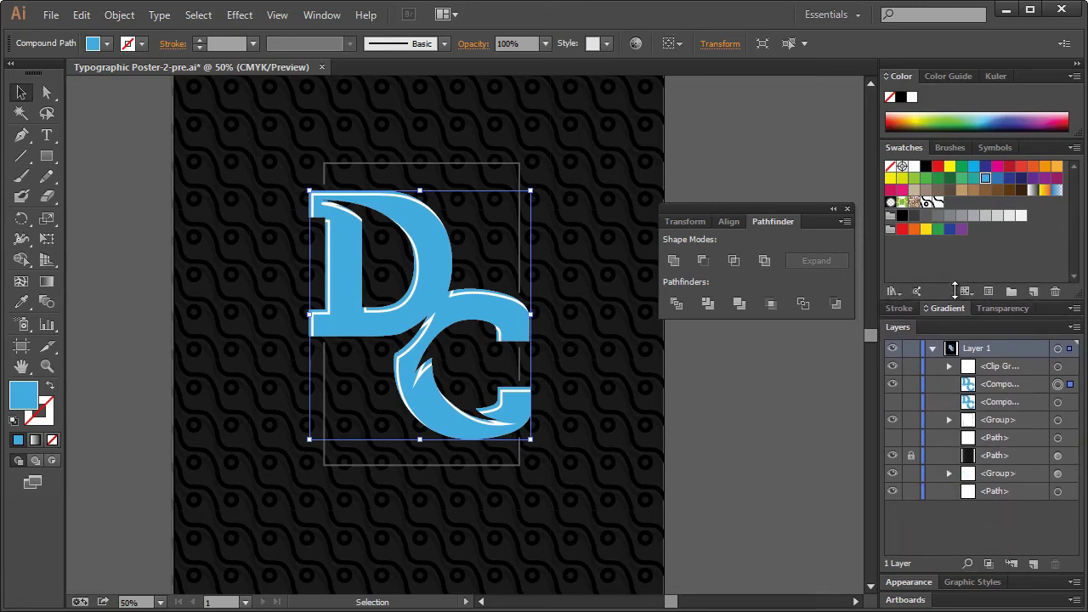
click(907, 582)
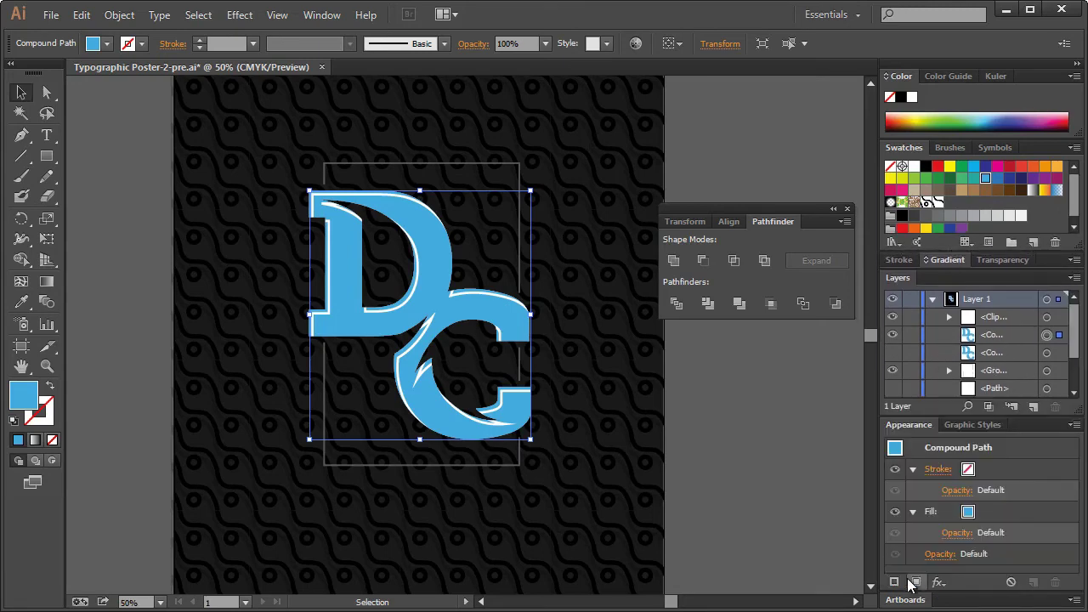
click(978, 470)
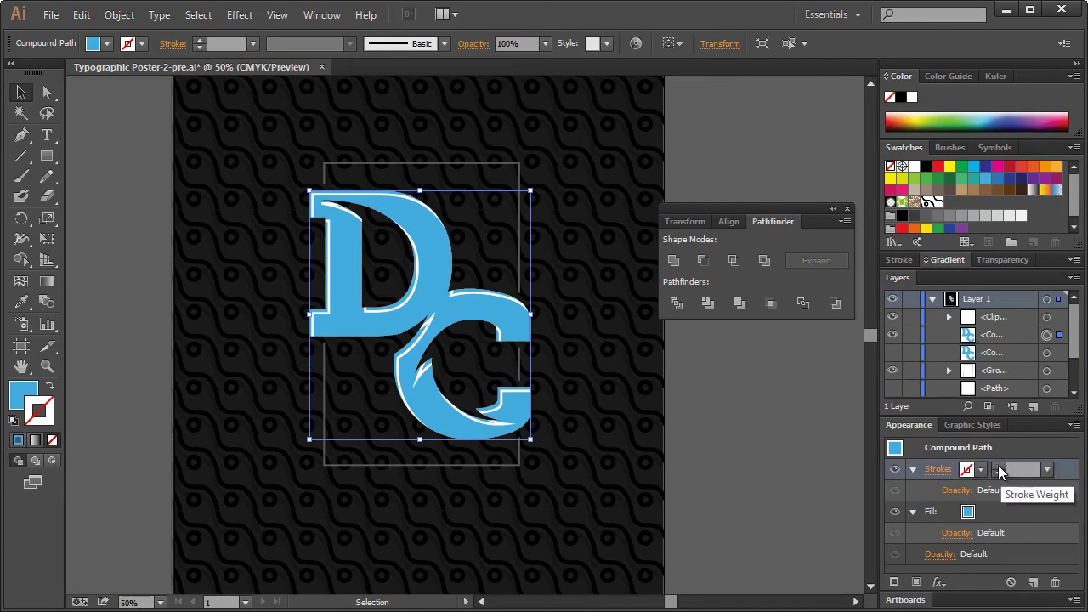
click(999, 473)
click(999, 472)
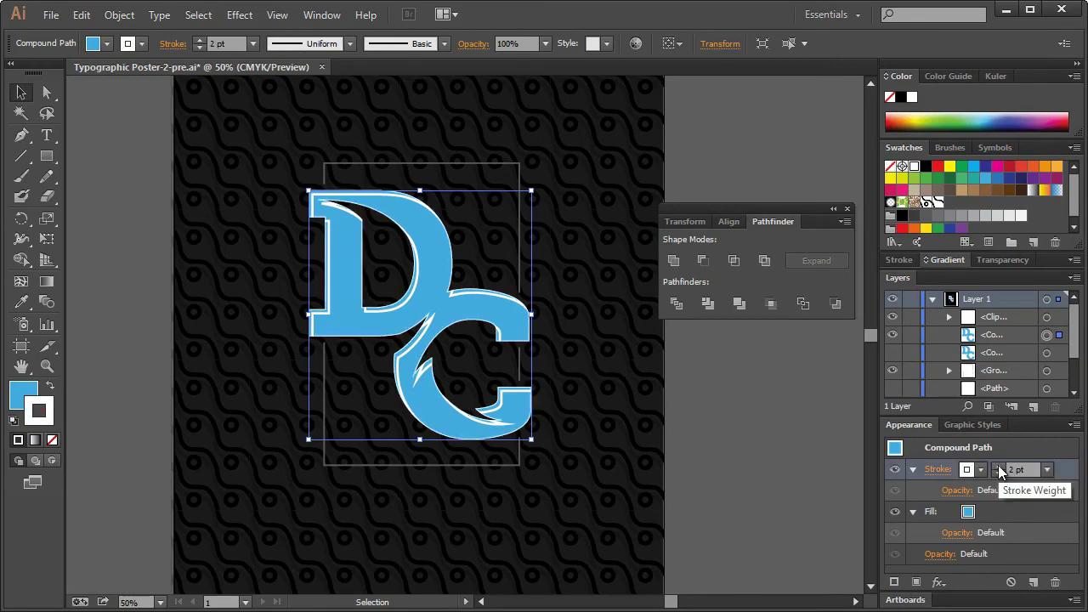
click(998, 472)
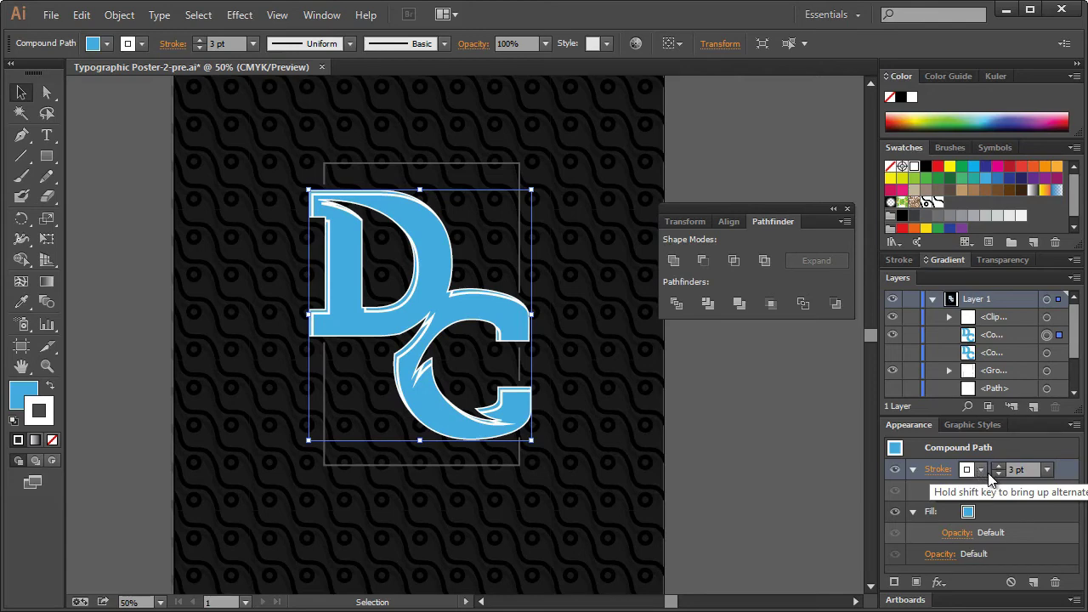
- Offset the 3 pt stroke with a Transform effect, moving it -0.1667 in horizontally and -0.1111 in vertically with preview on
click(235, 16)
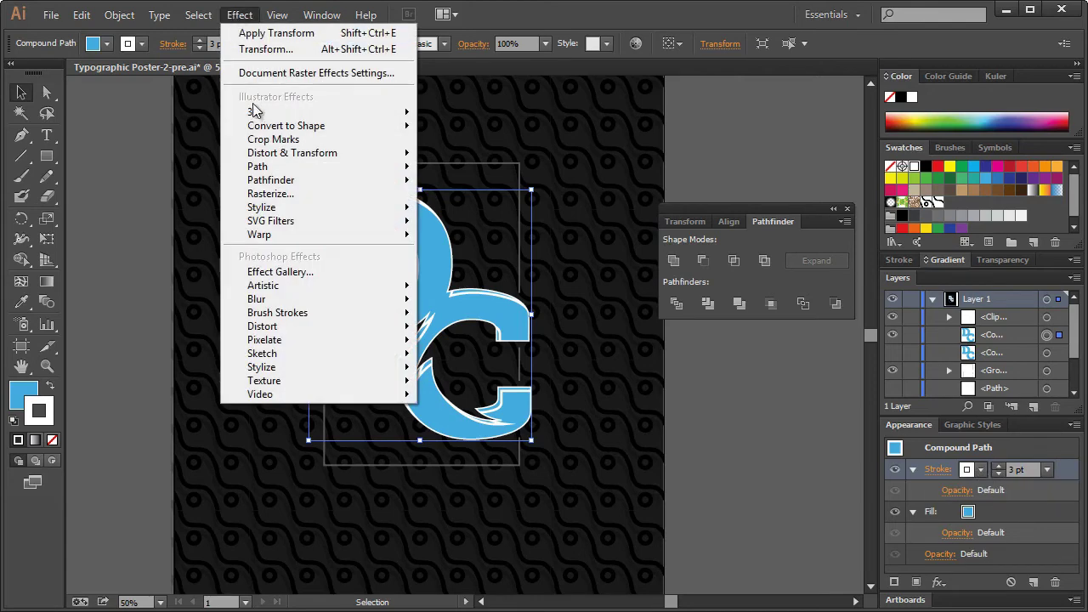
mouse_move(255, 156)
click(488, 212)
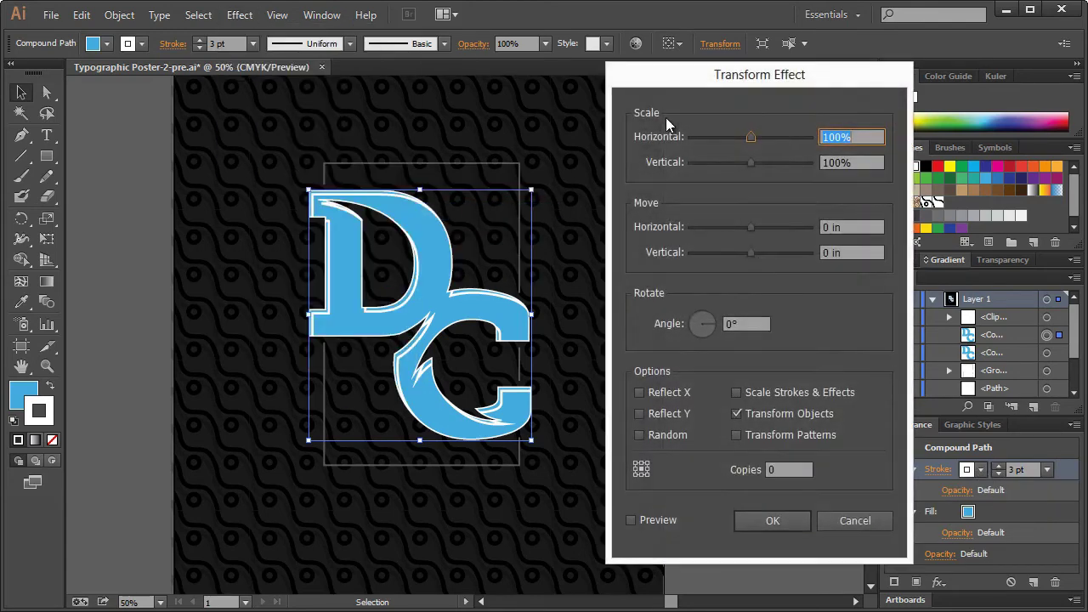
click(654, 520)
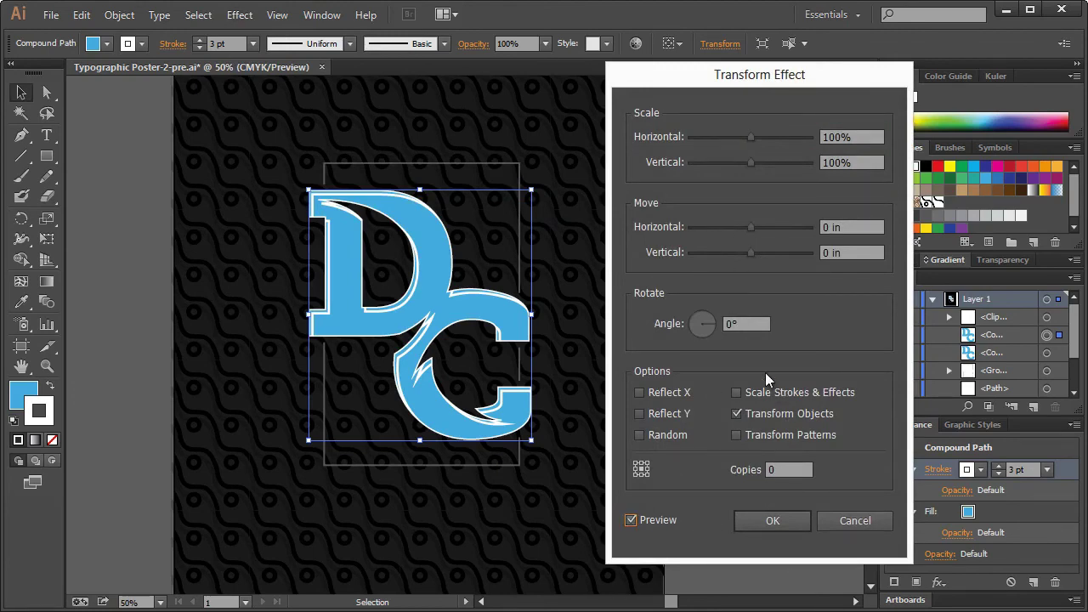
drag(755, 227, 747, 251)
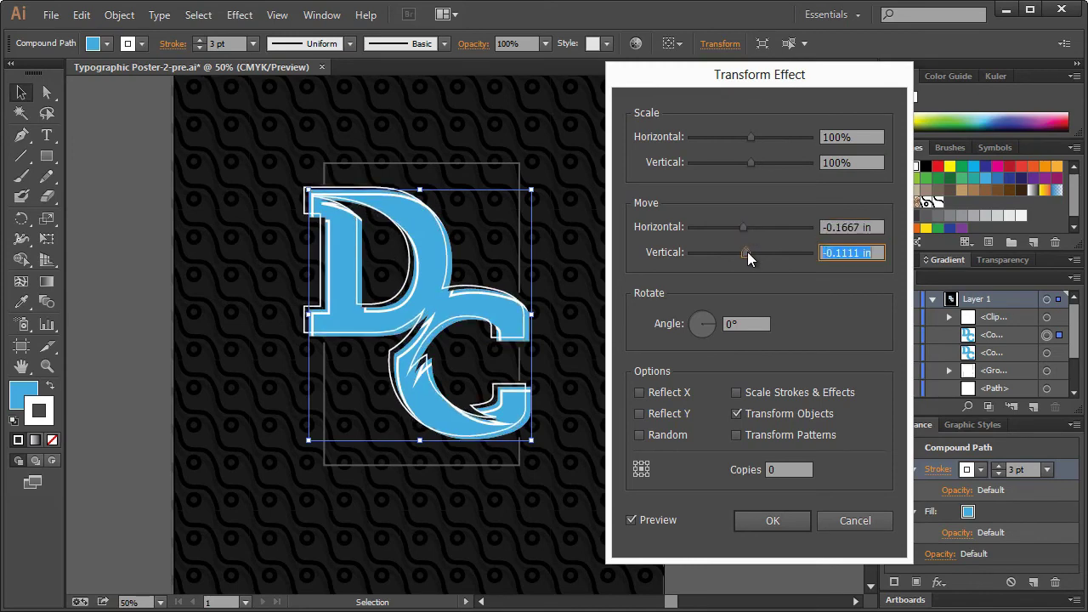
click(770, 519)
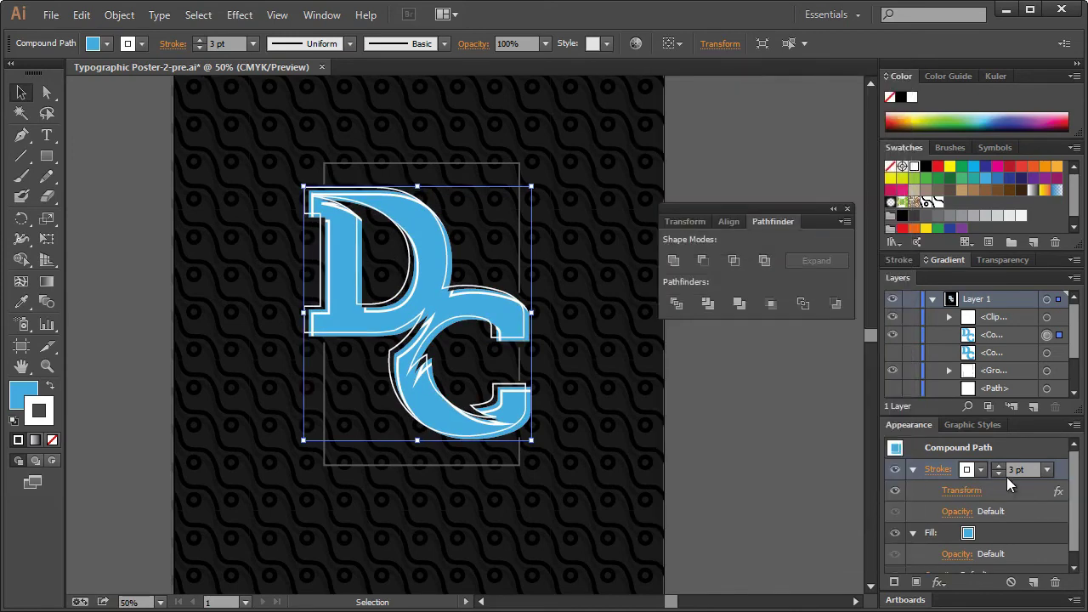
- Reduce the offset white stroke on the DC lettering to 2 pt and deselect the artwork
click(997, 474)
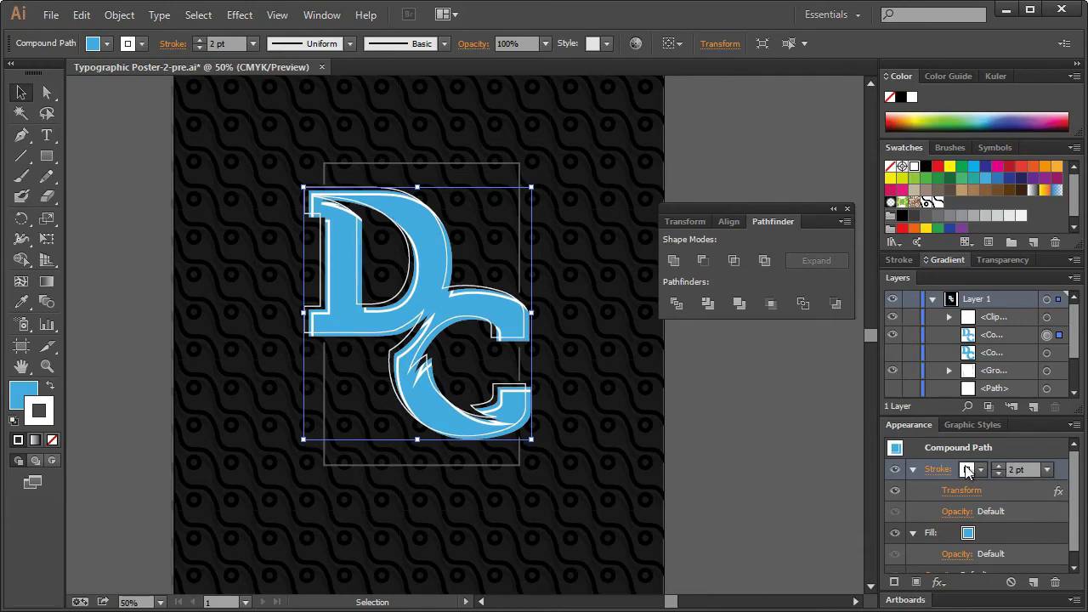
click(293, 158)
click(721, 163)
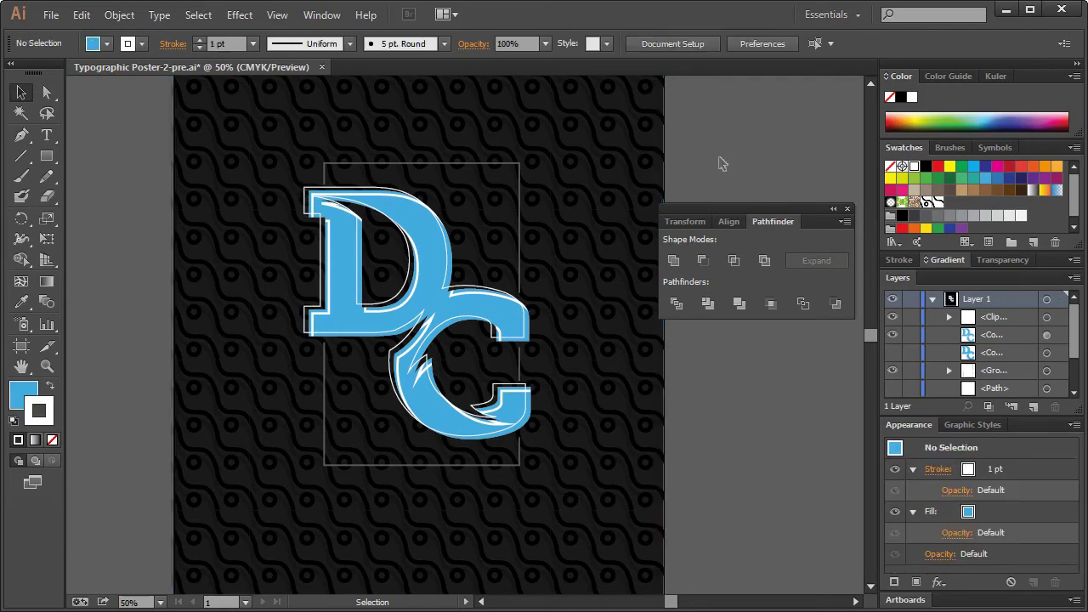
- Recolor the offset 2 pt stroke of the DC lettering with a dark gray swatch
click(308, 200)
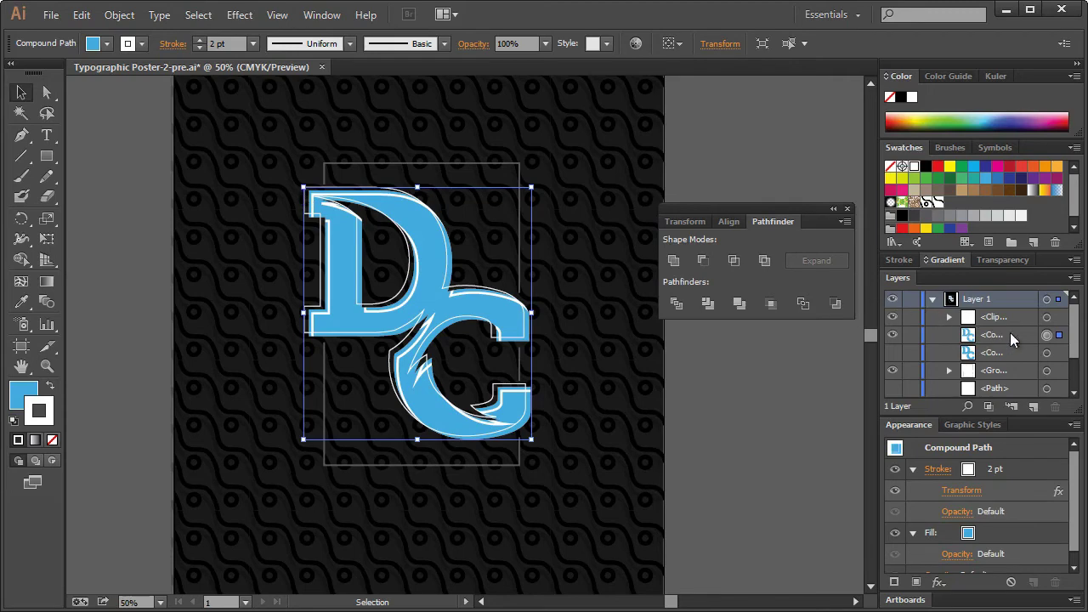
click(969, 472)
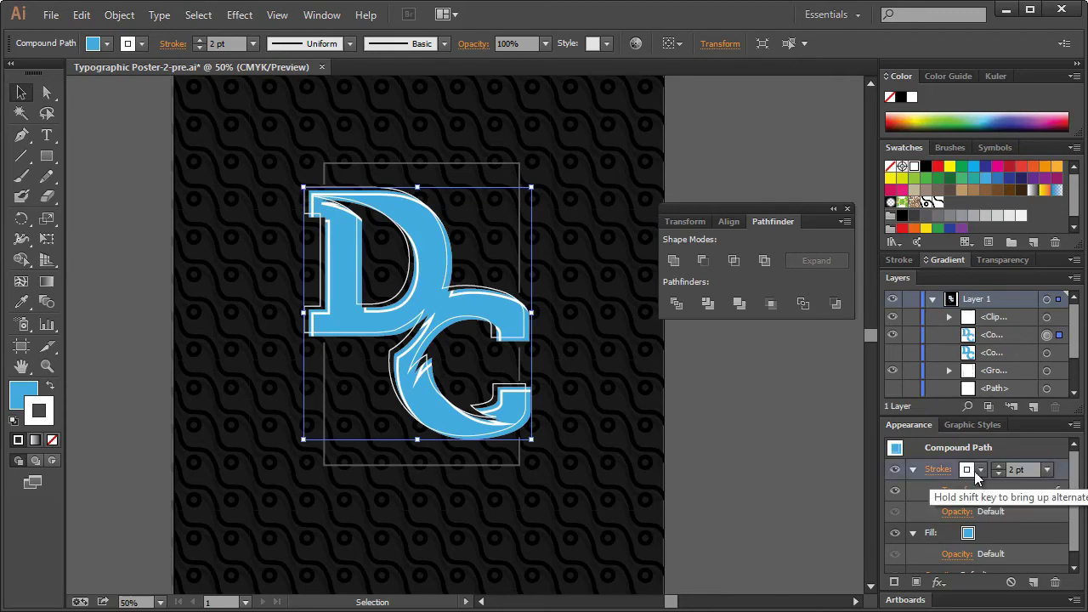
click(968, 471)
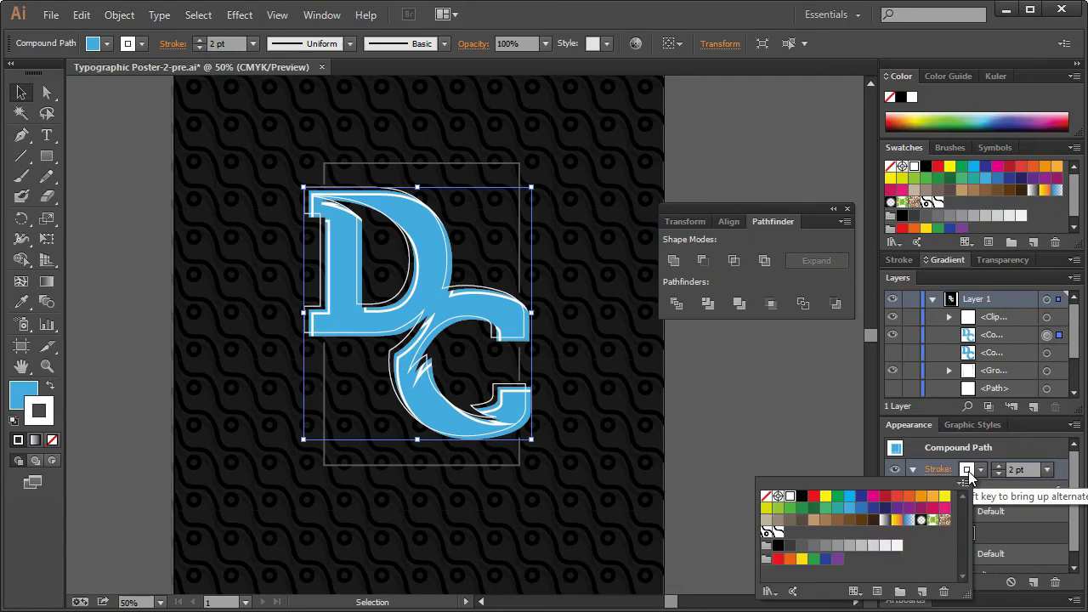
click(828, 553)
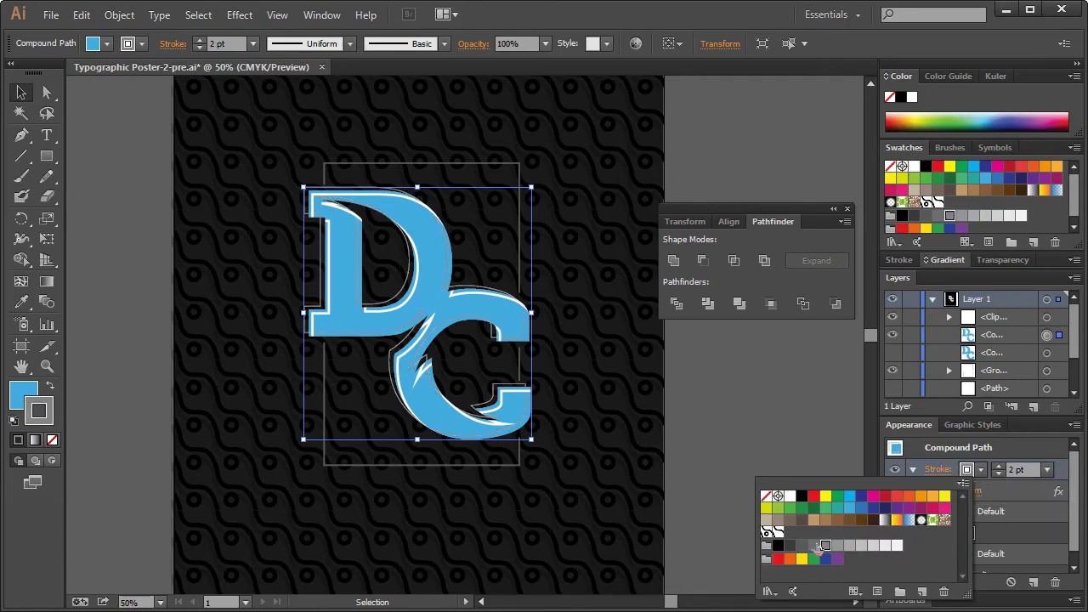
click(803, 546)
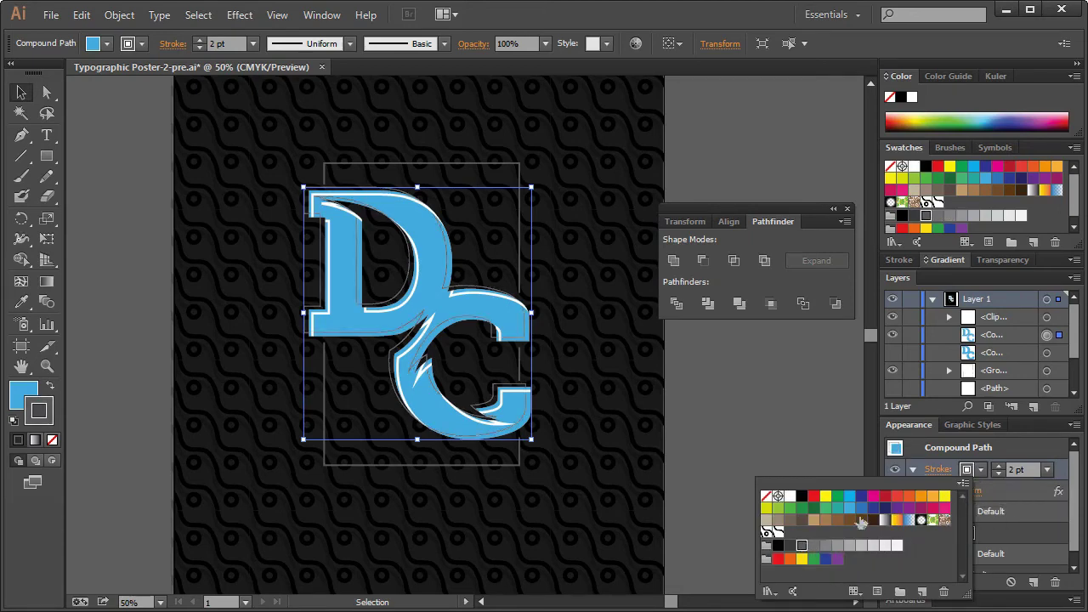
- Convert the DC lettering's offset gray stroke into filled shapes with Outline Stroke
click(1004, 343)
click(1004, 334)
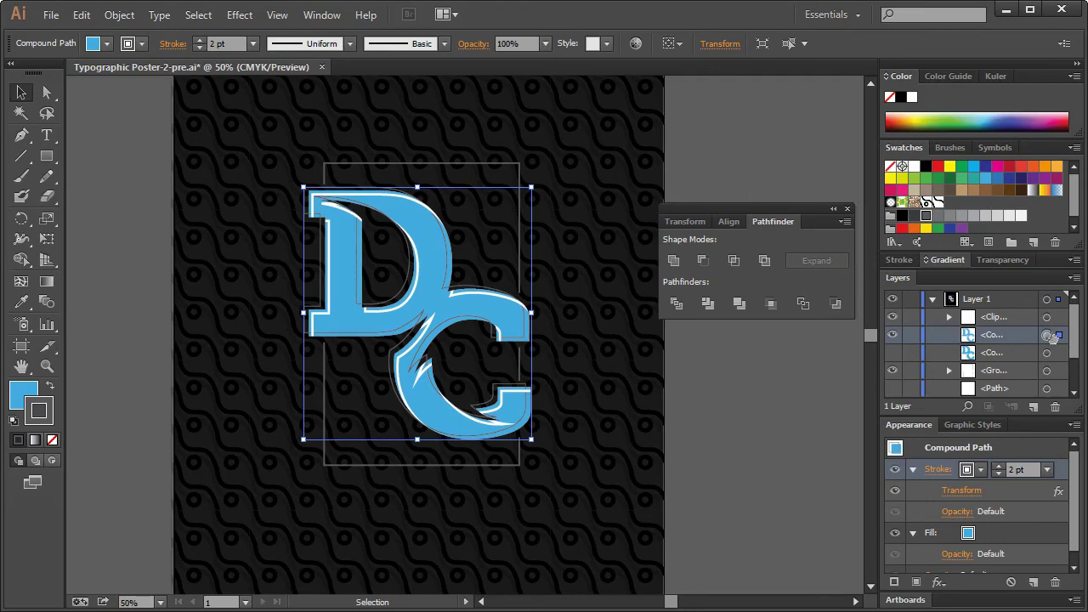
click(121, 16)
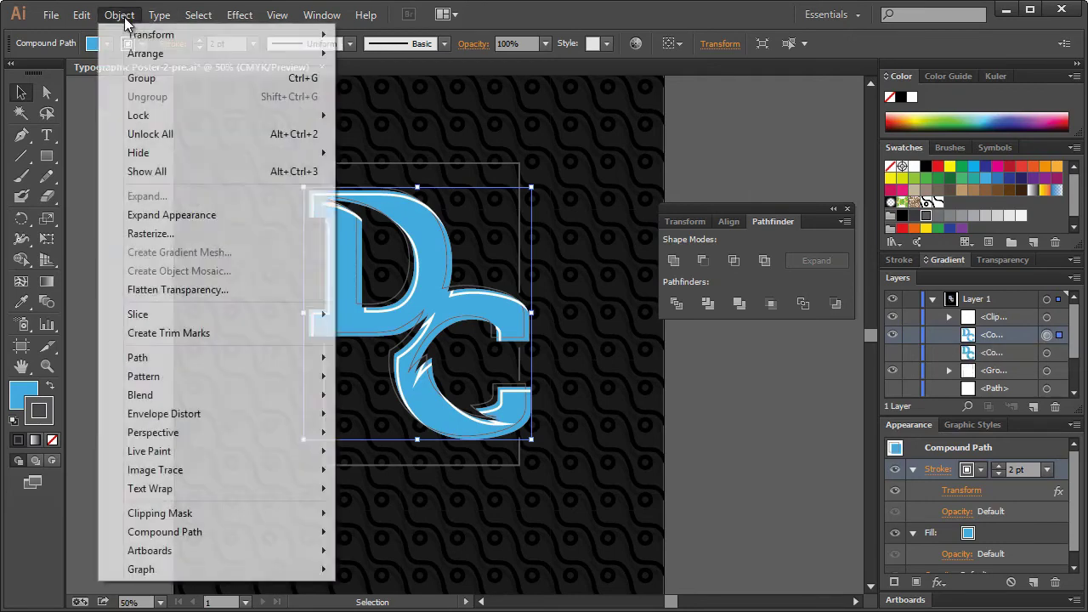
mouse_move(208, 357)
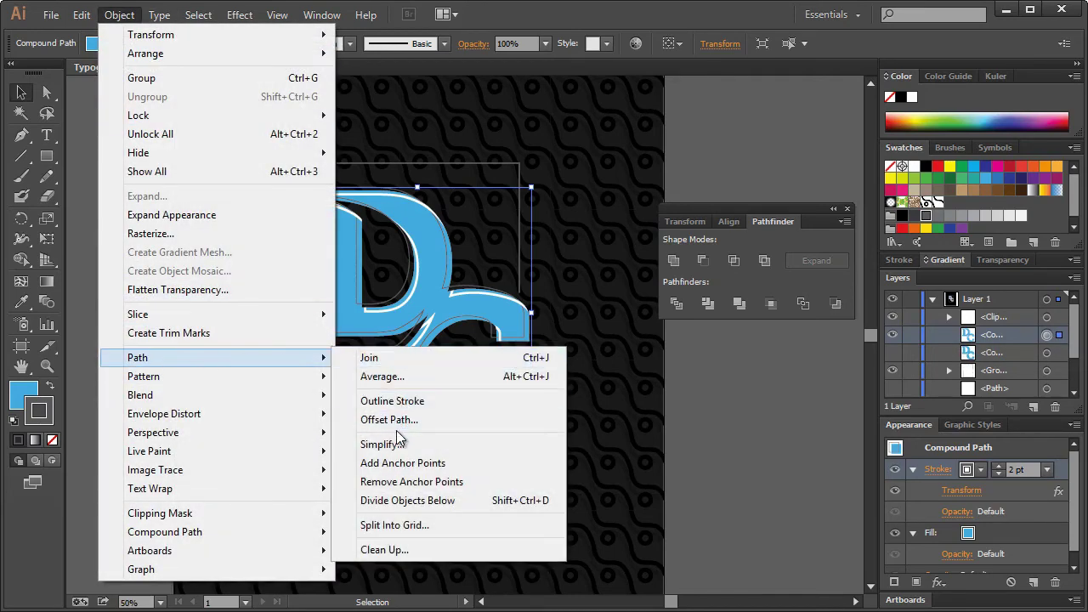
click(402, 401)
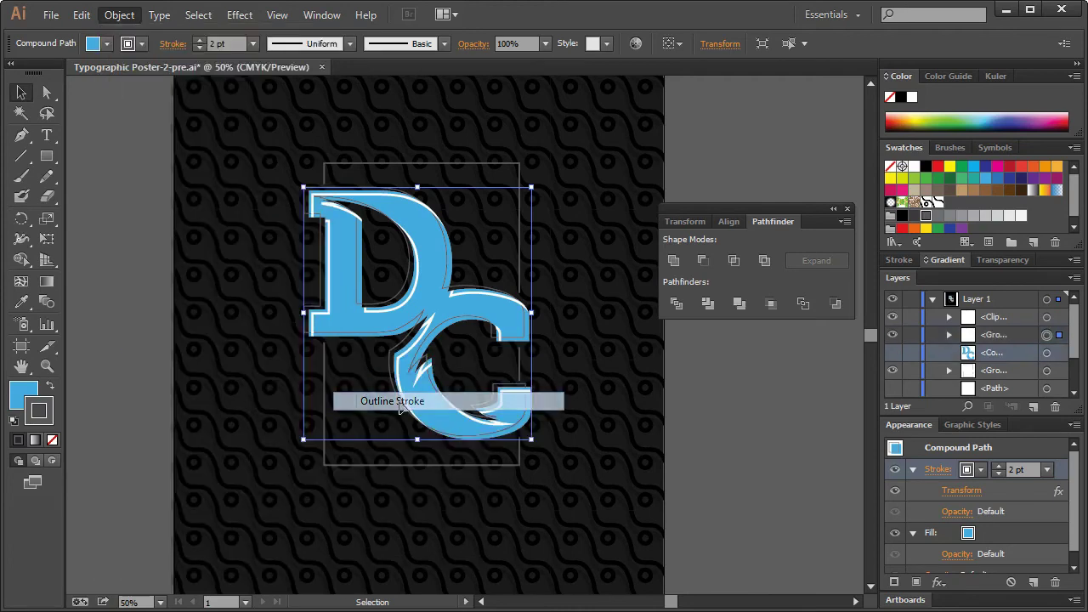
- Expand the outlined group and delete its blue lettering shape, keeping only the gray outline
click(949, 335)
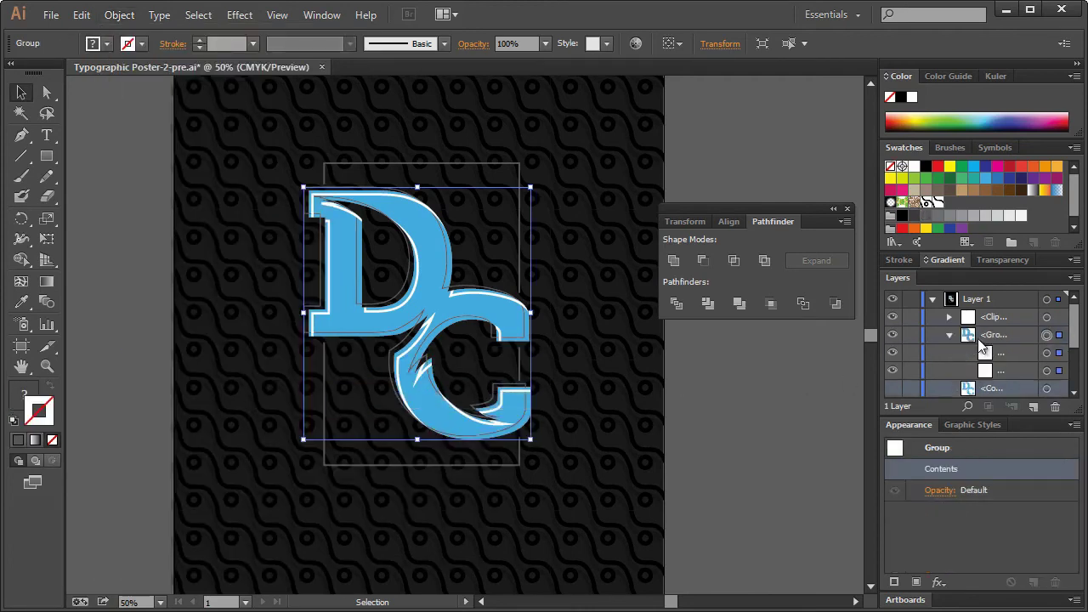
click(1047, 372)
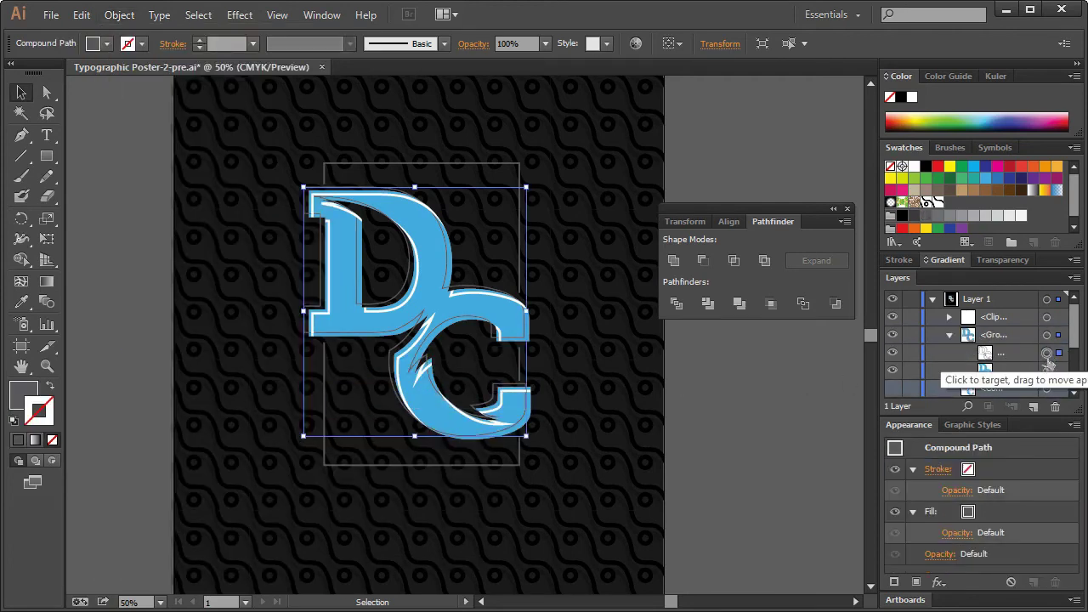
key(Delete)
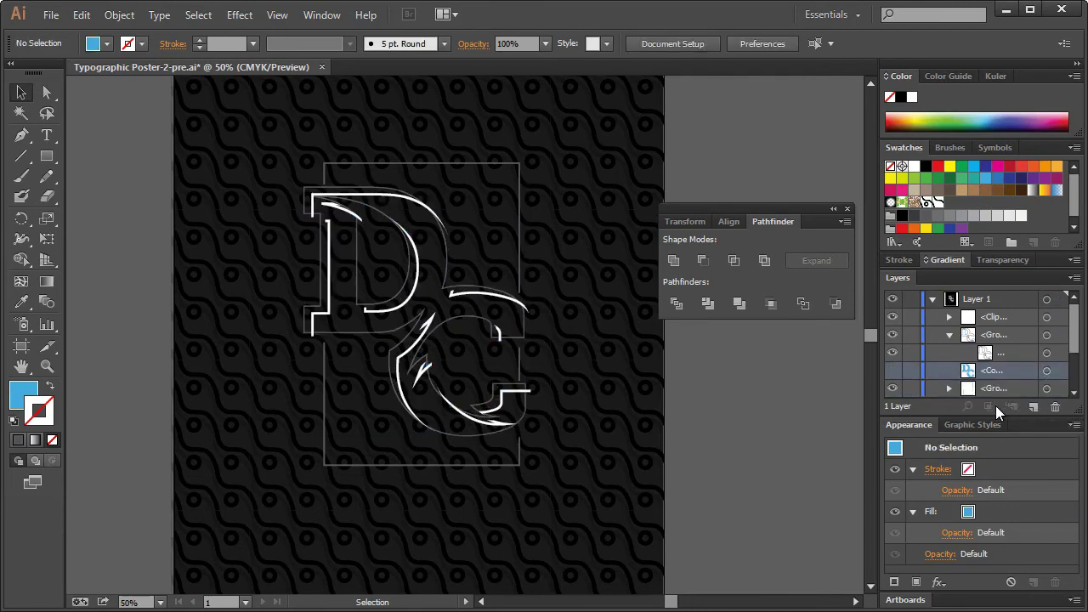
- Show the hidden copy of the blue DC lettering below the outline group
scroll(952, 370, down, 2)
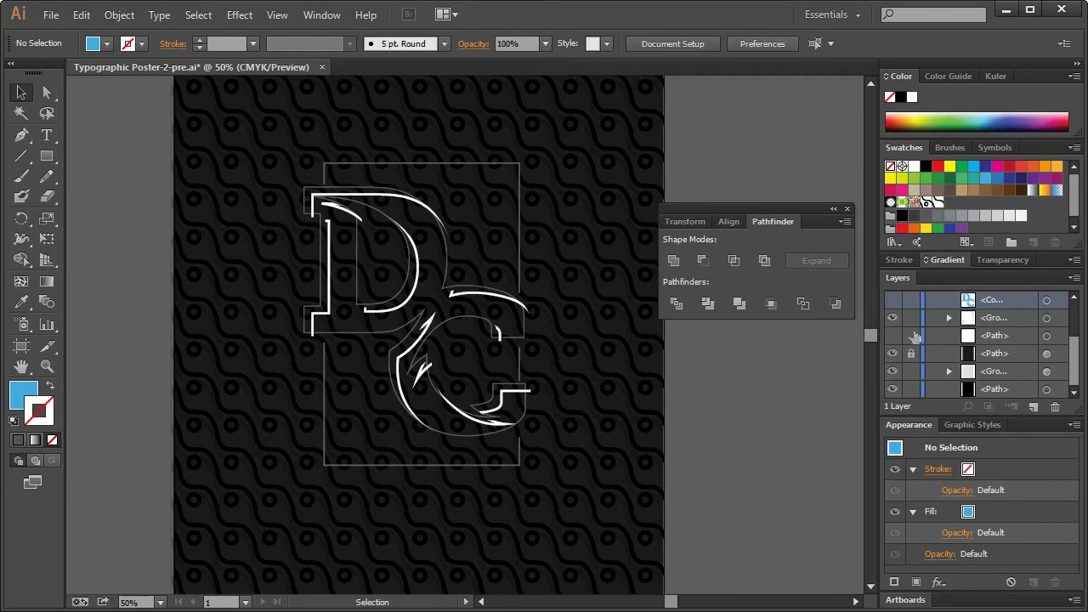
scroll(909, 338, up, 2)
click(893, 352)
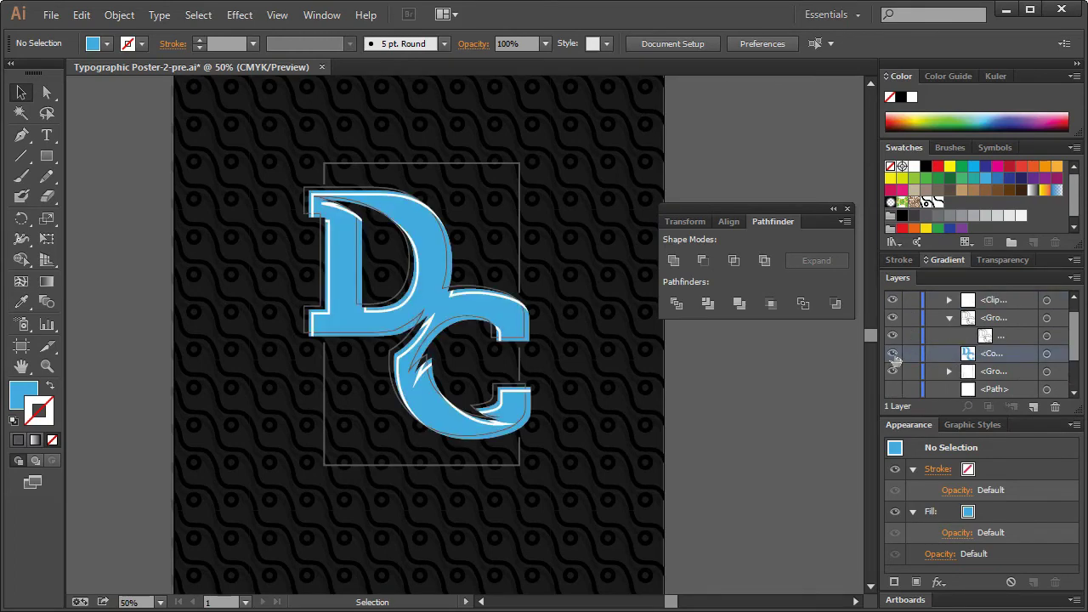
- Ungroup the gray outline, move it beneath the blue DC lettering in the stacking order, and deselect
click(1046, 317)
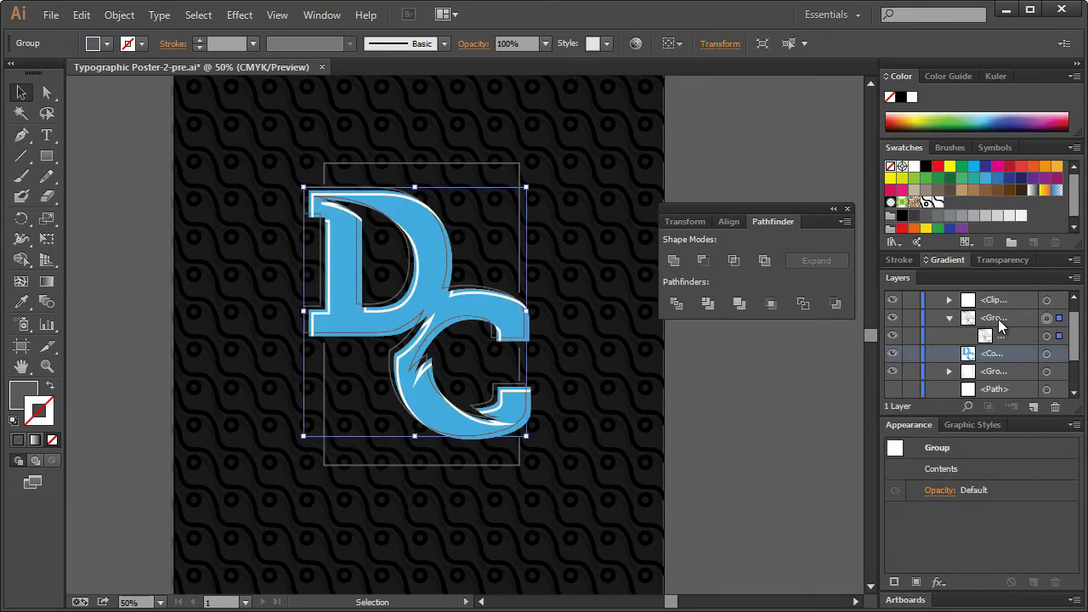
right_click(472, 290)
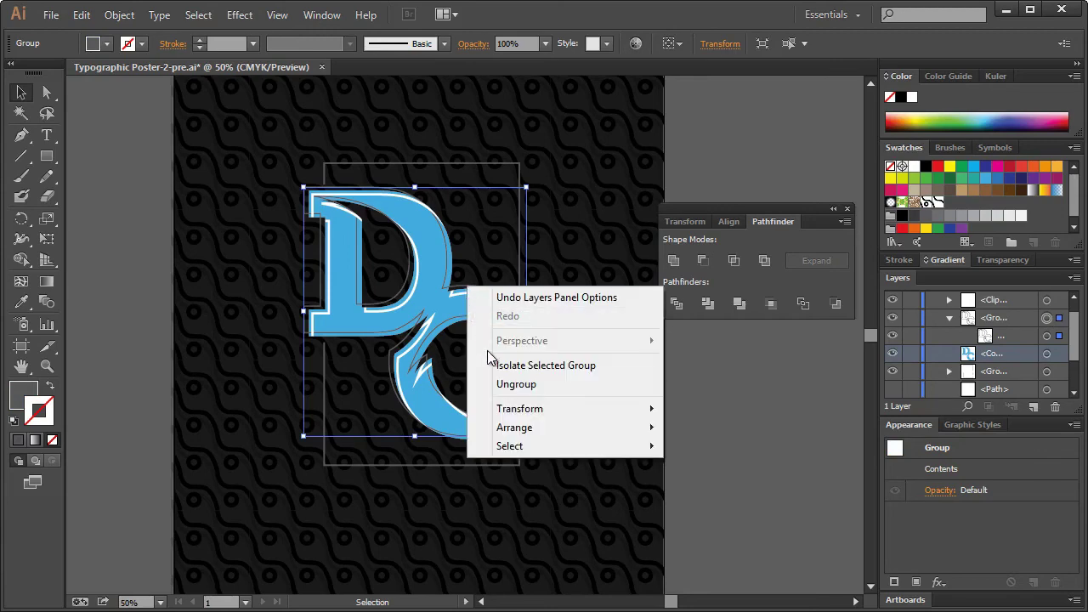
click(516, 383)
drag(1006, 318, 1009, 347)
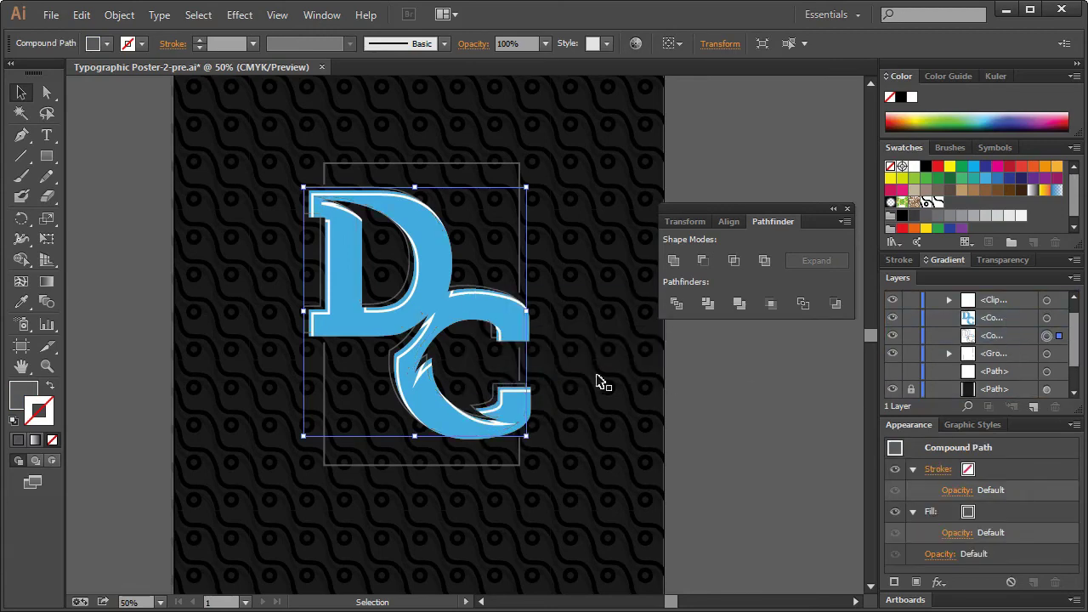
click(727, 164)
- Duplicate the blue DC lettering in place and hide the lower copy
click(47, 366)
click(412, 337)
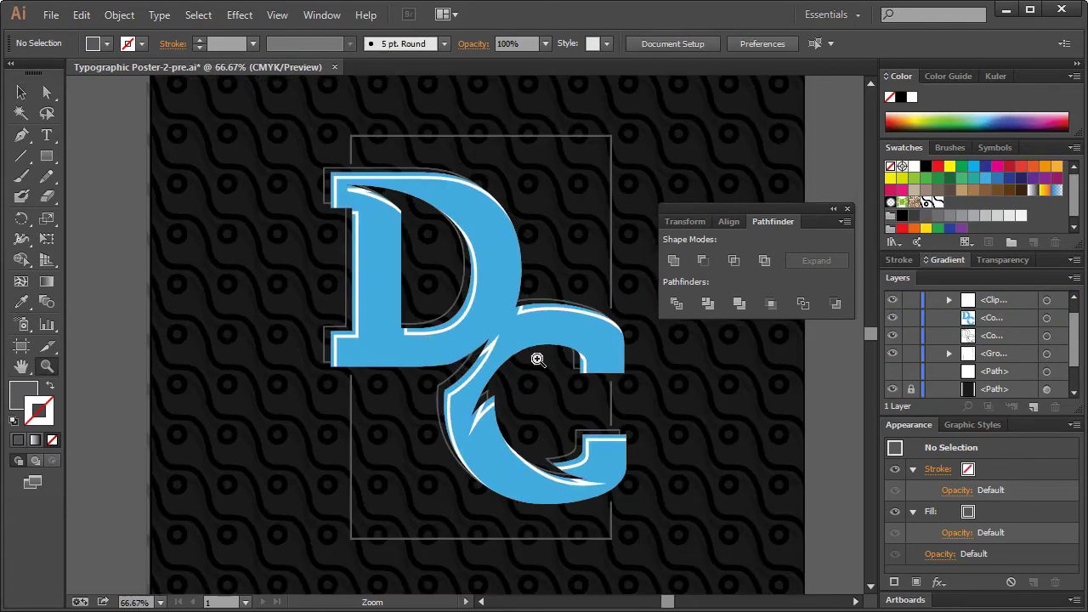
drag(665, 602, 670, 602)
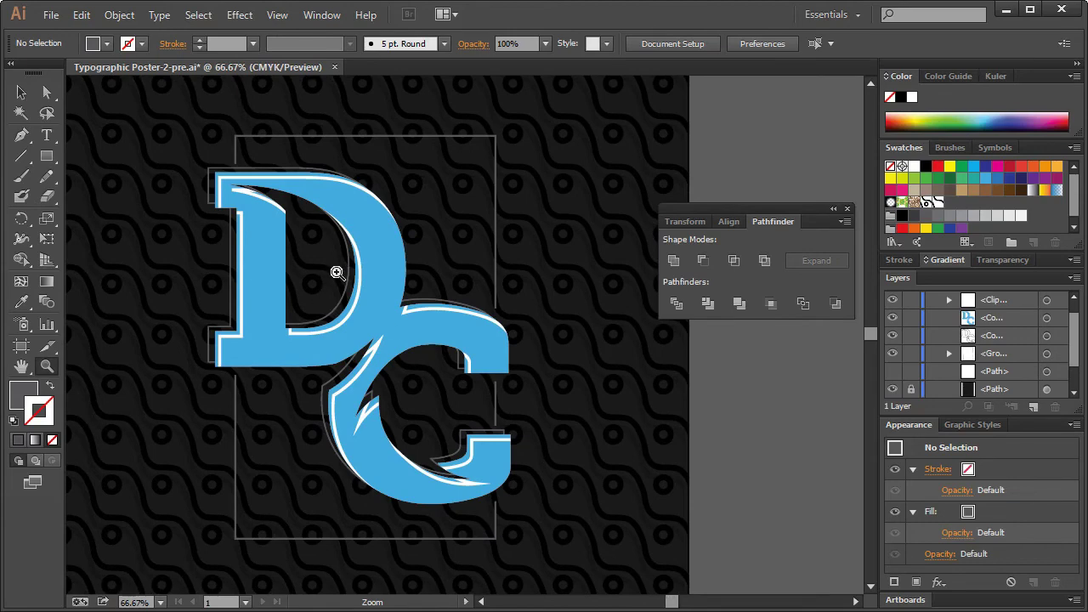
click(377, 383)
scroll(503, 331, up, 2)
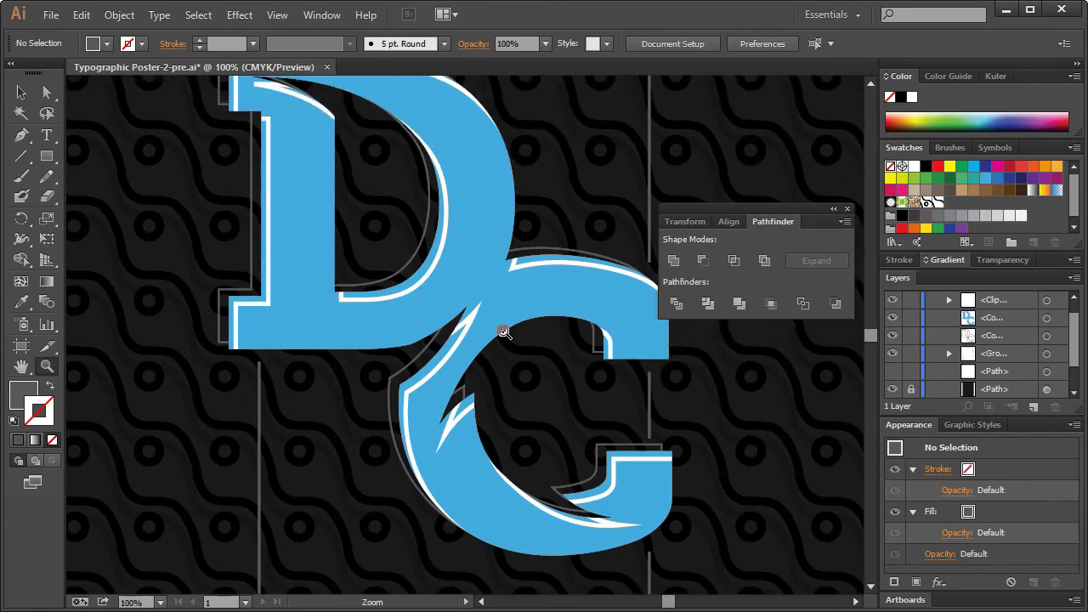
scroll(503, 332, up, 3)
key(v)
click(1047, 318)
key(ctrl+c)
key(ctrl+f)
click(1047, 336)
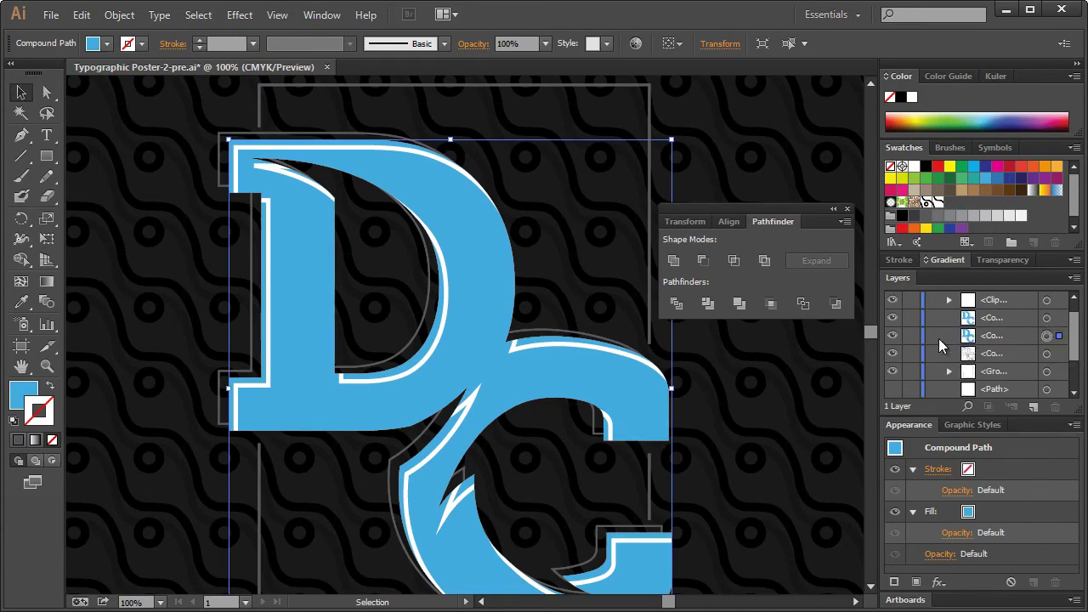
click(893, 335)
- Add a 3 pt darker blue stroke to the visible copy of the DC lettering
click(1046, 317)
click(938, 469)
key(Escape)
click(1018, 471)
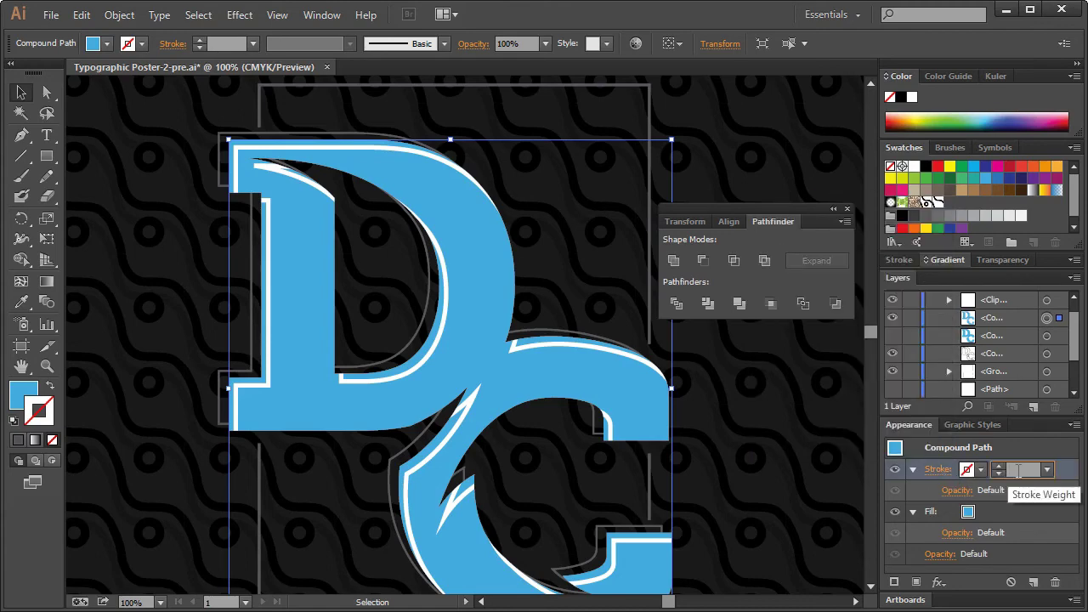
text(3)
key(Return)
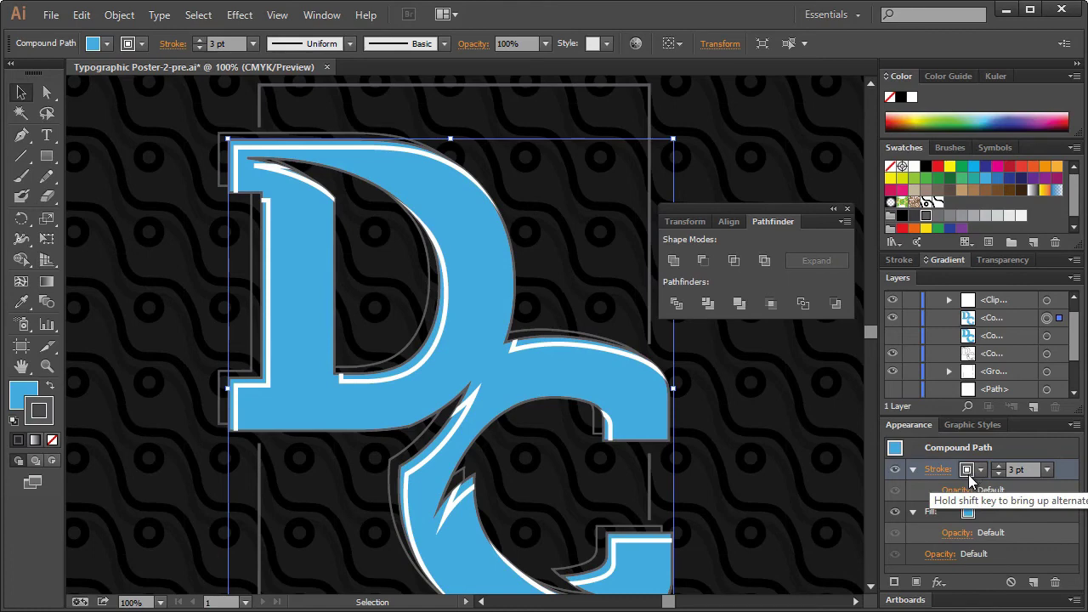
click(968, 472)
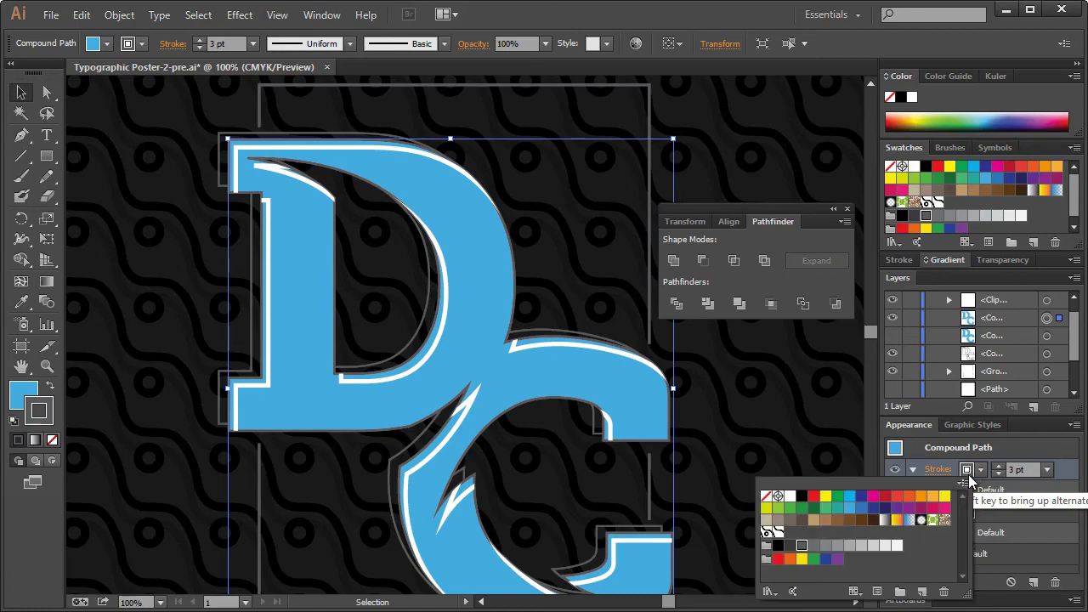
click(861, 508)
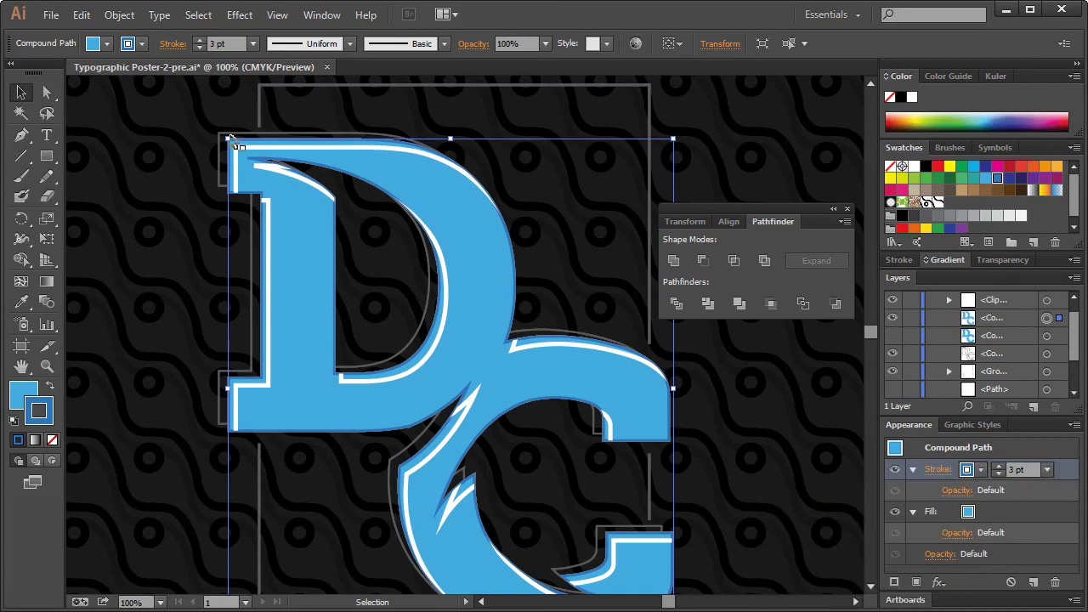
- Offset the darker blue stroke with a Transform effect, moving it 0.2083 in horizontally and 0.2778 in vertically with preview on
click(240, 14)
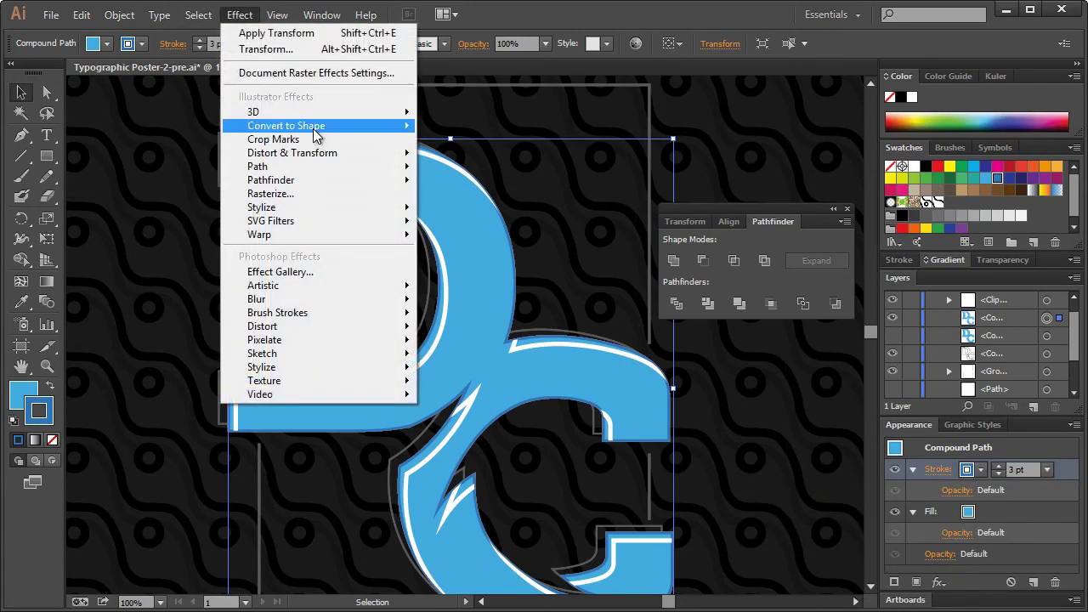
mouse_move(311, 152)
click(467, 214)
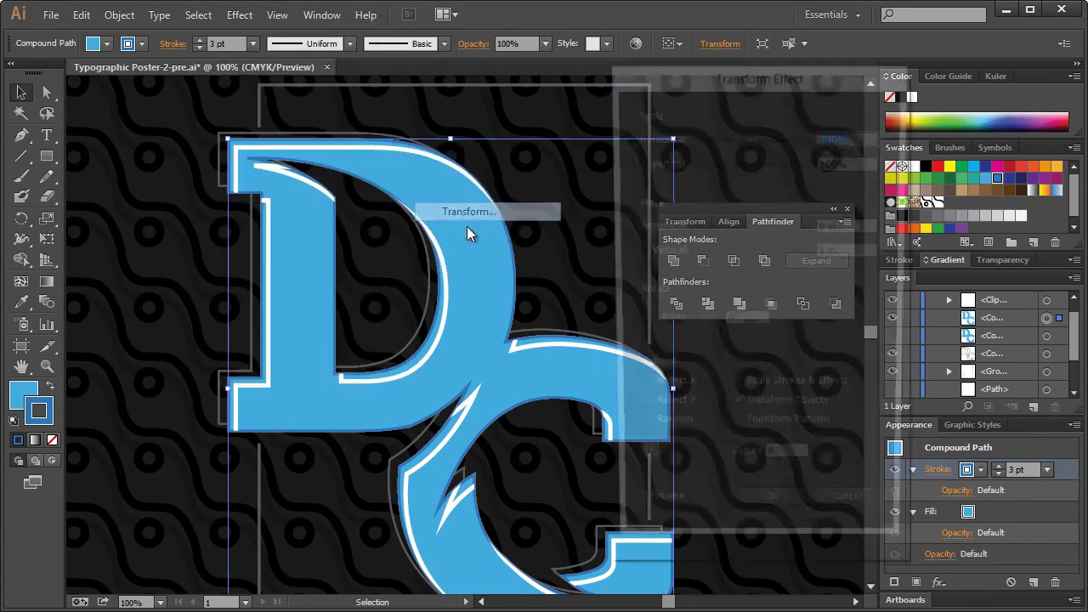
click(652, 526)
drag(755, 228, 761, 251)
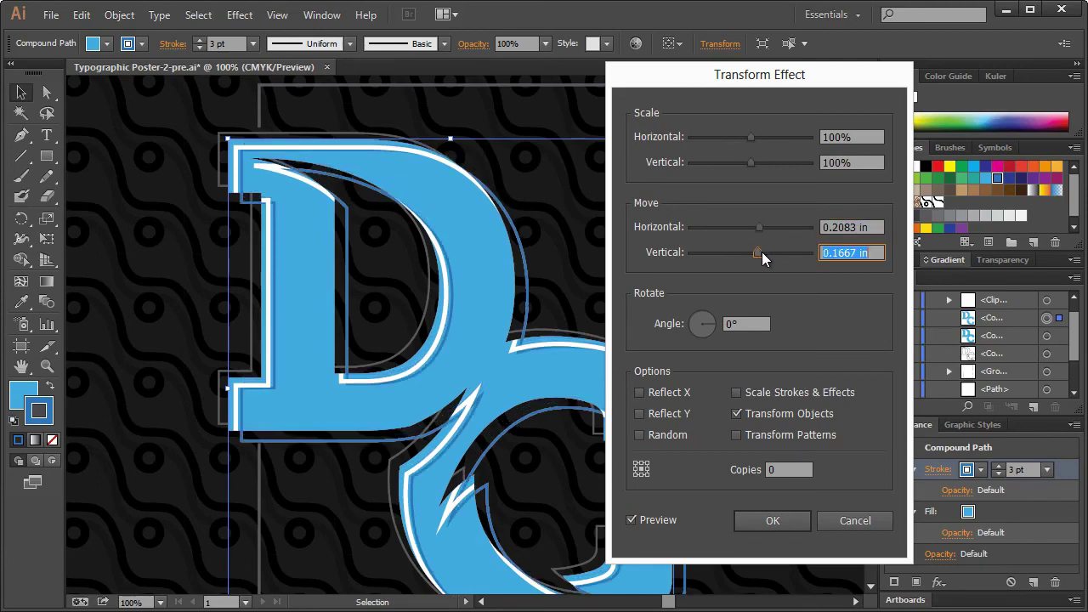
drag(740, 74, 858, 50)
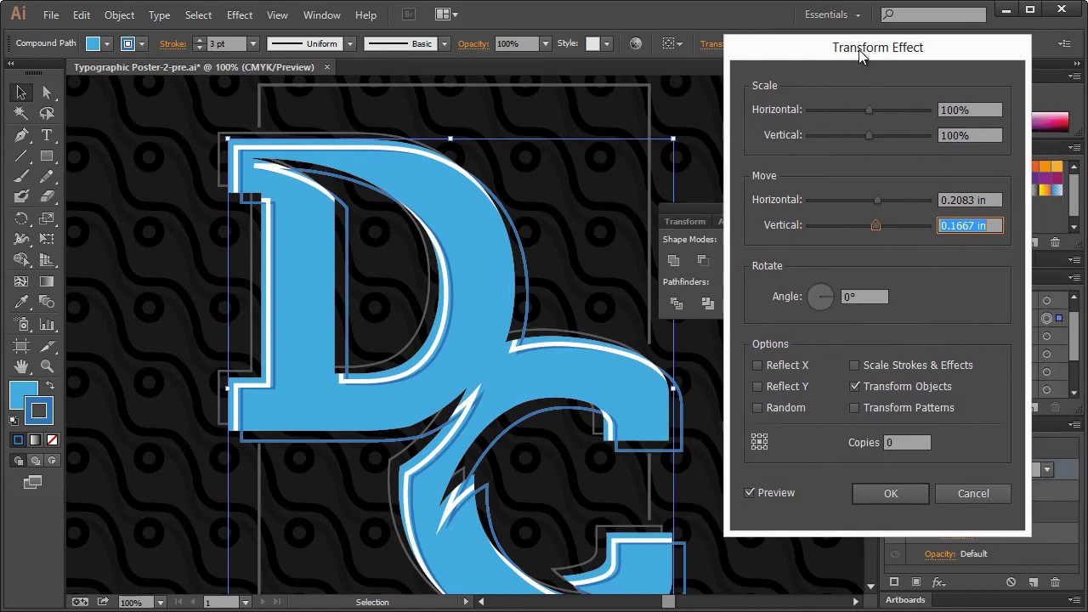
click(877, 200)
mouse_move(875, 227)
mouse_down()
mouse_move(879, 203)
mouse_move(881, 226)
mouse_up()
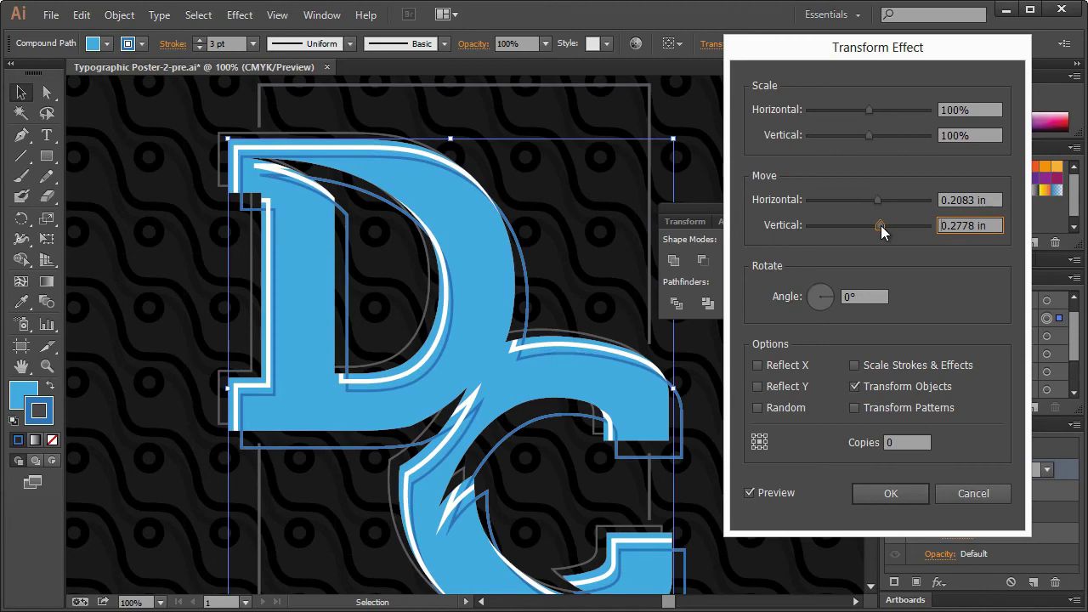
click(893, 491)
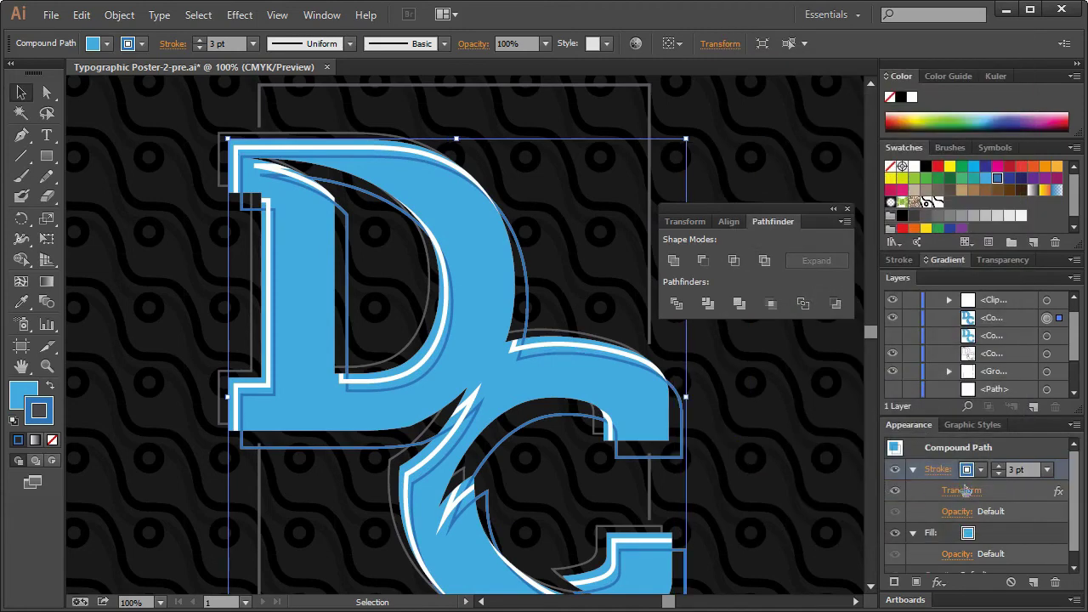
- Convert the offset darker blue stroke into filled shapes with Outline Stroke
click(116, 15)
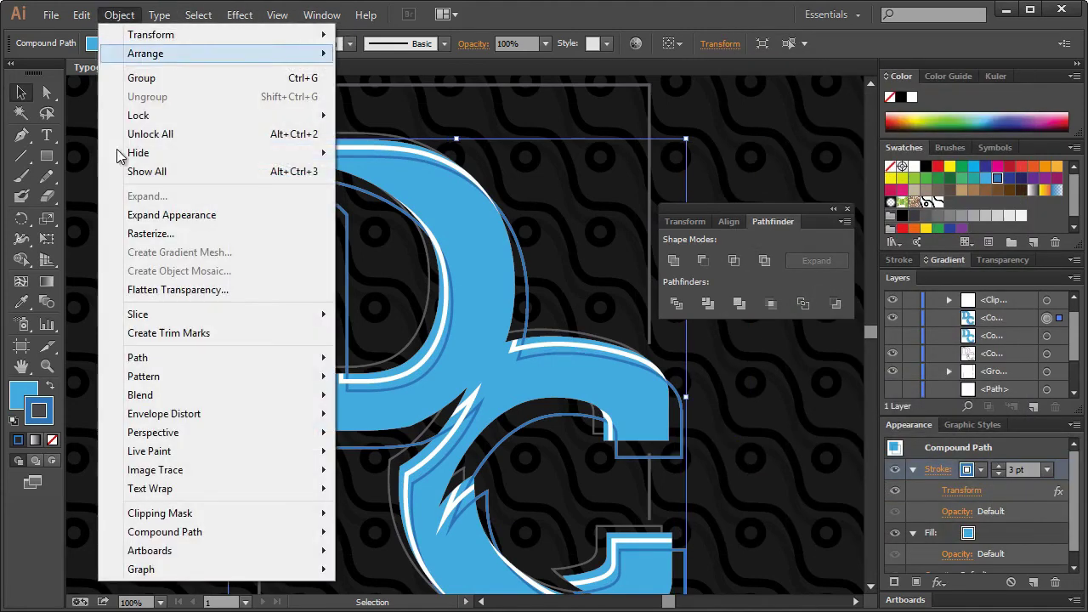
mouse_move(181, 357)
click(420, 402)
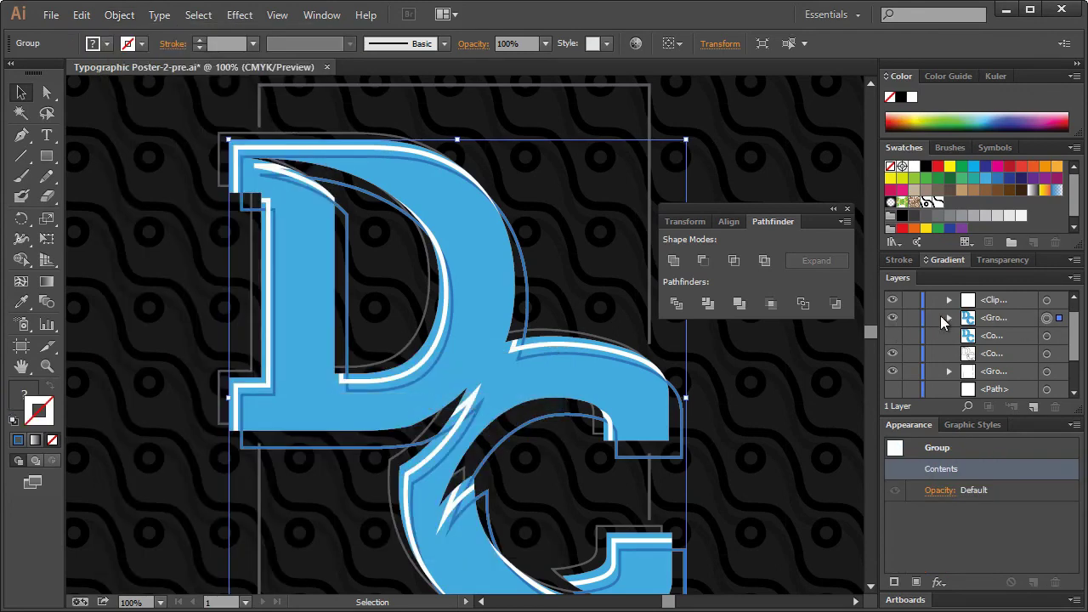
- Ungroup the outlined offset lettering, delete its blue-filled DC copy, and show the hidden blue DC lettering underneath
right_click(534, 265)
click(586, 363)
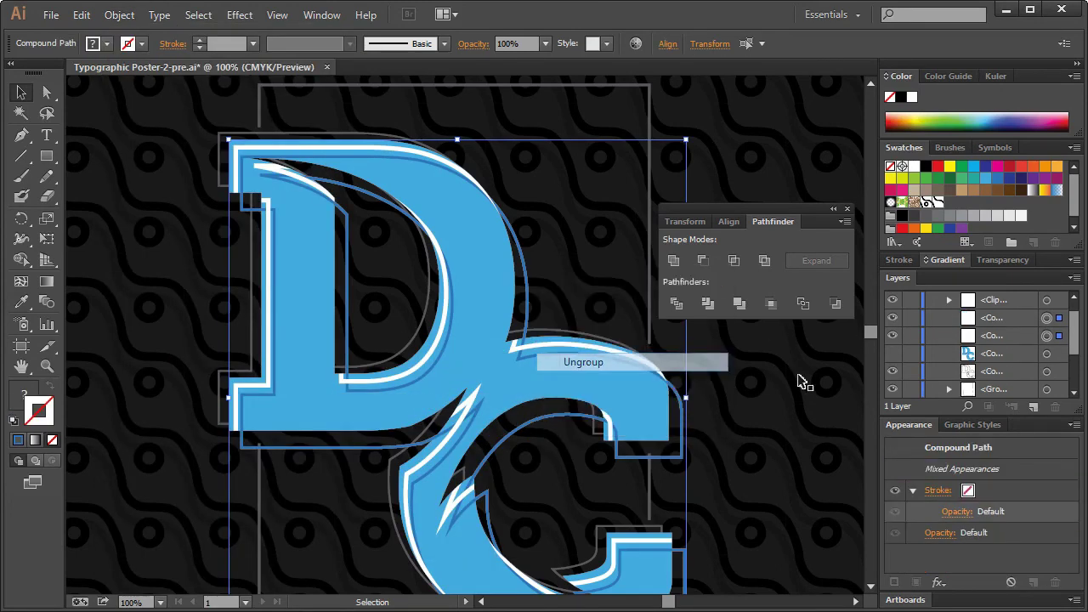
click(1046, 336)
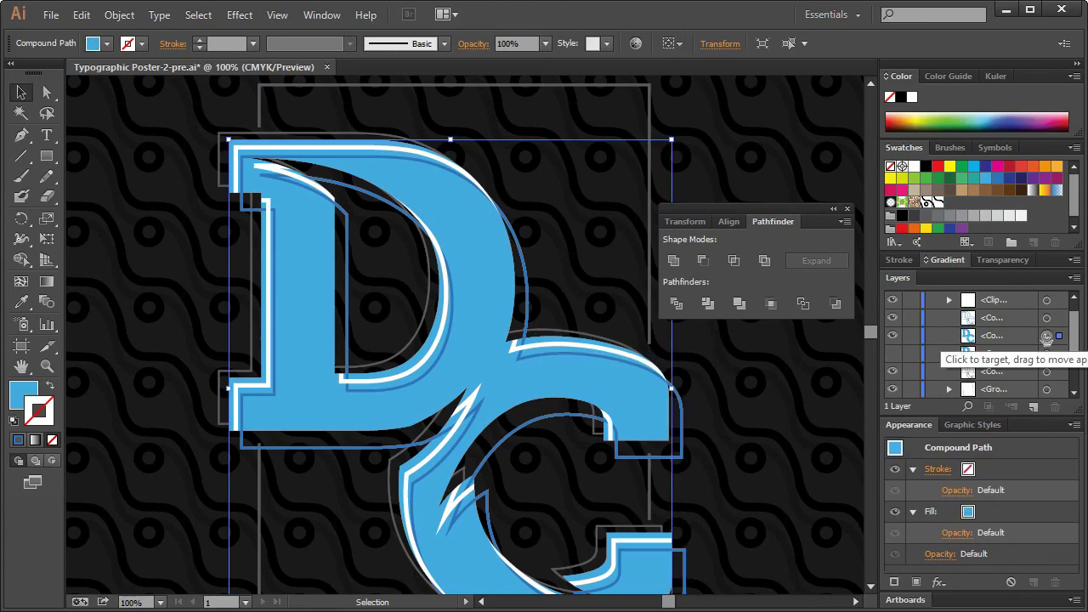
key(Delete)
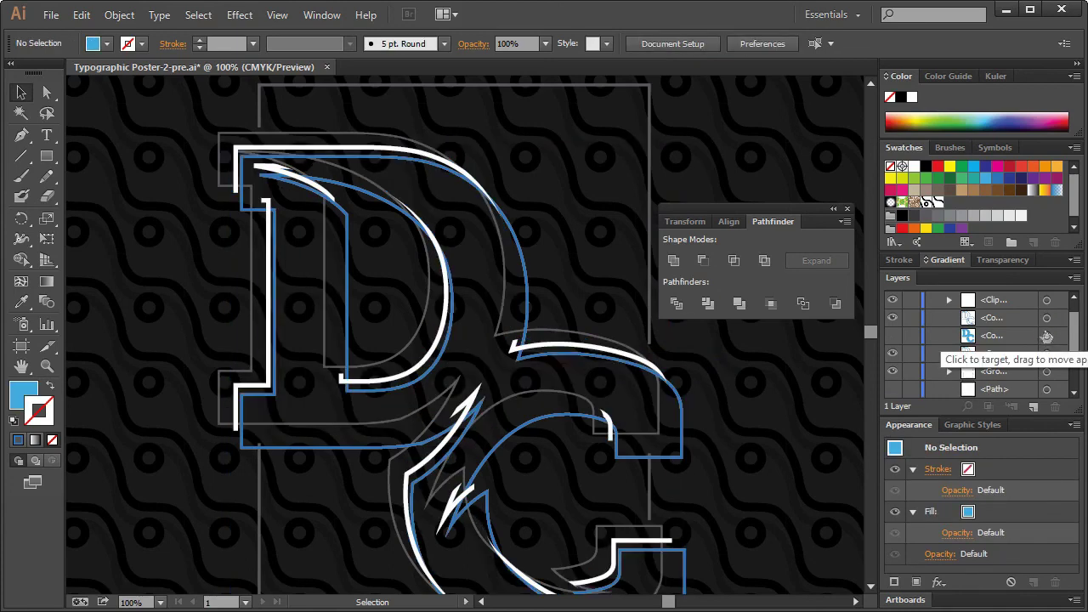
click(894, 340)
click(1046, 338)
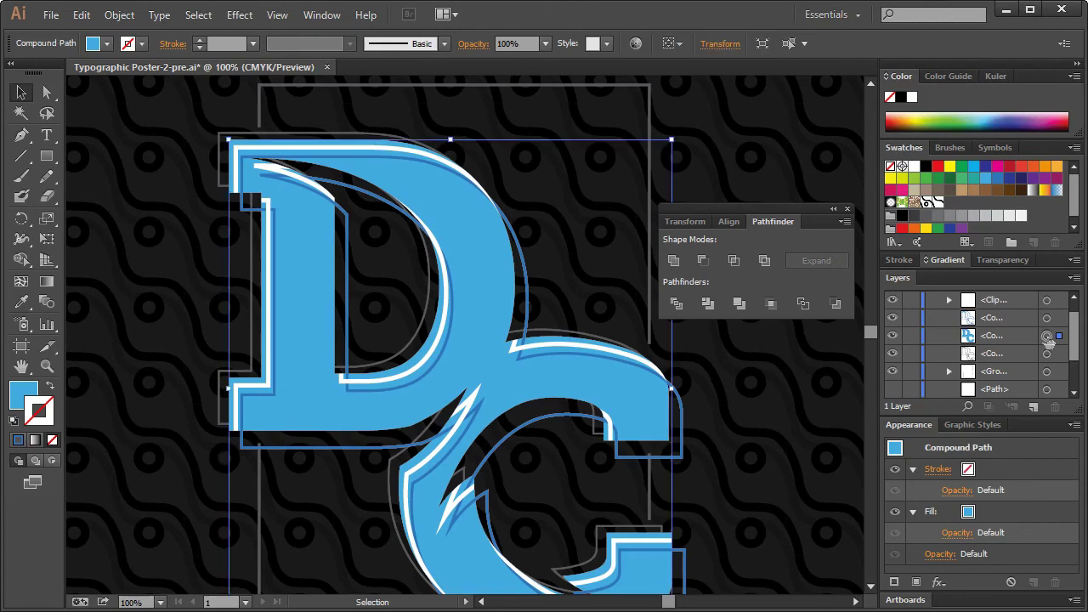
- Deselect all artwork and close the floating Pathfinder palette
key(ctrl+minus)
key(ctrl+minus)
key(ctrl+minus)
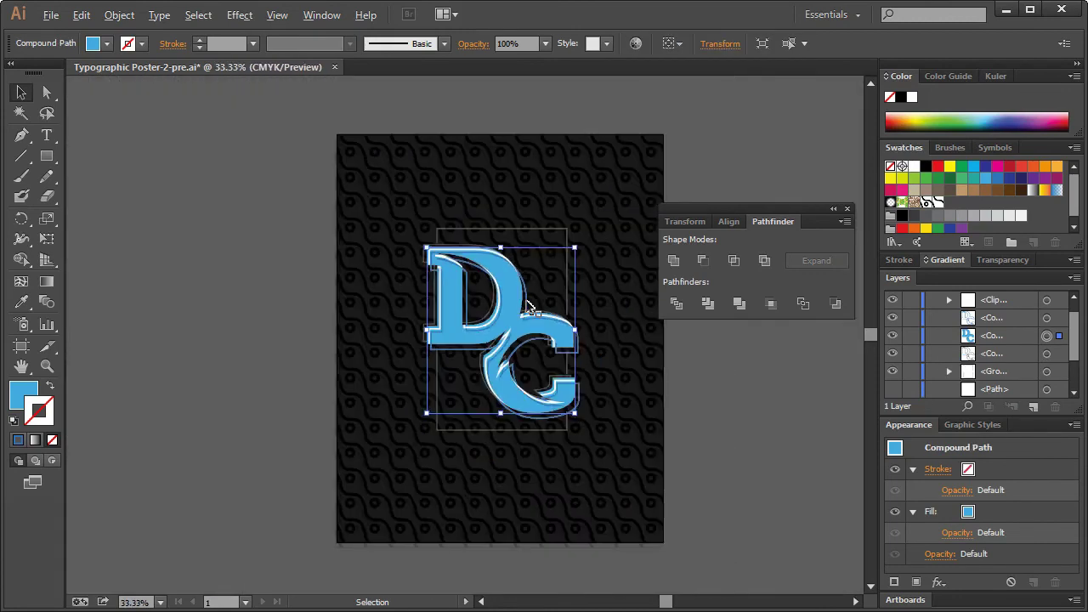
key(ctrl+plus)
click(714, 399)
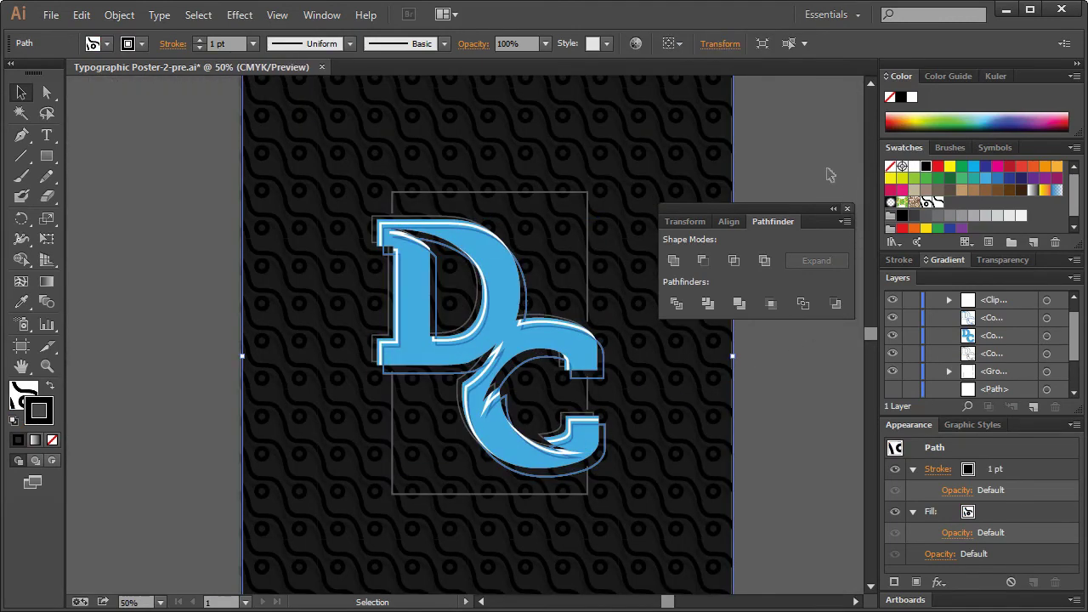
key(ctrl+shift+a)
click(846, 208)
scroll(761, 392, down, 2)
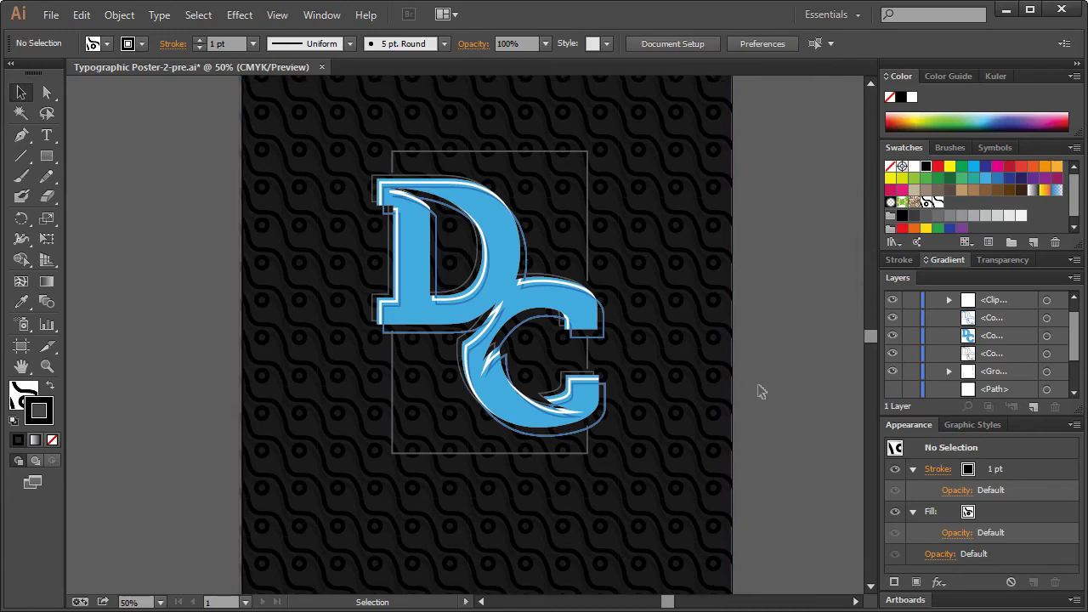
- Try the Overlay blend mode on the clipped white highlights of the DC lettering
click(600, 340)
click(1001, 262)
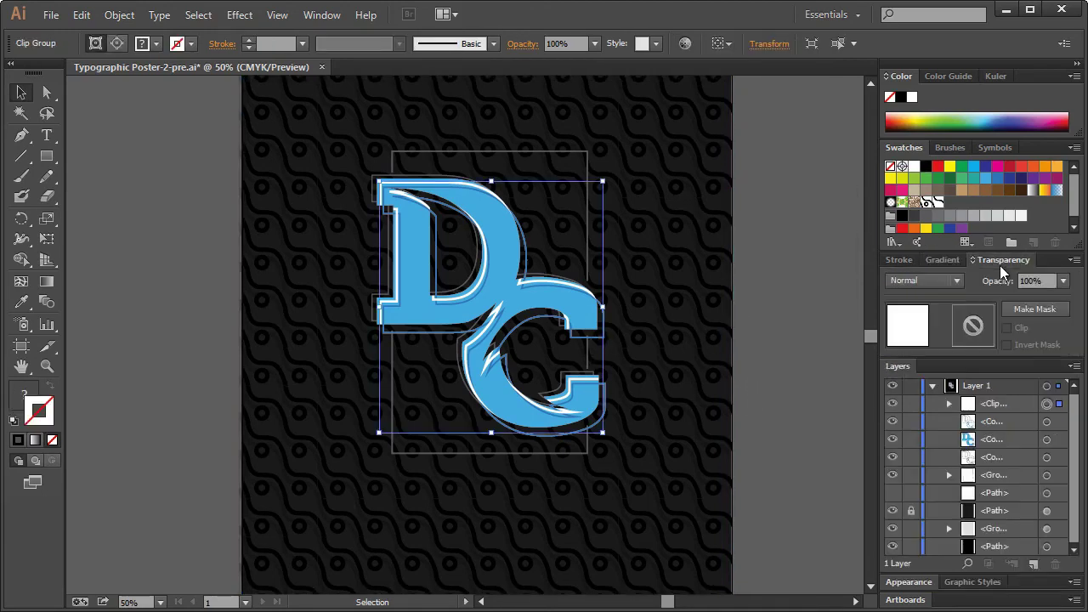
click(950, 282)
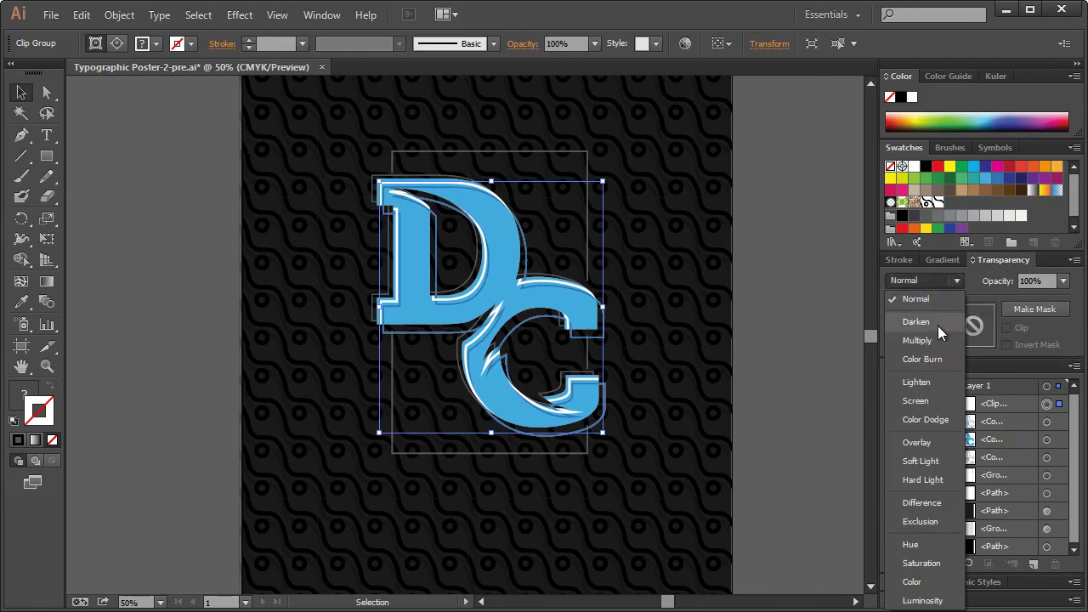
click(917, 442)
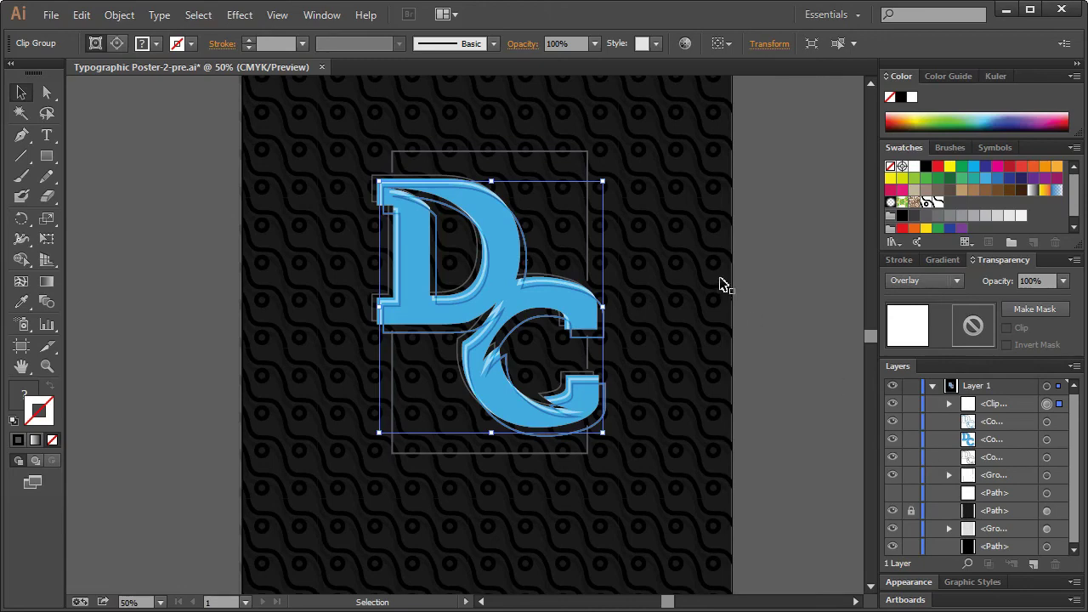
click(900, 280)
click(901, 279)
click(44, 367)
click(528, 263)
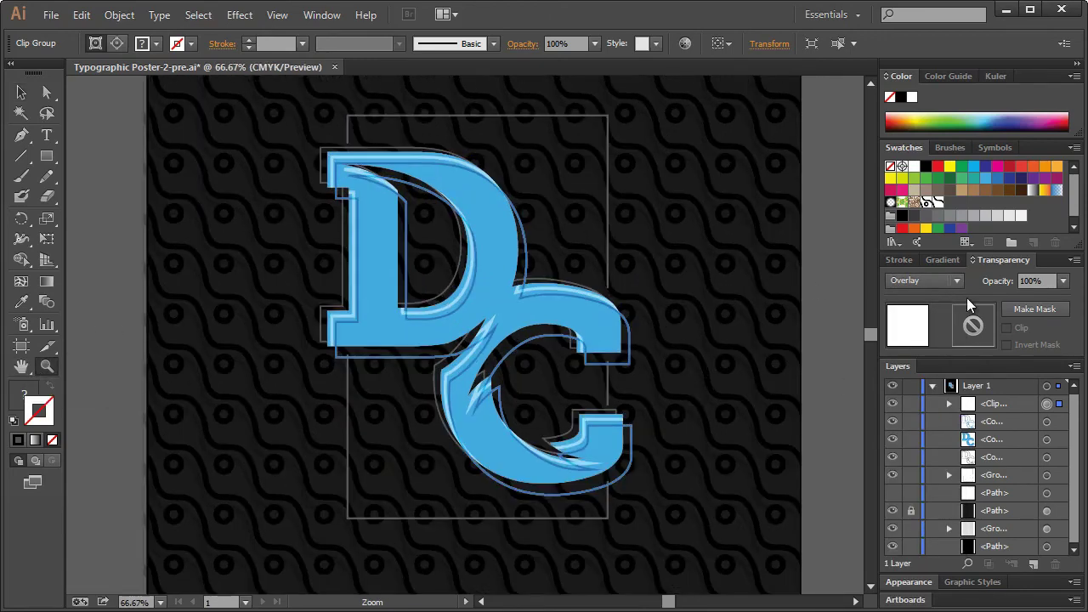
- Try the Color Dodge and Soft Light blend modes on the clipped white highlights
click(950, 279)
click(925, 419)
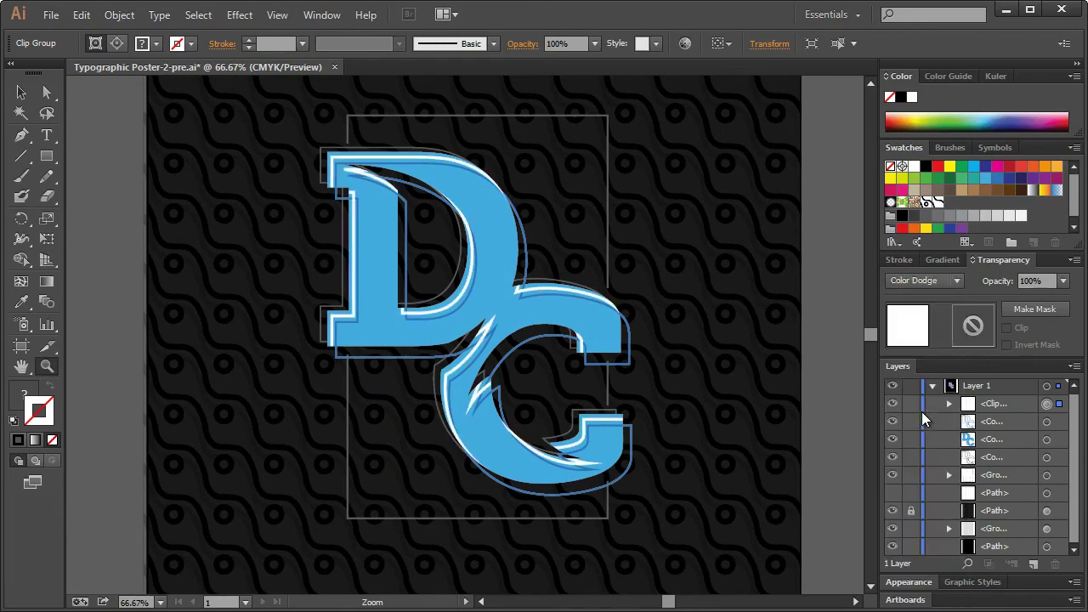
click(920, 280)
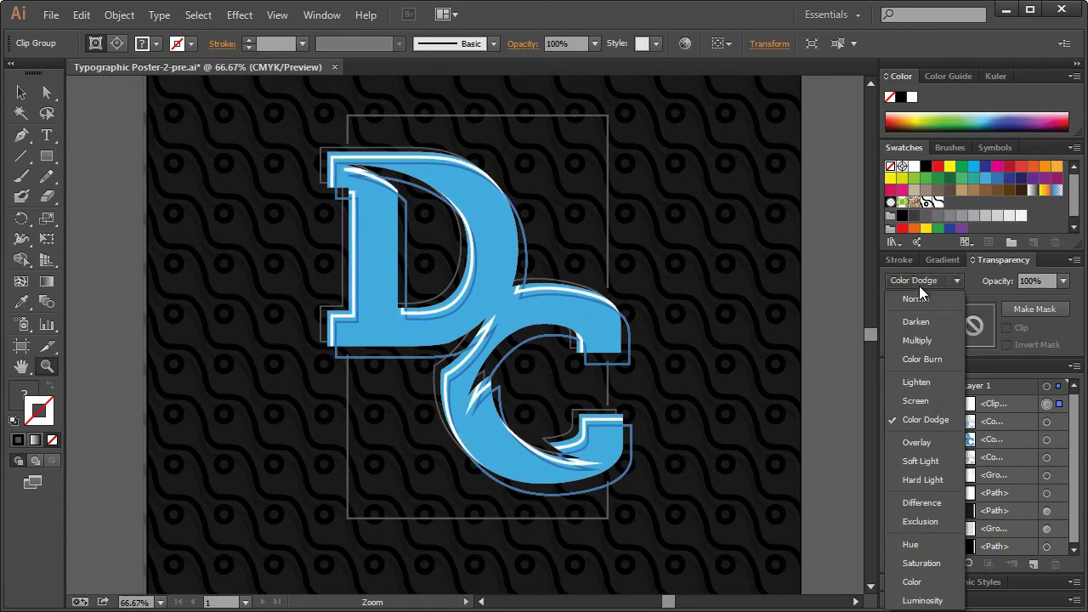
click(915, 458)
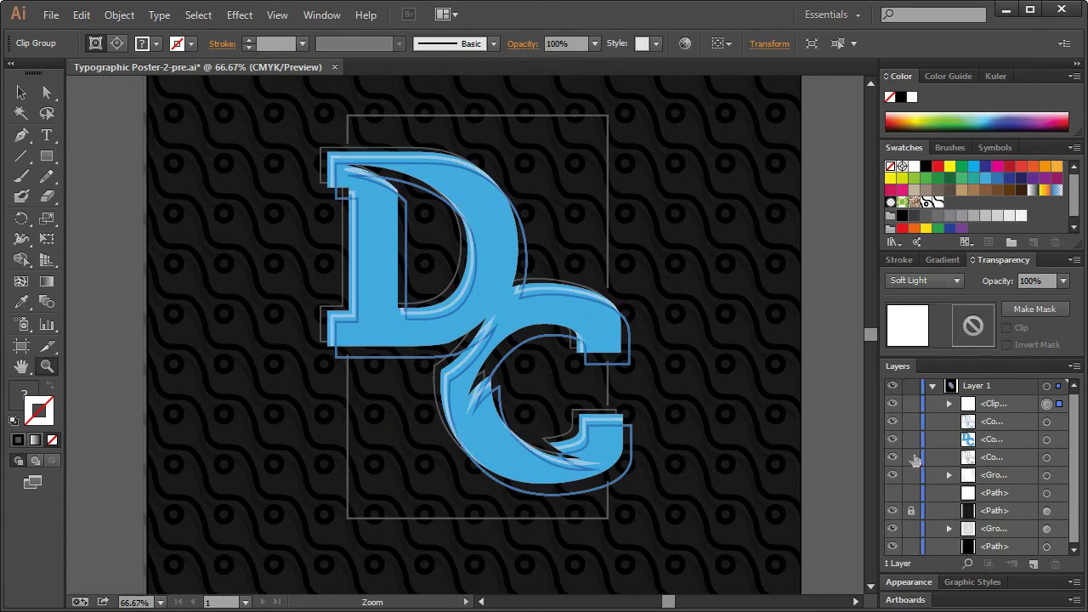
- Set the blend mode of the clipped white highlights to Hard Light
click(912, 287)
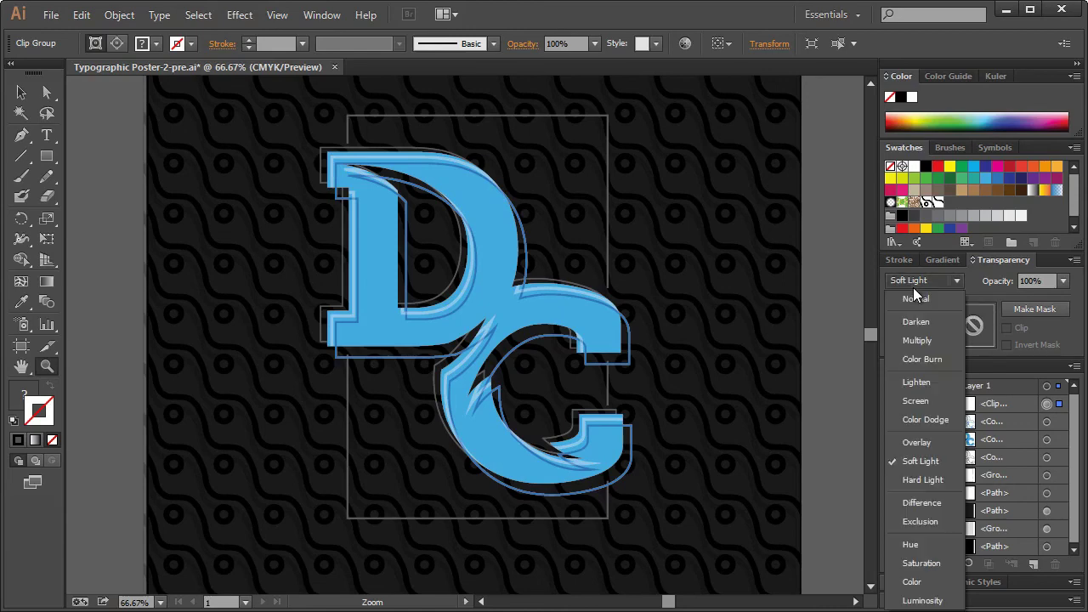
click(910, 482)
click(23, 95)
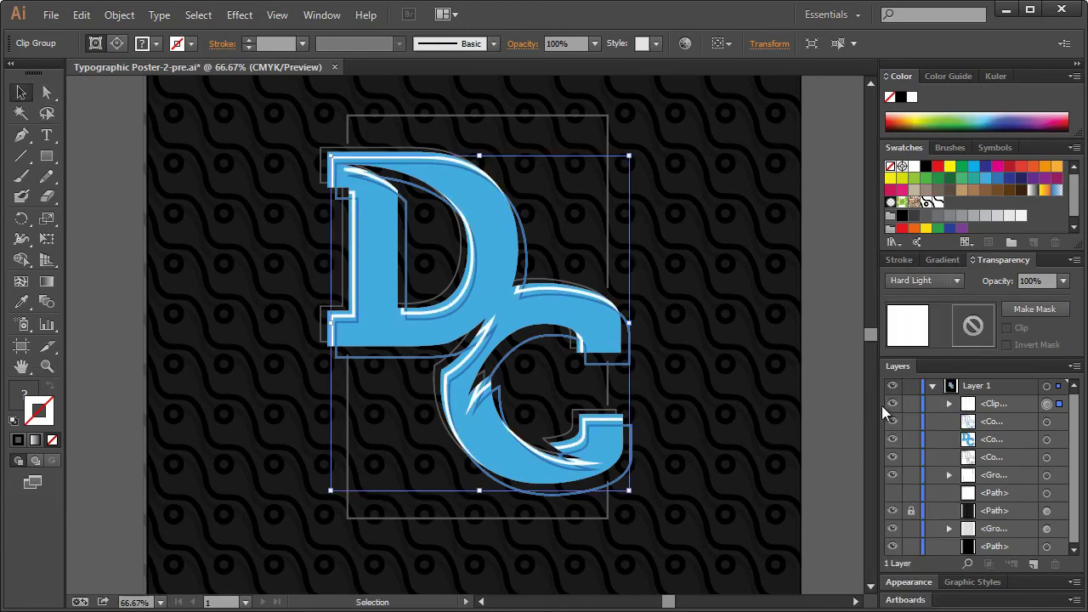
- Try the Overlay, Color Dodge, Screen and Lighten blend modes on the darker blue offset outline
click(528, 258)
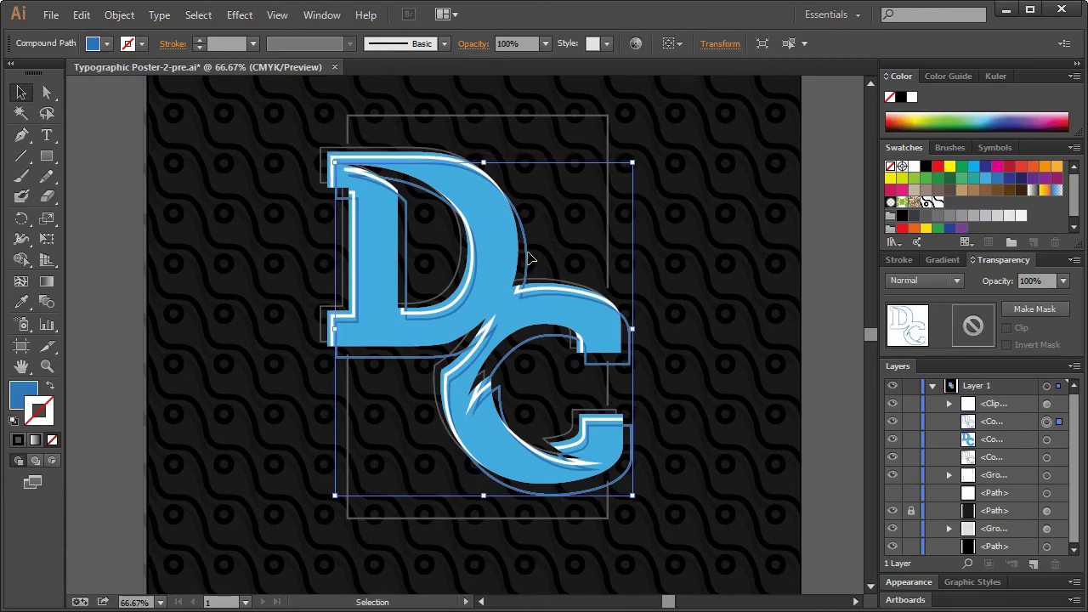
click(31, 391)
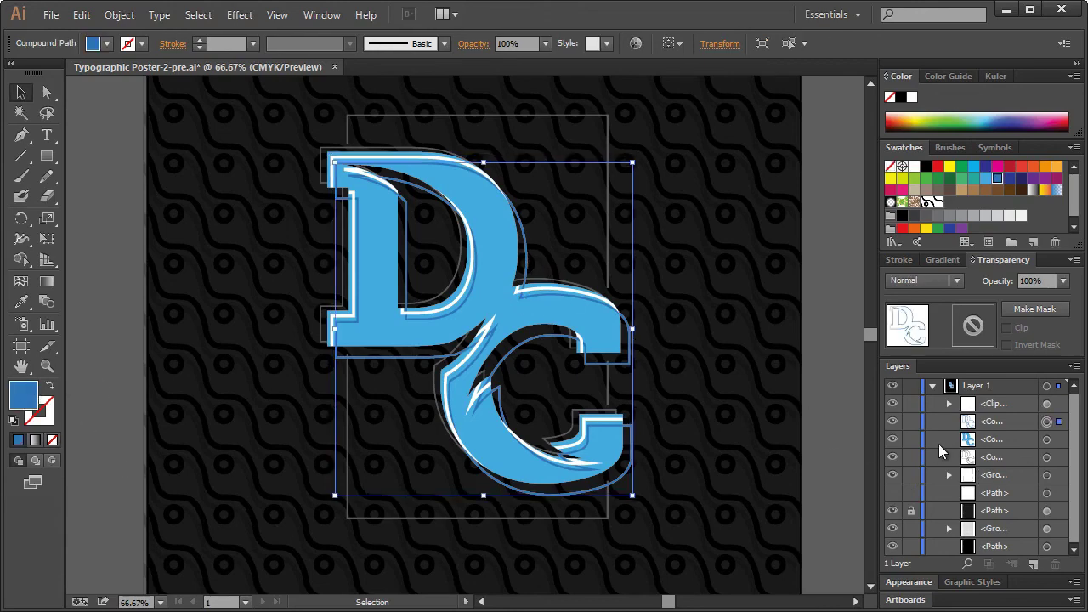
click(943, 280)
click(929, 442)
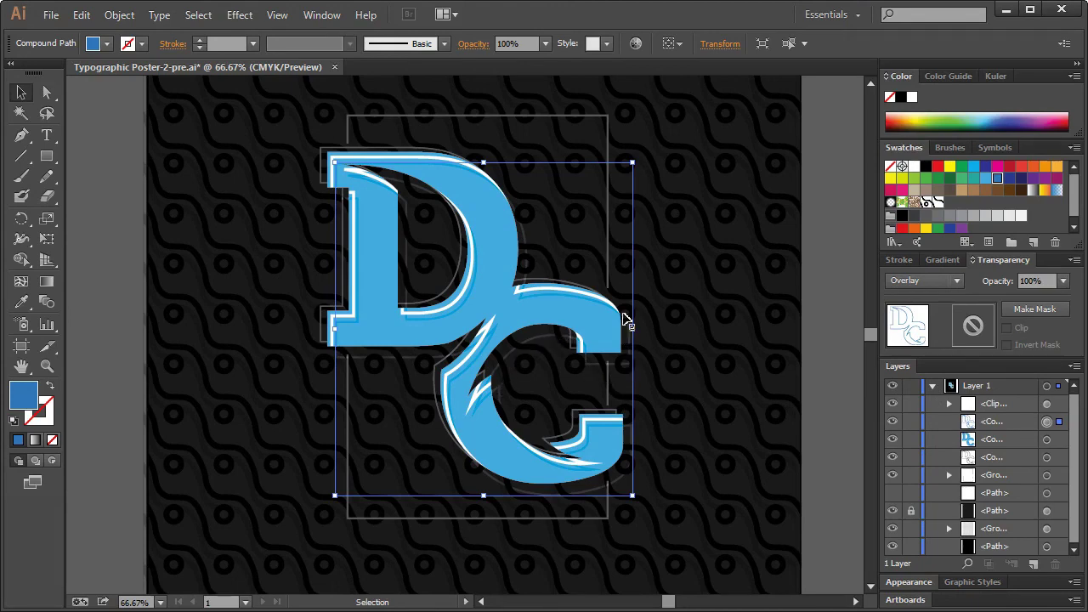
click(918, 281)
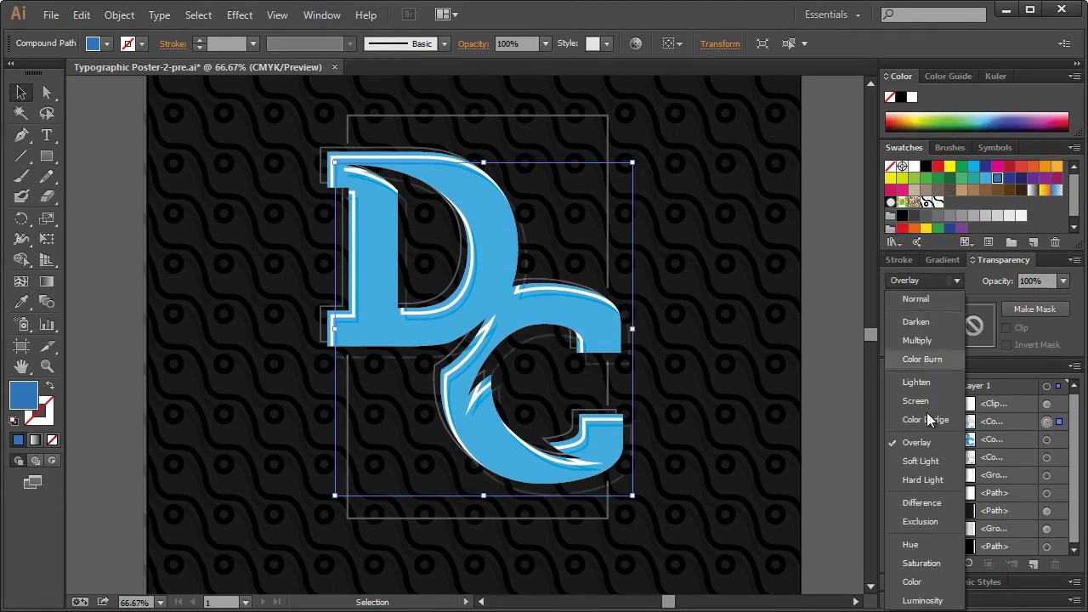
click(931, 420)
click(921, 286)
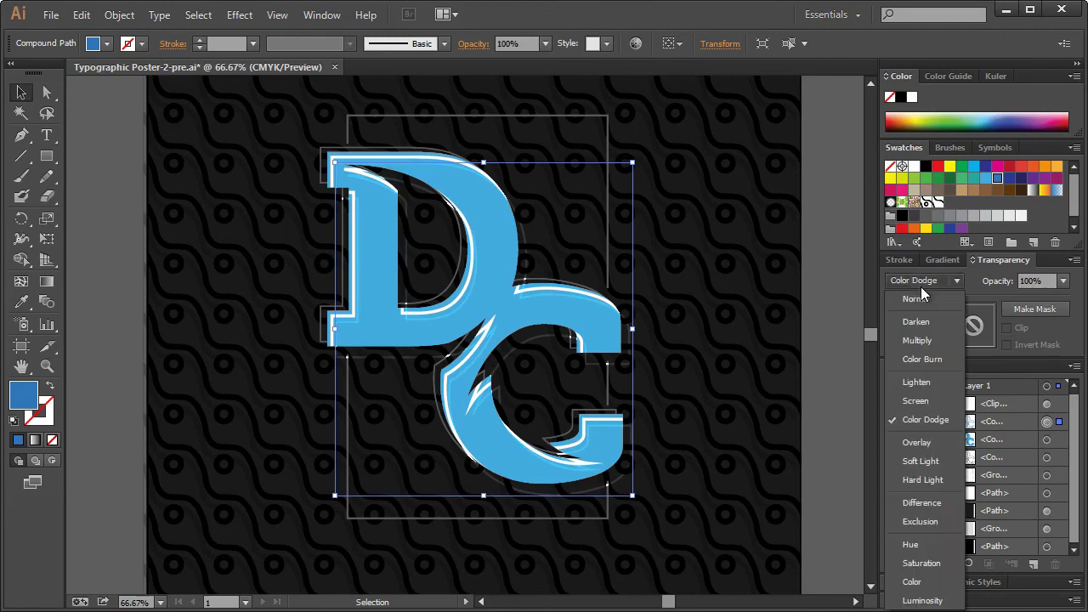
click(926, 402)
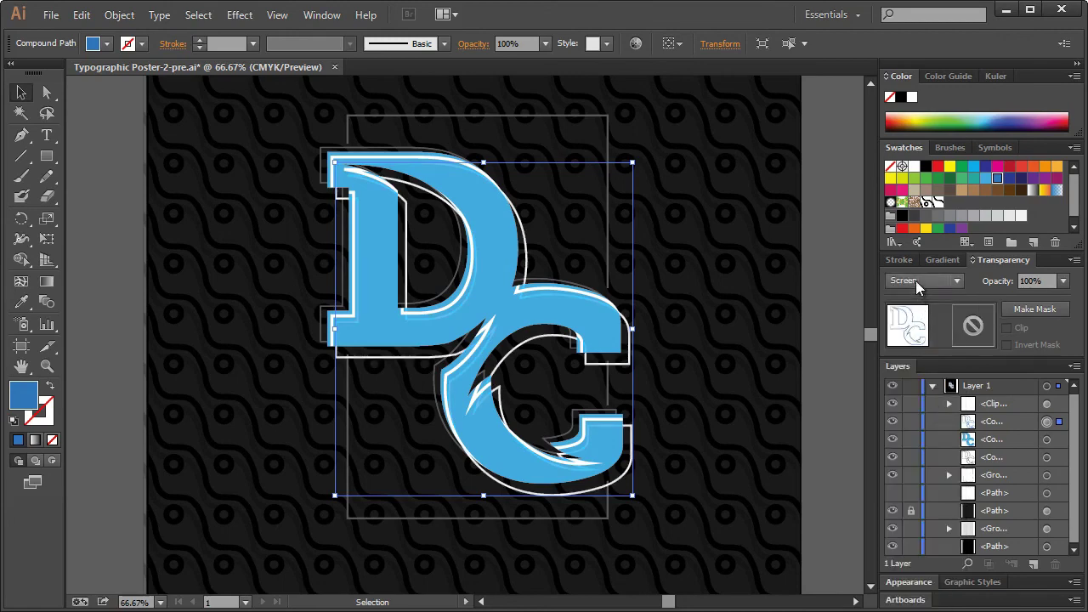
click(916, 278)
click(927, 387)
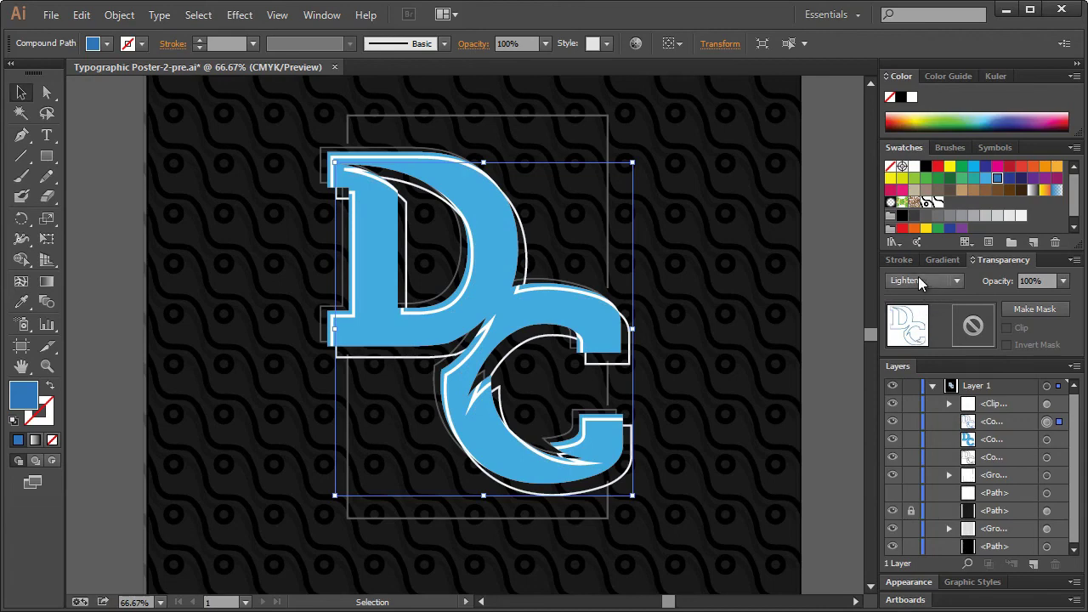
- Try the Color Burn, Multiply and Darken blend modes on the darker blue offset outline
click(918, 276)
click(921, 352)
click(927, 283)
click(933, 341)
click(920, 286)
click(916, 322)
- Try the Overlay, Soft Light and Hard Light blend modes on the darker blue offset outline
click(918, 285)
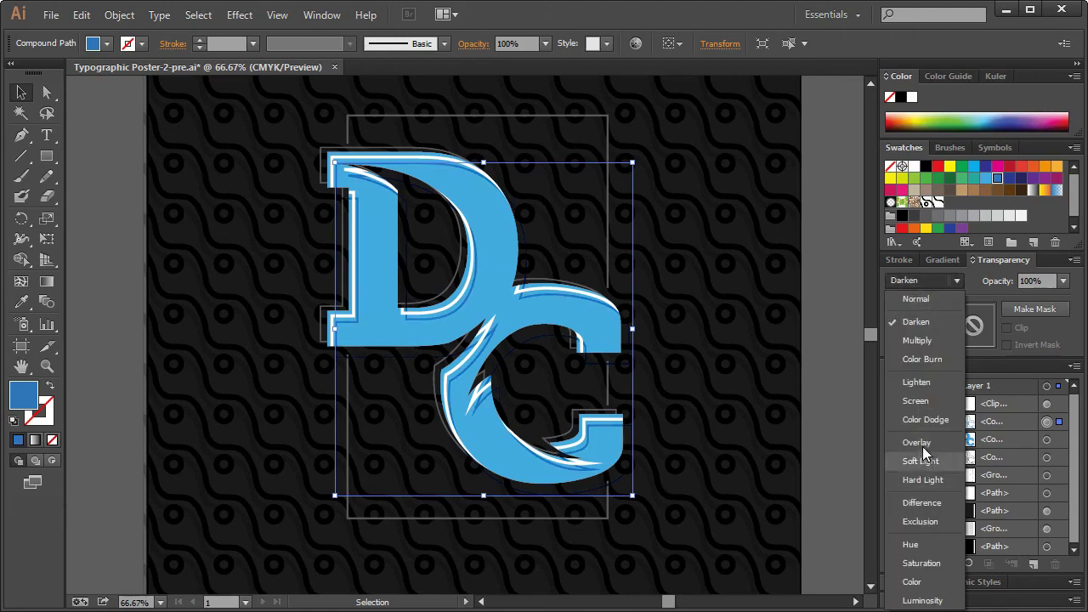
click(922, 444)
click(918, 277)
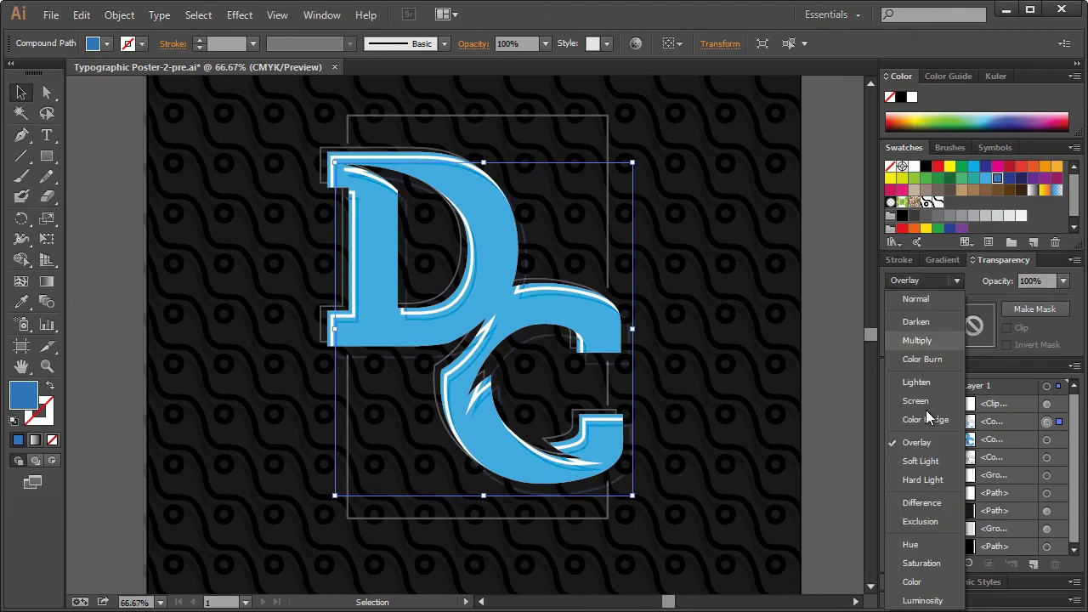
click(925, 460)
click(927, 281)
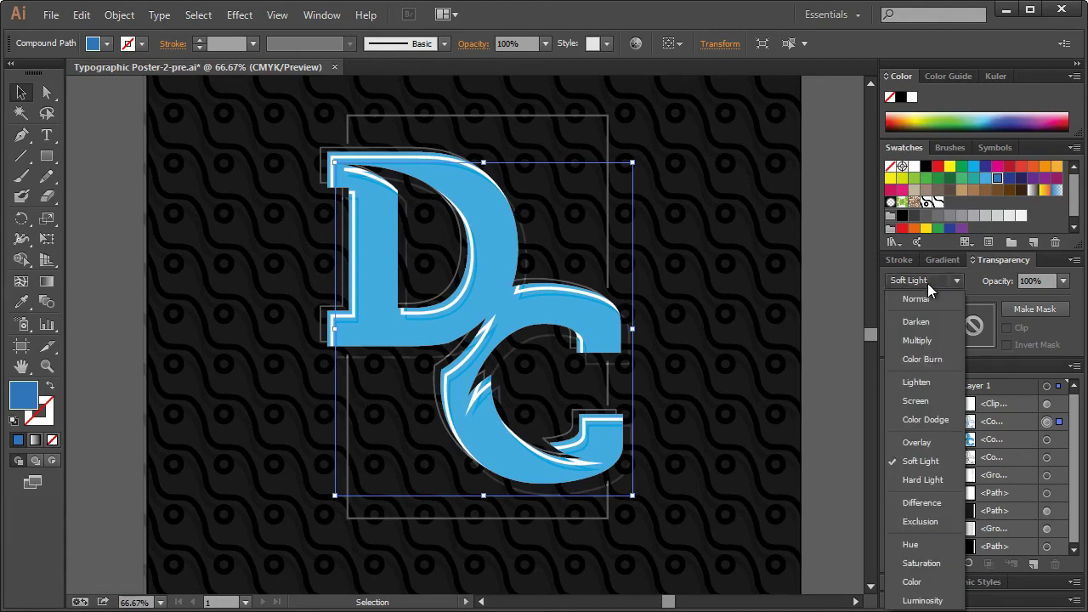
click(938, 478)
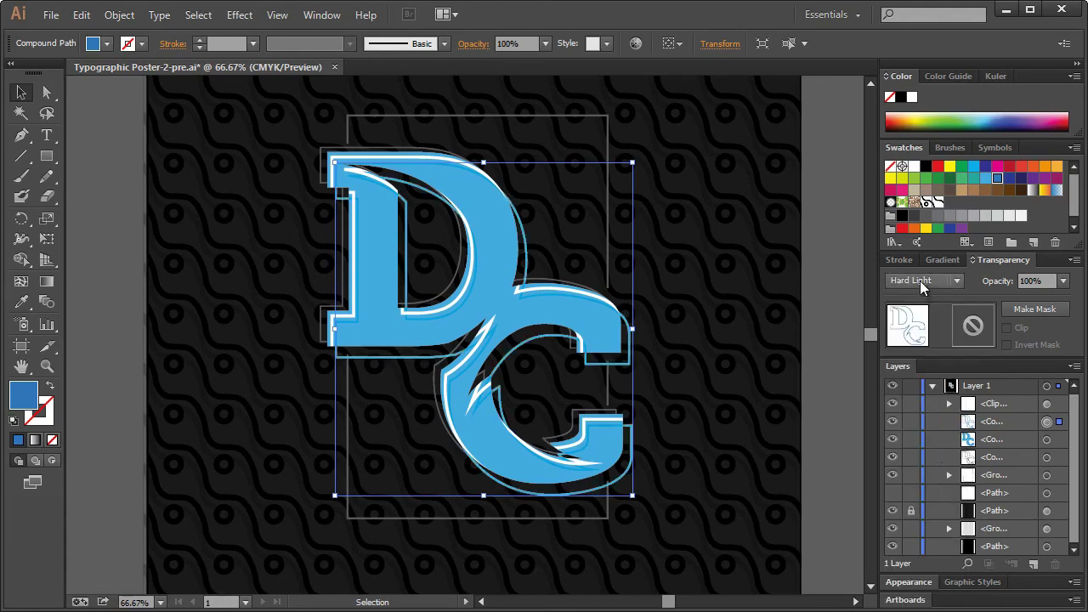
- Try the Difference, Exclusion and Hue blend modes on the darker blue offset outline
click(920, 283)
click(929, 505)
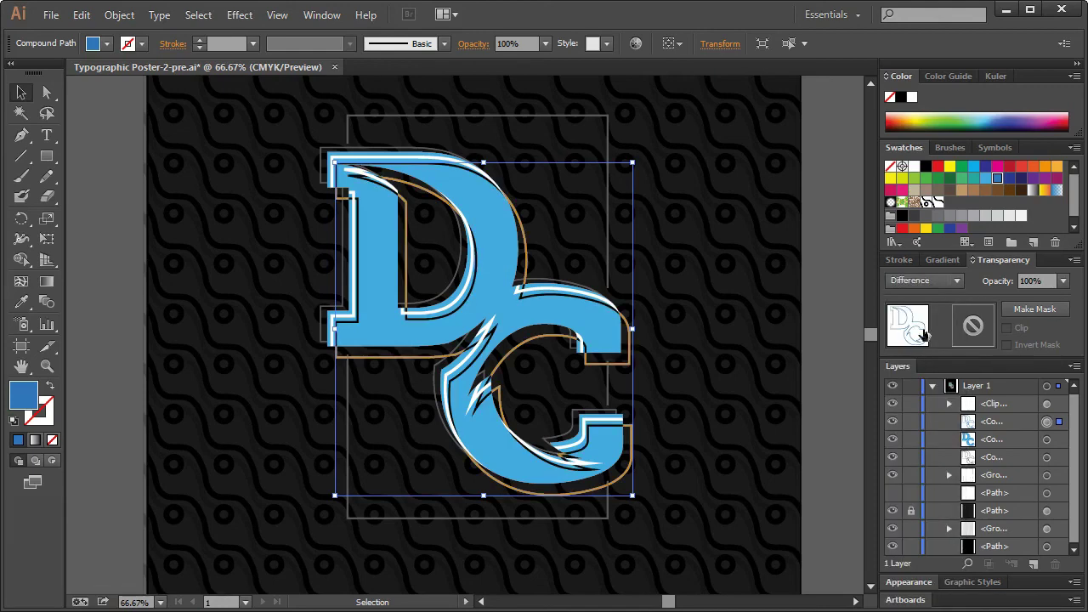
click(916, 281)
click(922, 521)
click(907, 282)
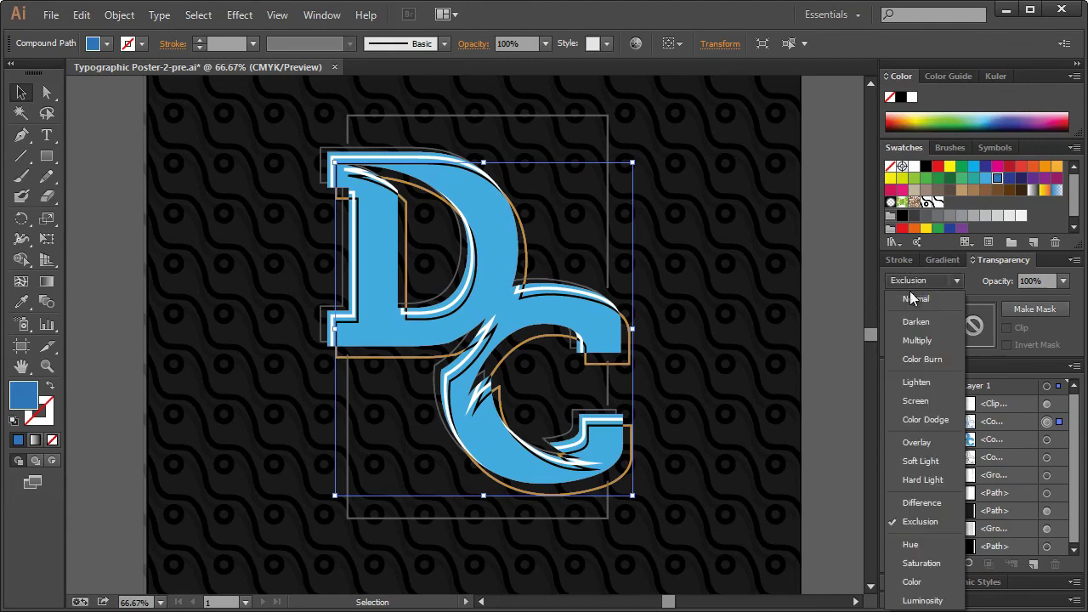
click(935, 543)
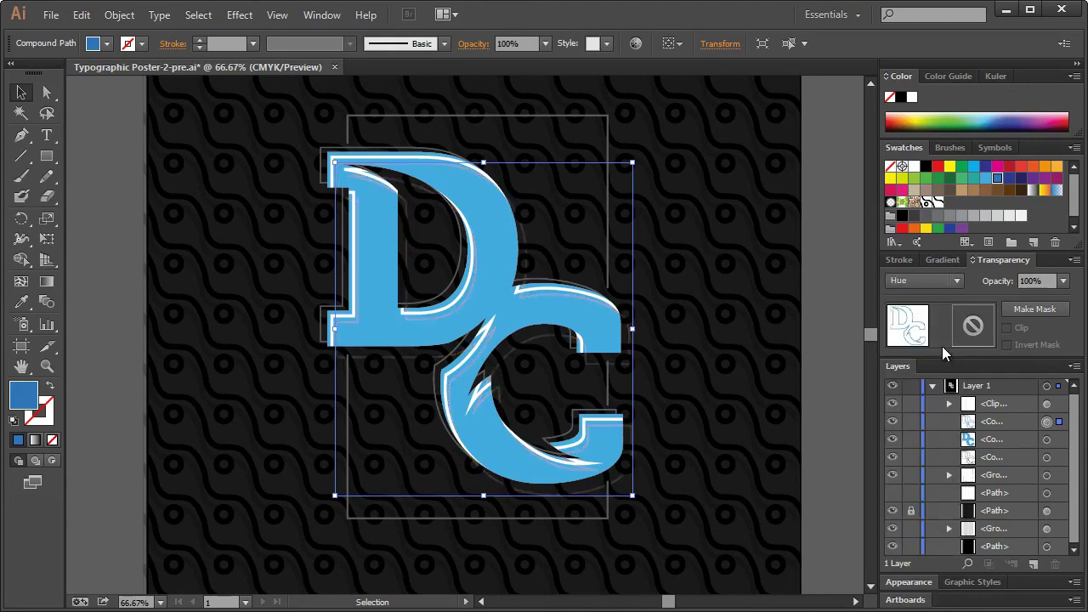
- Return the darker blue offset outline to Normal blend mode and set its opacity to 20%
click(922, 283)
click(924, 299)
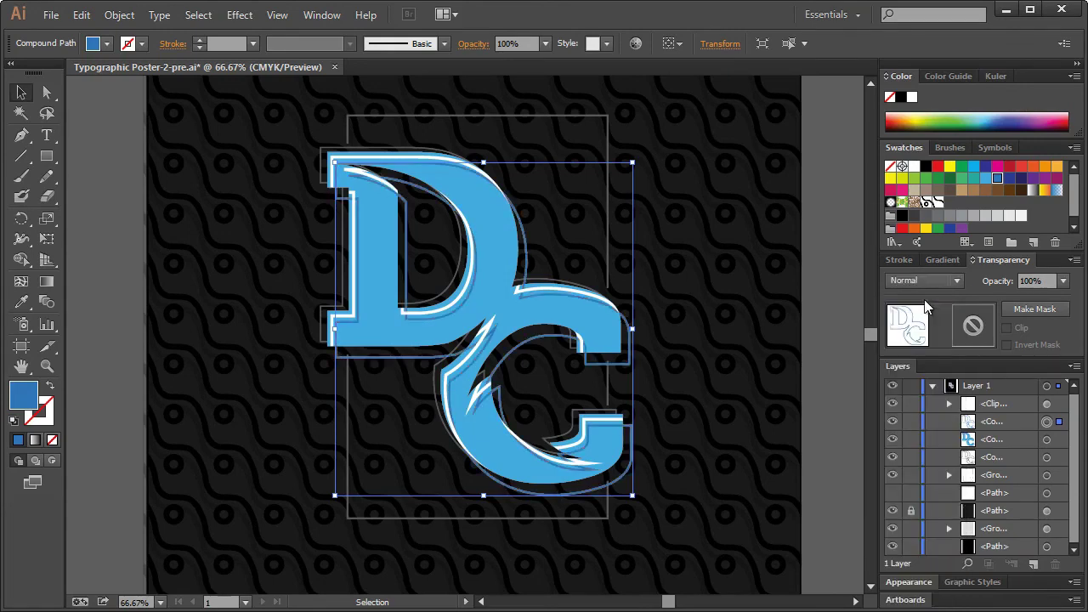
click(1062, 282)
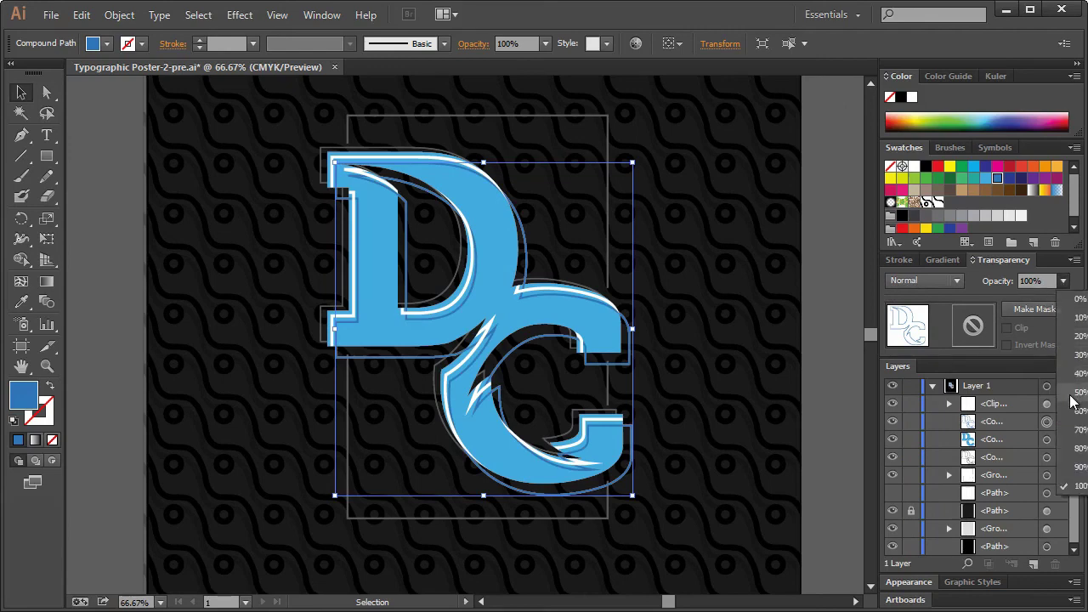
click(1080, 392)
click(1063, 281)
click(1068, 342)
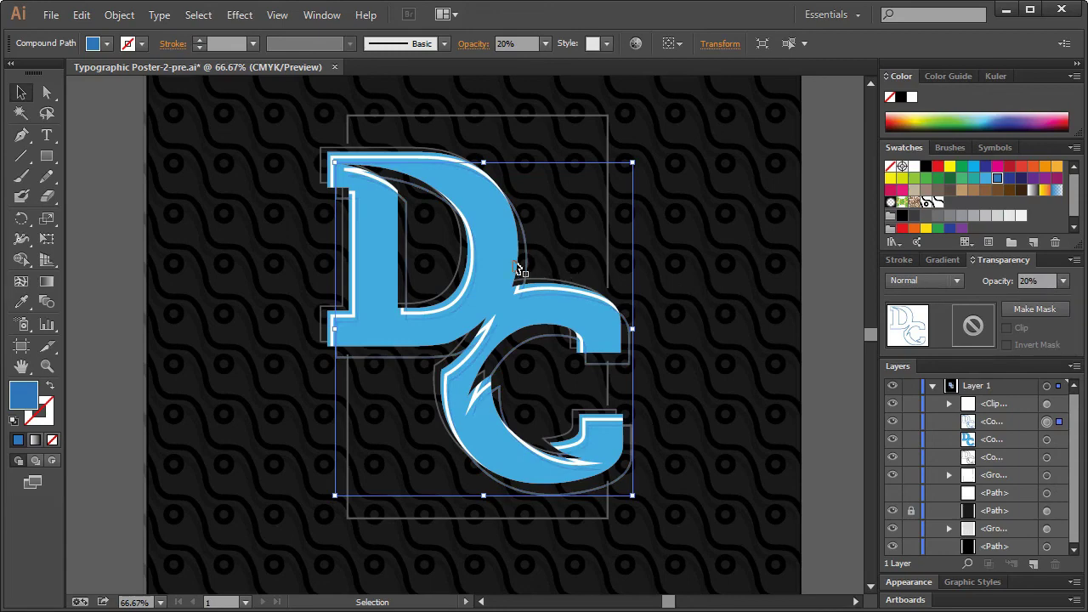
- Nudge the faint offset outline slightly left and up so it sits closer to the DC lettering
key(Left)
key(Left)
key(Left)
key(Left)
key(Left)
key(Left)
key(Up)
key(Up)
key(Up)
key(Up)
key(Up)
key(Up)
key(Up)
key(Up)
key(Up)
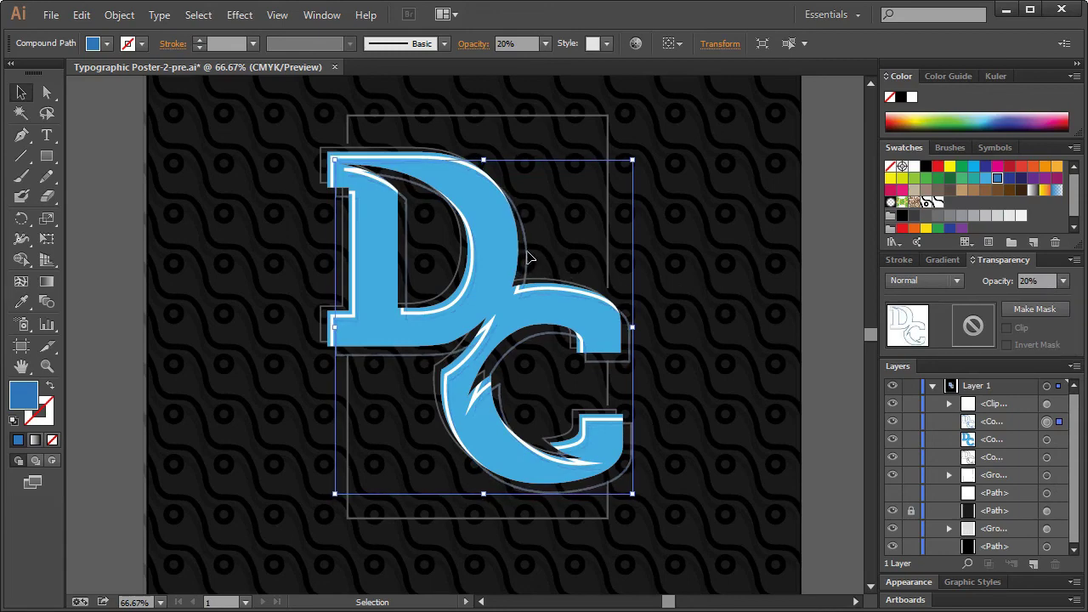
key(Right)
key(Right)
key(Right)
key(Down)
key(Down)
key(Down)
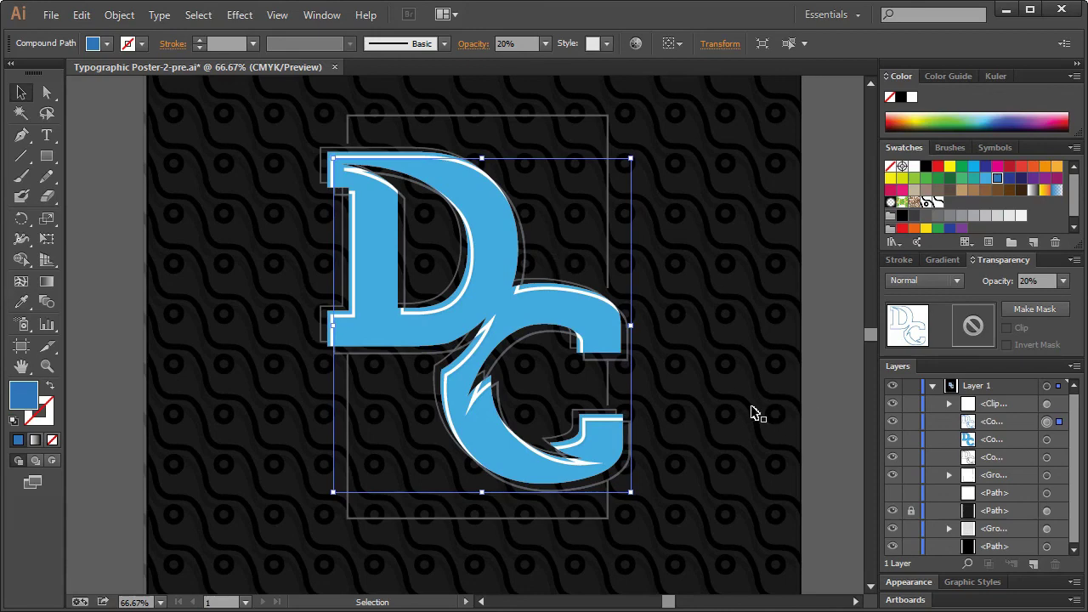
- Deselect the faint offset outline and examine the DC lettering and frame up close and against the whole poster
click(837, 275)
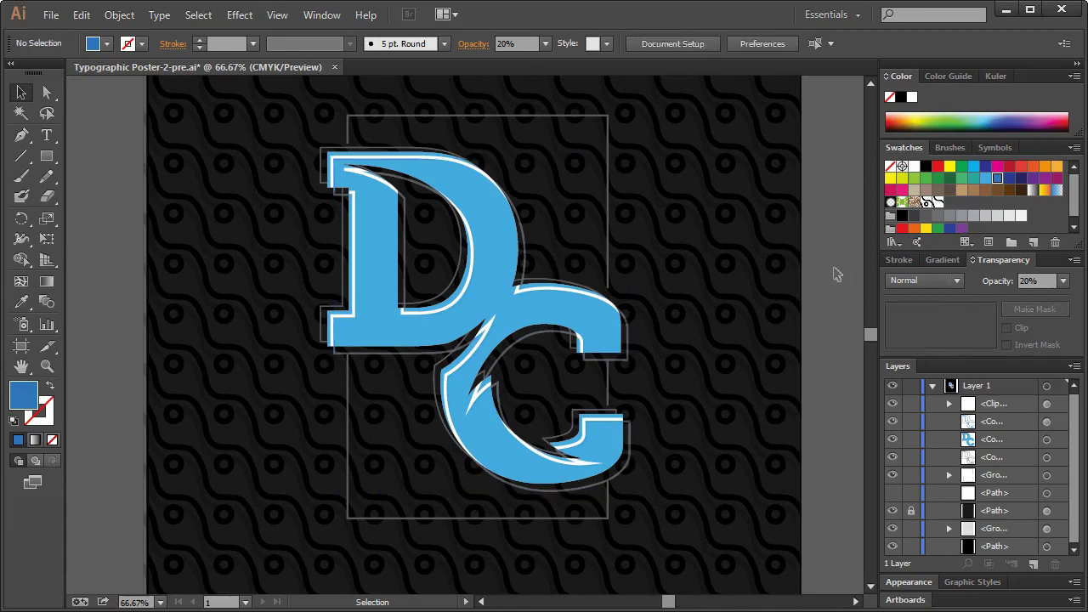
scroll(809, 272, down, 1)
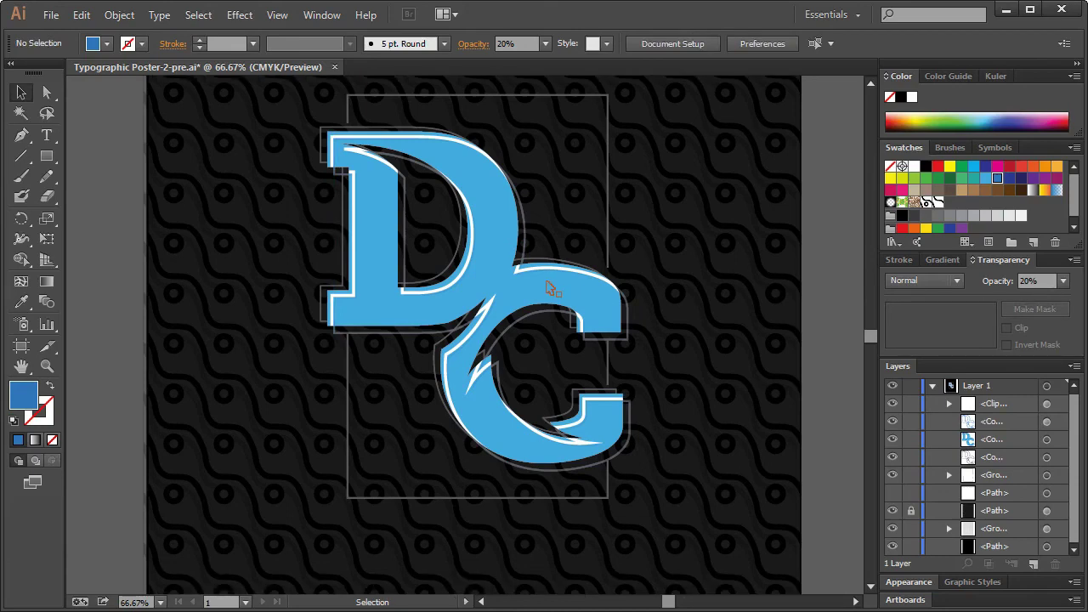
scroll(549, 287, down, 2)
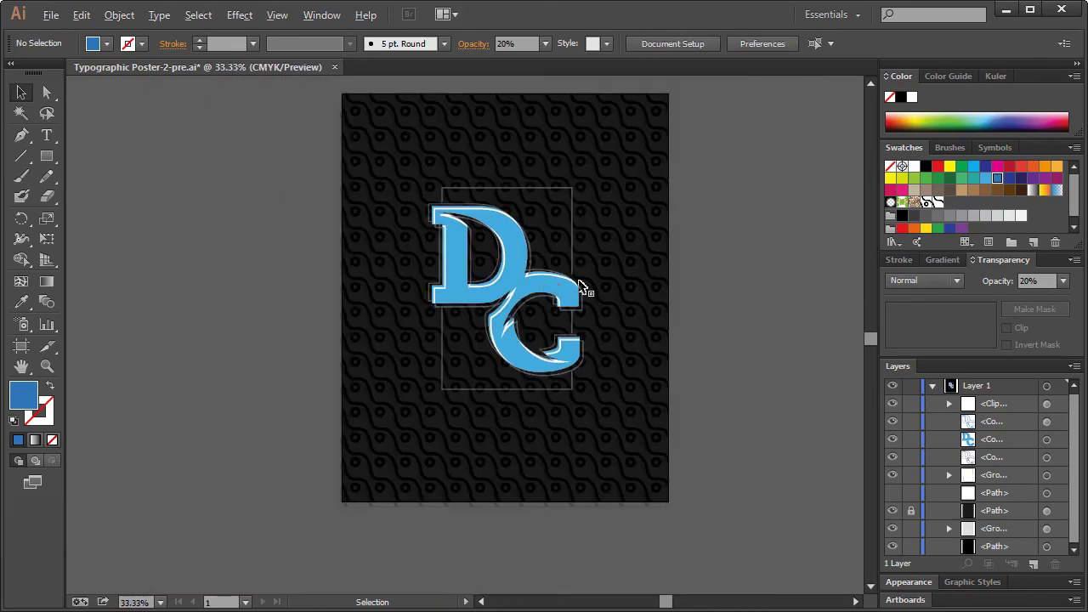
scroll(557, 375, up, 2)
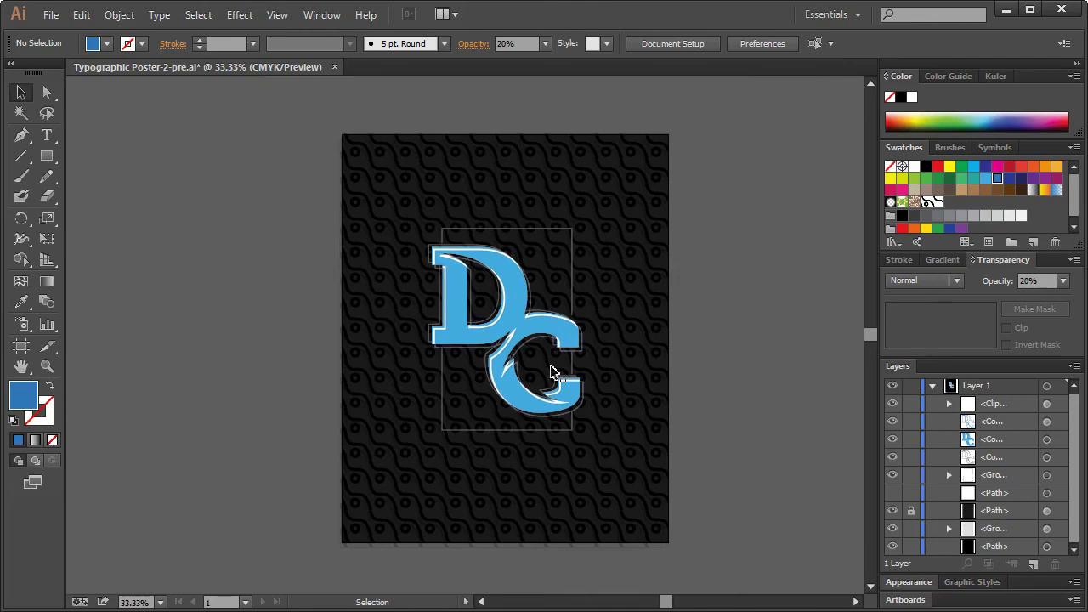
scroll(553, 371, up, 1)
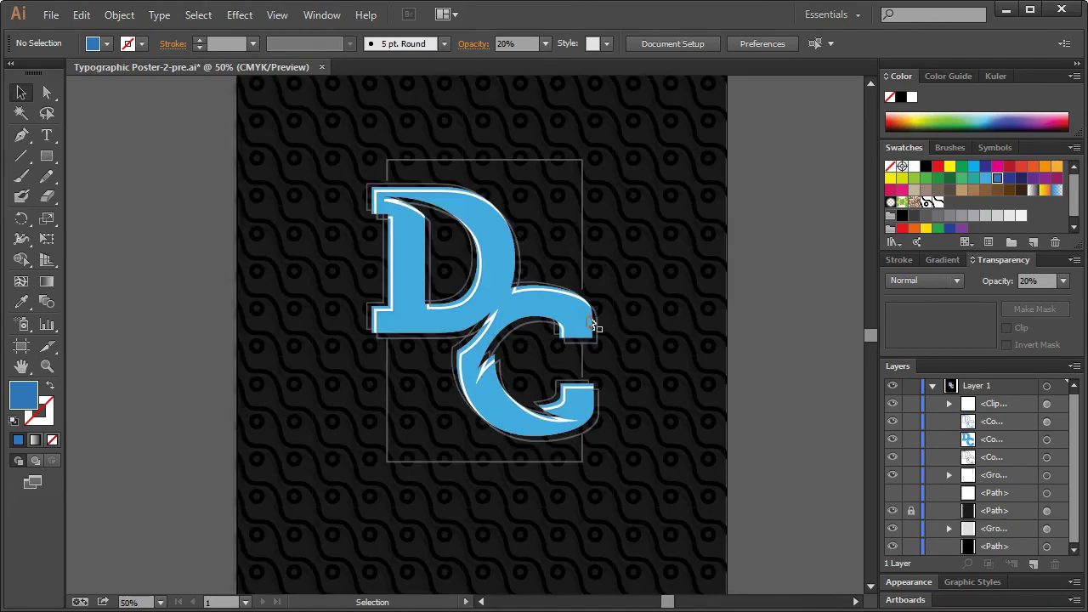
scroll(567, 391, down, 1)
scroll(568, 391, down, 1)
scroll(567, 391, up, 1)
- Lock the pattern group and the black background path, and move the DC lettering with its outlines and frame slightly down the poster
drag(286, 182, 767, 488)
click(782, 489)
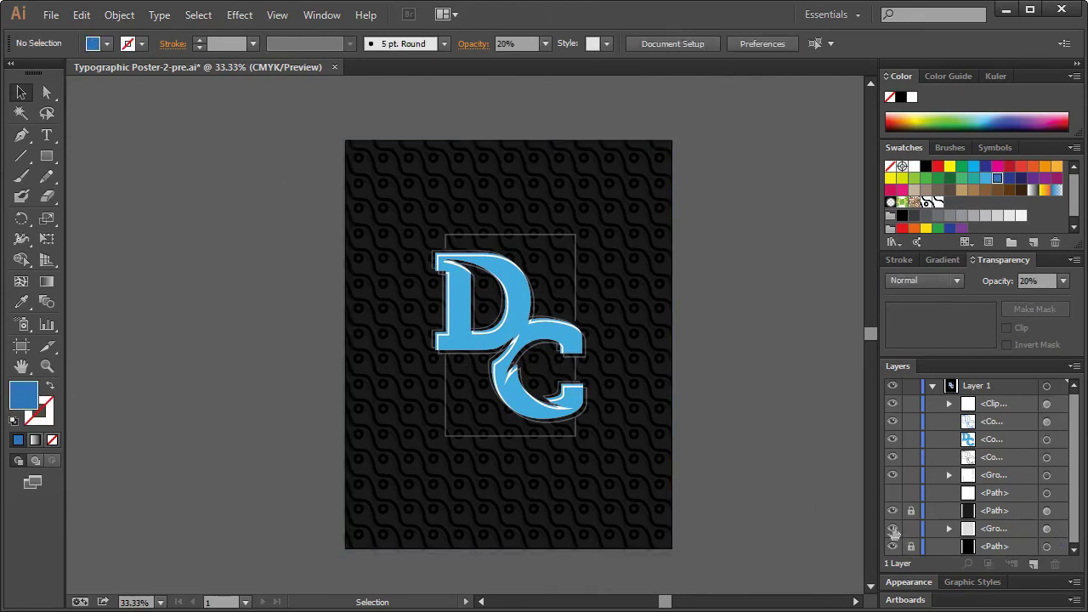
drag(268, 180, 745, 513)
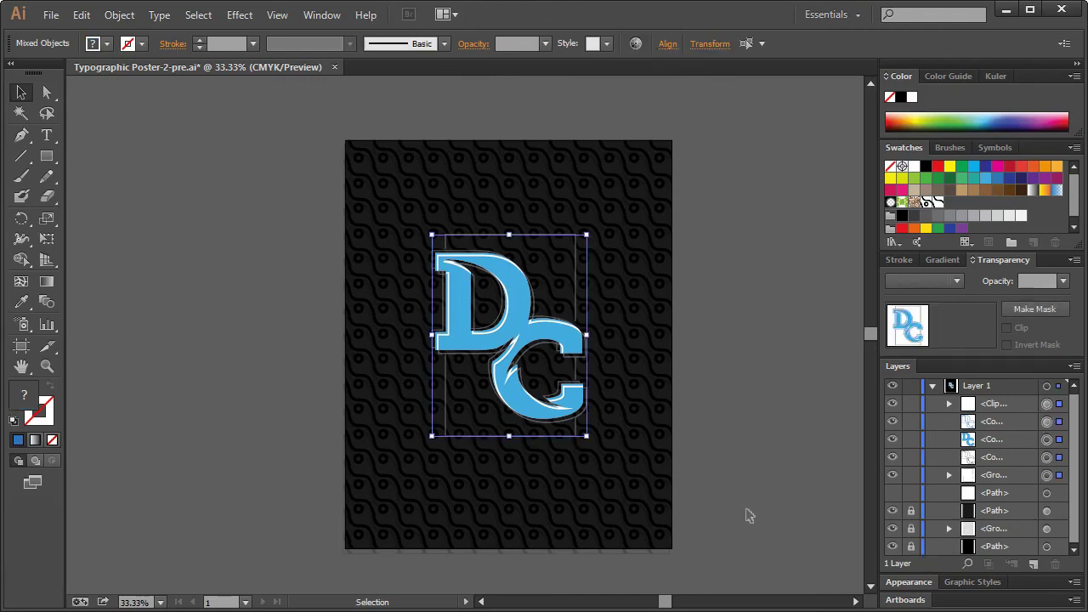
drag(523, 299, 523, 318)
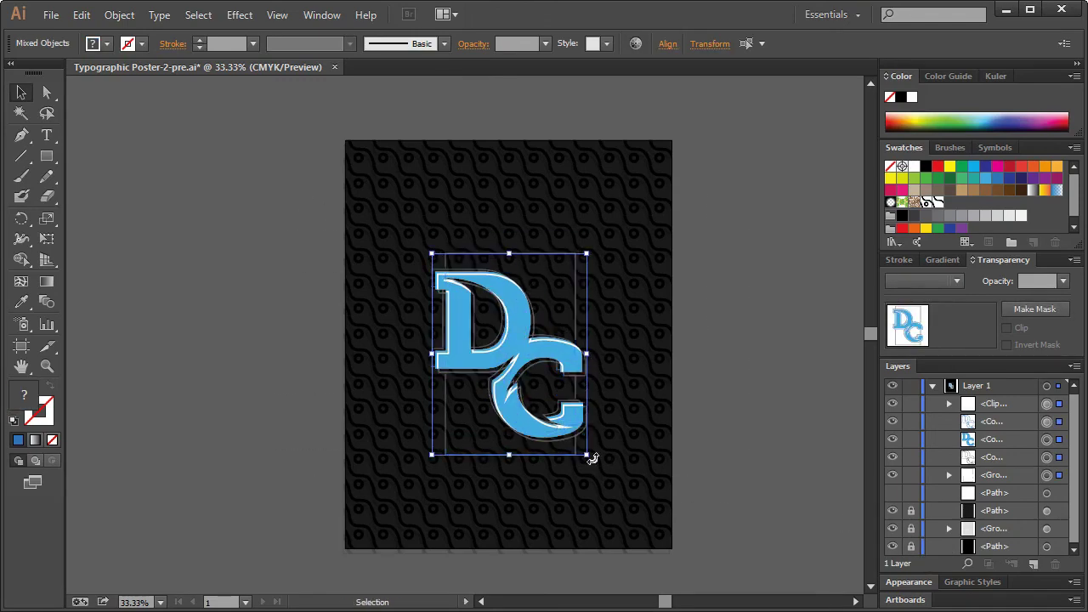
- Enlarge the DC lettering, outlines and frame together proportionally from their center, and shift them slightly up on the poster
drag(589, 457, 596, 465)
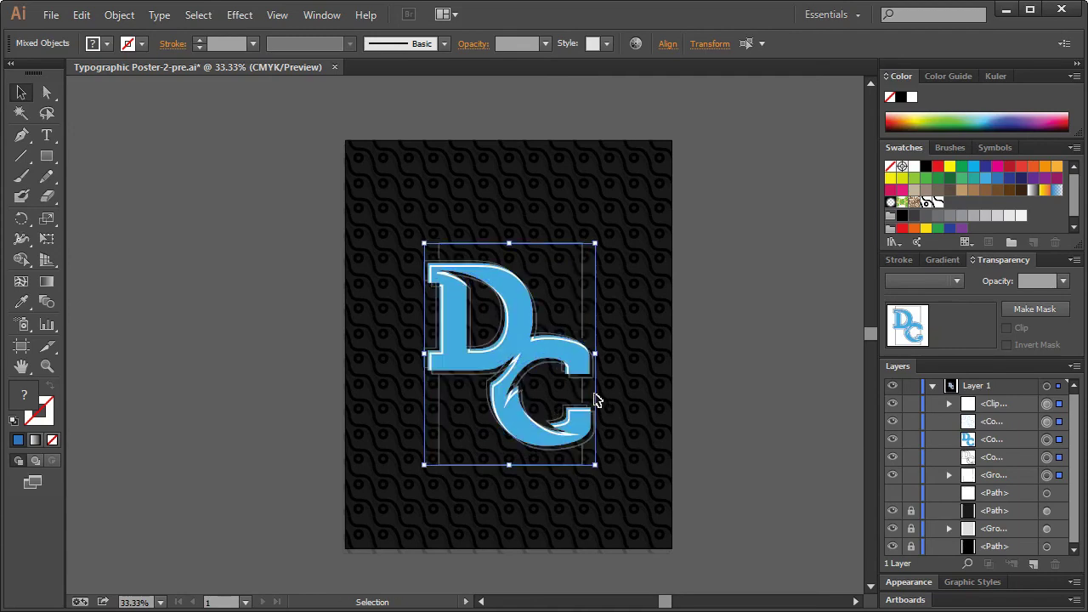
drag(593, 468, 607, 478)
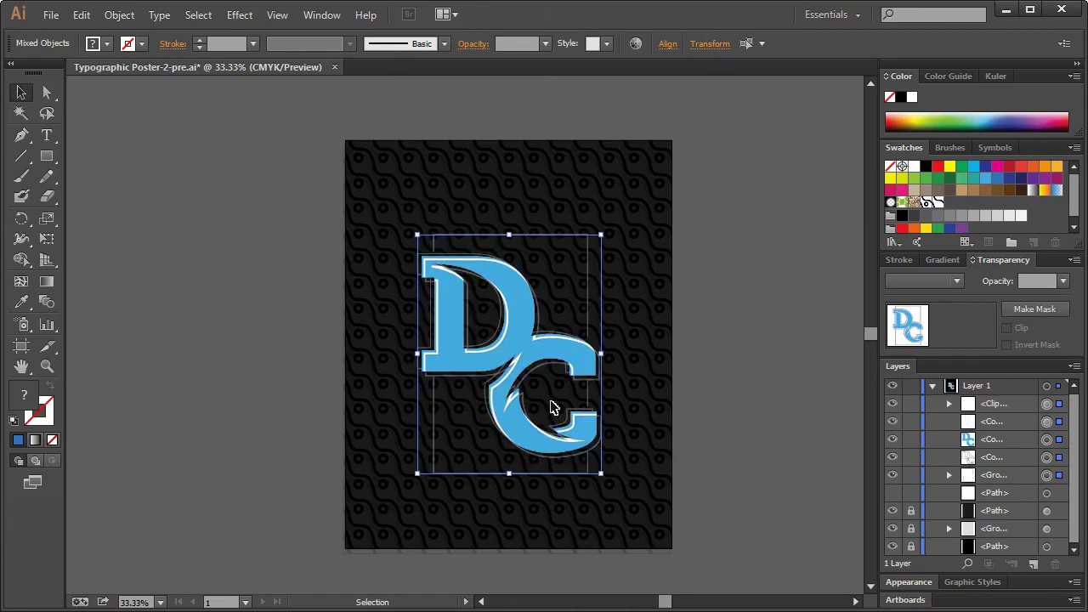
drag(563, 418, 571, 414)
click(734, 301)
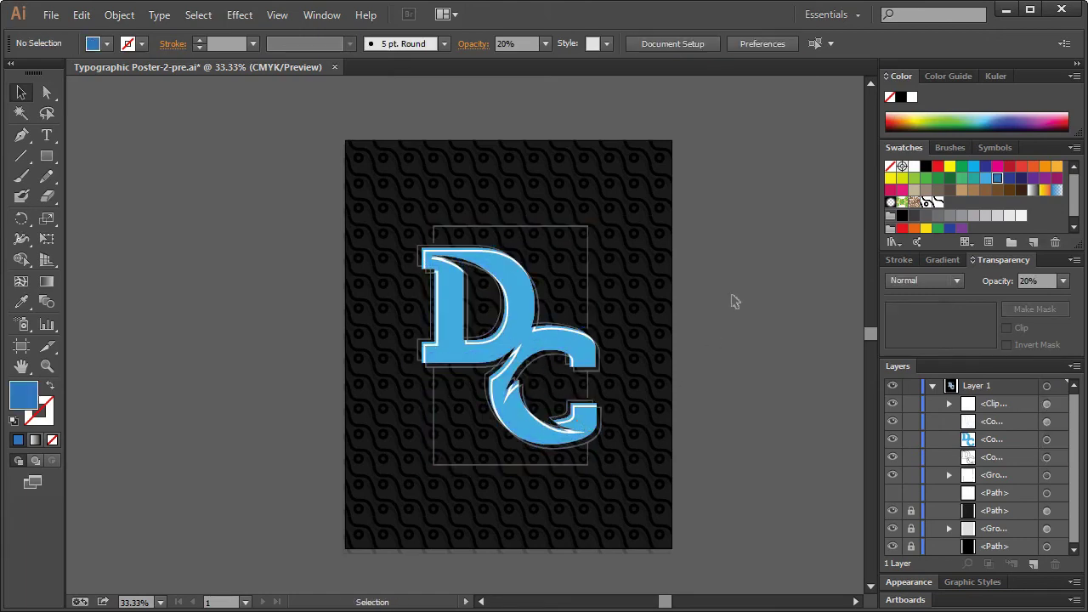
- Examine the enlarged DC lettering's highlights and outlines up close, and check the overall composition of the full poster
click(47, 365)
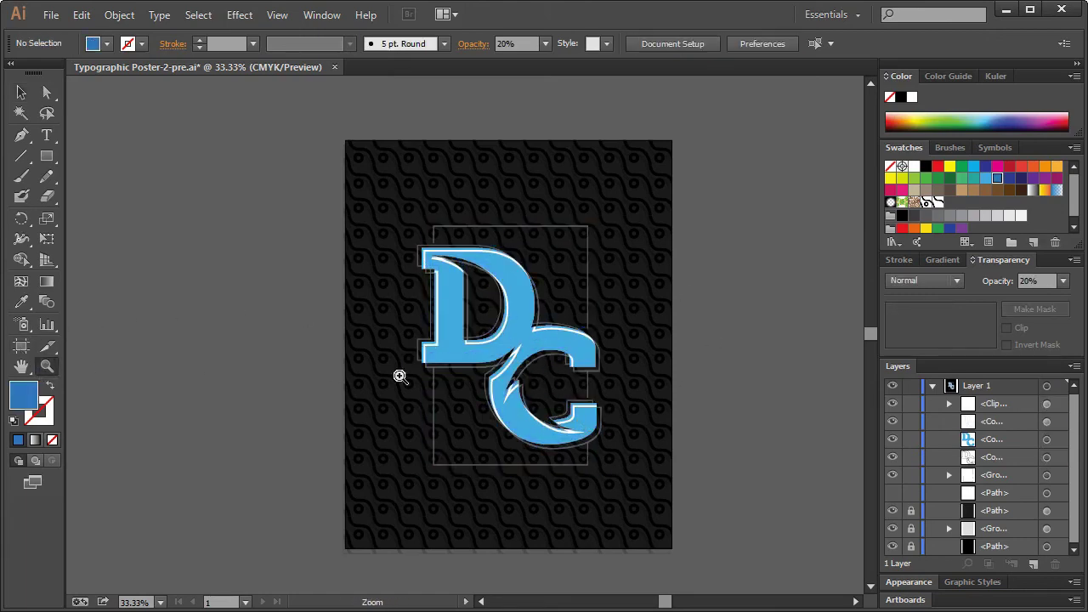
click(516, 389)
click(395, 287)
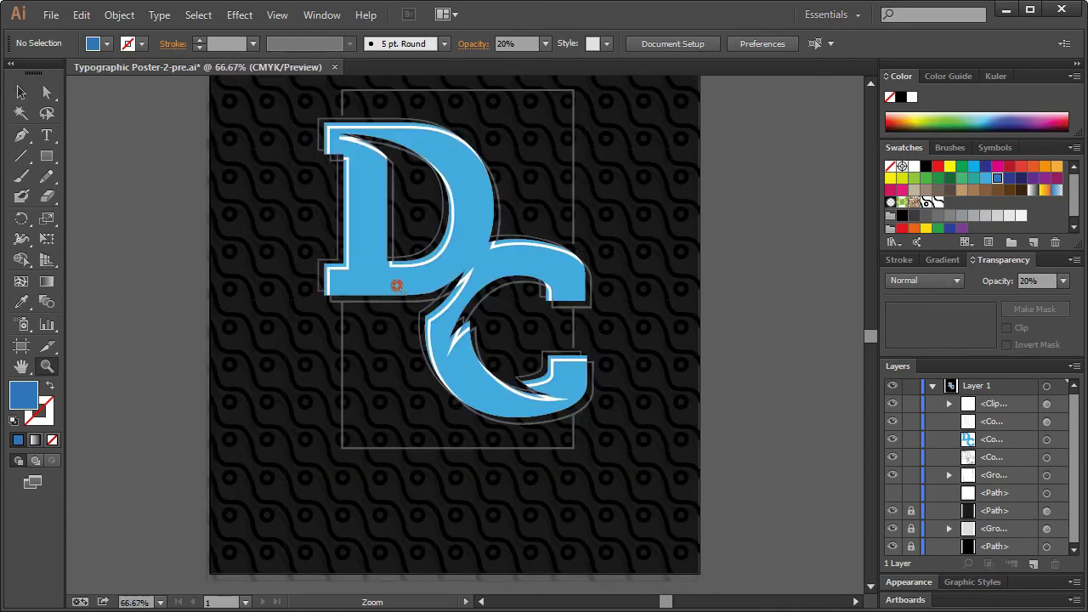
scroll(498, 311, down, 2)
scroll(502, 311, up, 1)
right_click(505, 312)
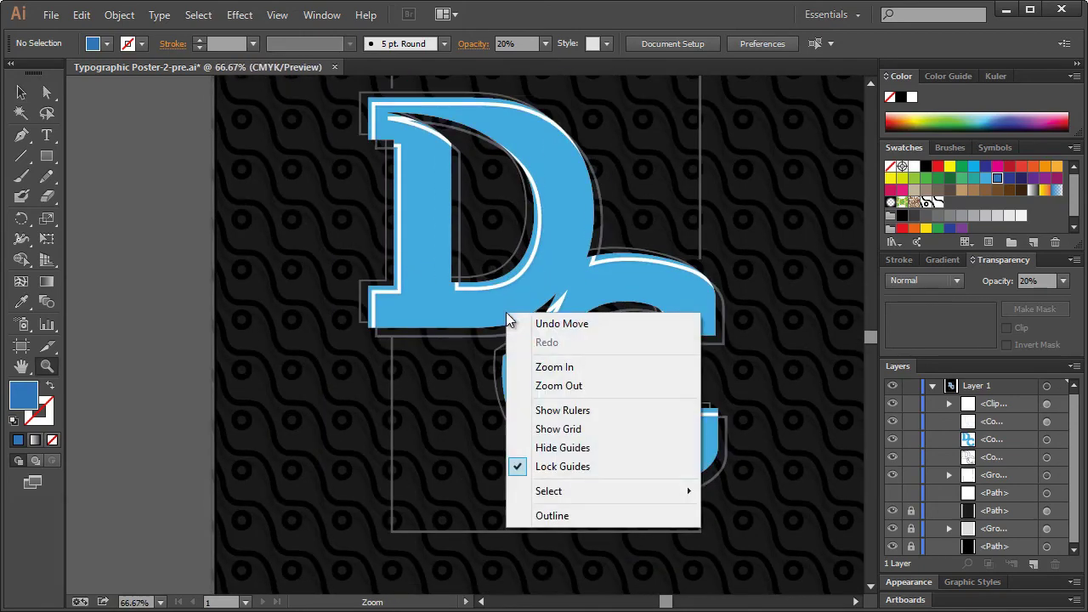
click(21, 92)
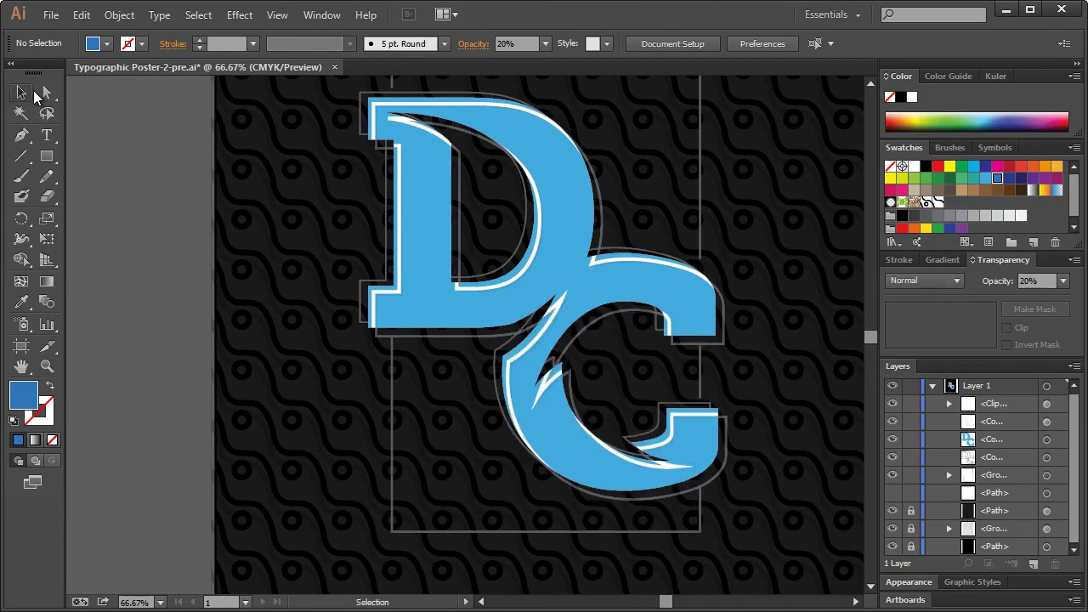
scroll(482, 364, down, 2)
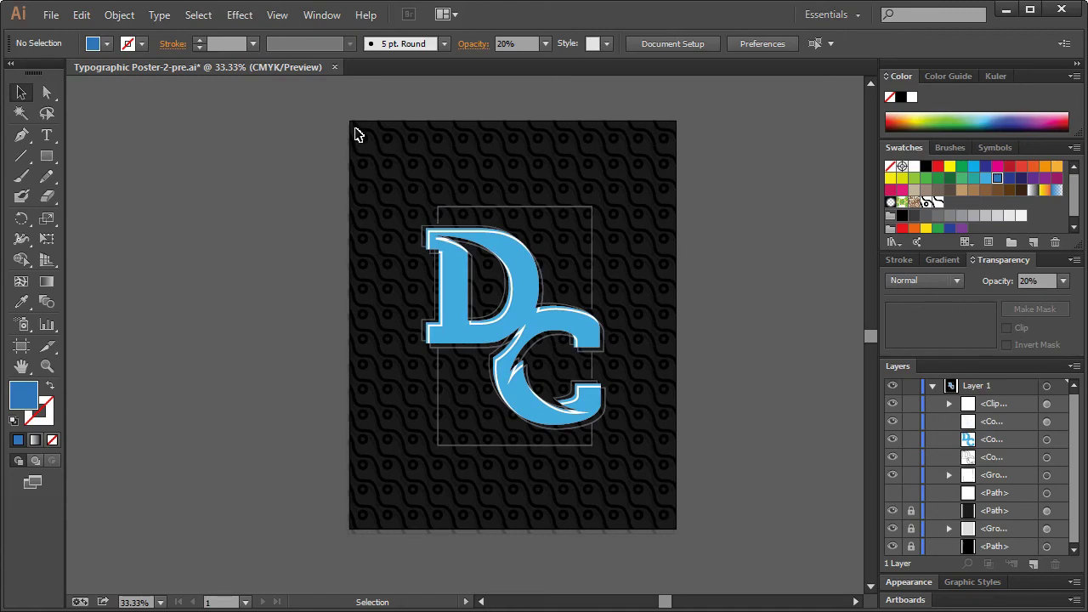
drag(318, 103, 740, 544)
click(748, 422)
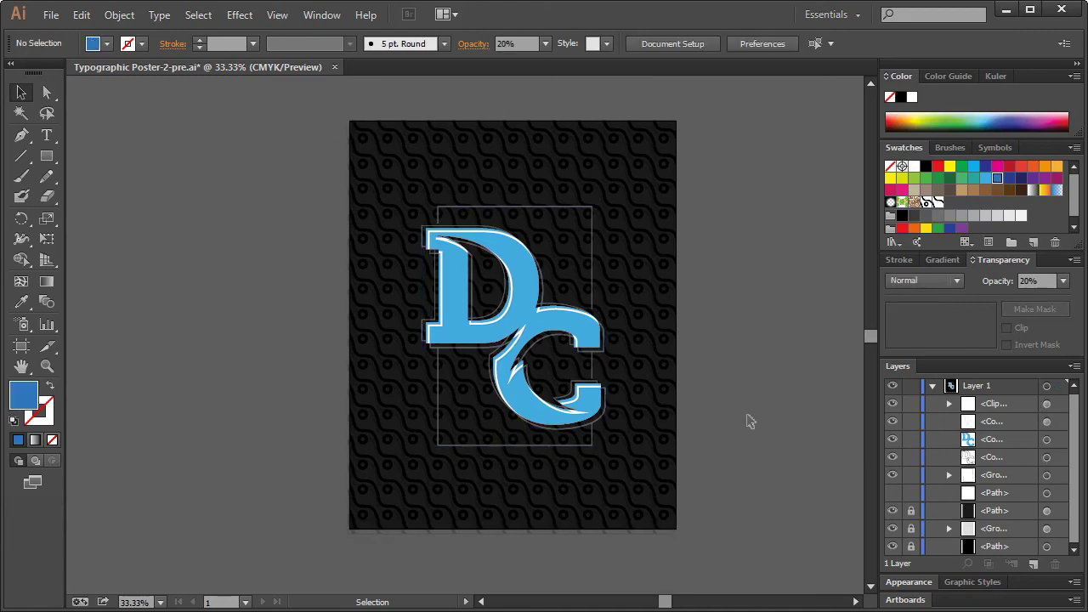